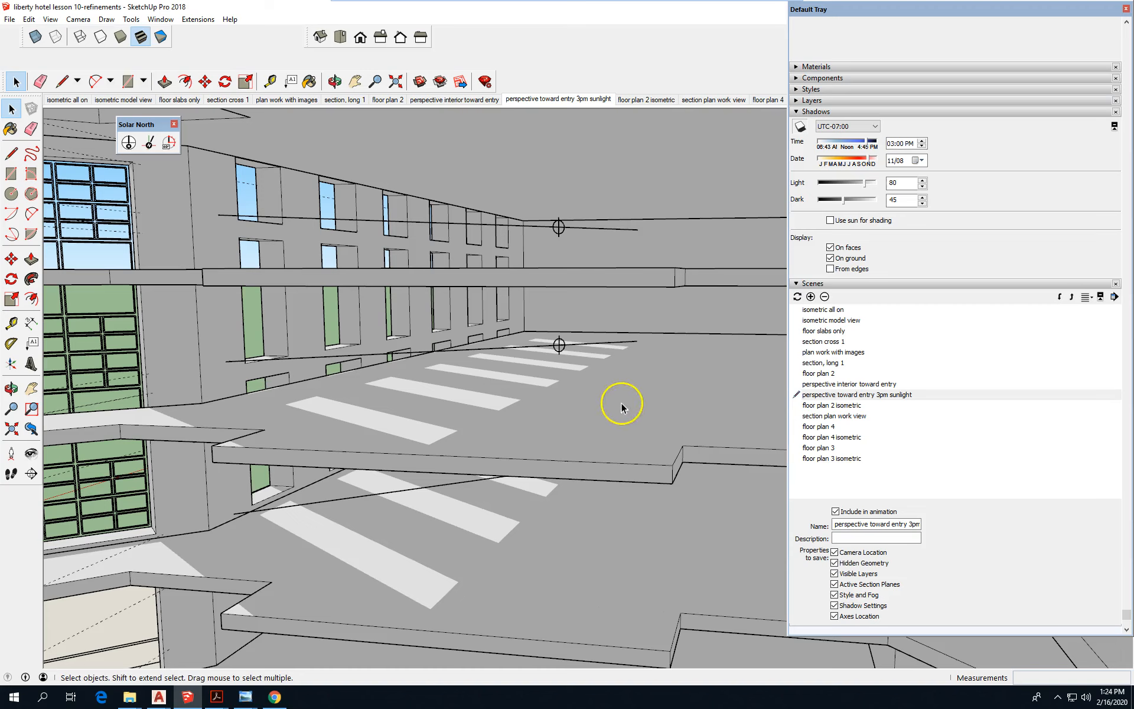
- Adjust the interior perspective to show more floor sunlight and save it as a new scene named "perspective 3pm south sun"
middle_drag(578, 403, 566, 430)
click(580, 178)
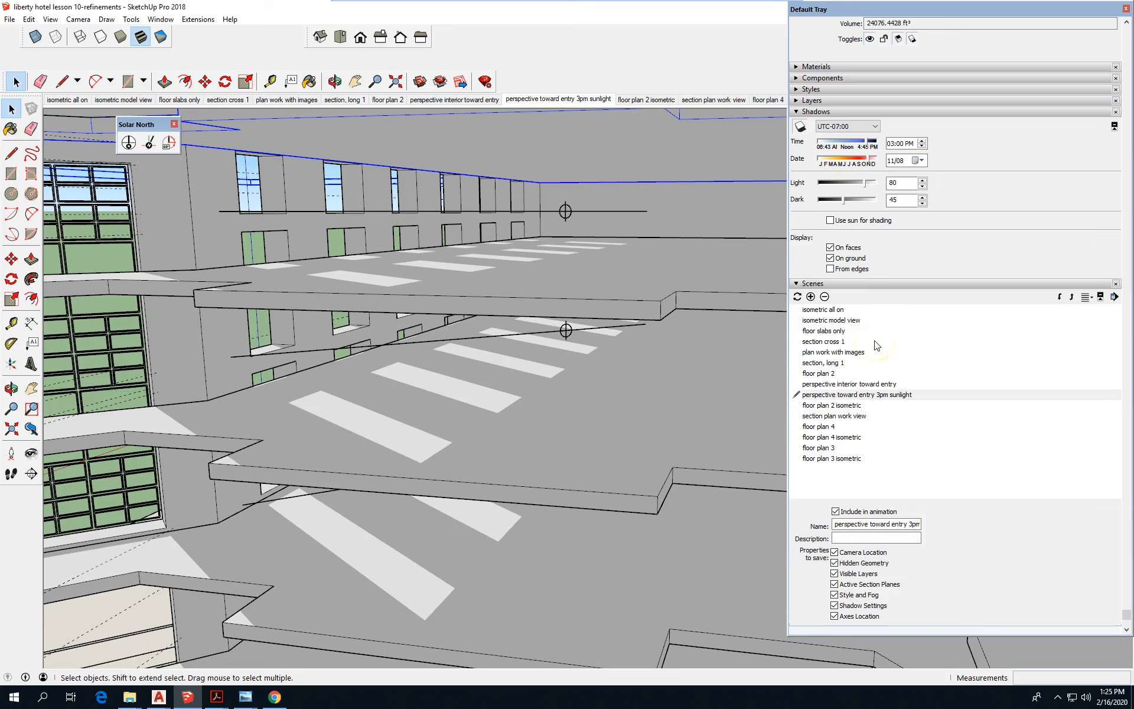
click(813, 298)
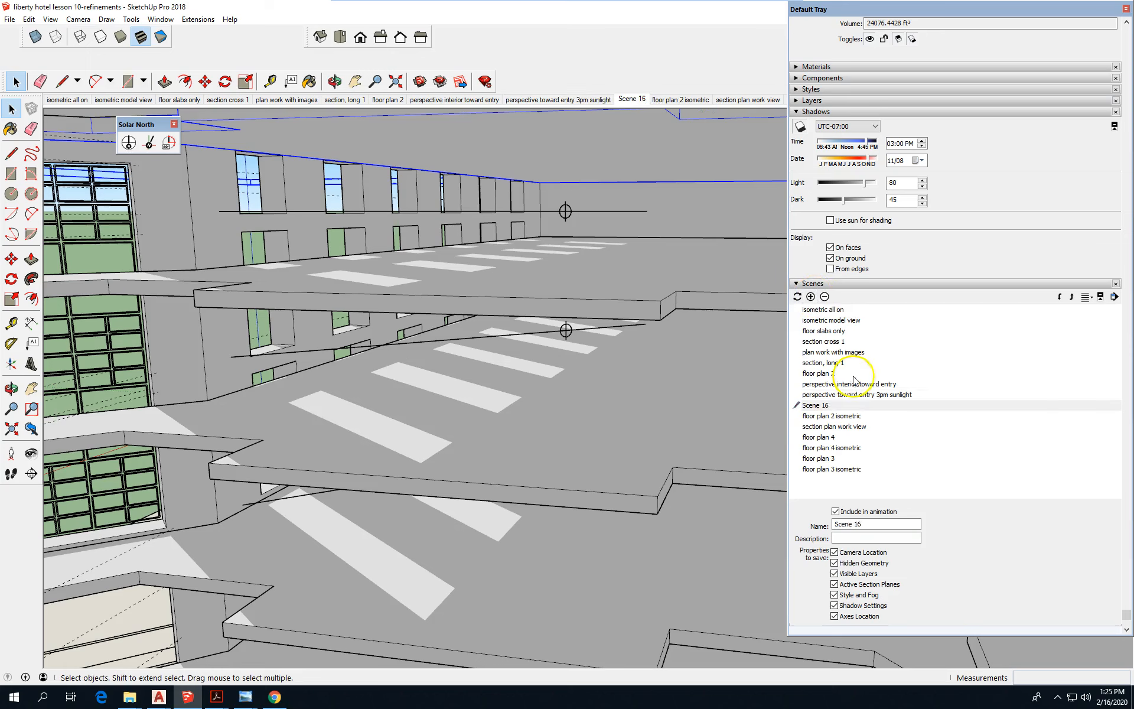
drag(899, 525, 798, 511)
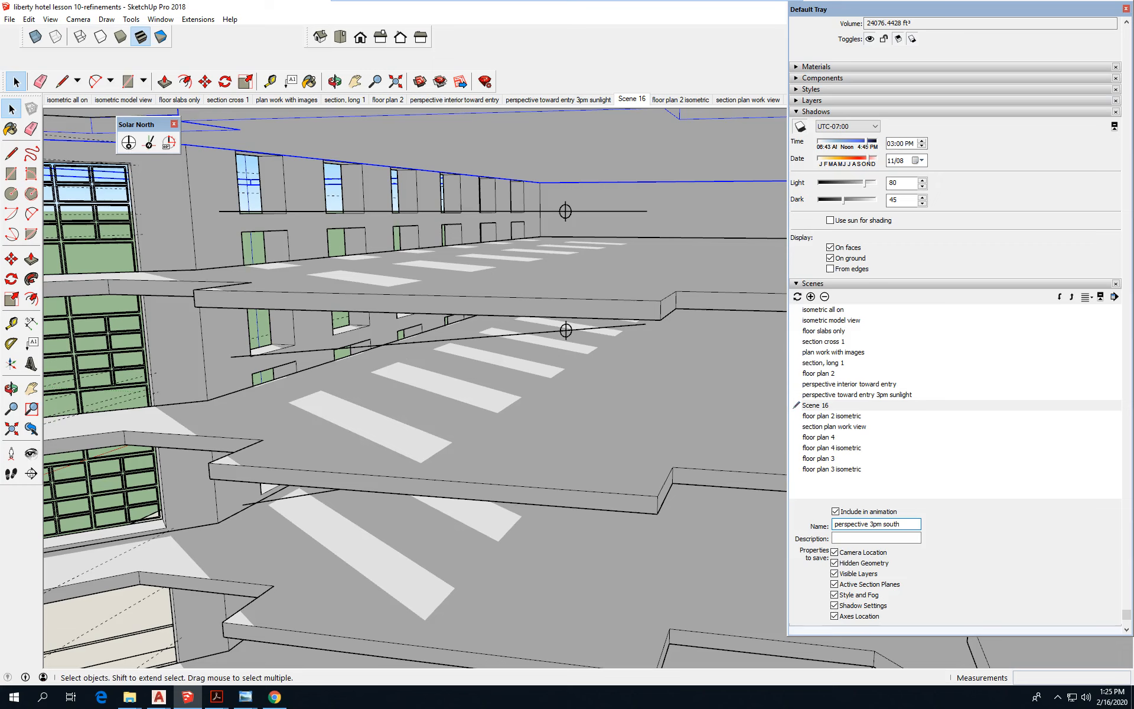
text(n)
key(Return)
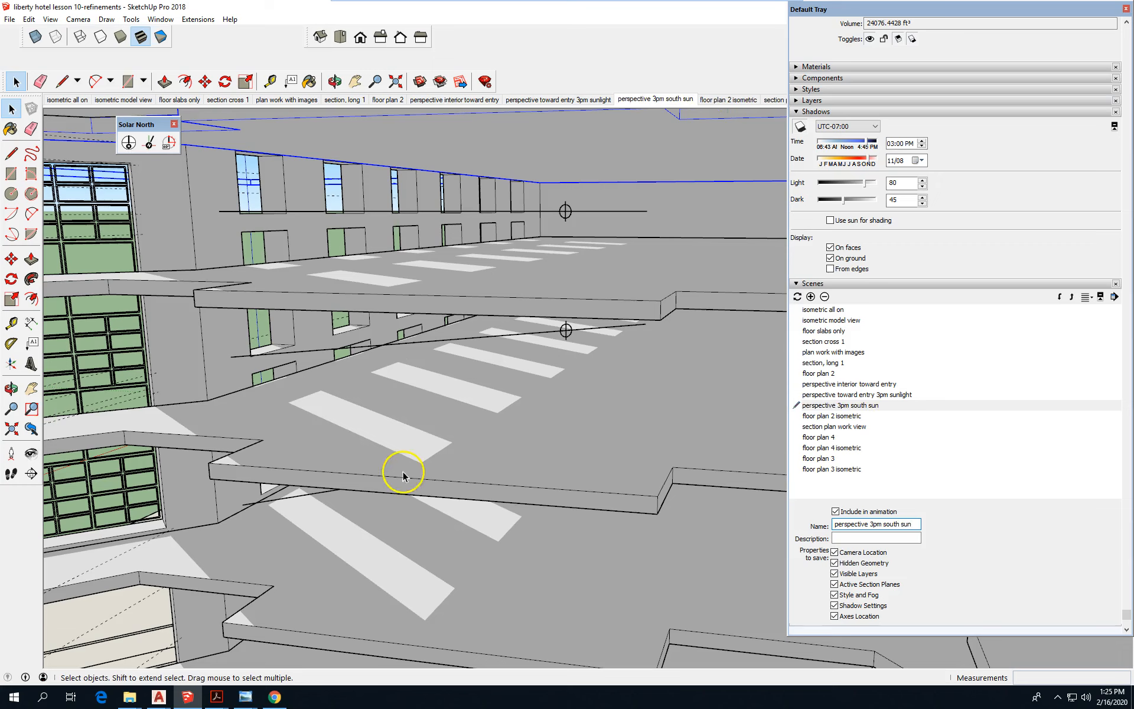
- Switch to the "isometric model view" scene and turn the building so the clock tower corner faces the viewer
double_click(856, 324)
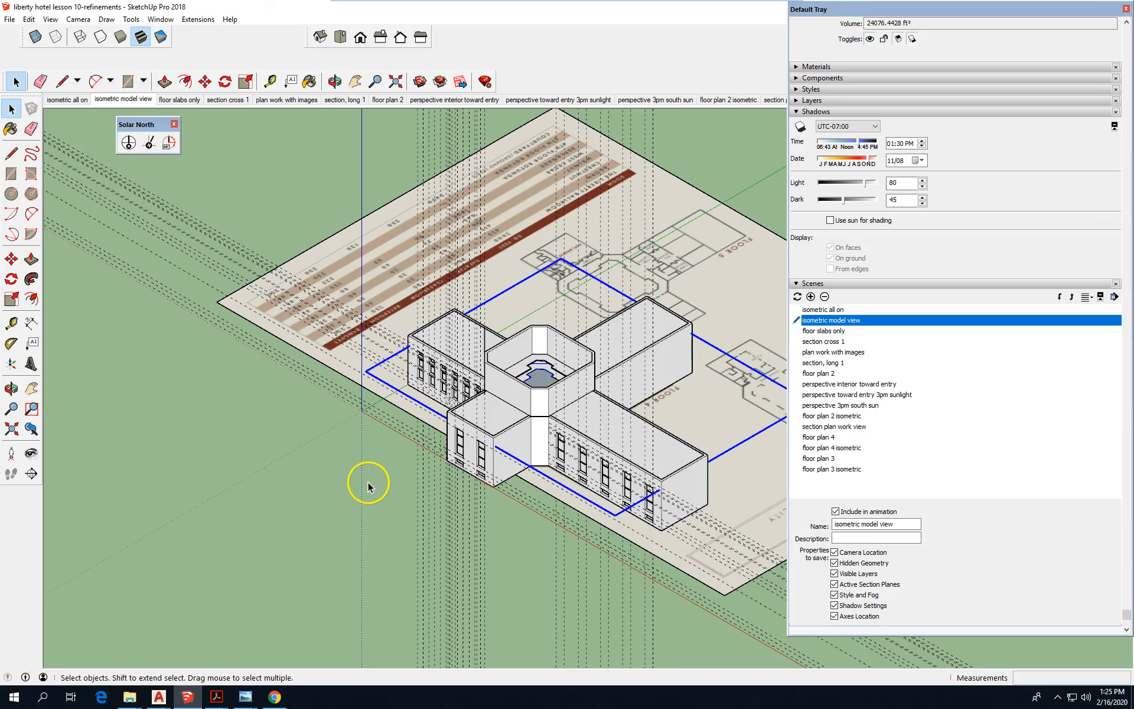
middle_drag(335, 431, 626, 494)
scroll(620, 501, up, 2)
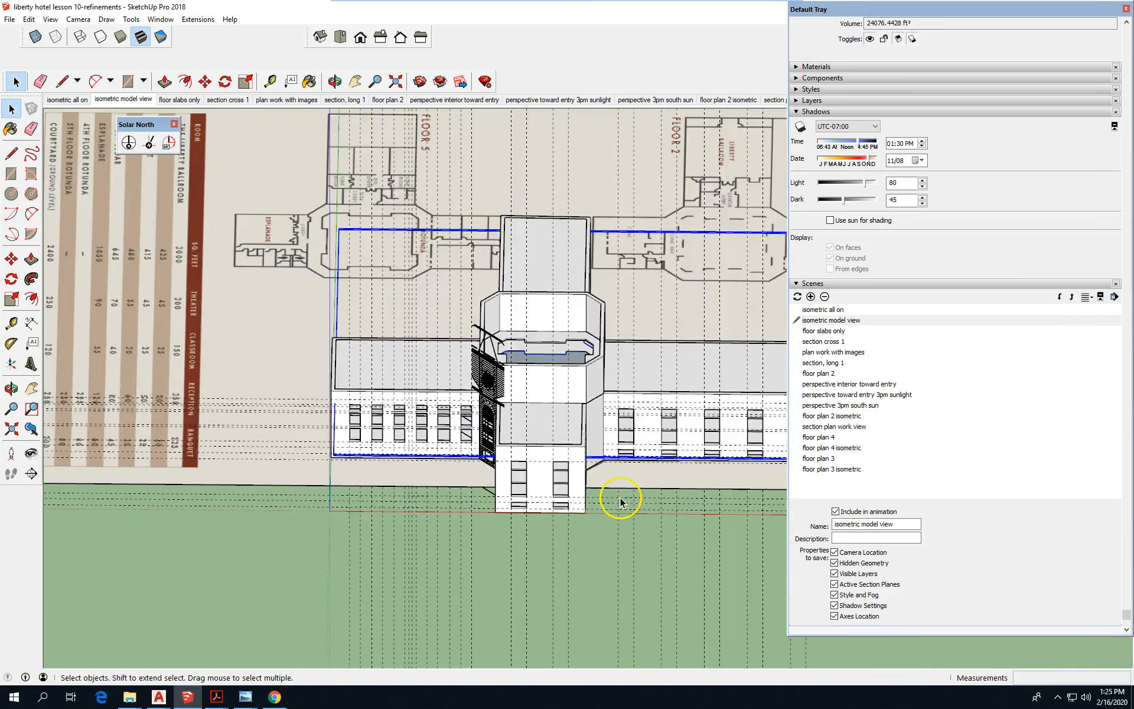
scroll(620, 501, up, 3)
middle_drag(481, 498, 716, 432)
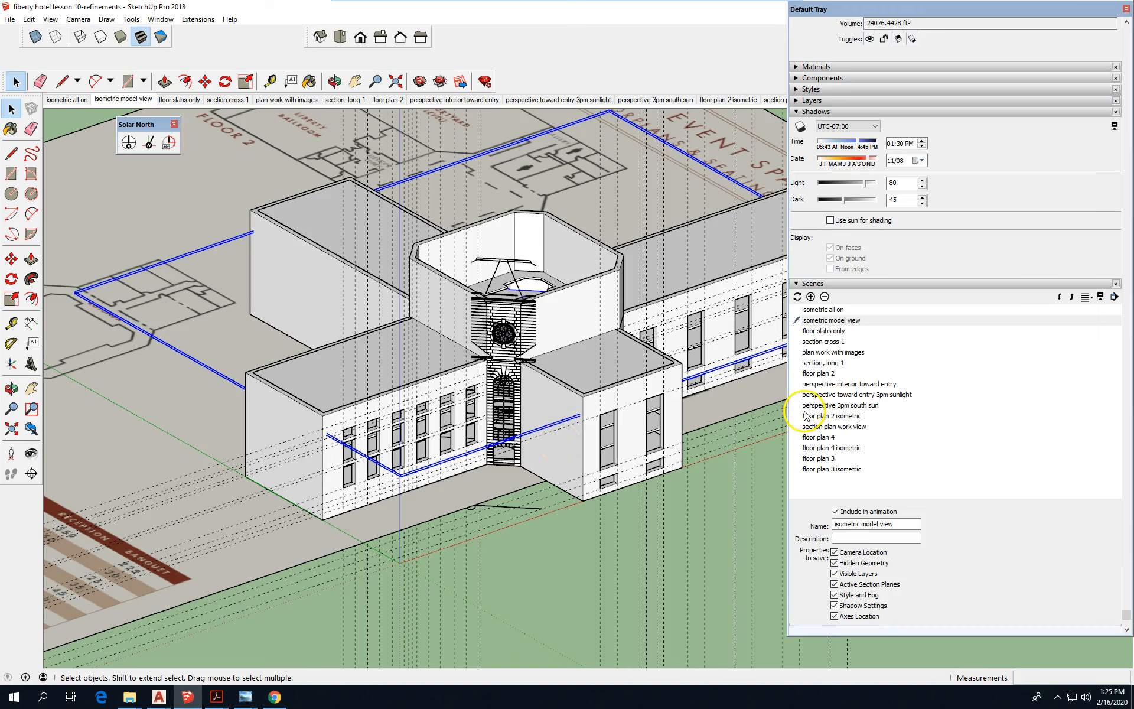
- Make the "autoCAD west" layer visible
click(798, 285)
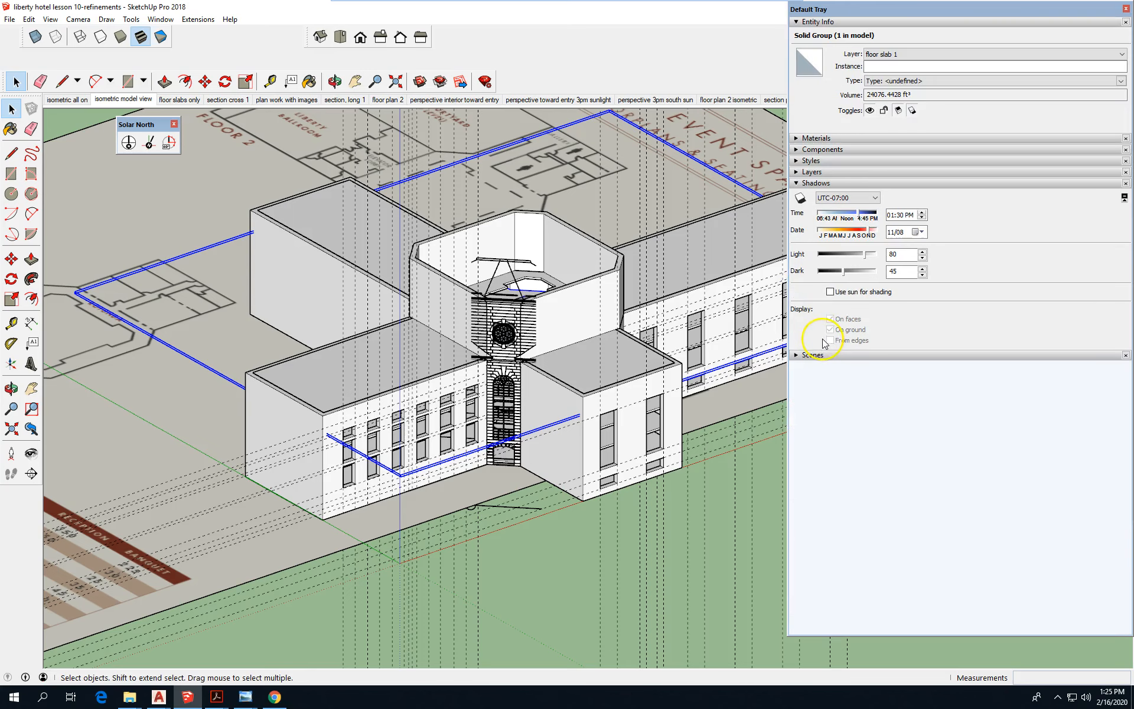
click(814, 172)
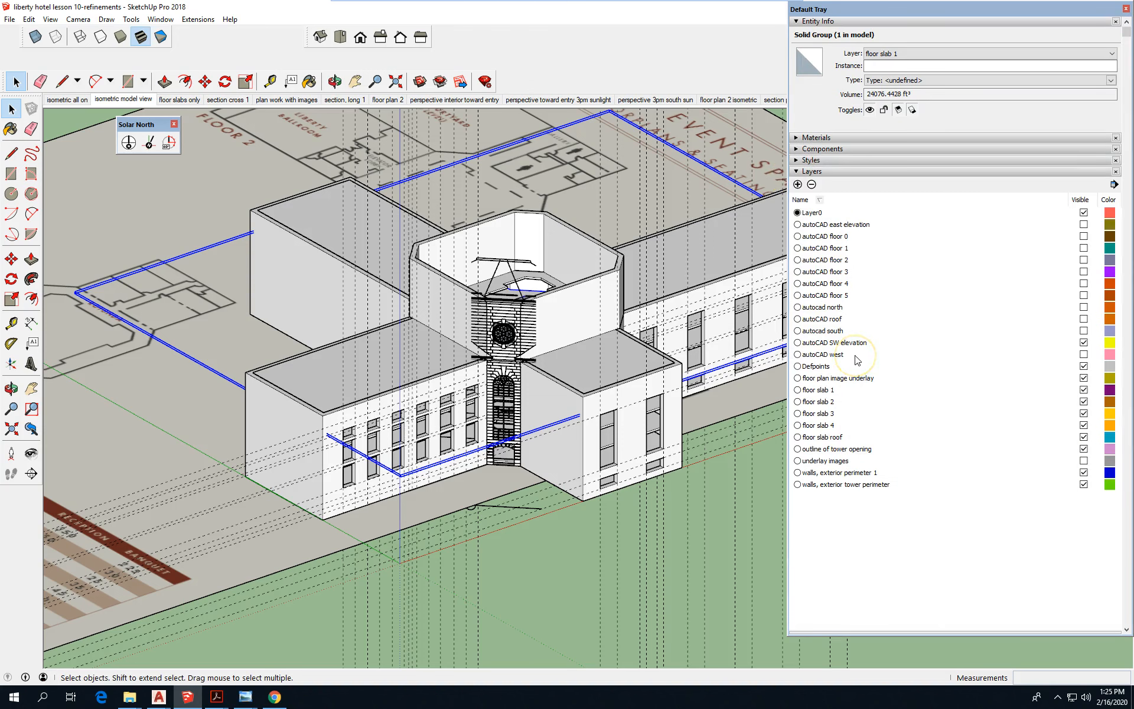
click(1084, 355)
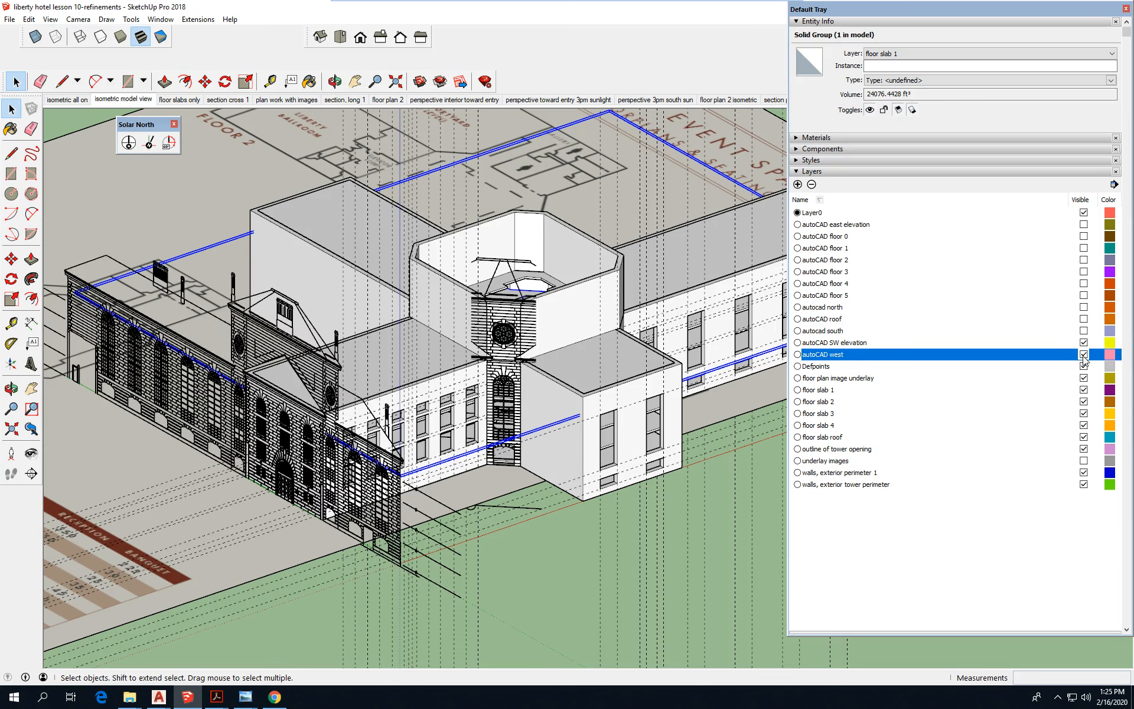
- Move the west elevation drawing about 107' 11" along the red axis onto the west-facing wall beside the clock tower
scroll(586, 492, up, 2)
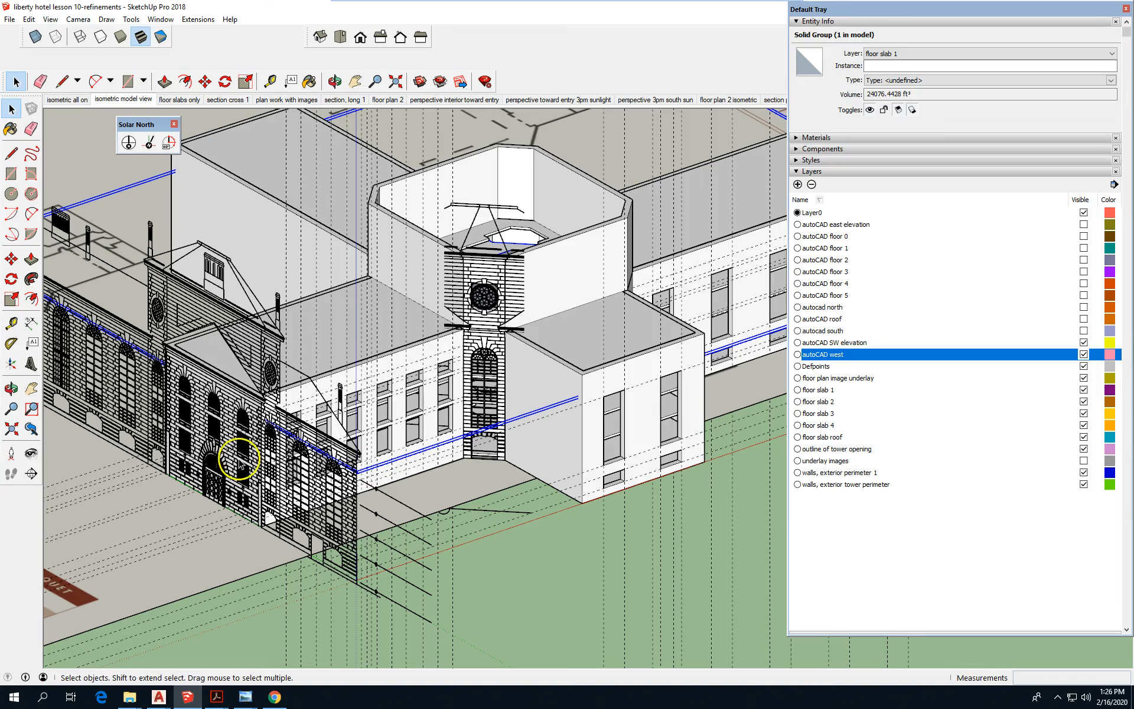
scroll(209, 417, up, 2)
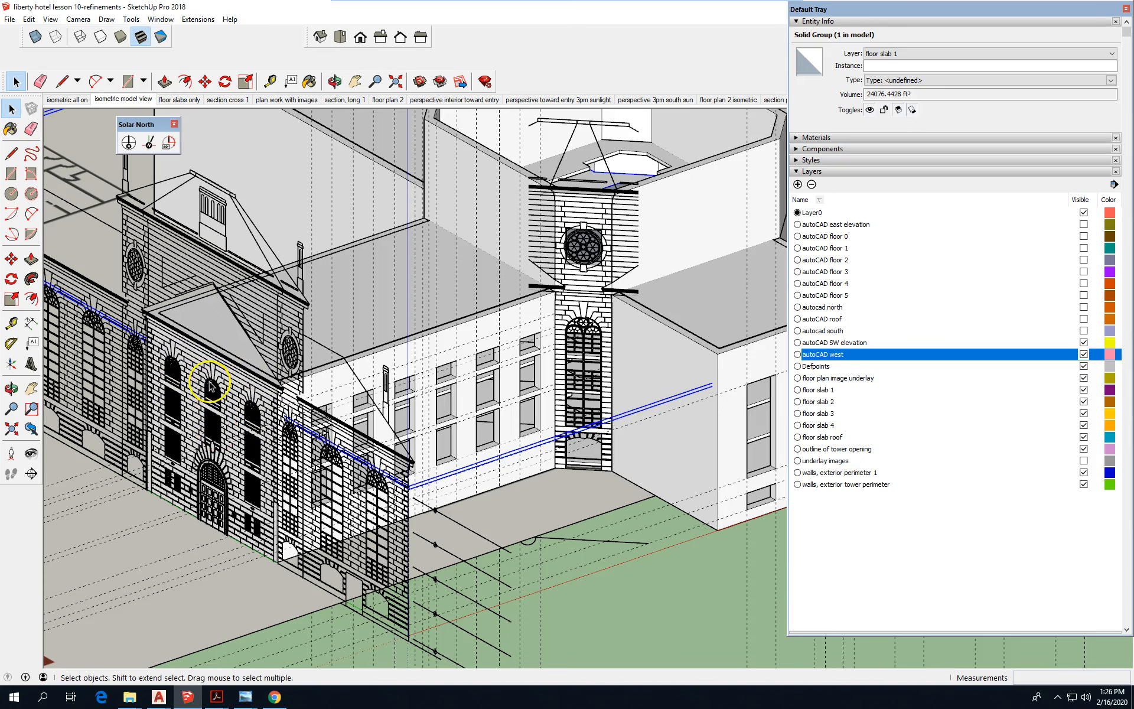
scroll(699, 411, down, 4)
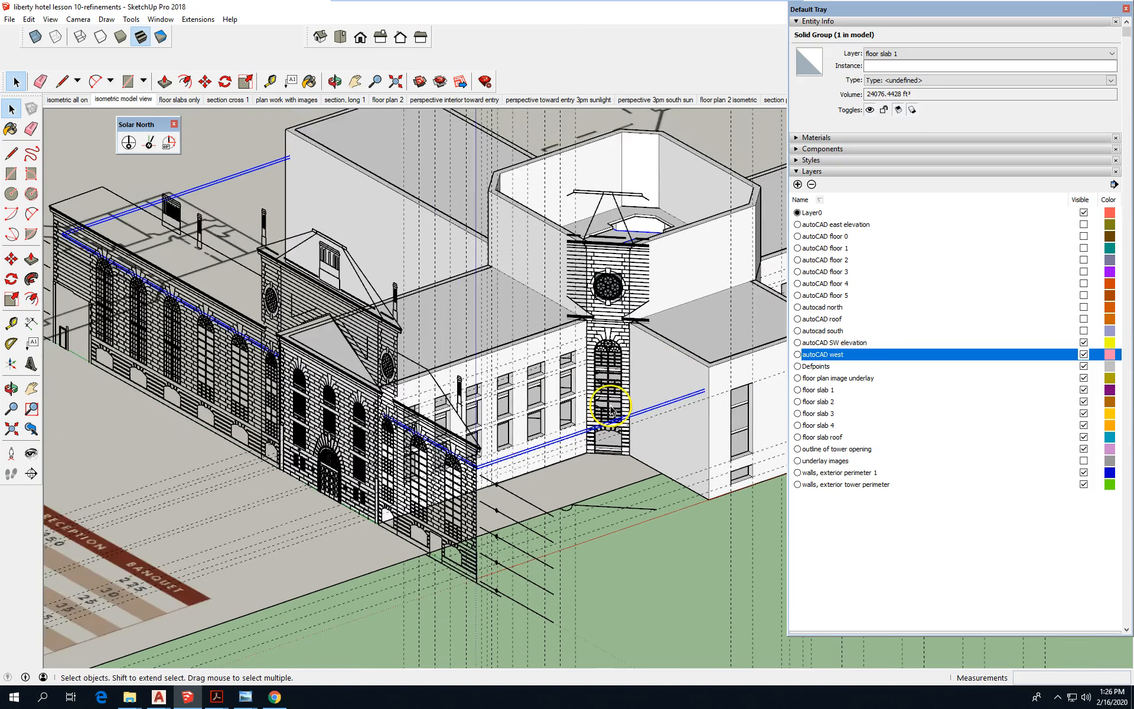
click(508, 511)
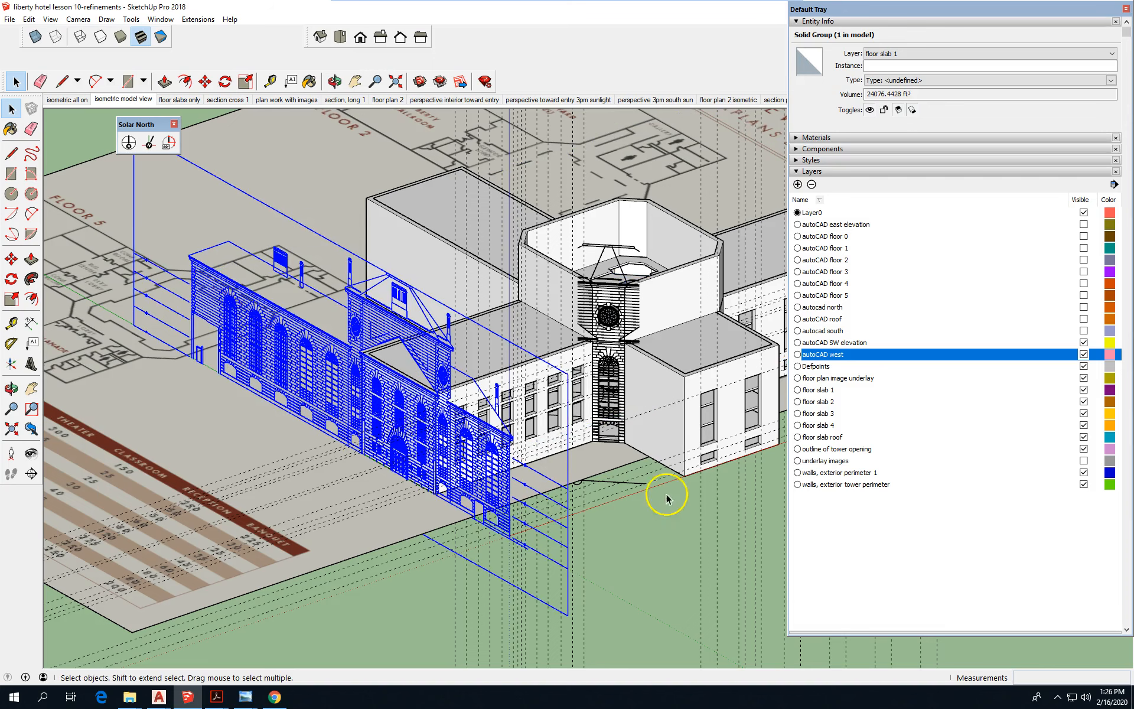
scroll(683, 410, up, 3)
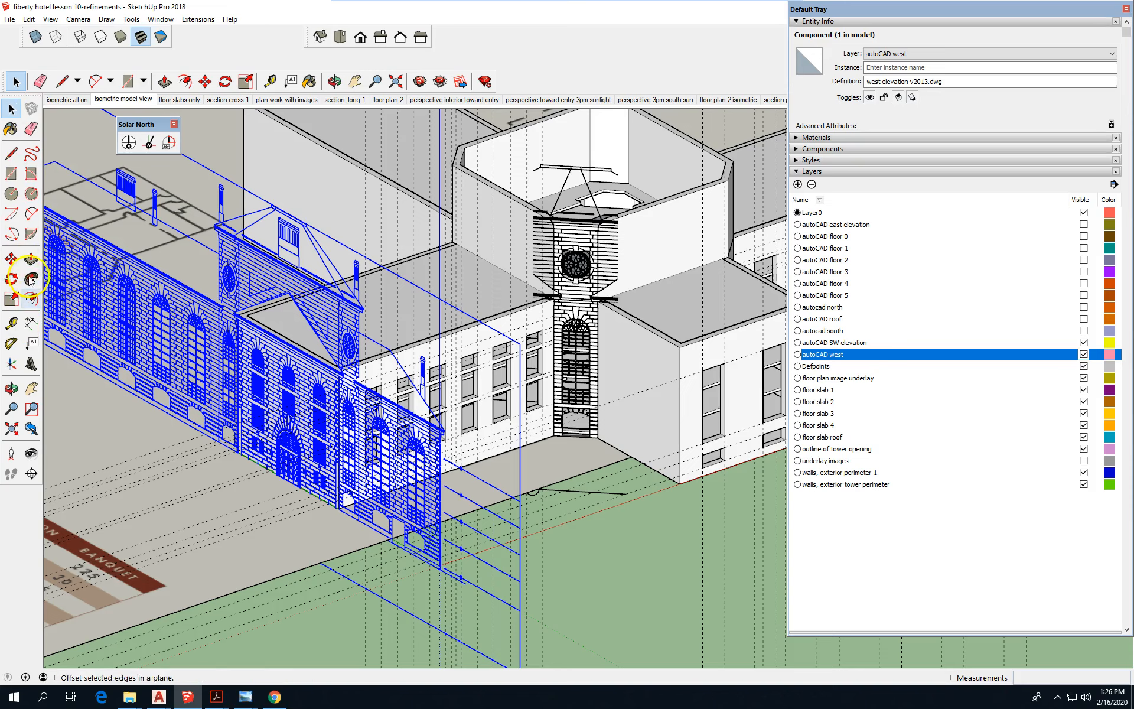
click(12, 259)
scroll(438, 511, up, 5)
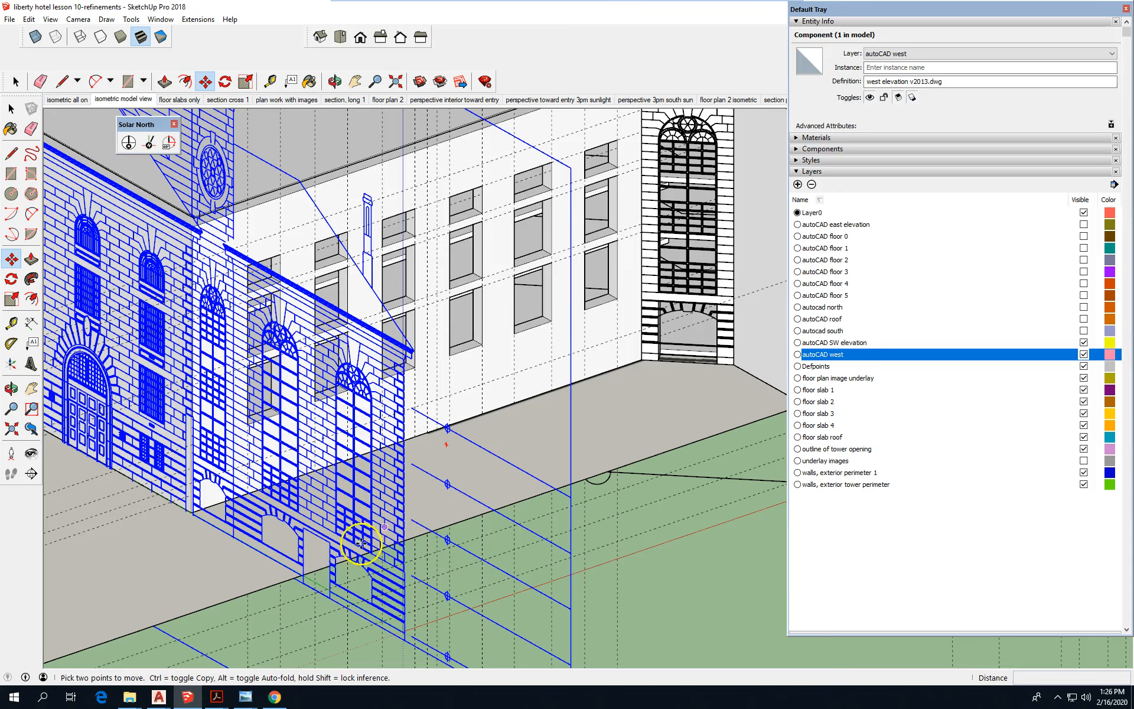
scroll(348, 590, up, 2)
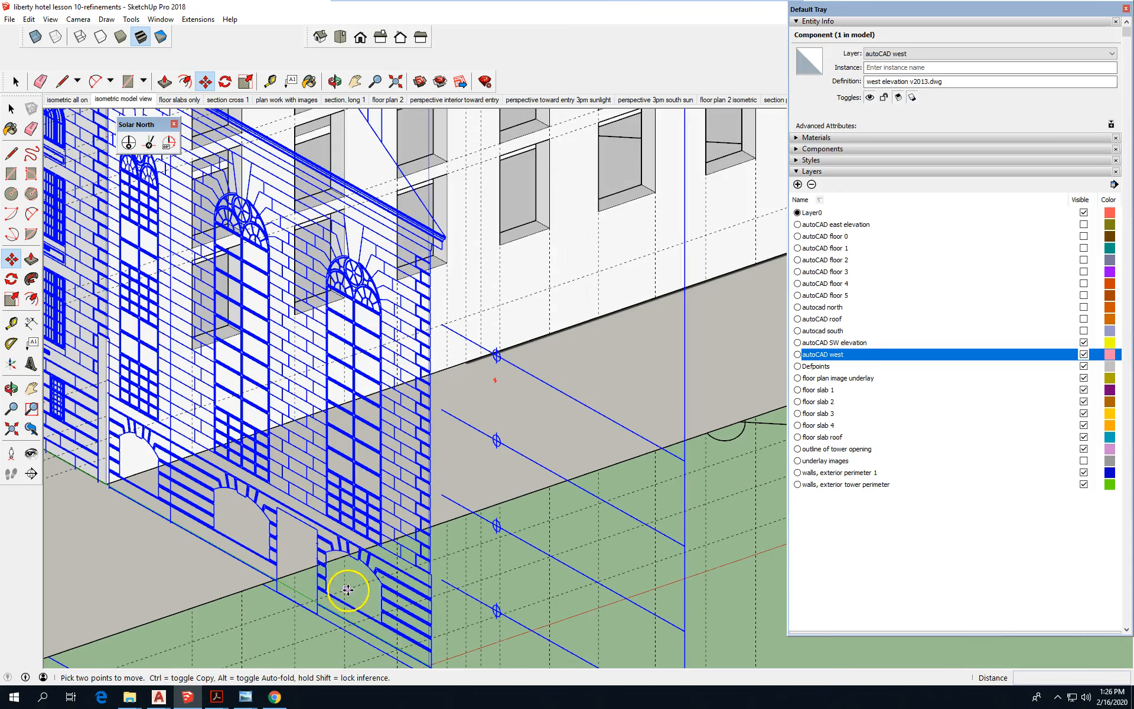
click(327, 460)
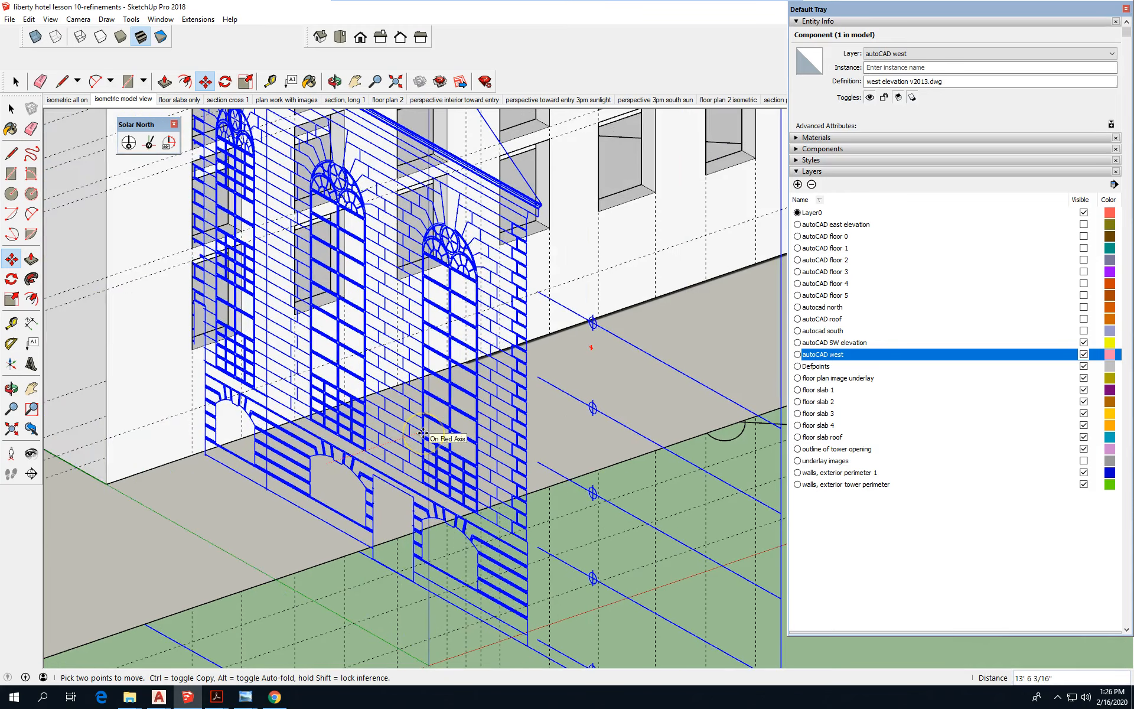
scroll(420, 434, down, 8)
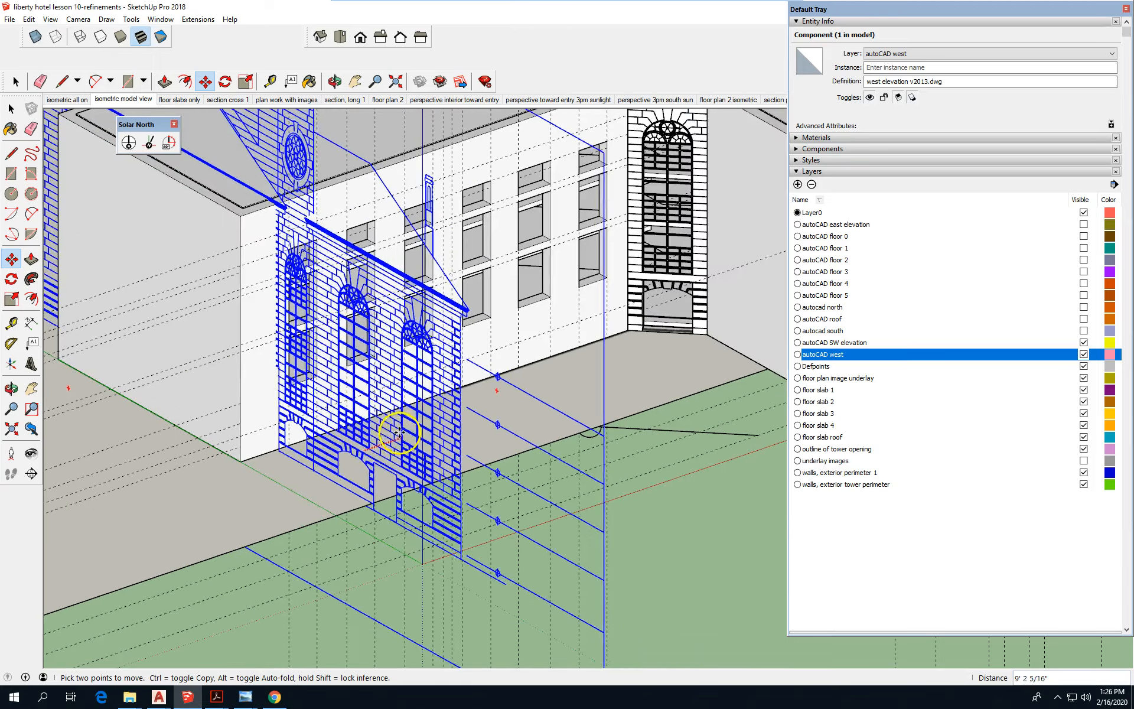
click(394, 434)
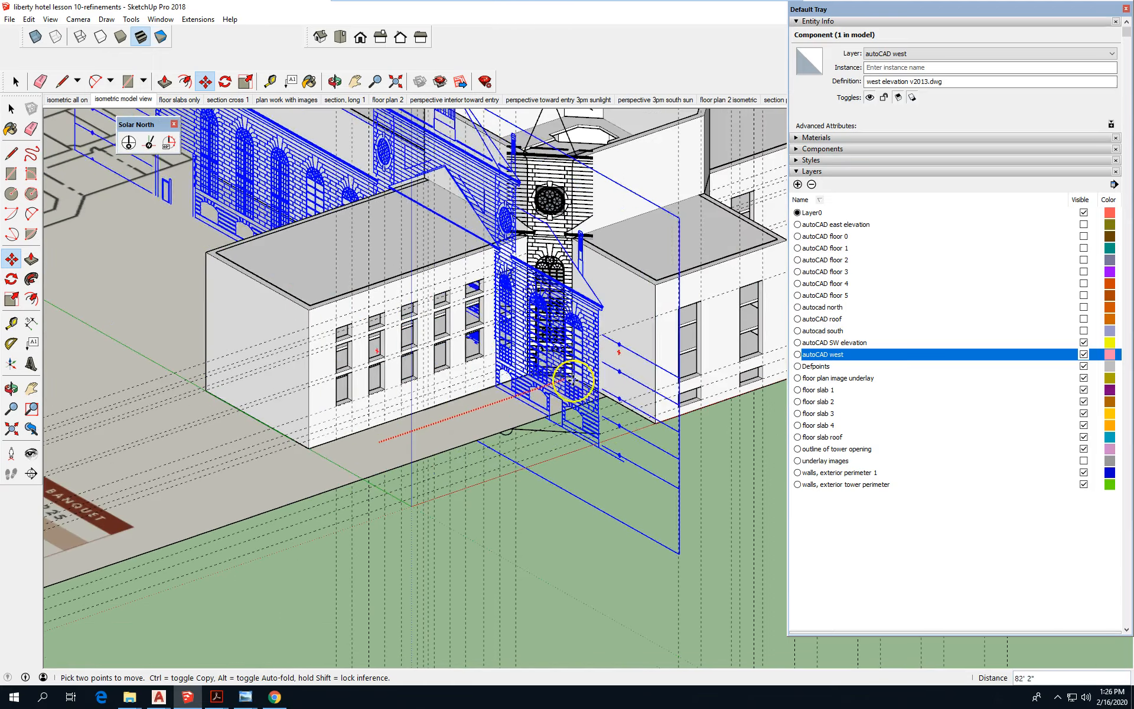
click(662, 322)
- Examine how the moved west elevation drawing lines up with the building's west-facing walls
scroll(662, 322, up, 6)
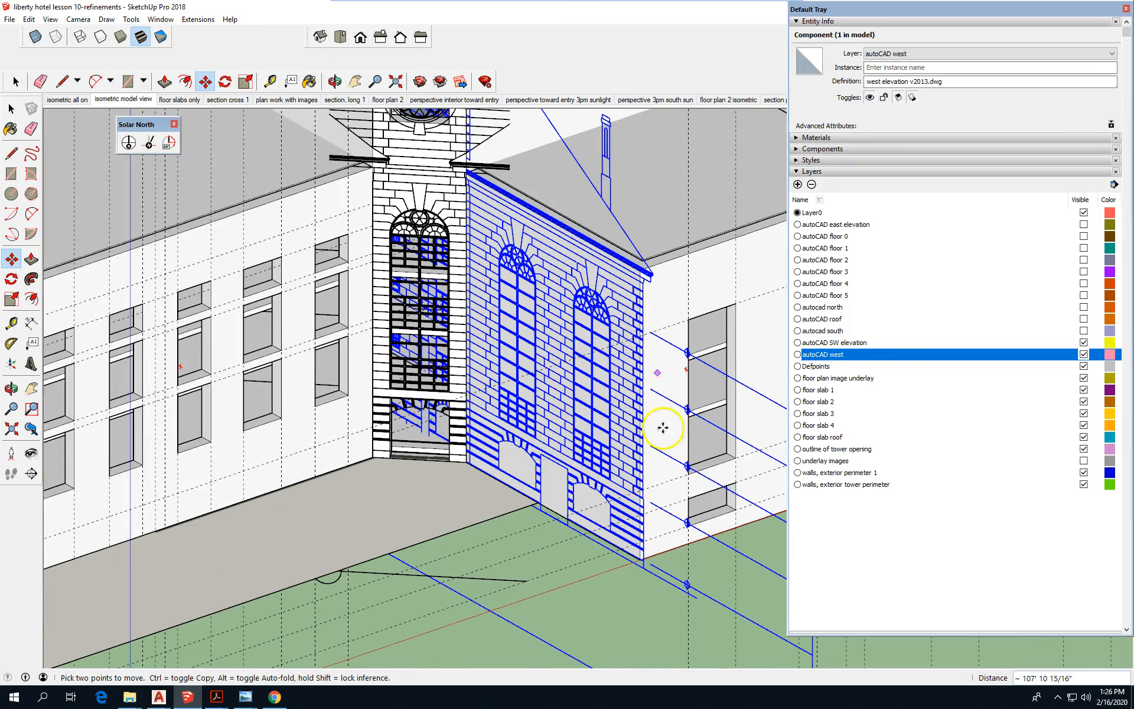
click(394, 547)
scroll(404, 529, down, 3)
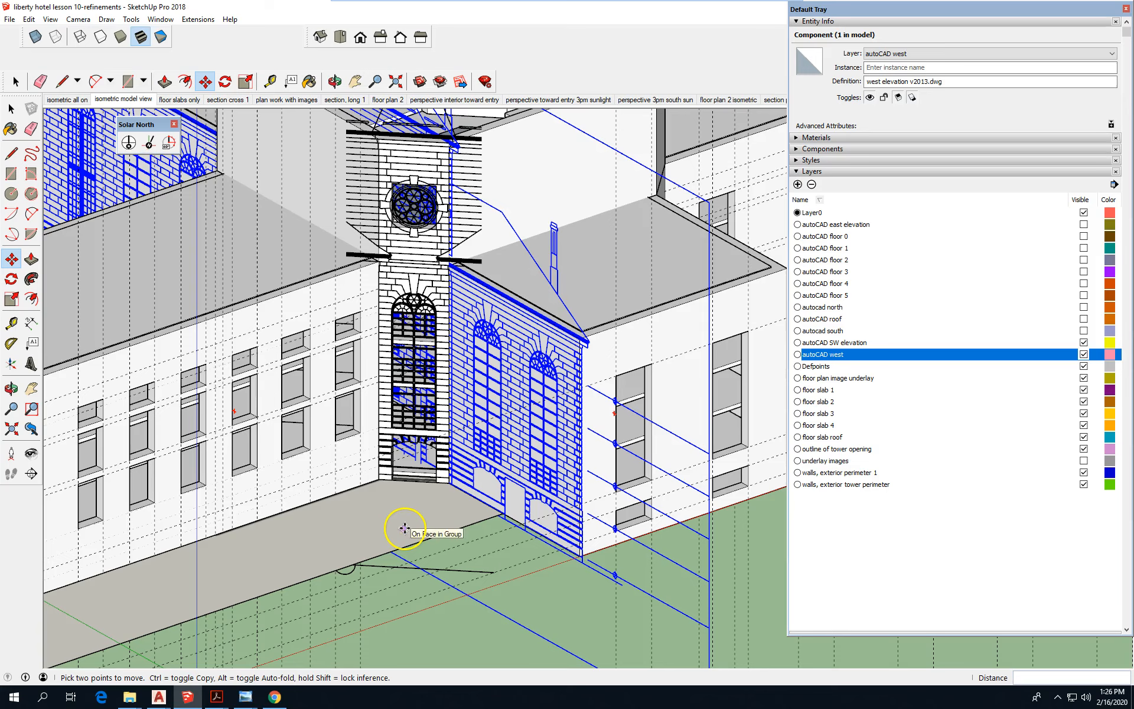
scroll(521, 479, down, 2)
scroll(413, 567, down, 1)
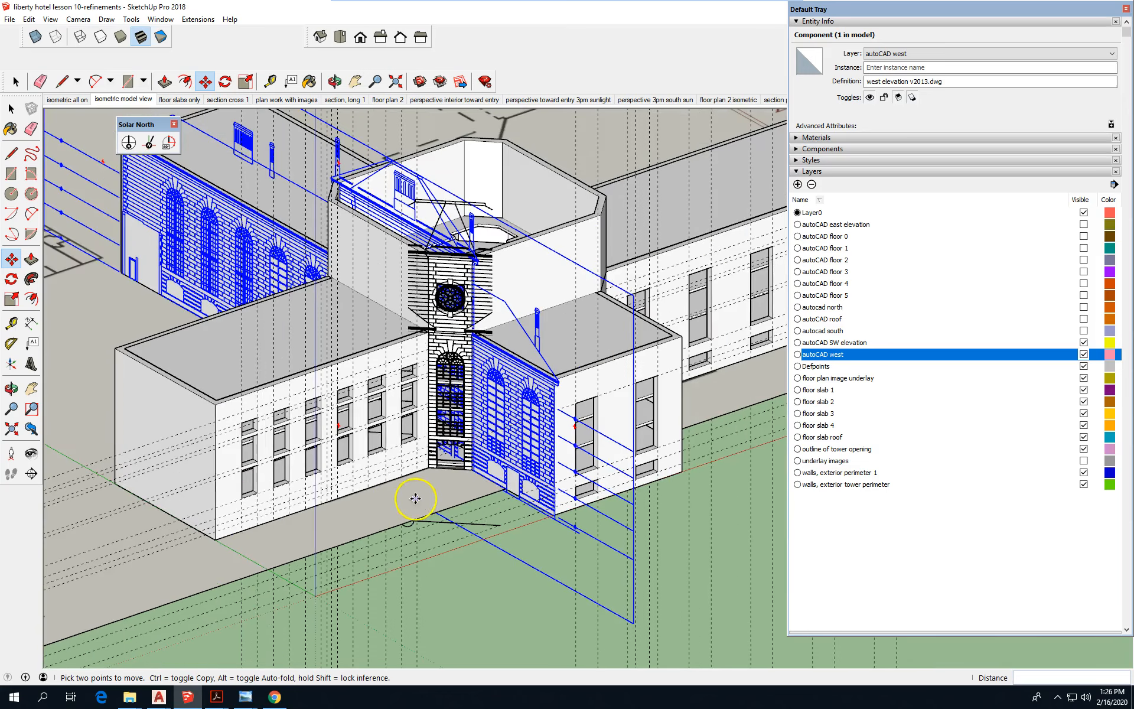
middle_drag(413, 567, 542, 491)
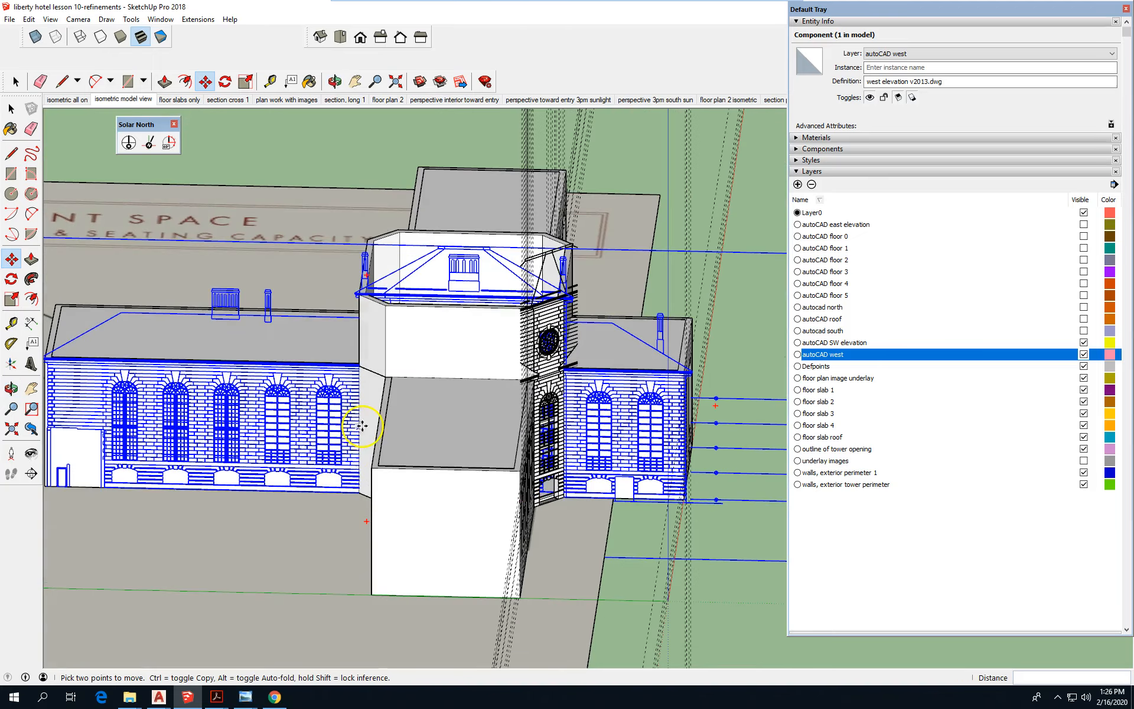
scroll(257, 434, down, 2)
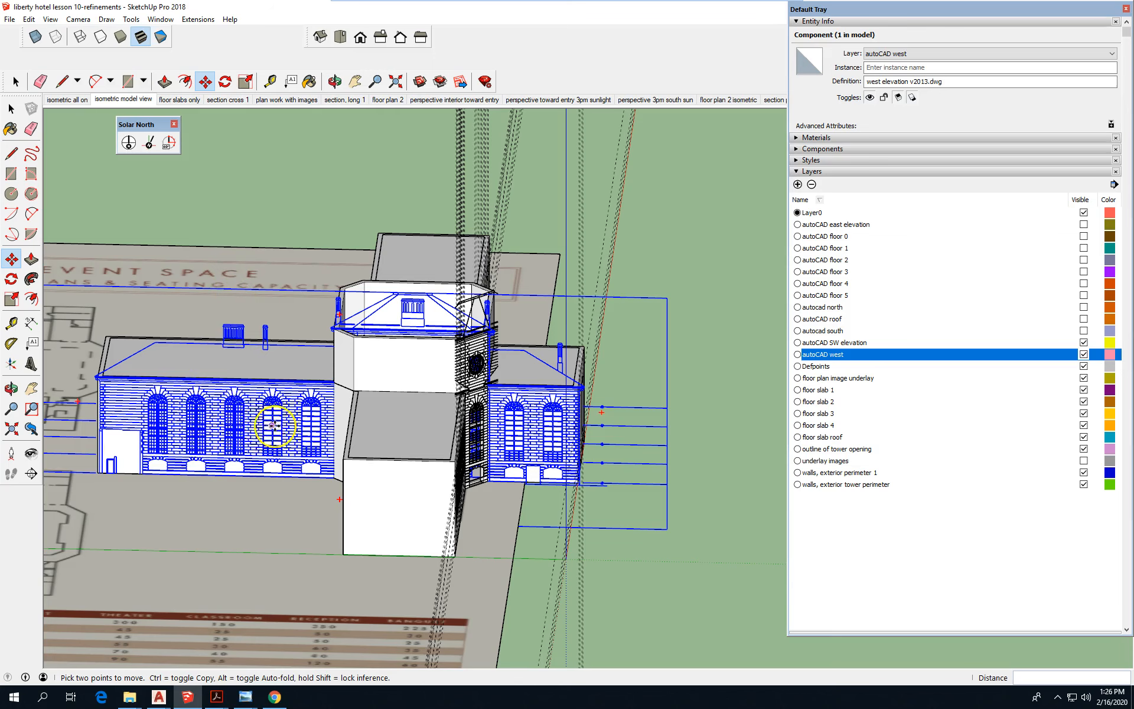
middle_drag(620, 557, 451, 572)
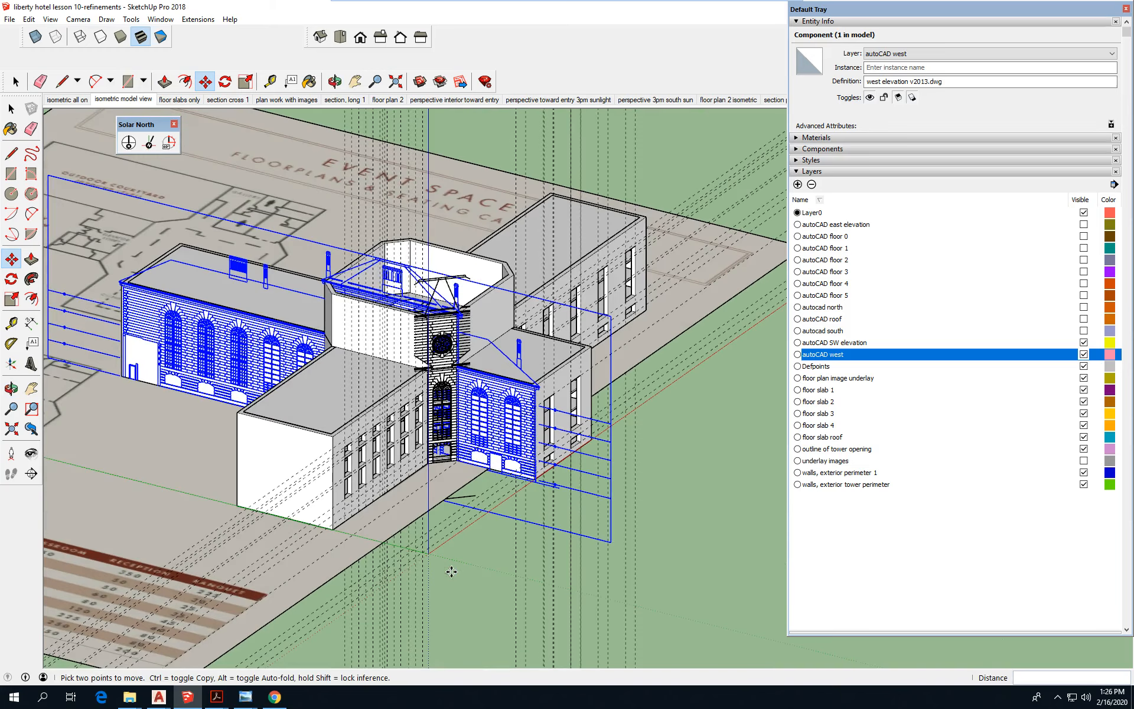
- Save the model as a new file named "liberty hotel lesson 11-complete wall openings"
click(17, 21)
click(96, 78)
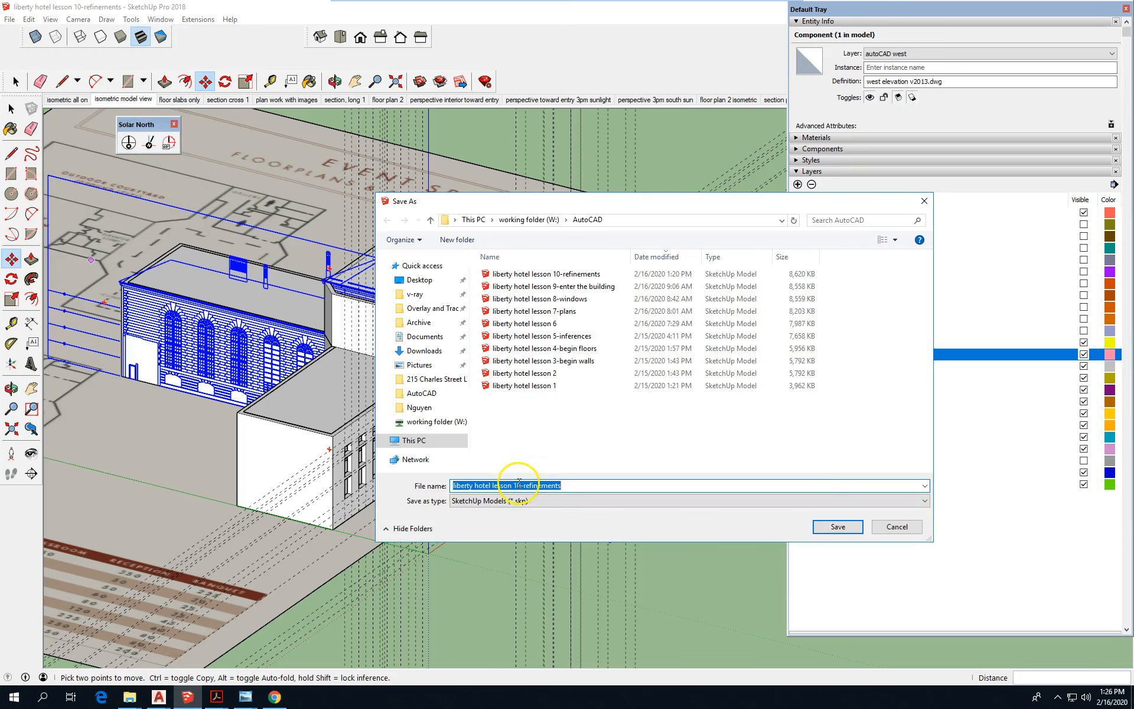
click(518, 485)
text(1)
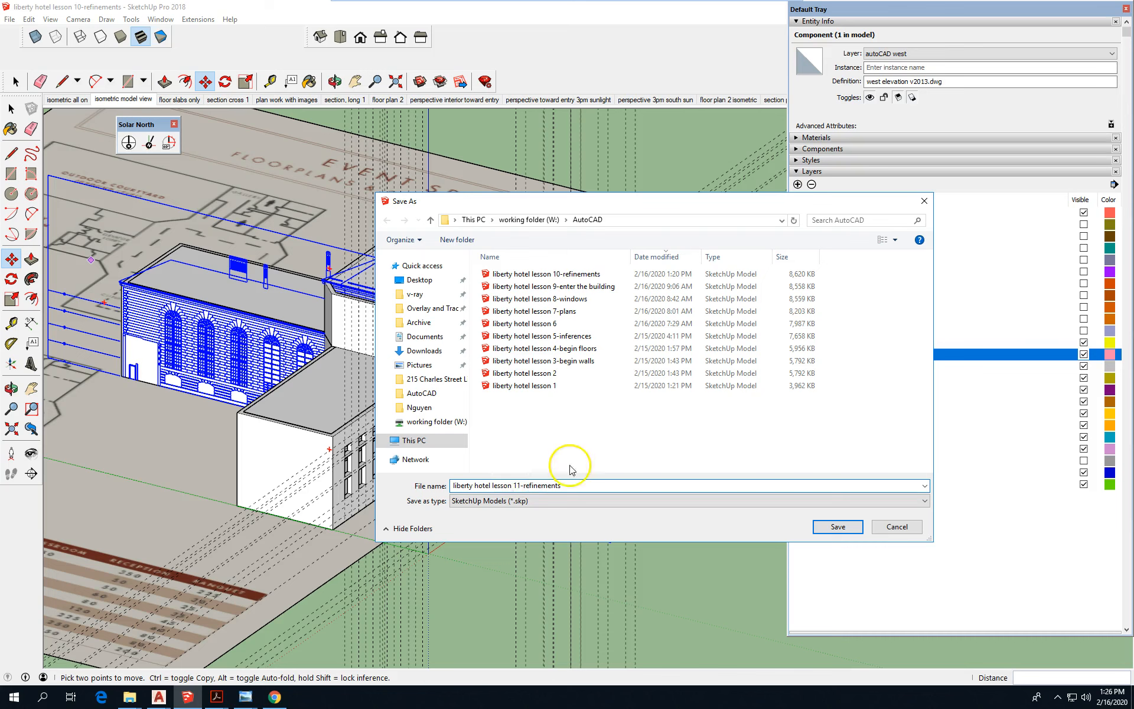
double_click(535, 485)
text(com)
key(Return)
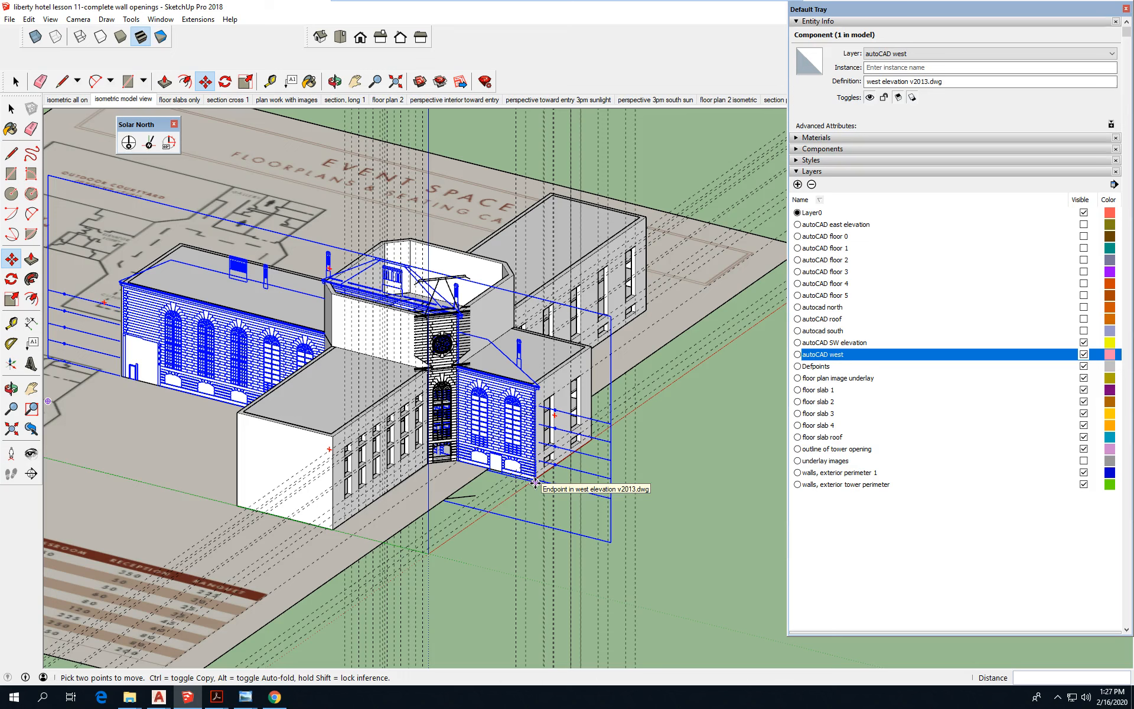
- Hide the "autoCAD west" layer to expose the blank west-facing wall beside the clock tower
click(491, 485)
click(431, 538)
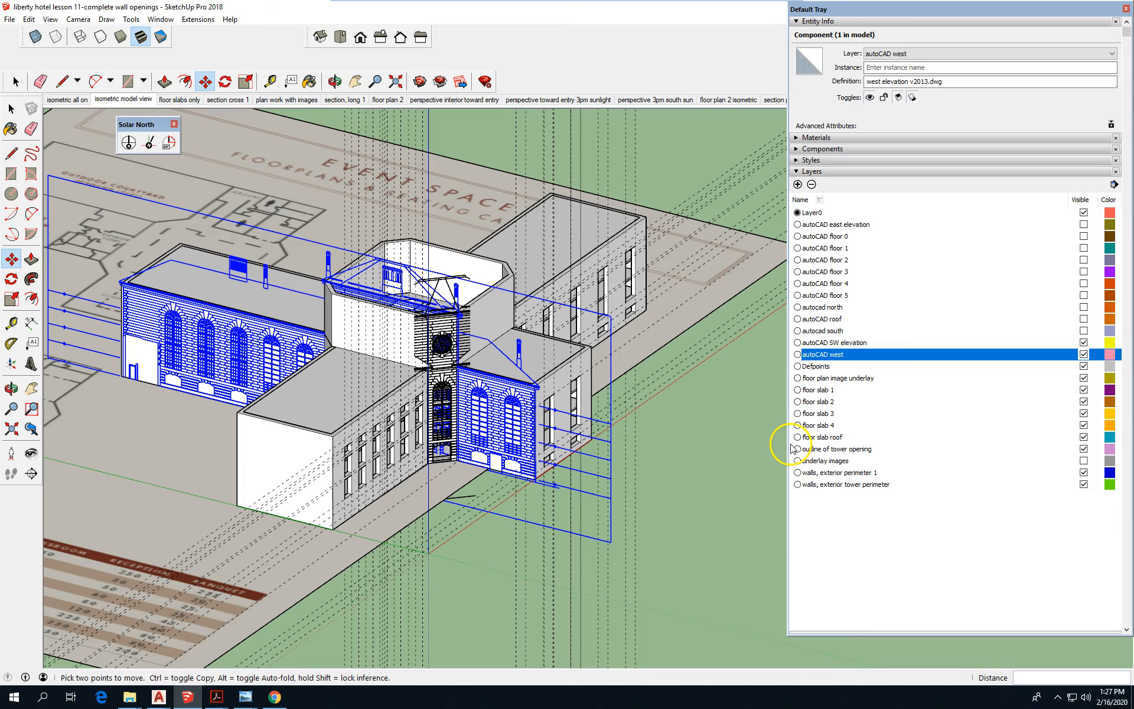
scroll(491, 416, up, 5)
scroll(491, 415, up, 1)
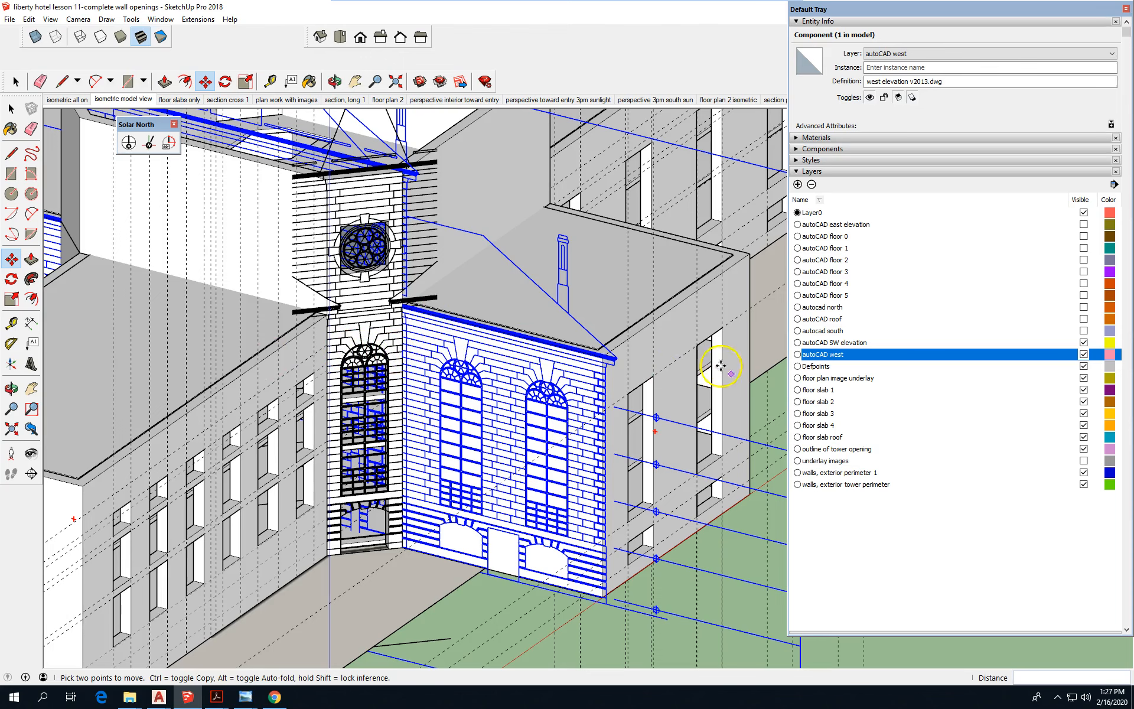
scroll(503, 248, down, 1)
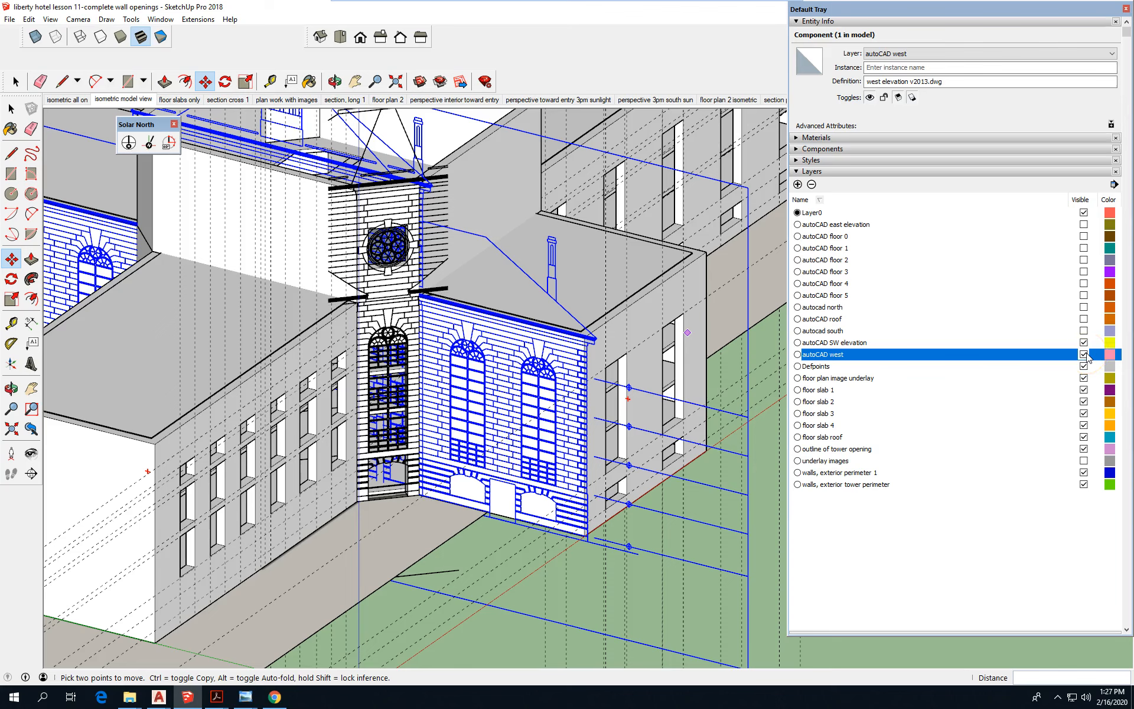
click(1084, 354)
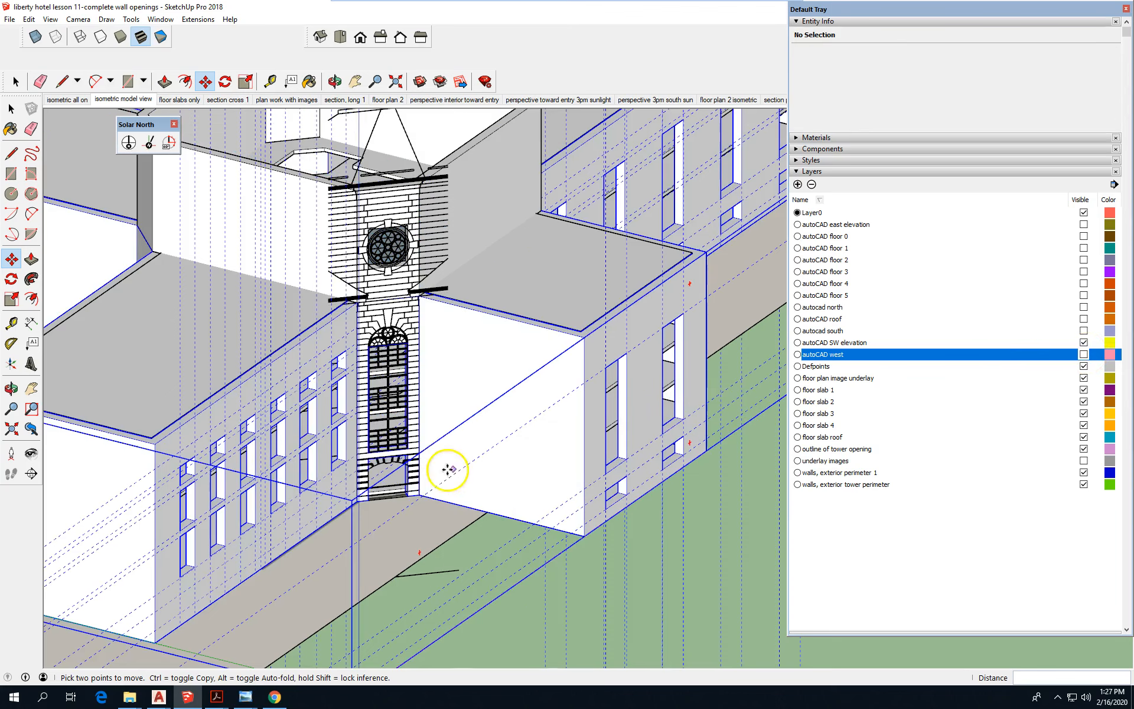
- Open the exterior perimeter walls group for editing at the blank wall beside the clock tower
click(11, 109)
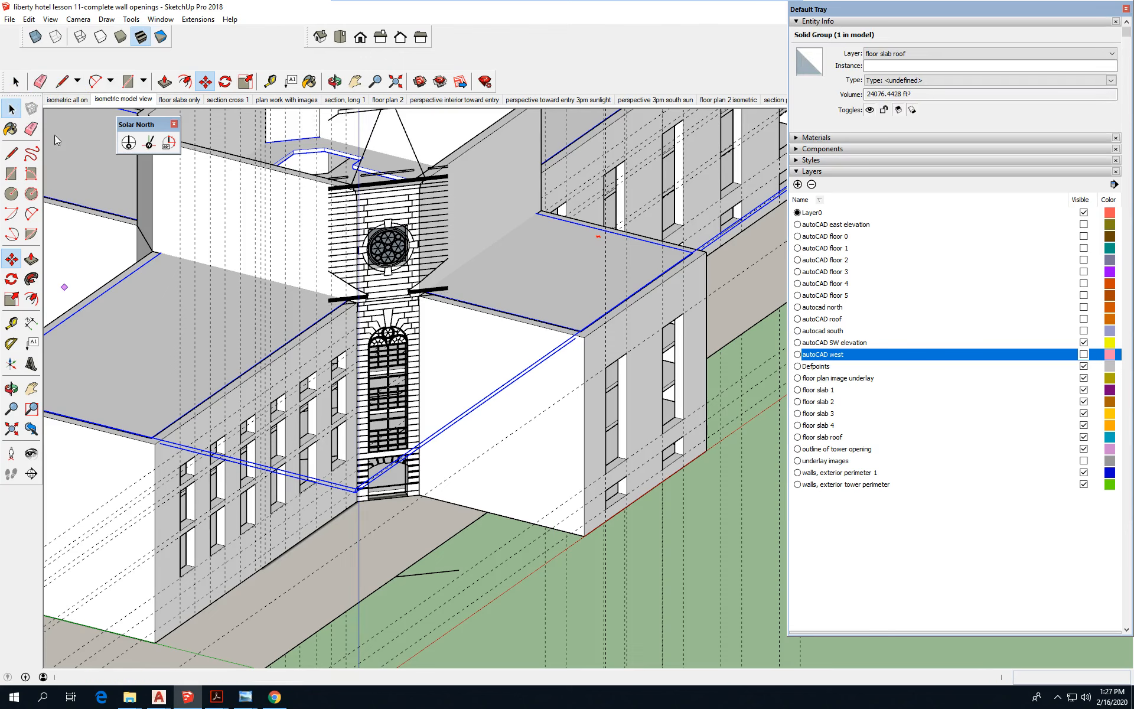
click(491, 353)
double_click(491, 352)
scroll(554, 374, up, 3)
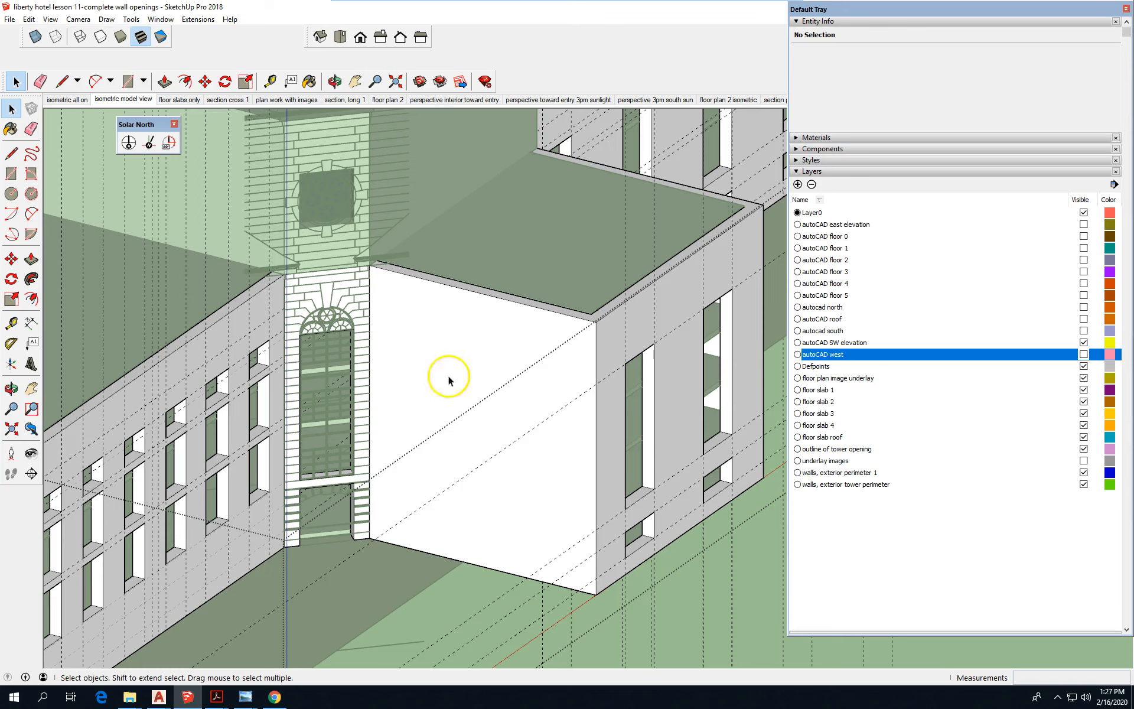
- Place a horizontal guide across the blank wall at the spring line of the tower window's arch, offset from the wall's upper edge
click(11, 323)
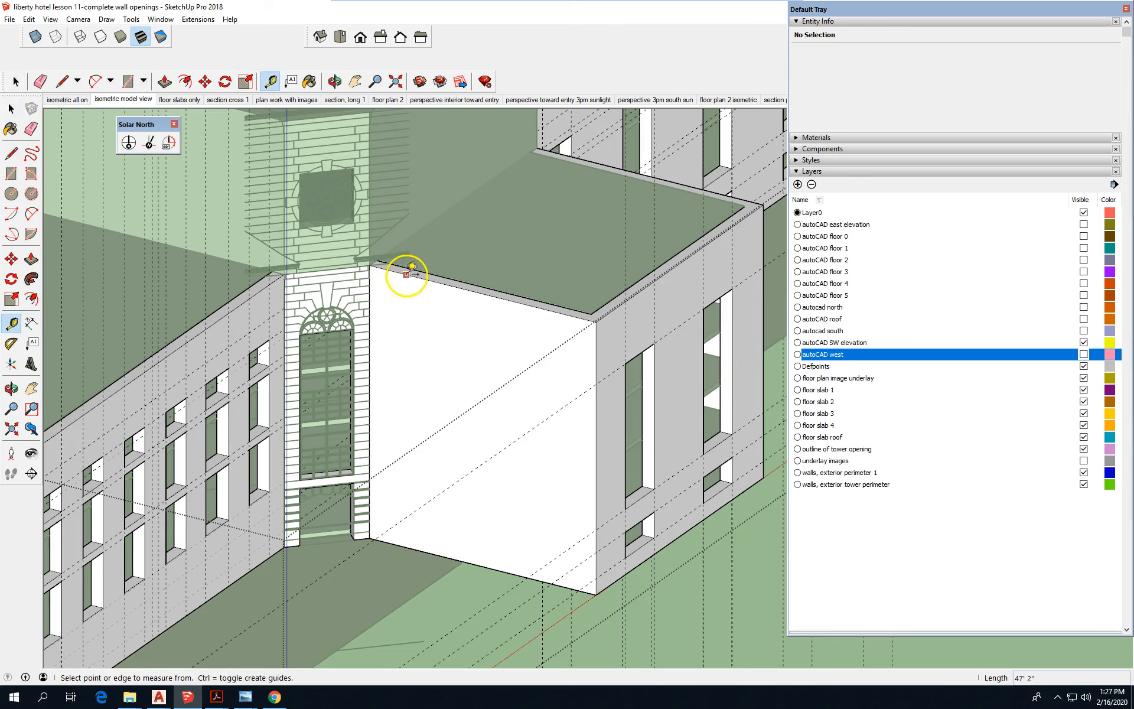
click(406, 274)
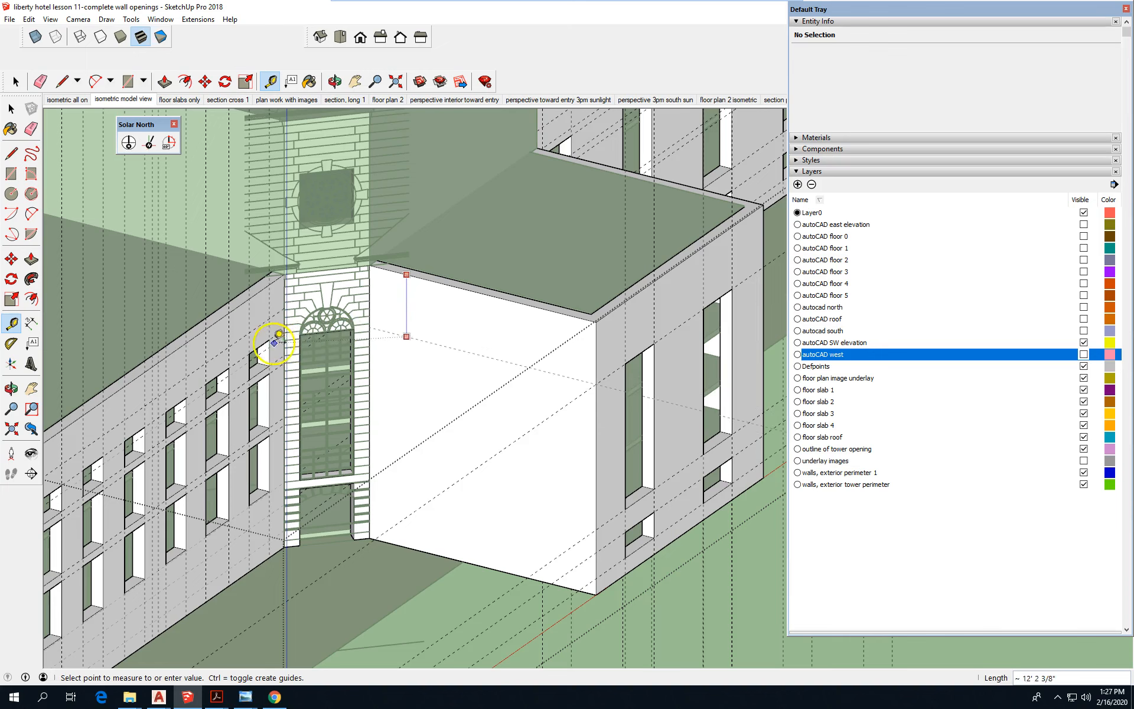
scroll(277, 331, up, 2)
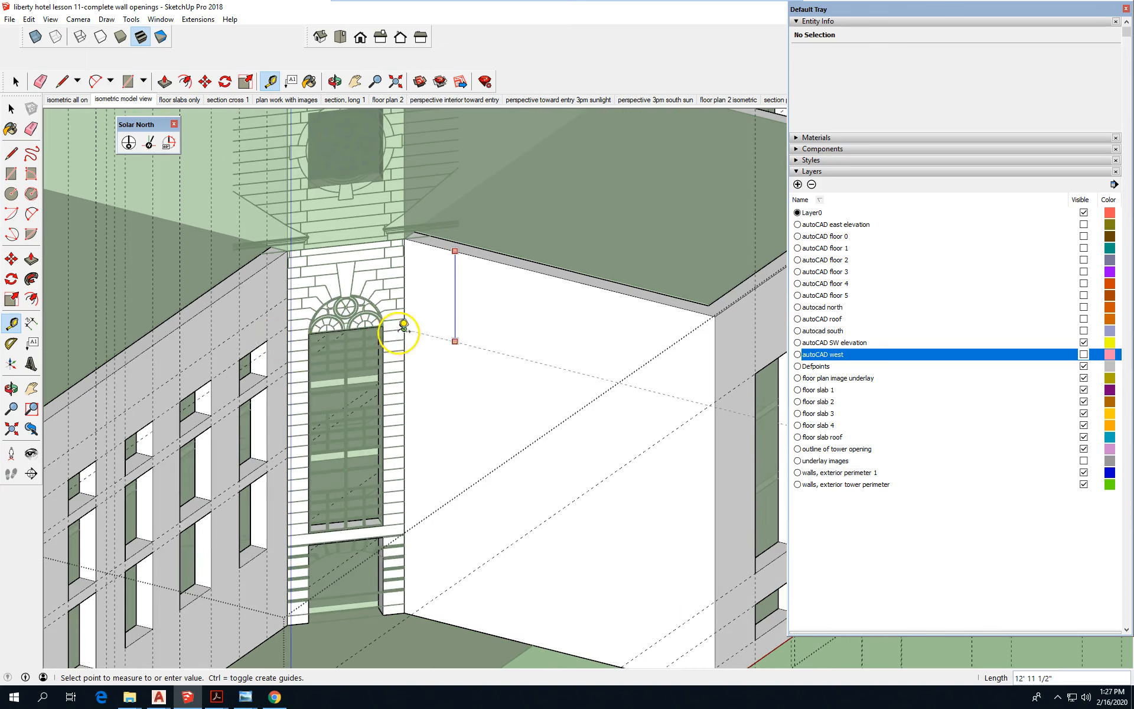
scroll(397, 322, up, 2)
click(380, 315)
scroll(402, 186, down, 2)
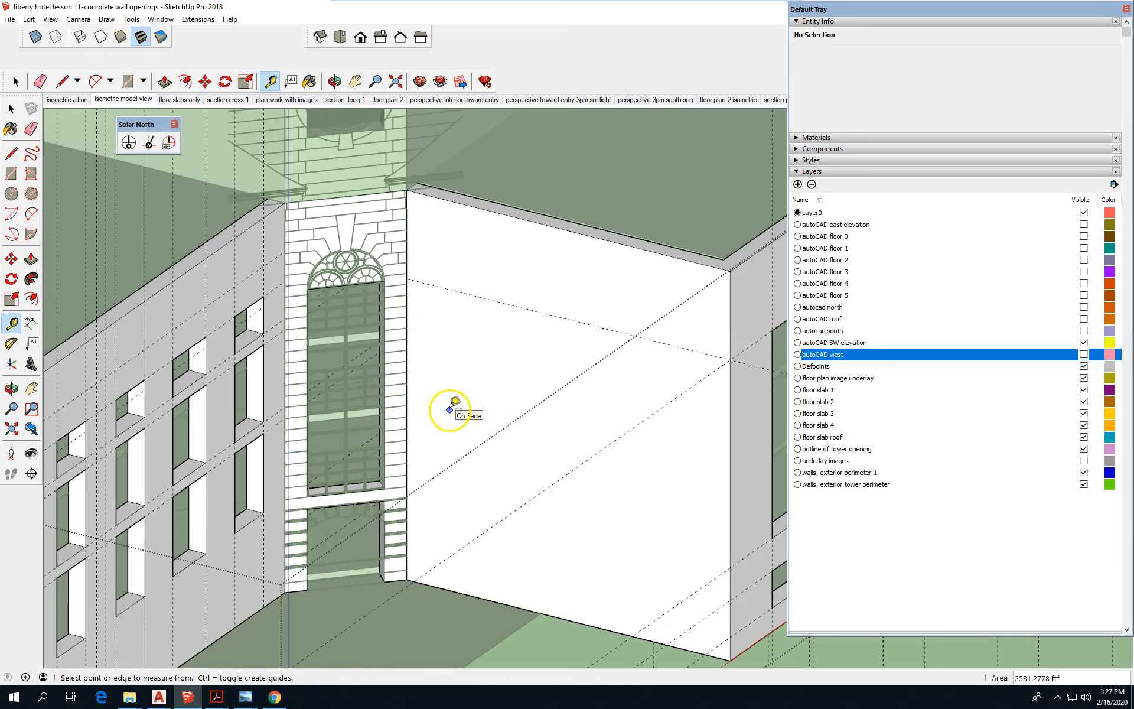
- Add a horizontal guide across the blank wall at the sill level of the tall tower window
click(1083, 355)
click(1083, 354)
click(470, 294)
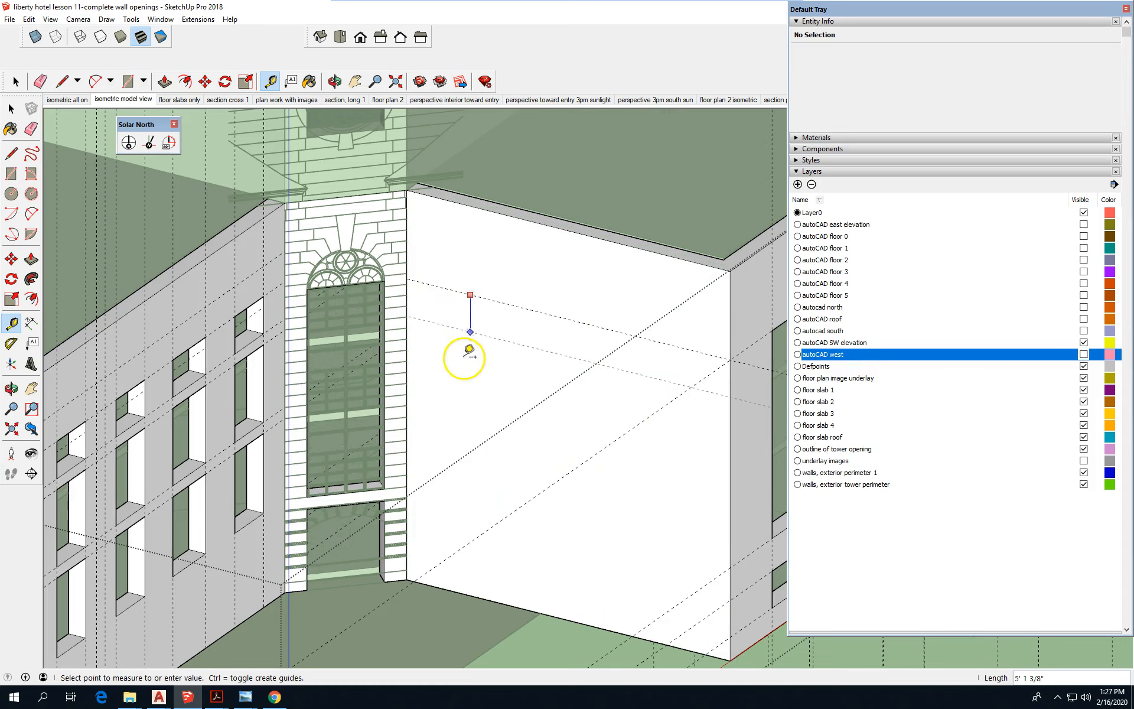
scroll(390, 483, up, 5)
click(390, 482)
scroll(520, 201, down, 5)
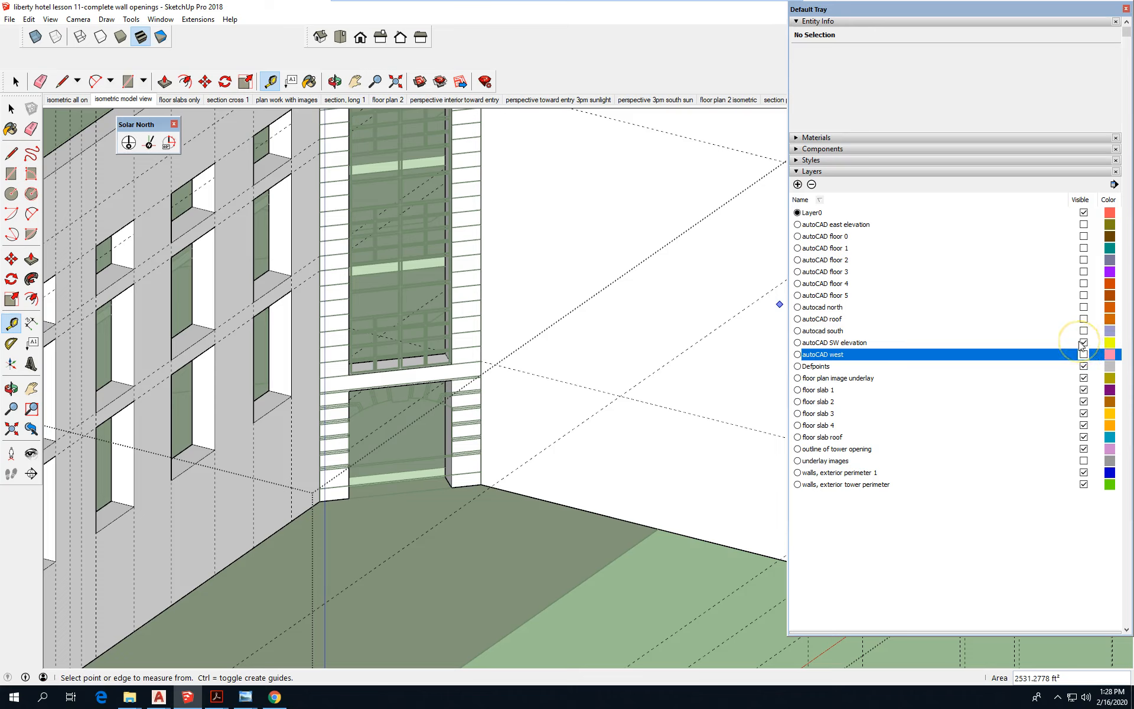
- Show the "autoCAD west" layer and place a horizontal guide at the spring line of the lower arched openings, offset from the sill guide
click(1064, 363)
click(1083, 354)
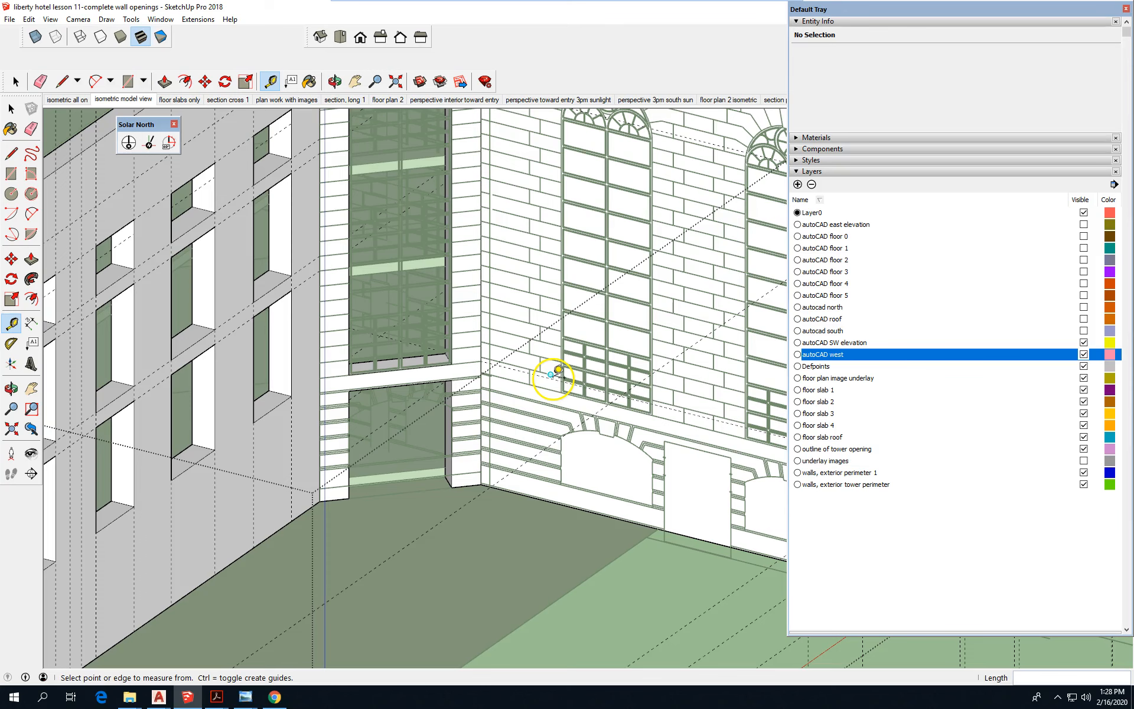
scroll(552, 372, up, 5)
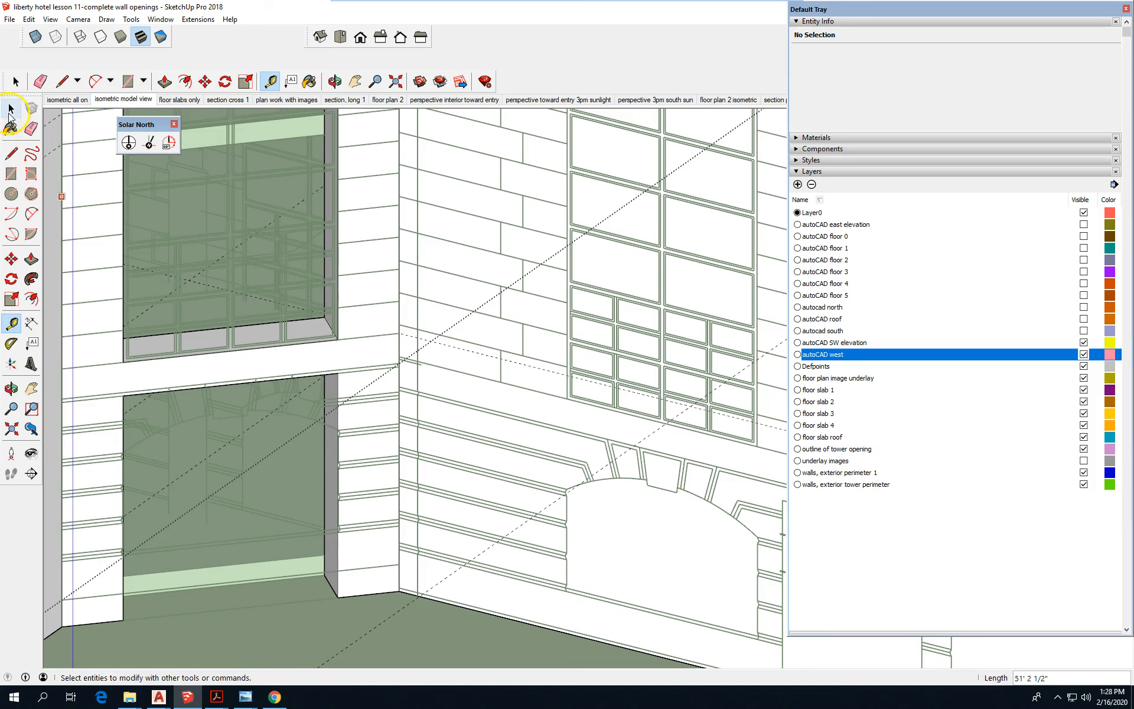
click(522, 395)
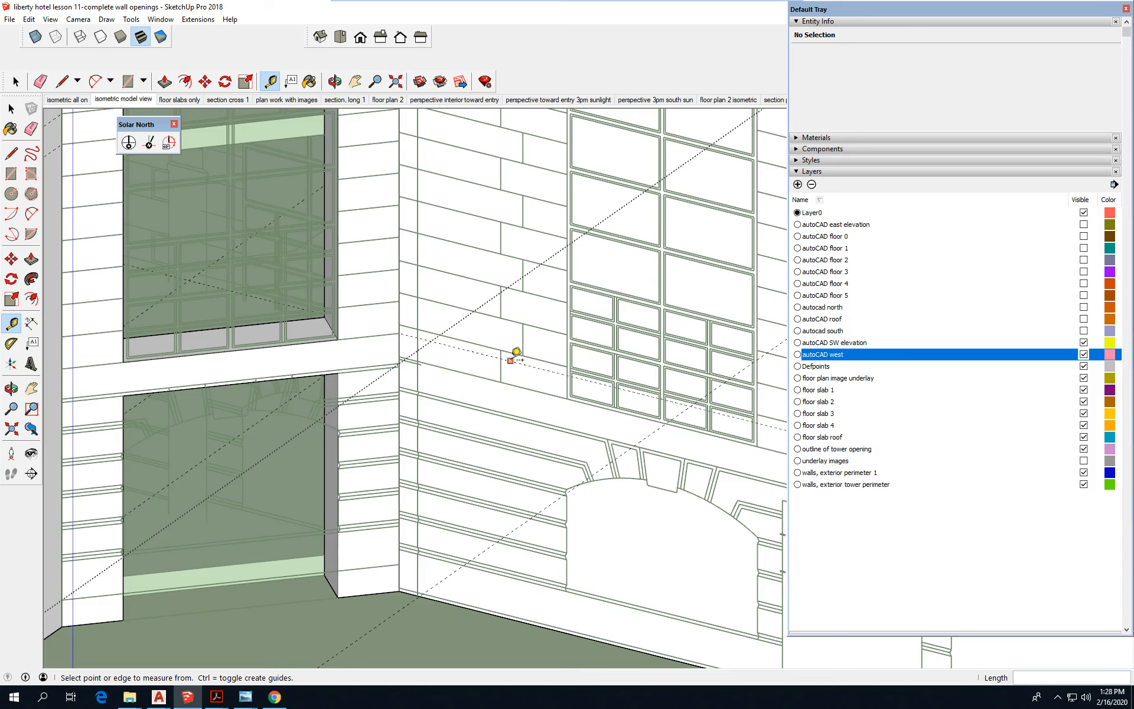
click(12, 114)
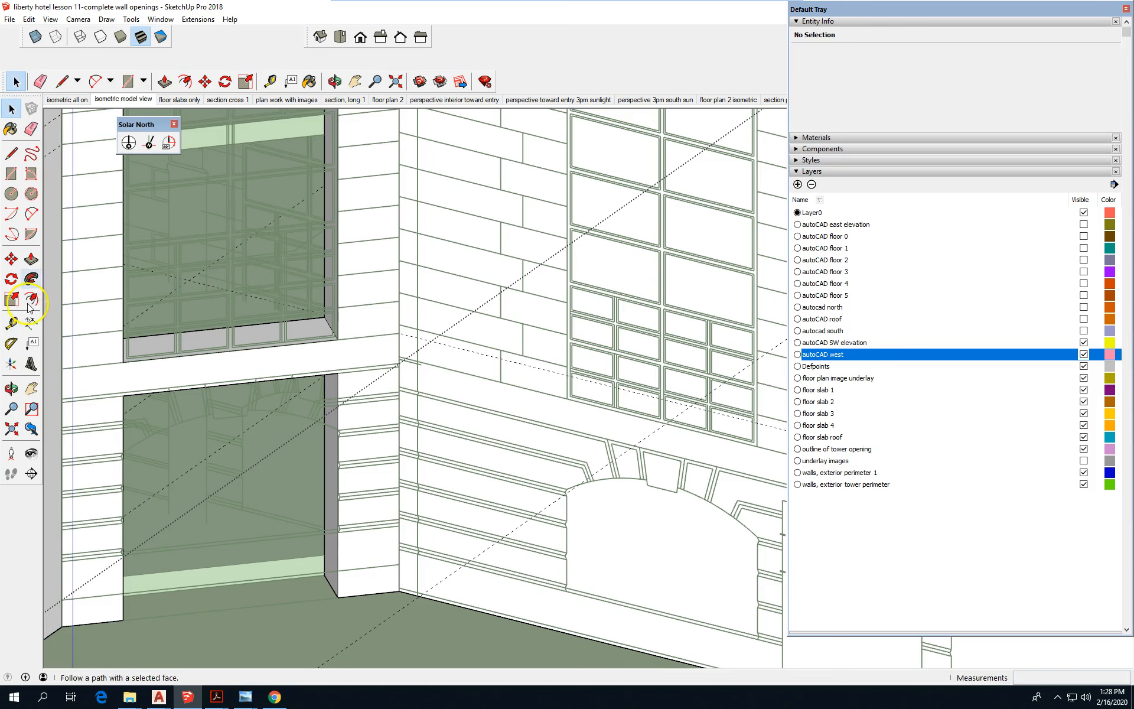
click(12, 324)
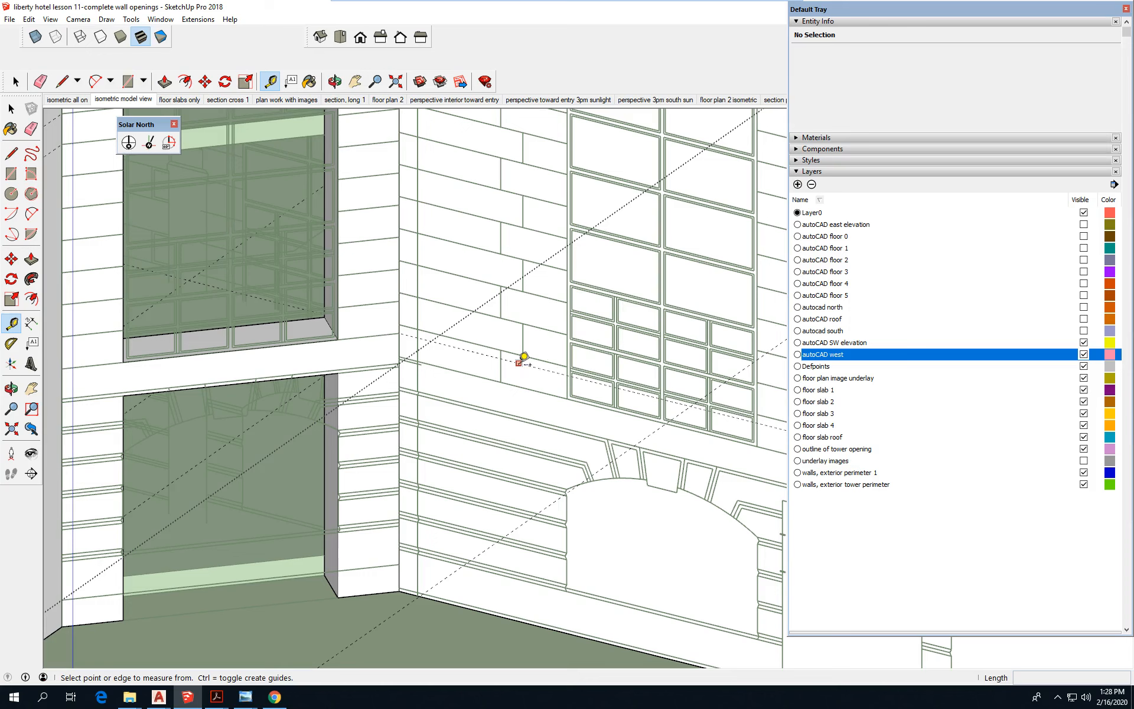
click(519, 363)
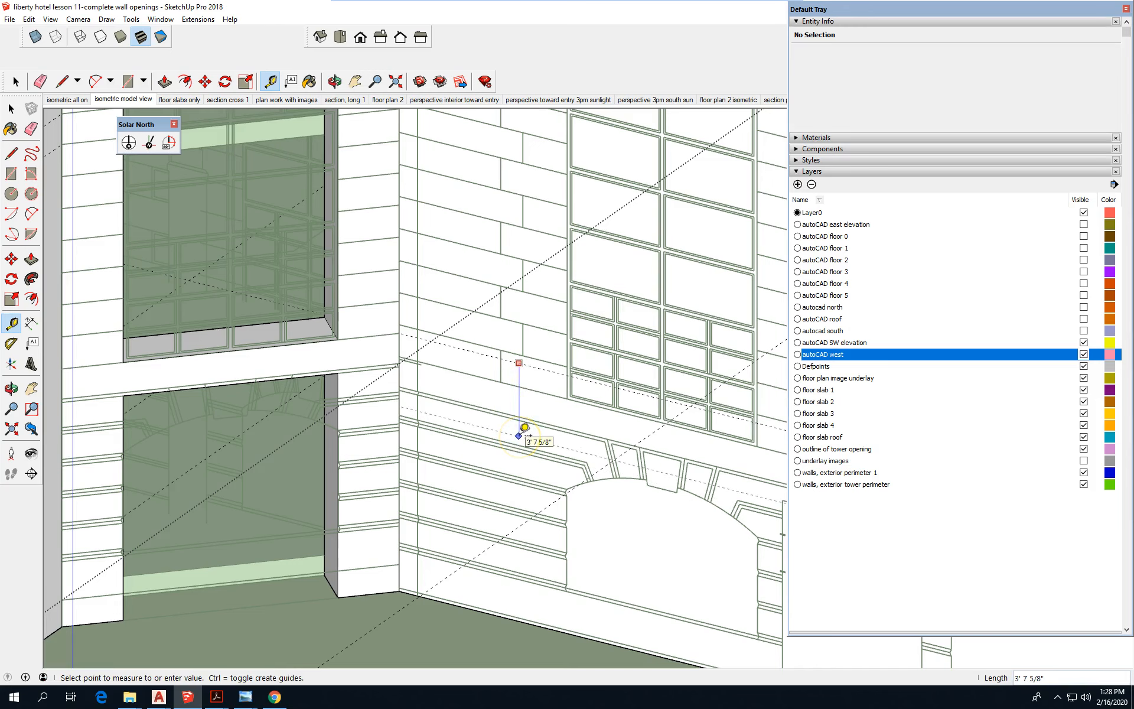
scroll(582, 522, up, 2)
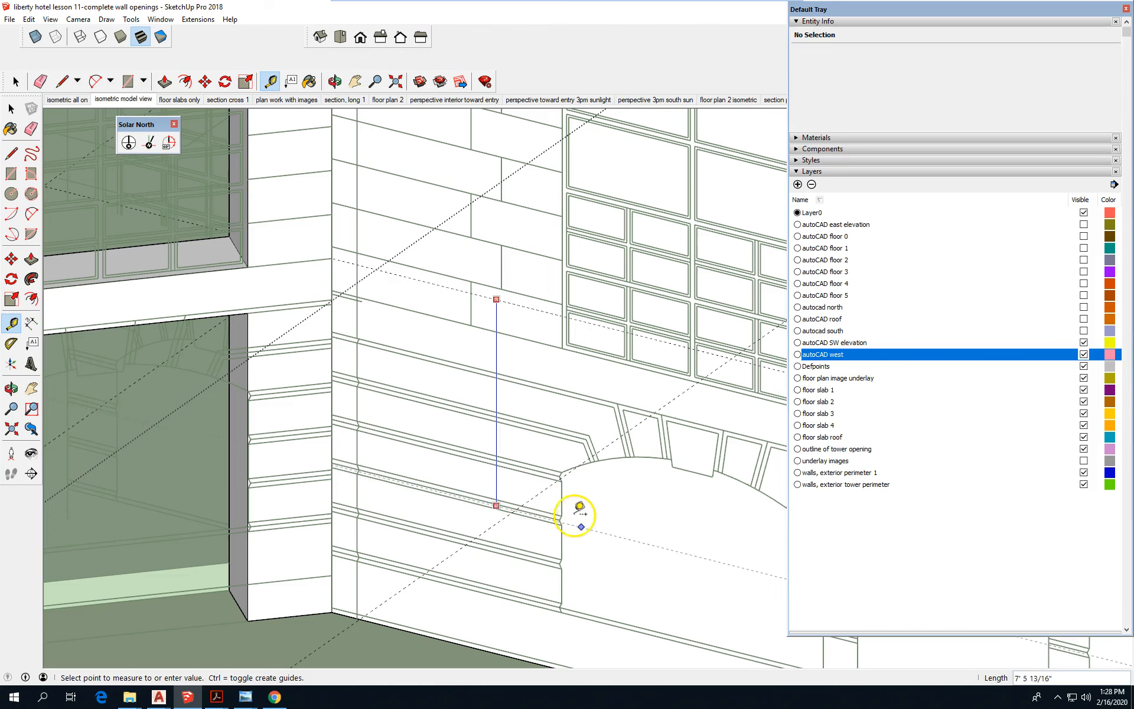
click(566, 470)
scroll(384, 246, down, 2)
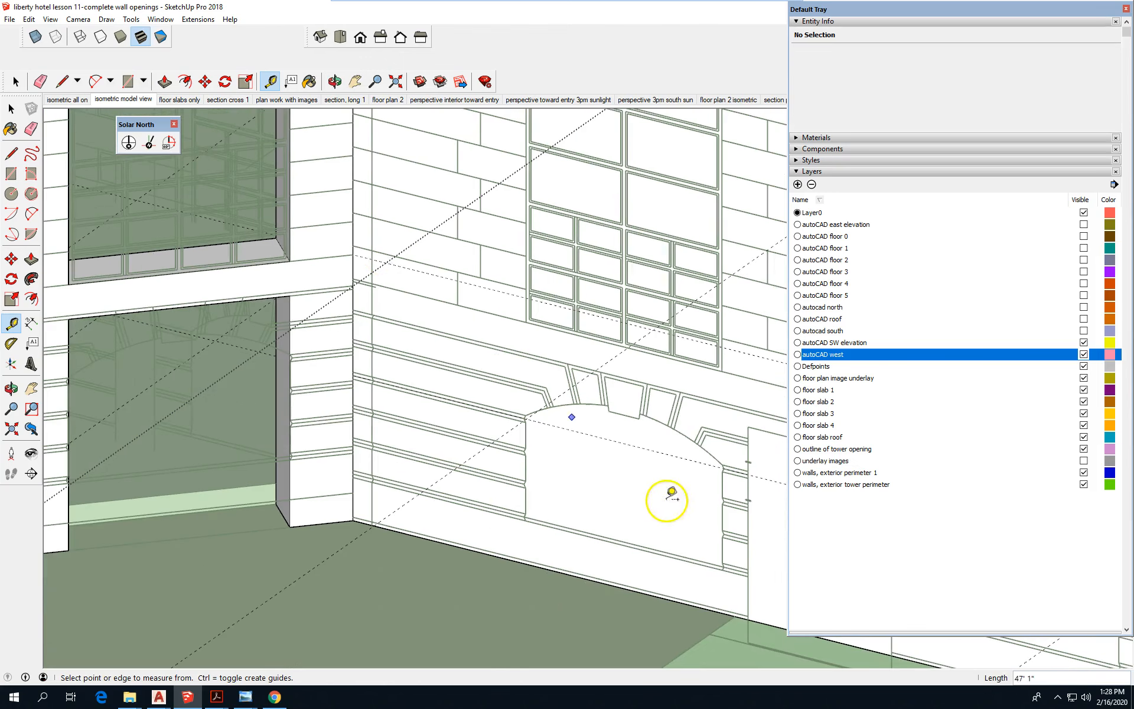
- Add a horizontal guide along the base of the lower arched openings, offset from their spring-line guide
click(589, 435)
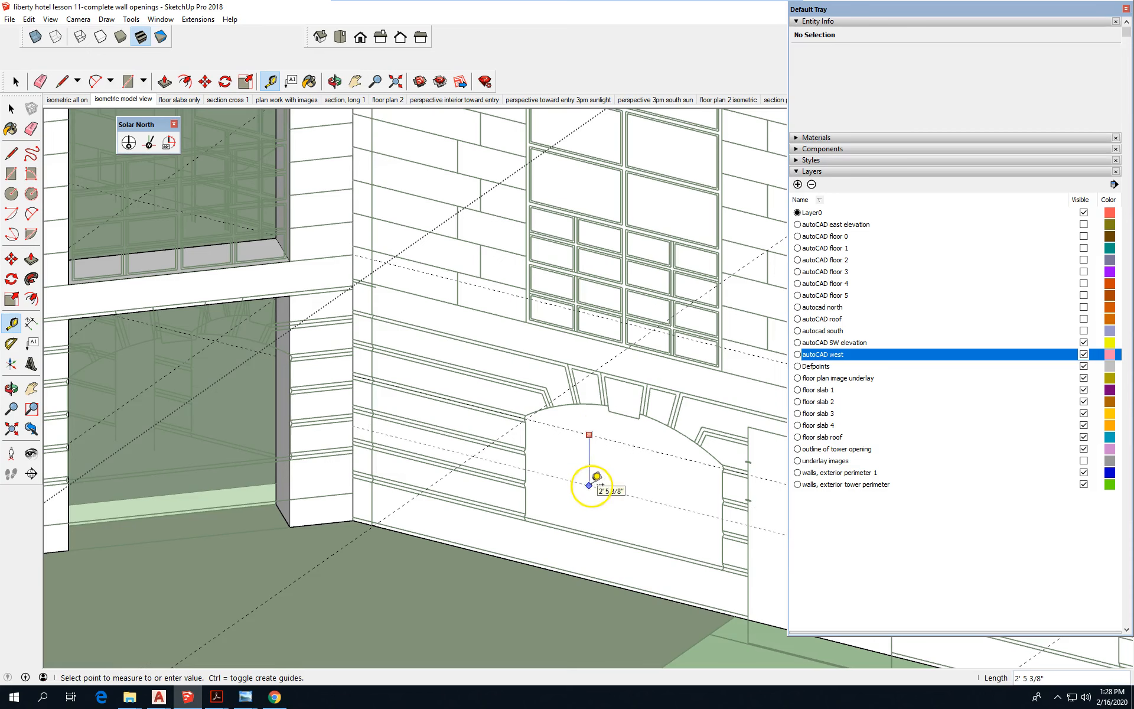
scroll(552, 532, up, 2)
click(555, 519)
scroll(140, 325, down, 3)
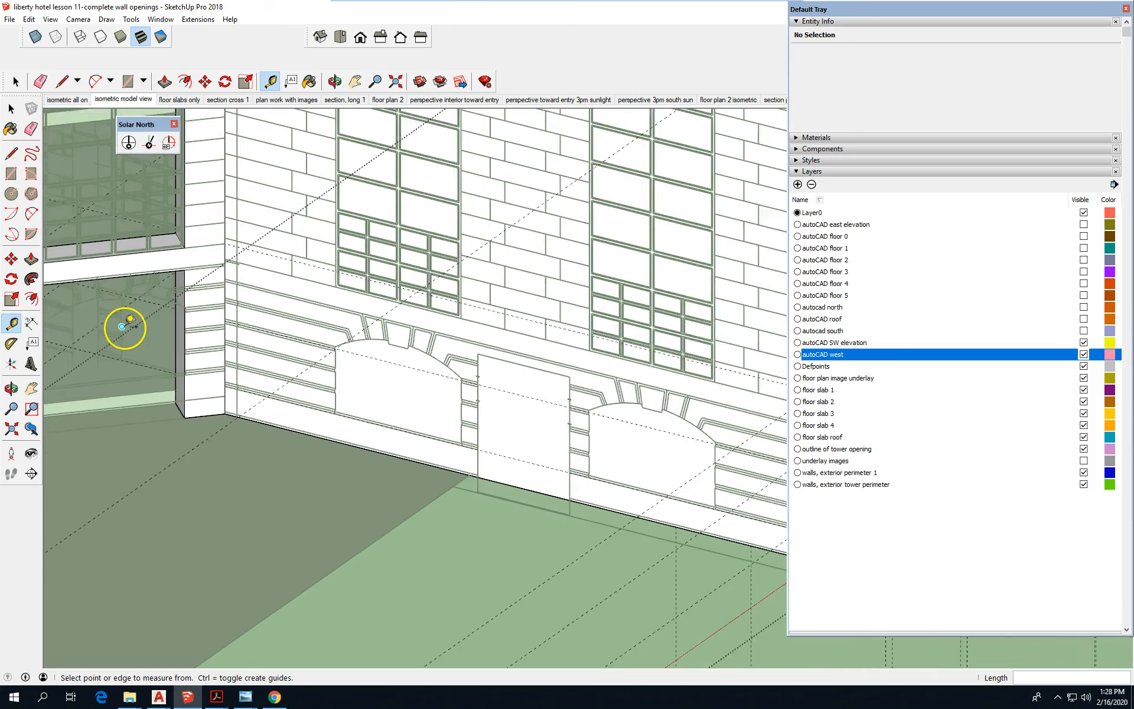
- Place vertical guides along both sides of the tall window nearest the building's outer corner, starting from the wall's corner edge
scroll(123, 326, down, 3)
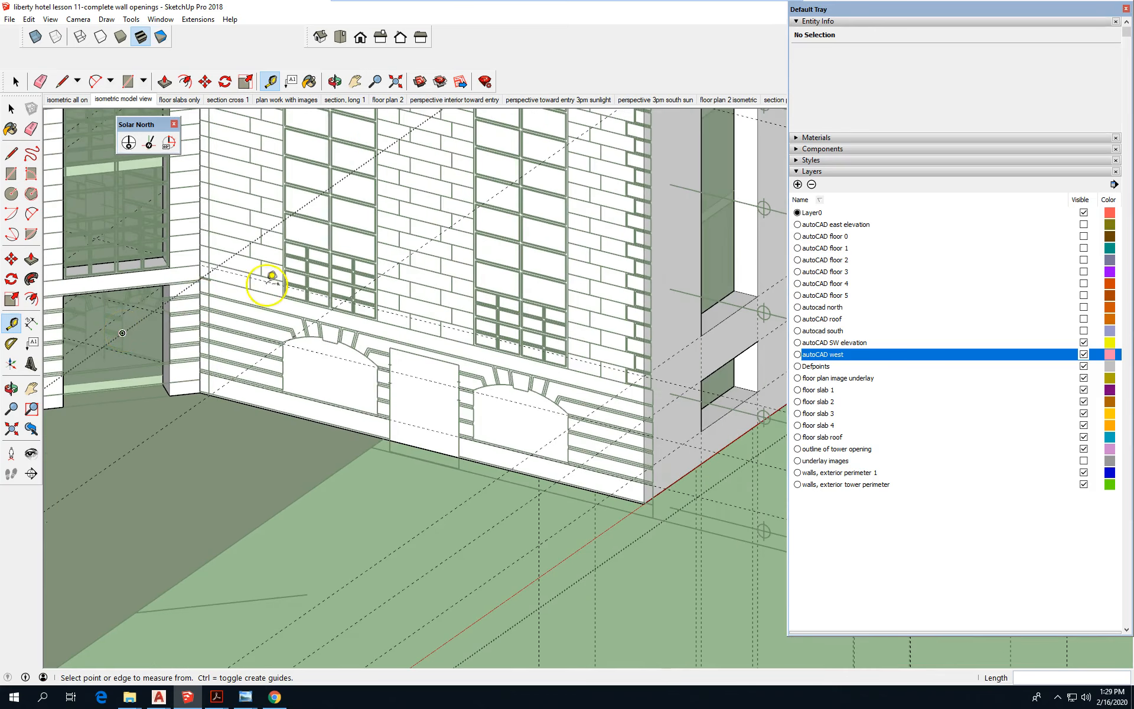
scroll(578, 246, up, 4)
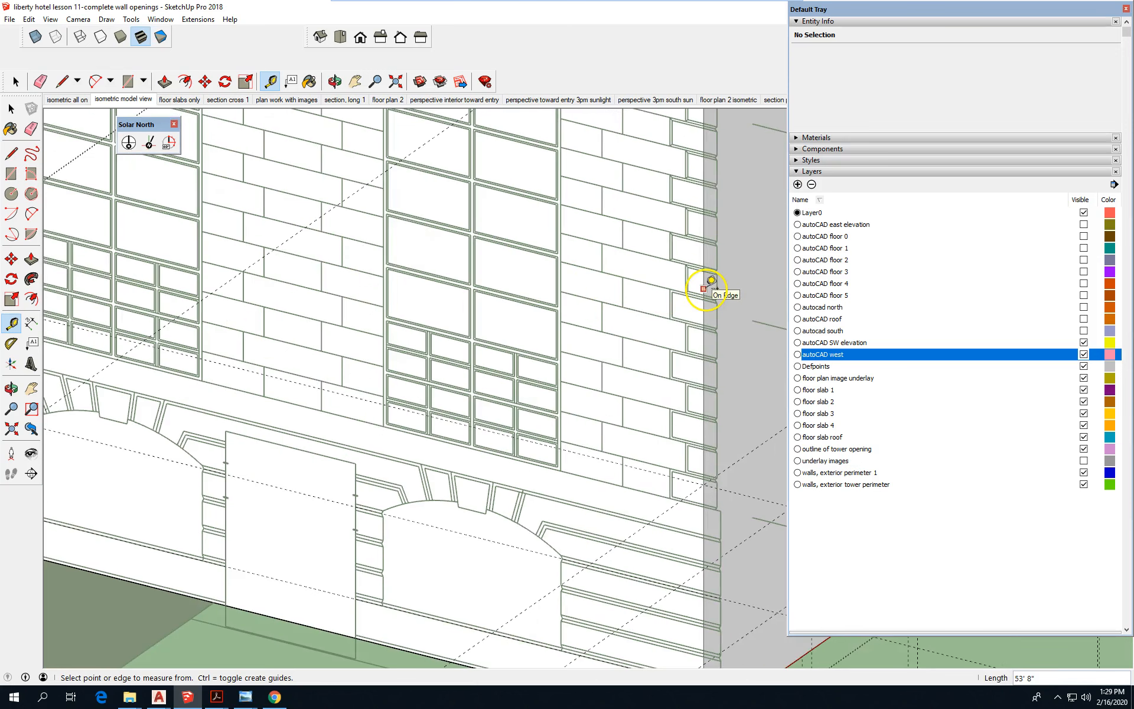
click(704, 288)
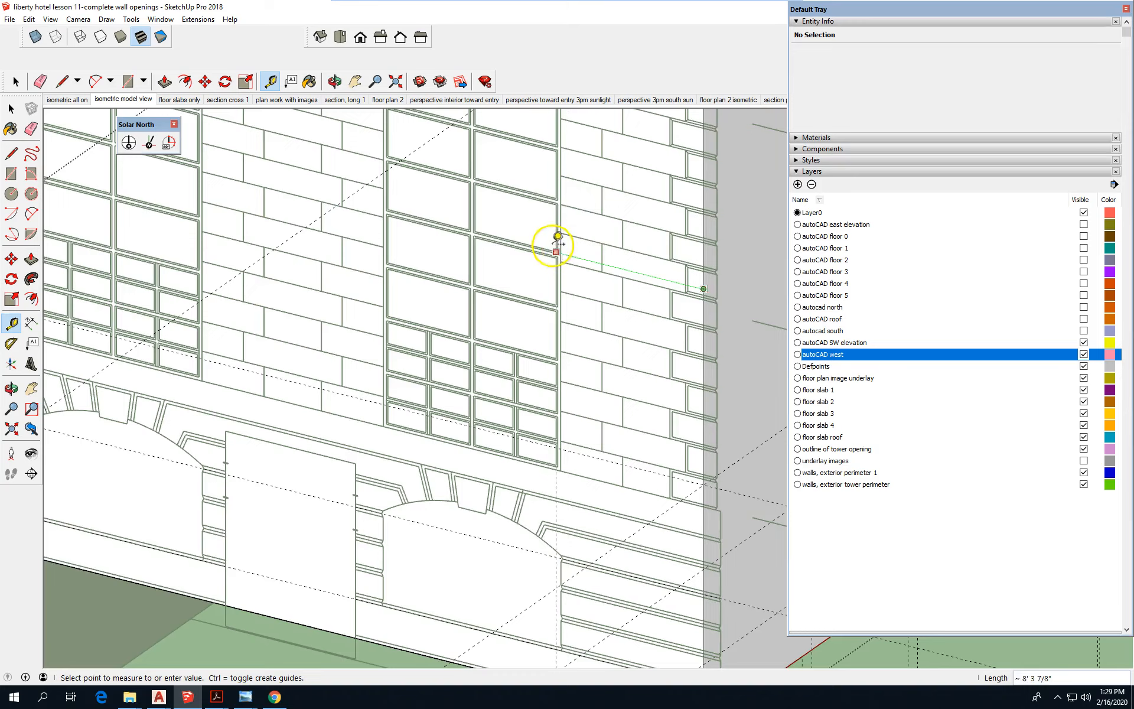
scroll(558, 251, up, 2)
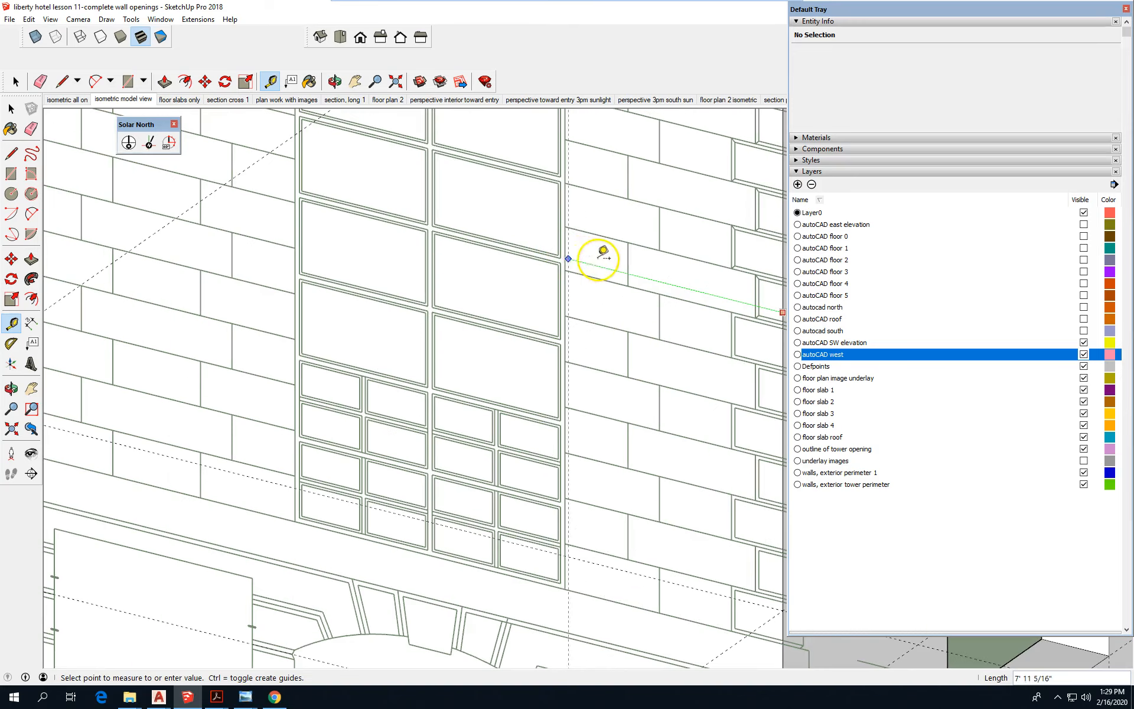
click(566, 267)
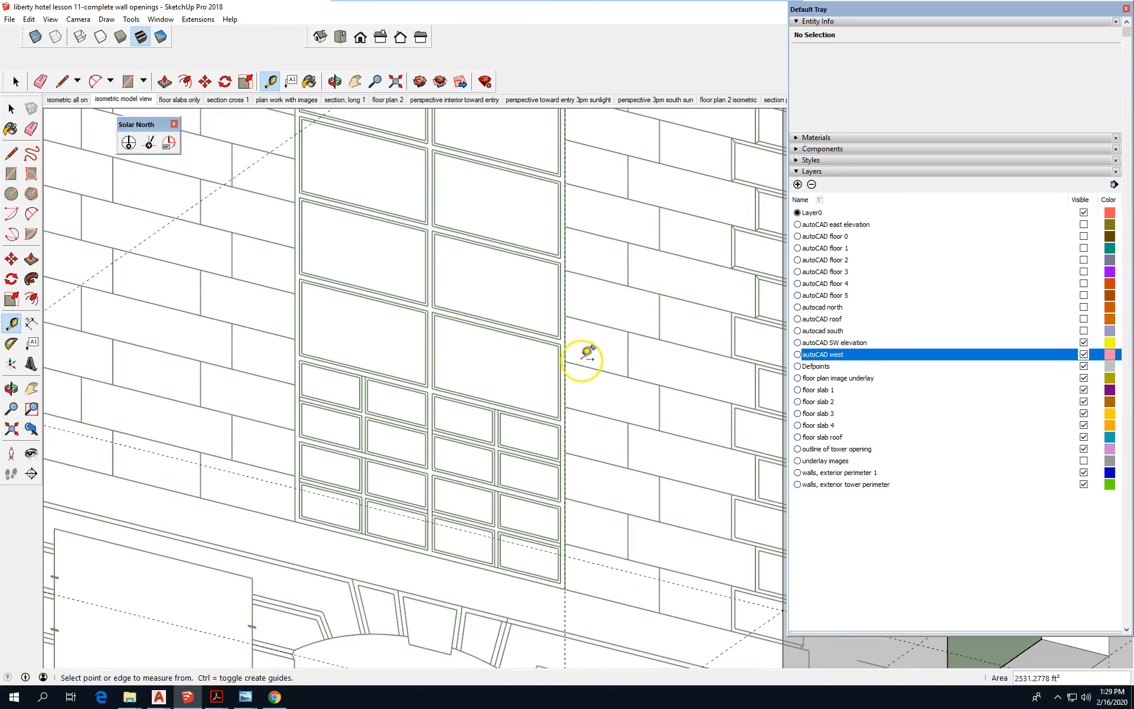
click(565, 615)
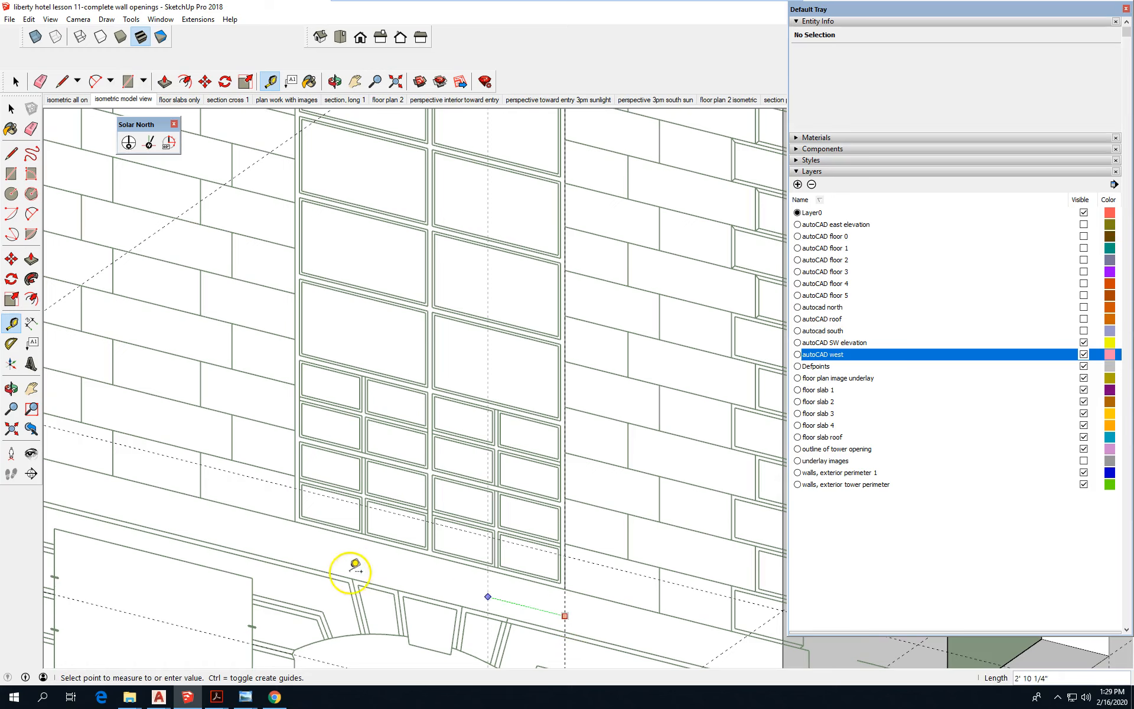
click(295, 509)
scroll(861, 494, down, 3)
scroll(721, 443, down, 3)
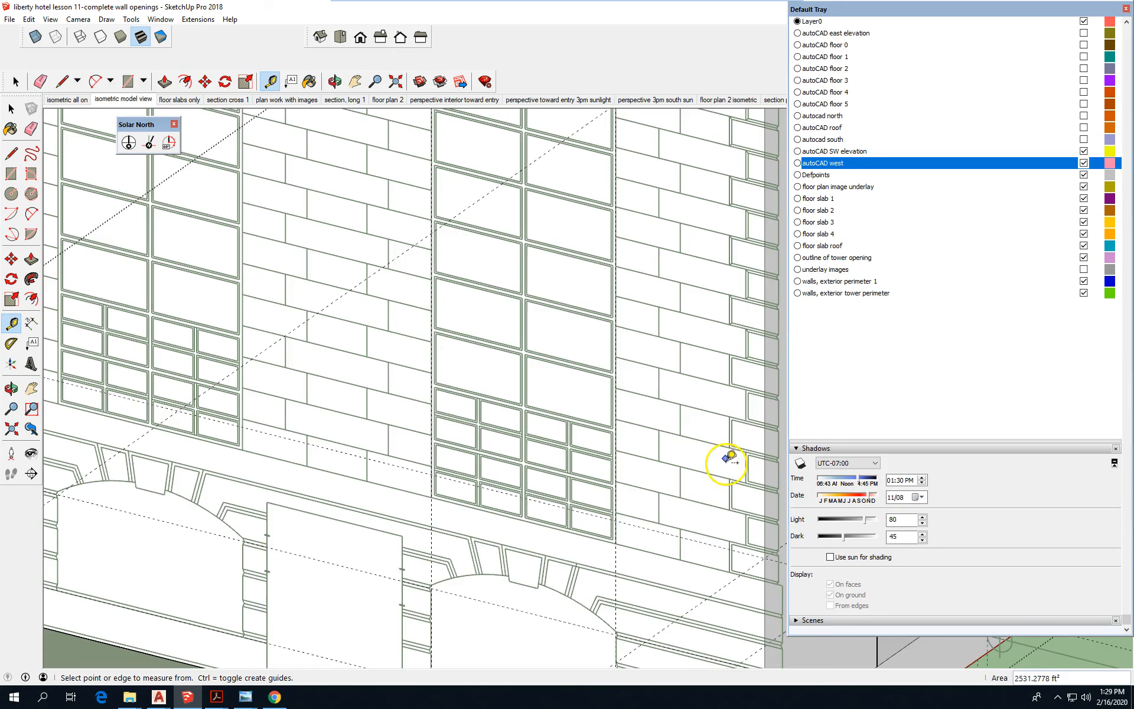
- Add vertical guides along both sides of the tall window nearest the clock tower, starting from the other window's guide
scroll(726, 457, down, 1)
click(482, 507)
scroll(328, 454, up, 1)
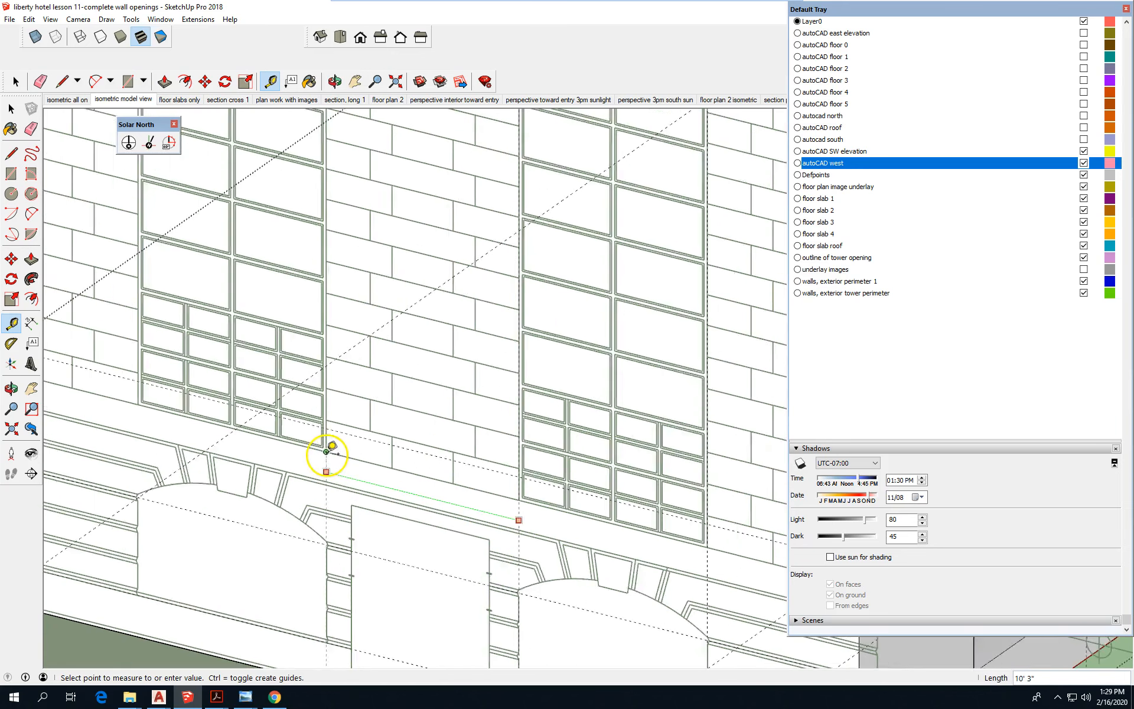
scroll(328, 454, up, 1)
click(329, 449)
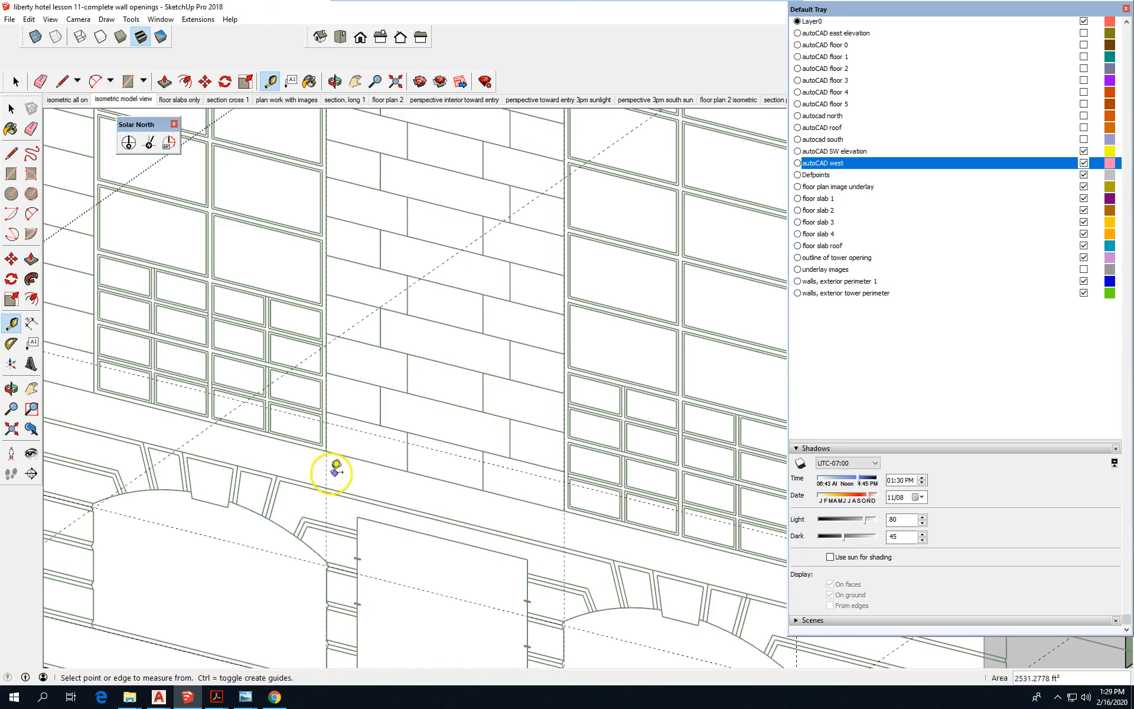
click(326, 474)
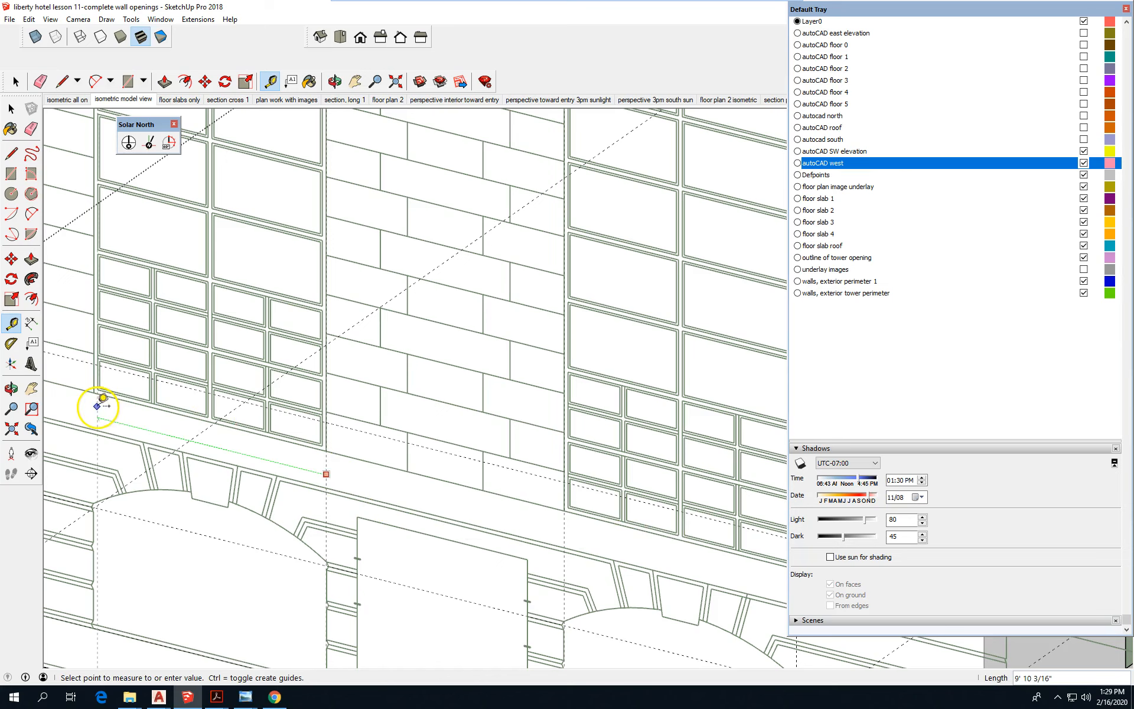
click(100, 382)
scroll(473, 417, down, 3)
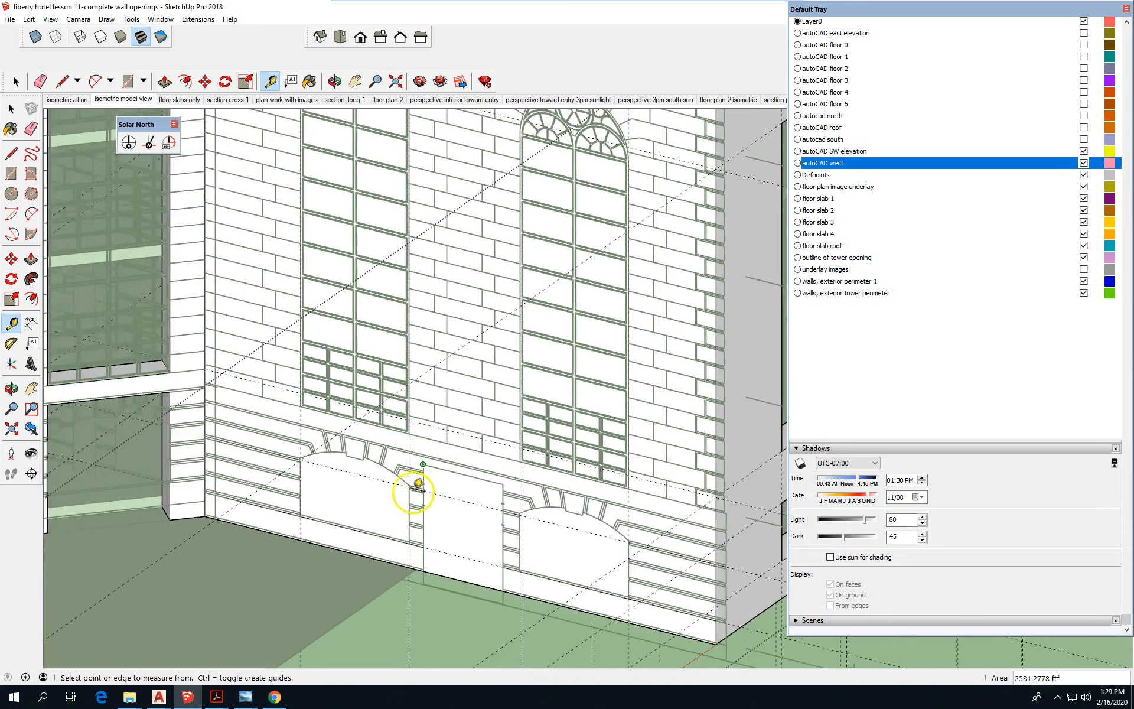
scroll(384, 518, down, 3)
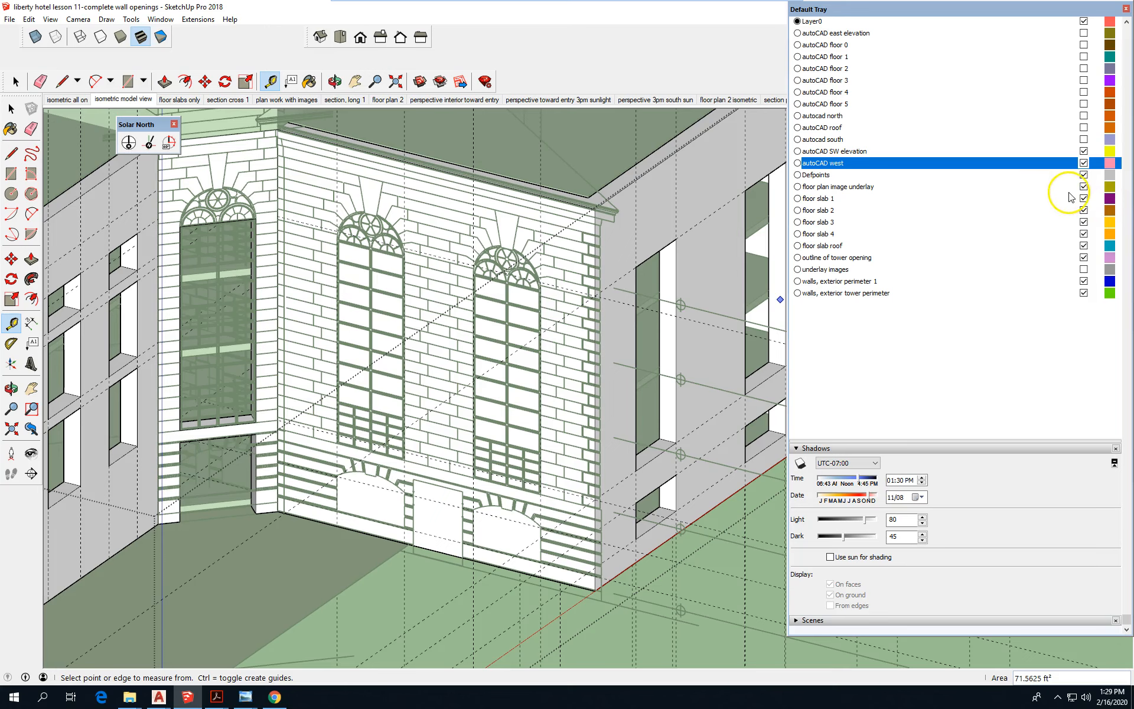
- Hide the "autoCAD west" layer and select the blank wall's face among the guides
click(1084, 163)
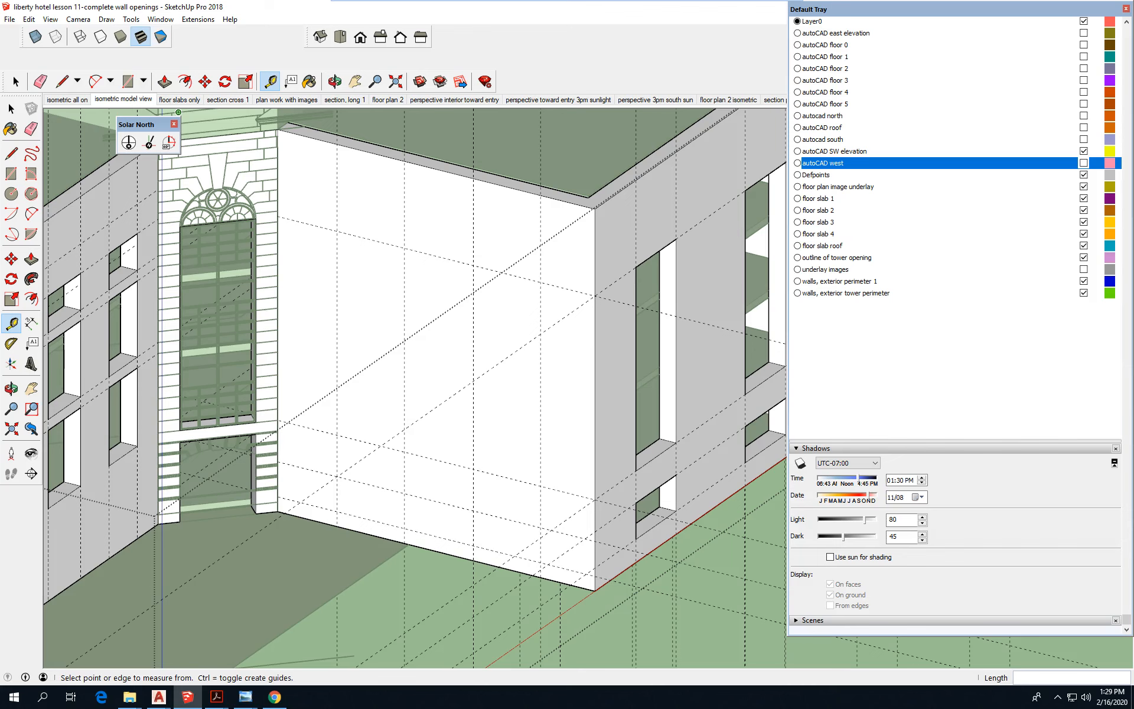
click(17, 113)
click(442, 313)
click(423, 324)
click(443, 336)
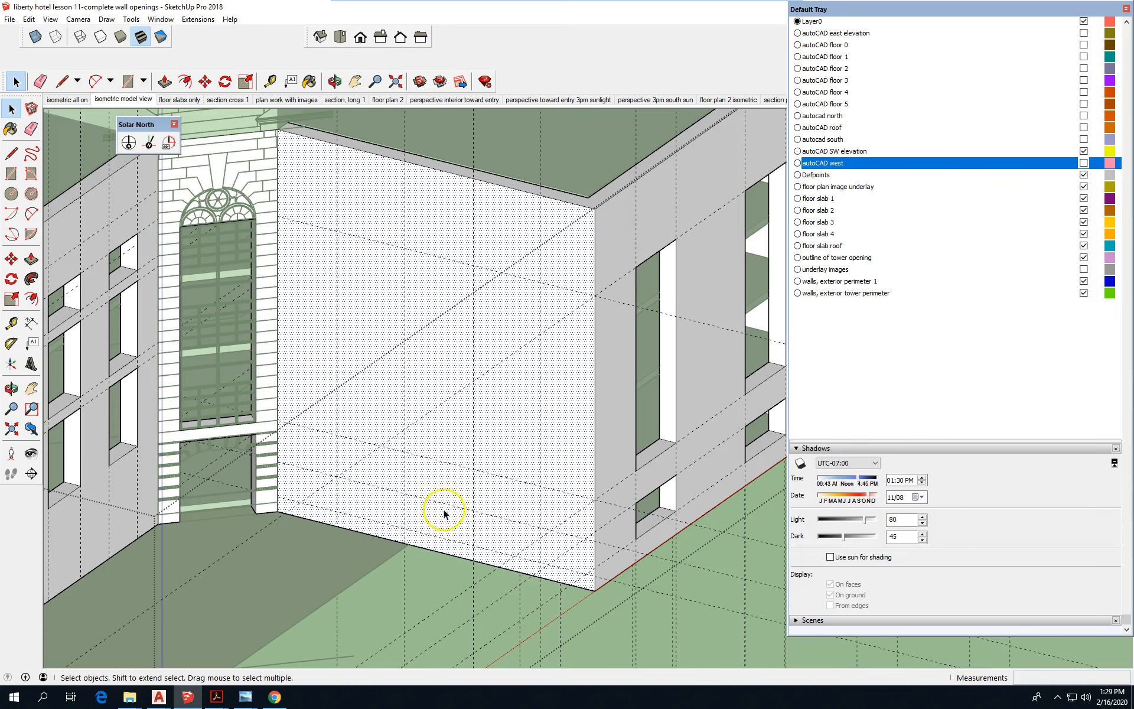
- Close the exterior walls group, reopen it for editing, and check that the blank wall's face can be selected
right_click(425, 591)
click(467, 602)
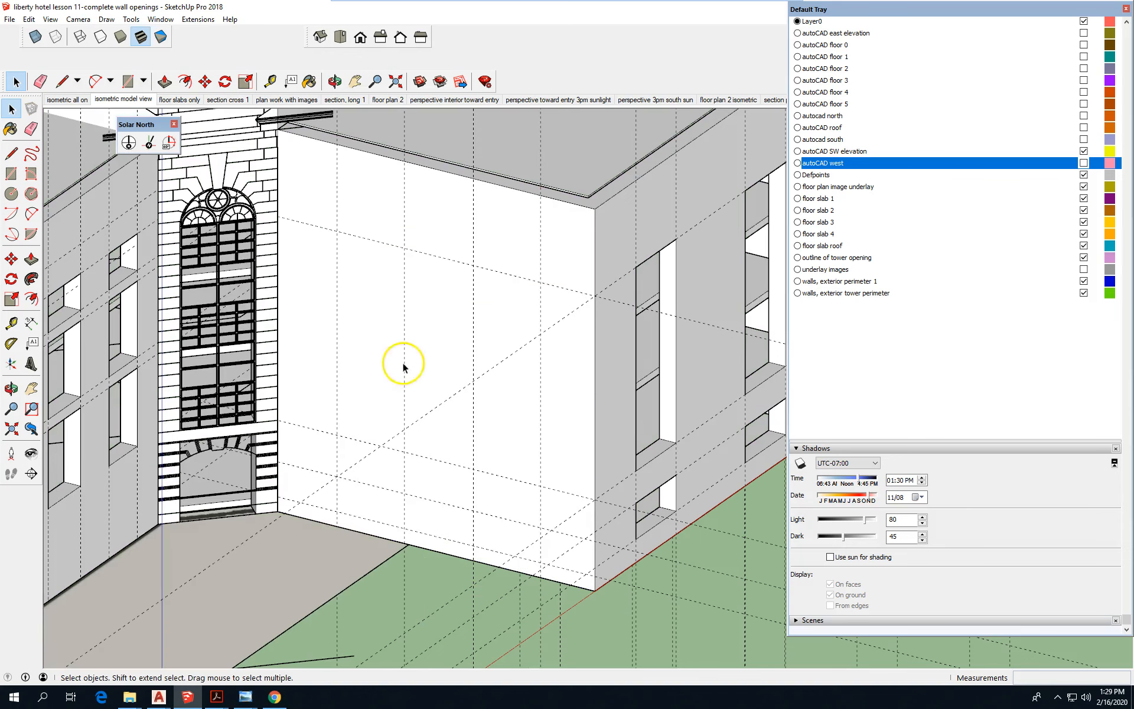
double_click(440, 354)
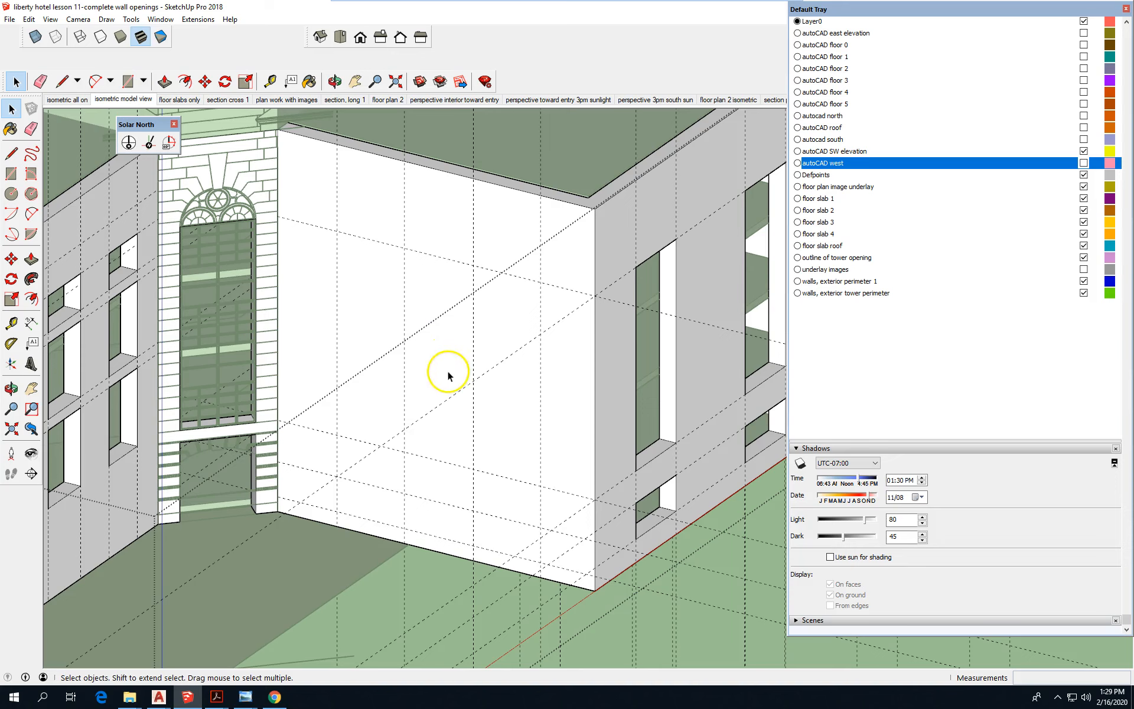
click(445, 313)
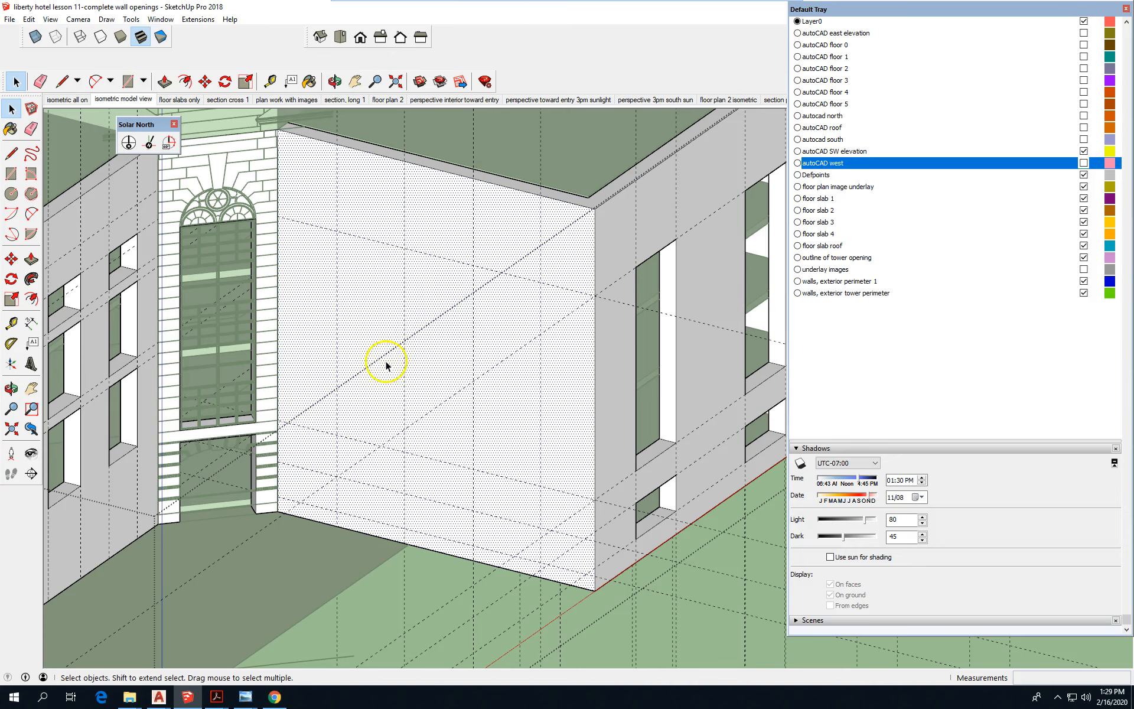
click(217, 475)
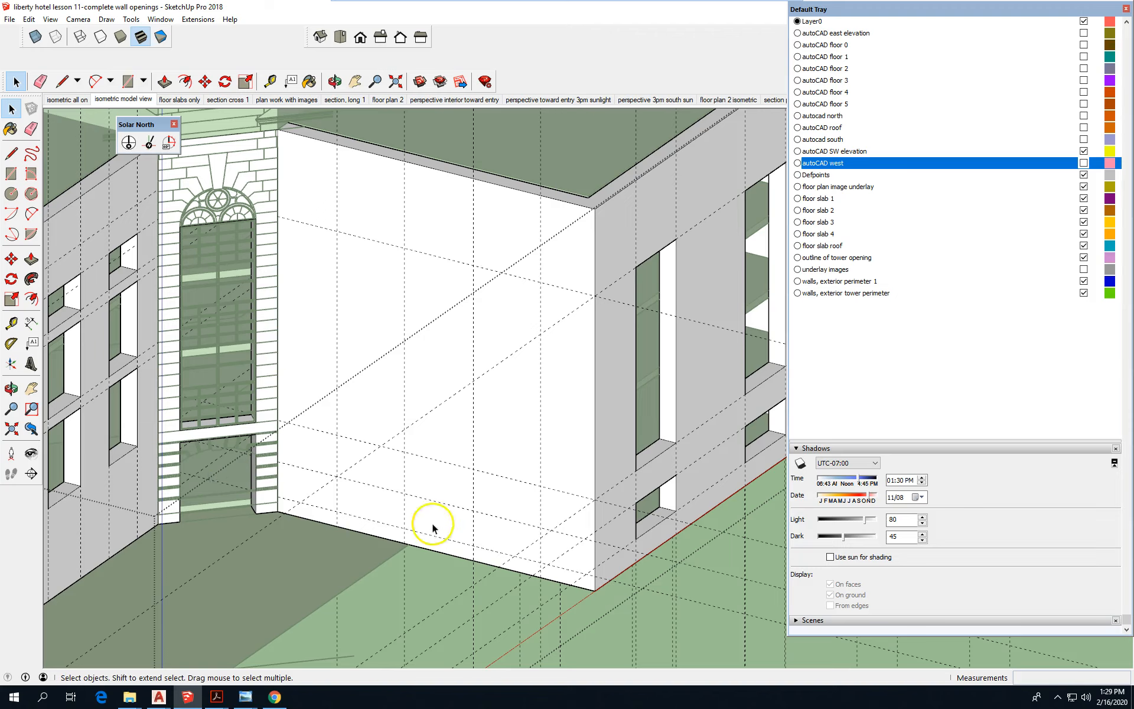
- Draw rectangles of about 28' 7 1/2" by 10' for the two tall windows, snapped to the guide intersections on the blank wall
click(11, 173)
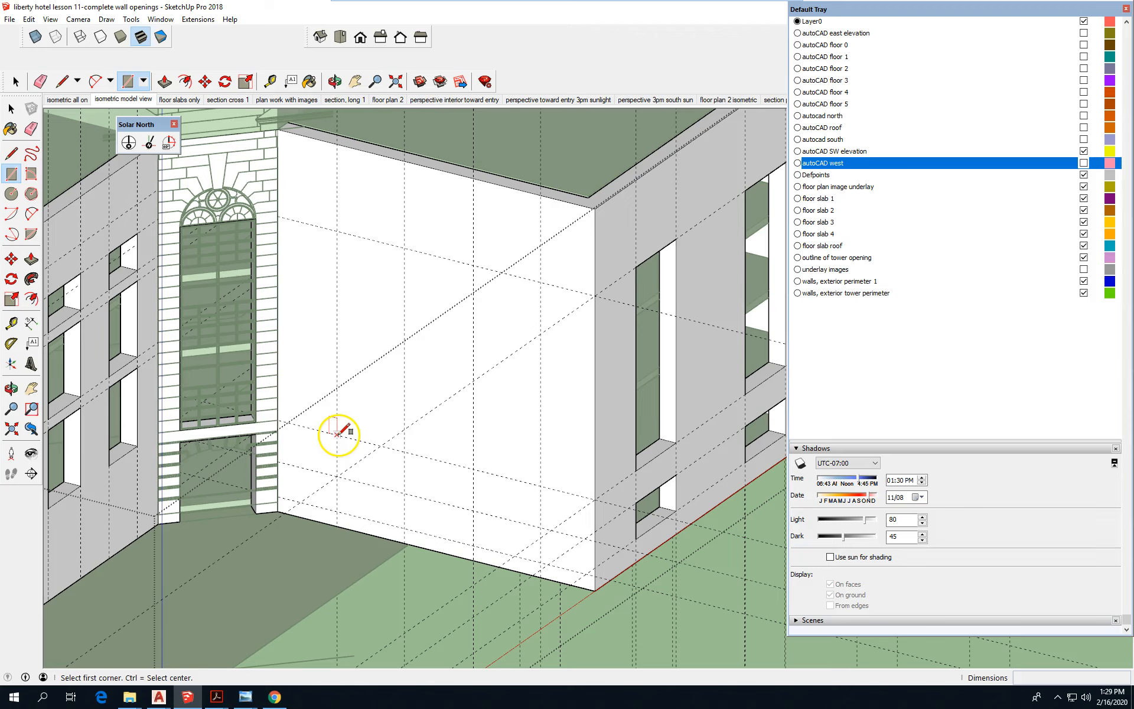
click(337, 434)
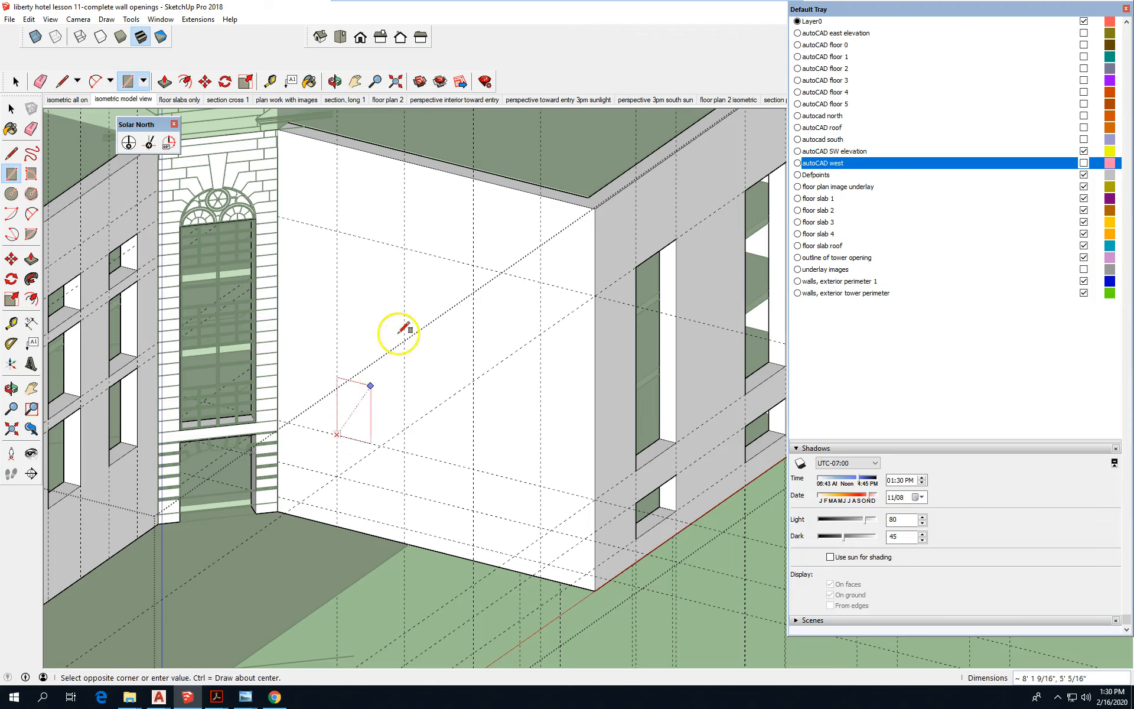
click(404, 248)
click(473, 469)
click(540, 279)
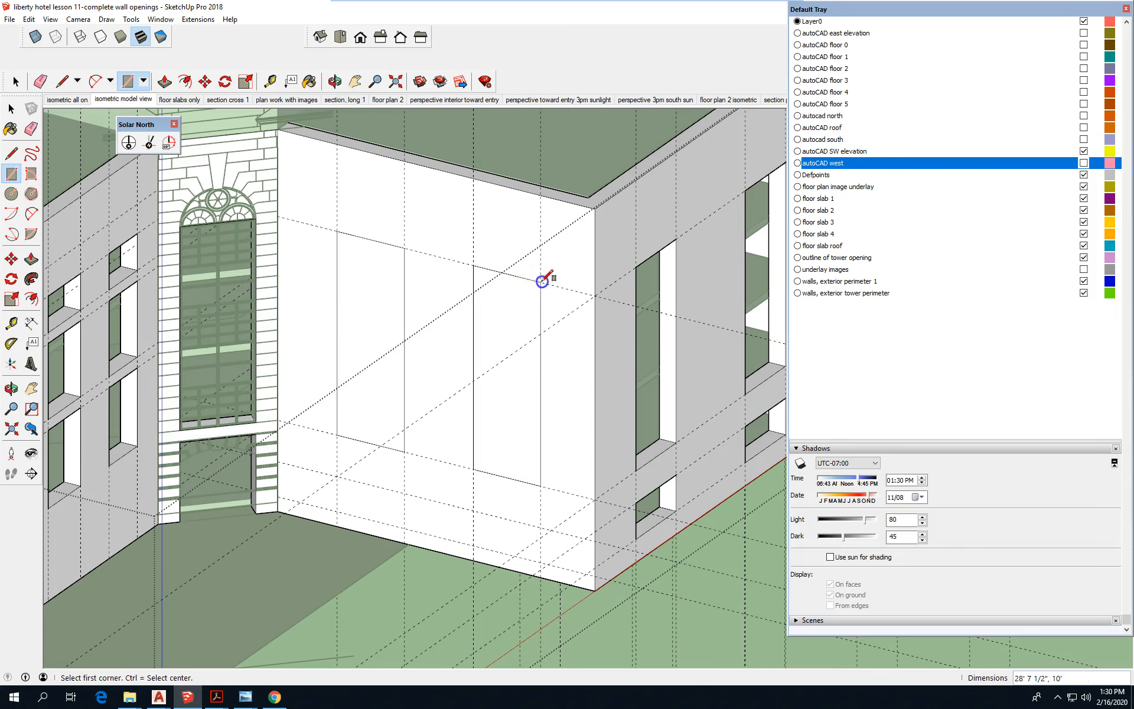
- Draw two 10' by 4' 11" rectangles between the guides for the basement windows below the tall ones
scroll(514, 576, up, 2)
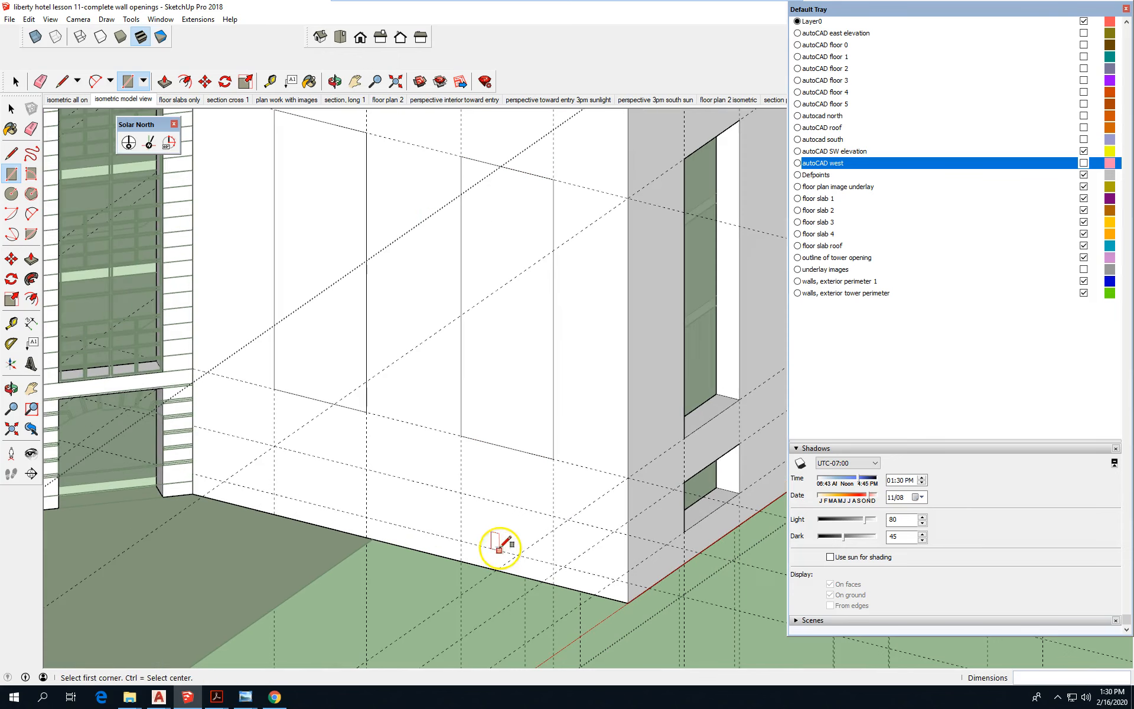
click(461, 540)
click(554, 515)
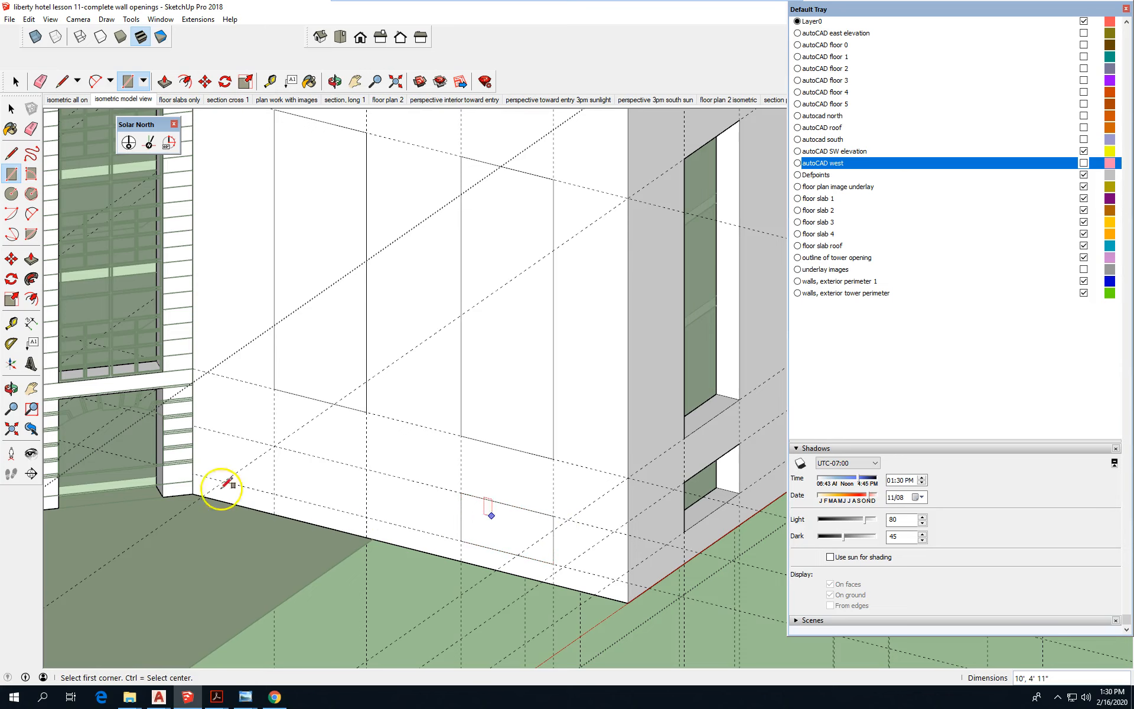
scroll(274, 491, up, 3)
click(273, 497)
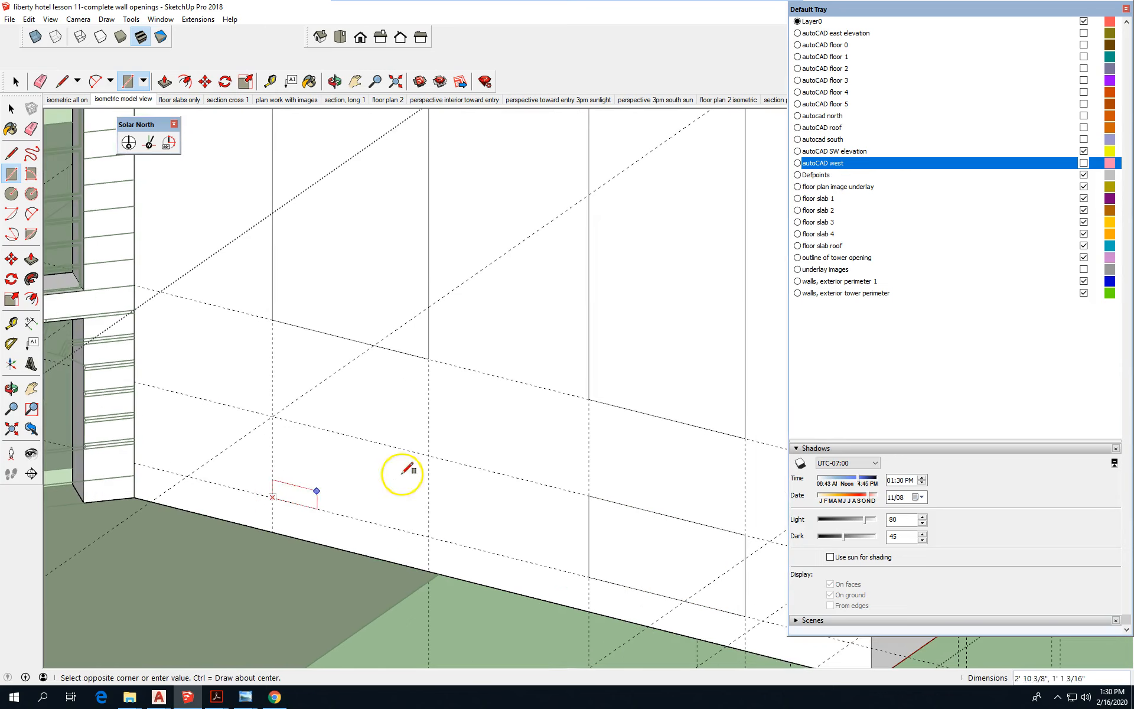
click(428, 456)
- Push the two tall and two basement window rectangles through the wall with Push/Pull to cut the openings
click(8, 107)
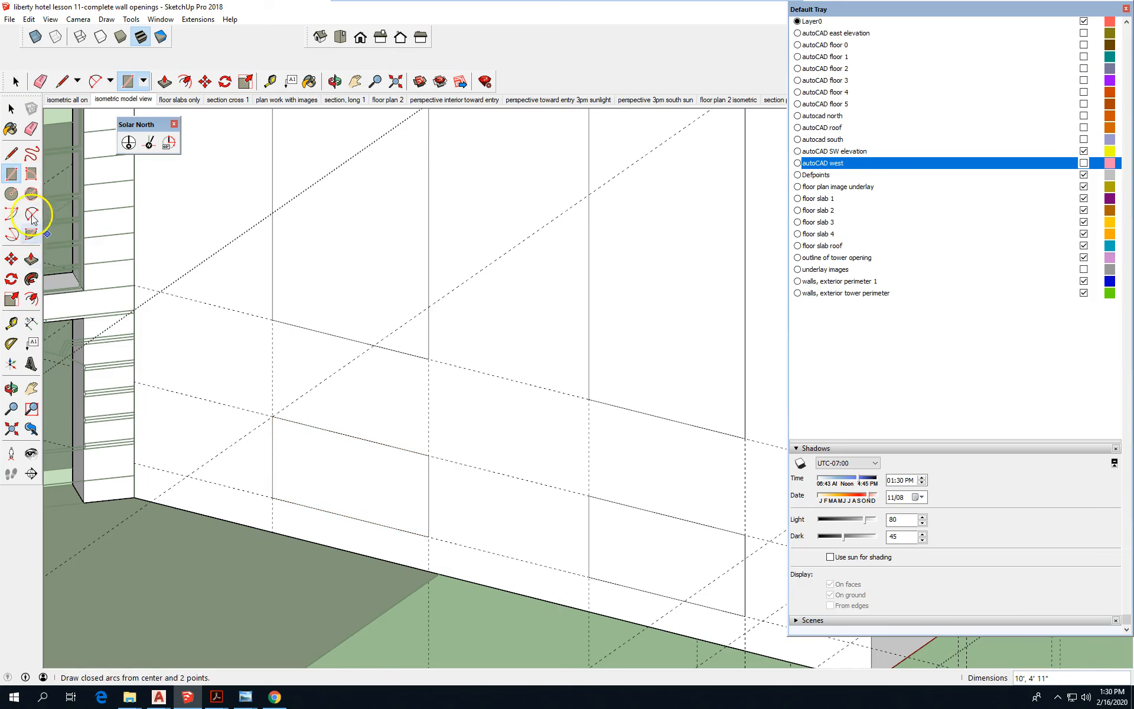
click(31, 260)
scroll(450, 400, down, 5)
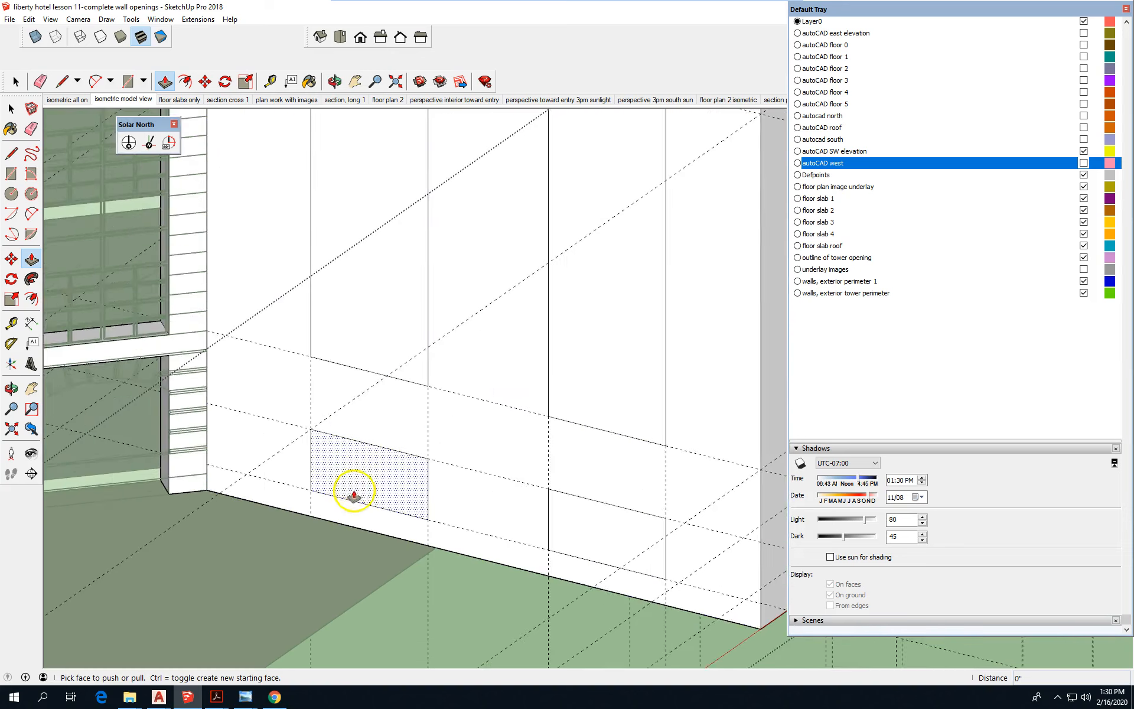
double_click(362, 219)
double_click(532, 253)
click(526, 519)
double_click(525, 515)
double_click(367, 473)
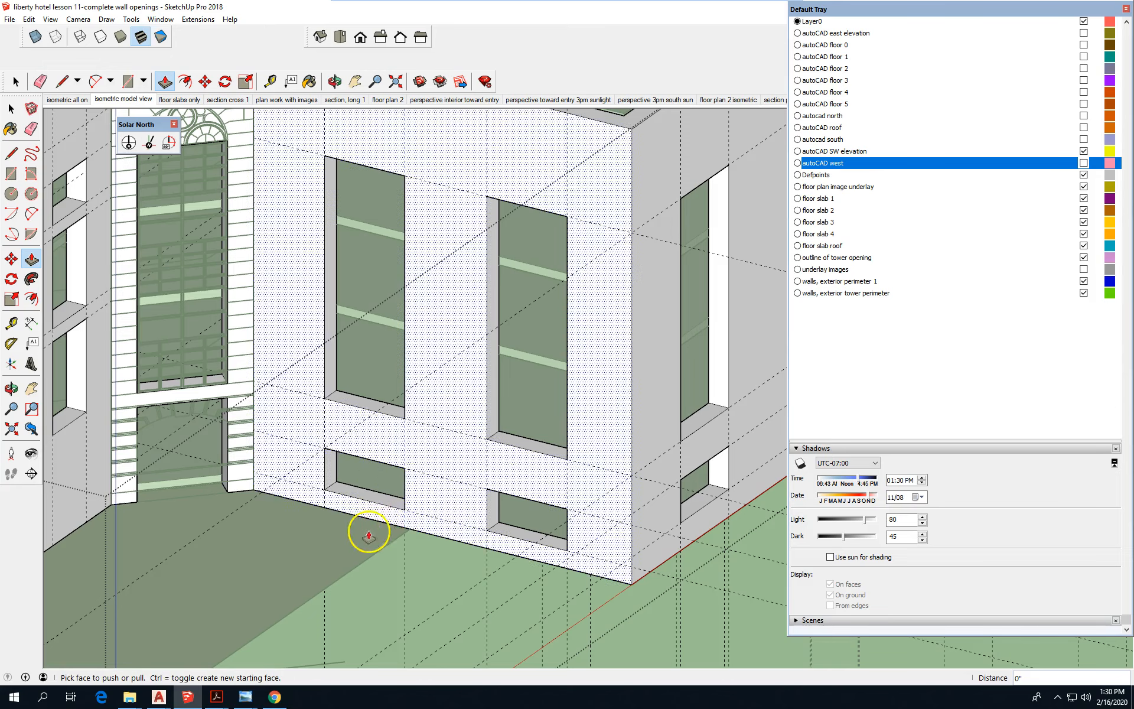
- Show the "autoCAD west" layer and close the exterior walls group
scroll(348, 567, down, 3)
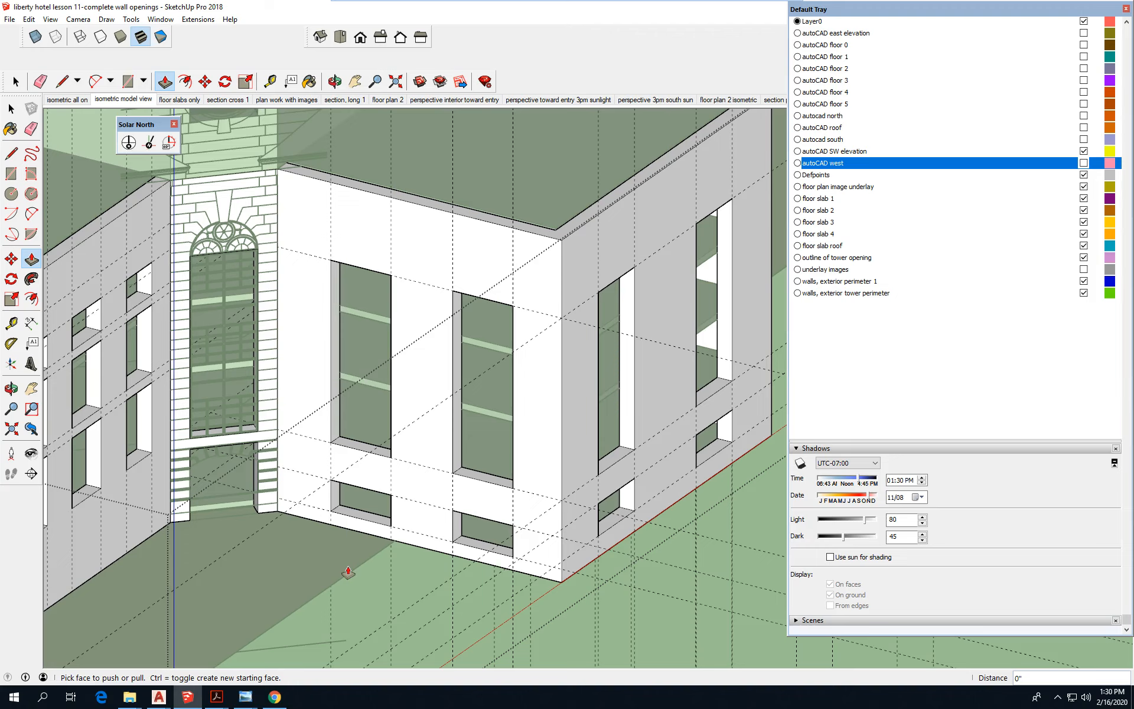
scroll(684, 380, down, 5)
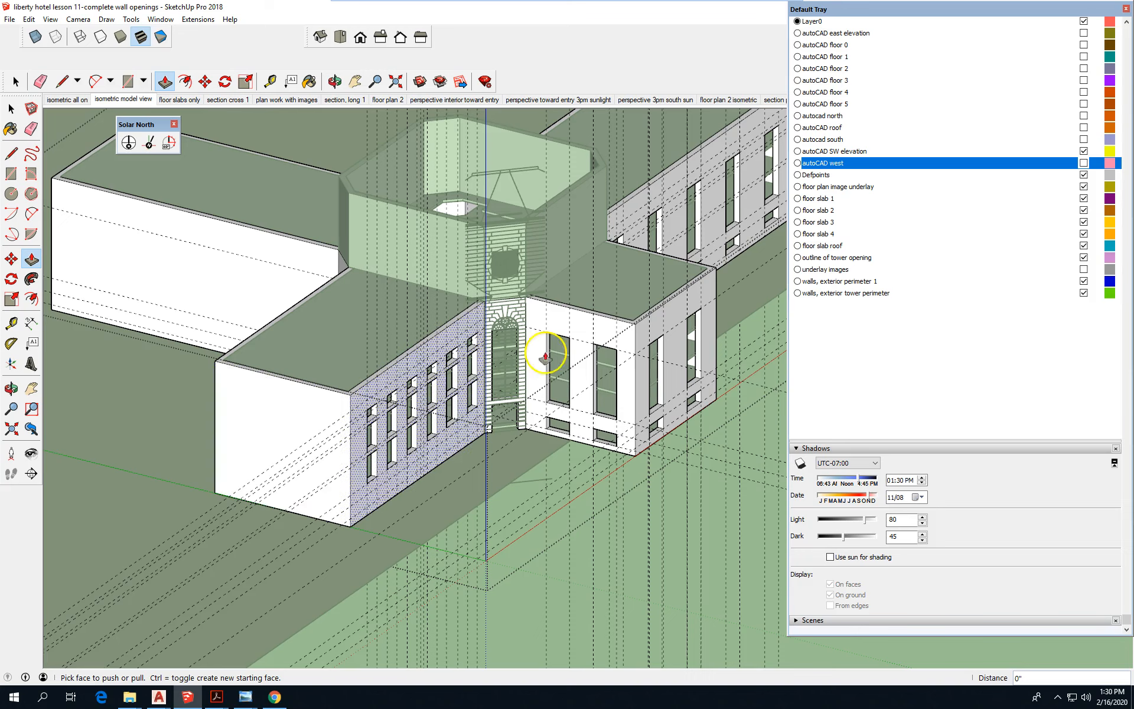
click(1084, 163)
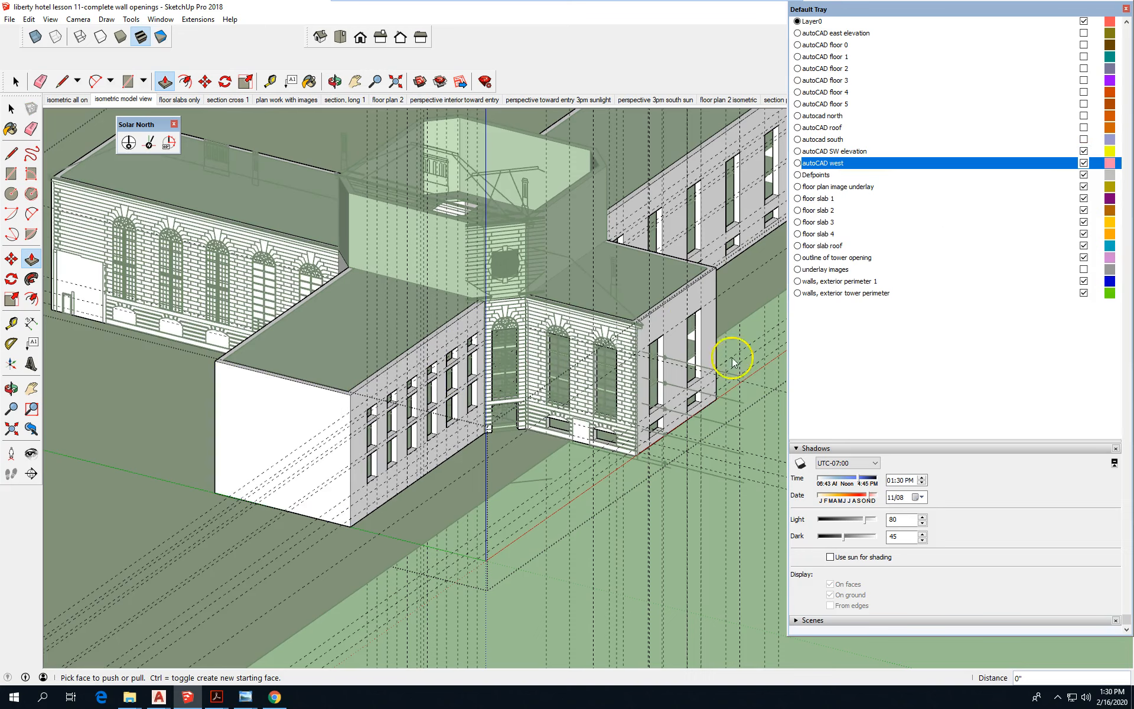
right_click(171, 391)
click(221, 399)
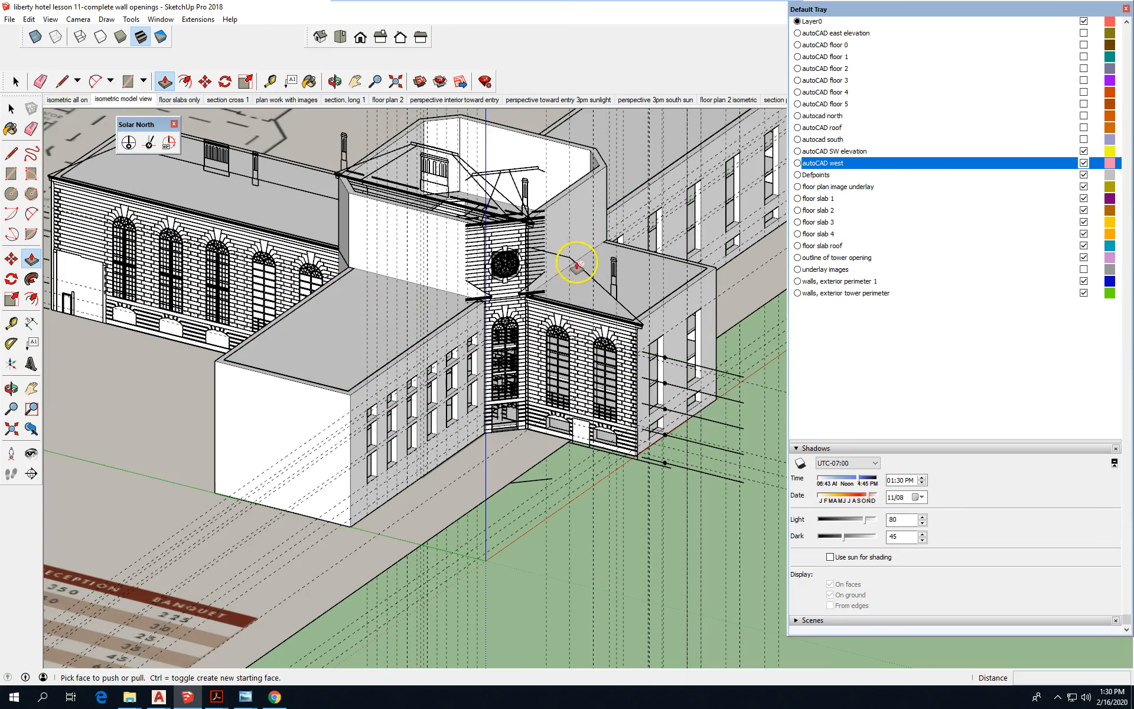
- Move the AutoCAD west elevation drawing outward along the red axis until it lies on the projecting wing's blank end wall
click(11, 109)
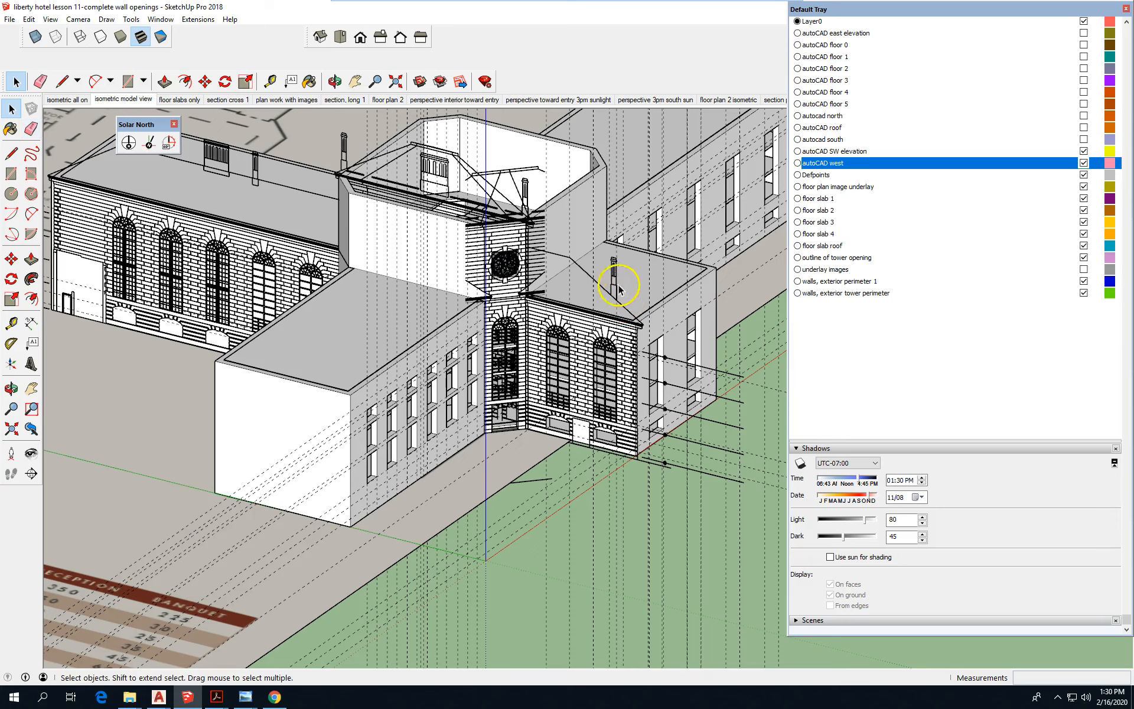
click(583, 271)
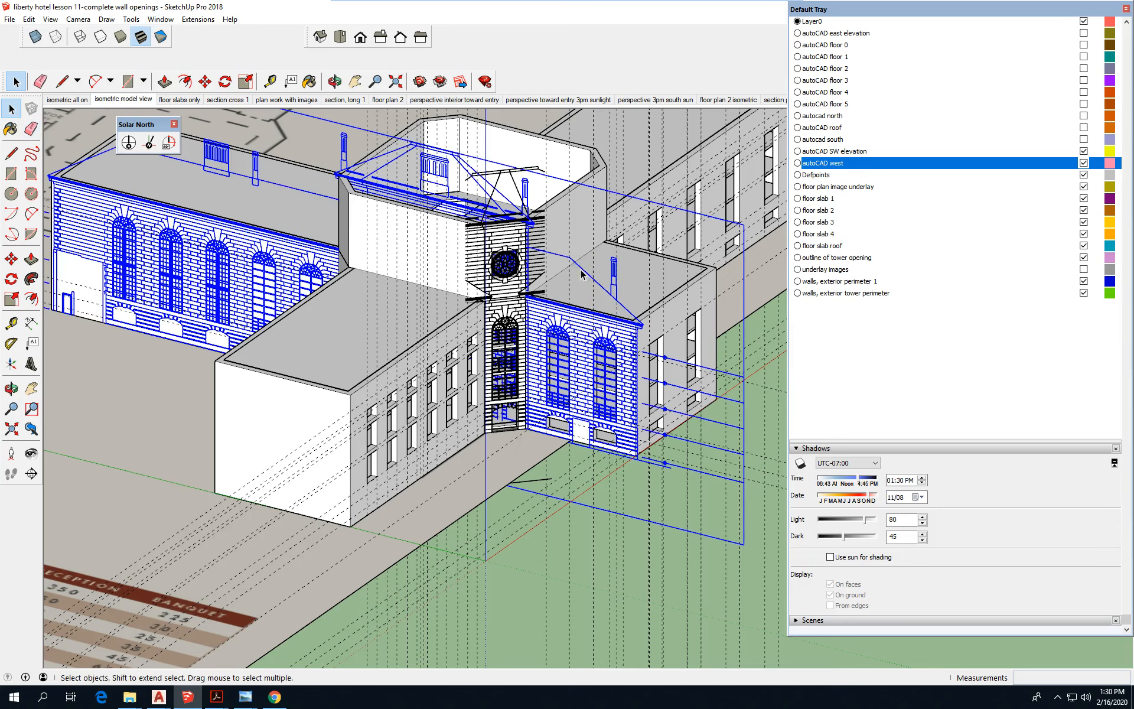
scroll(392, 368, up, 2)
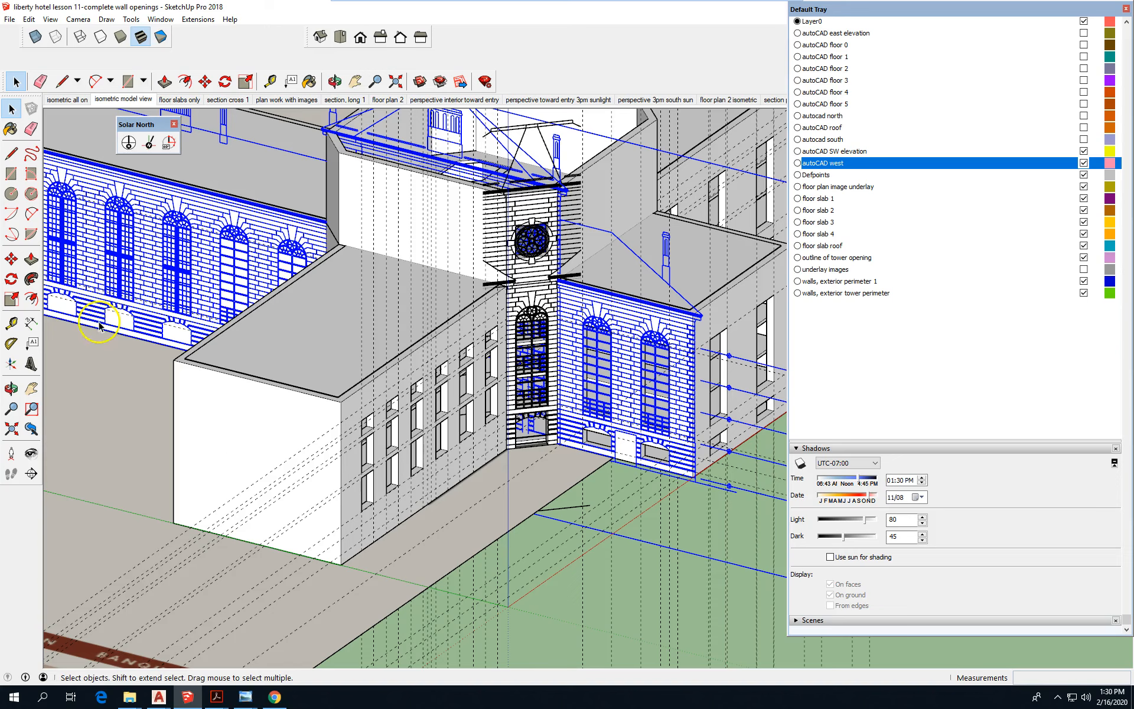
click(10, 260)
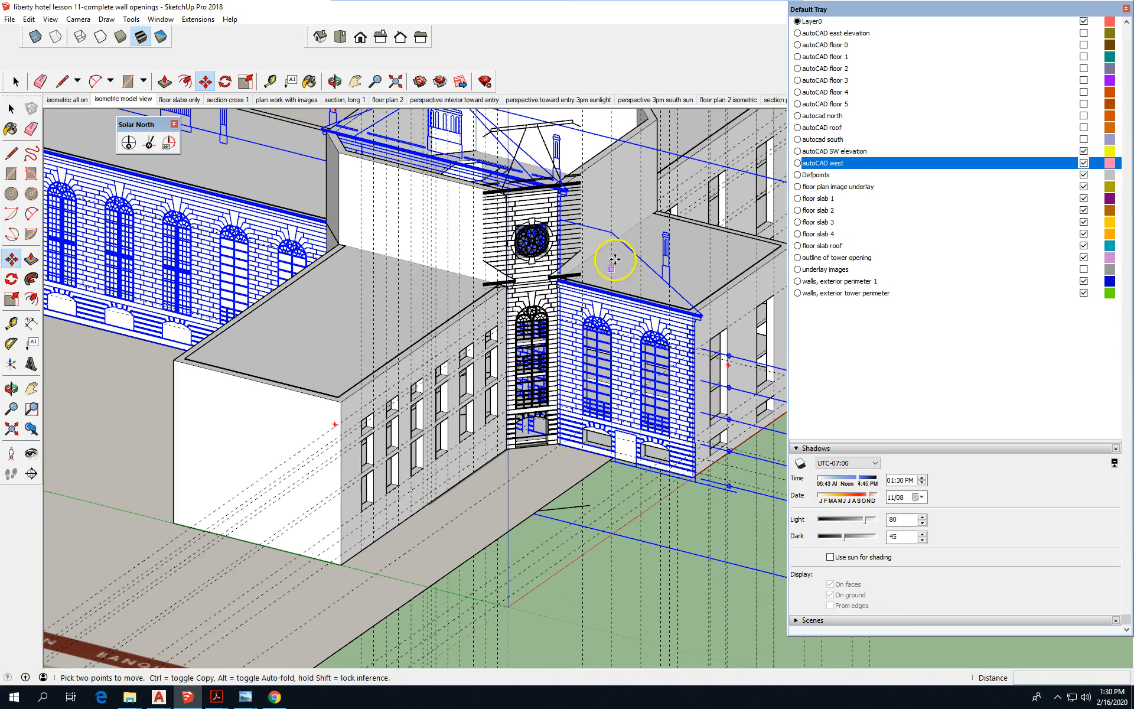
click(632, 253)
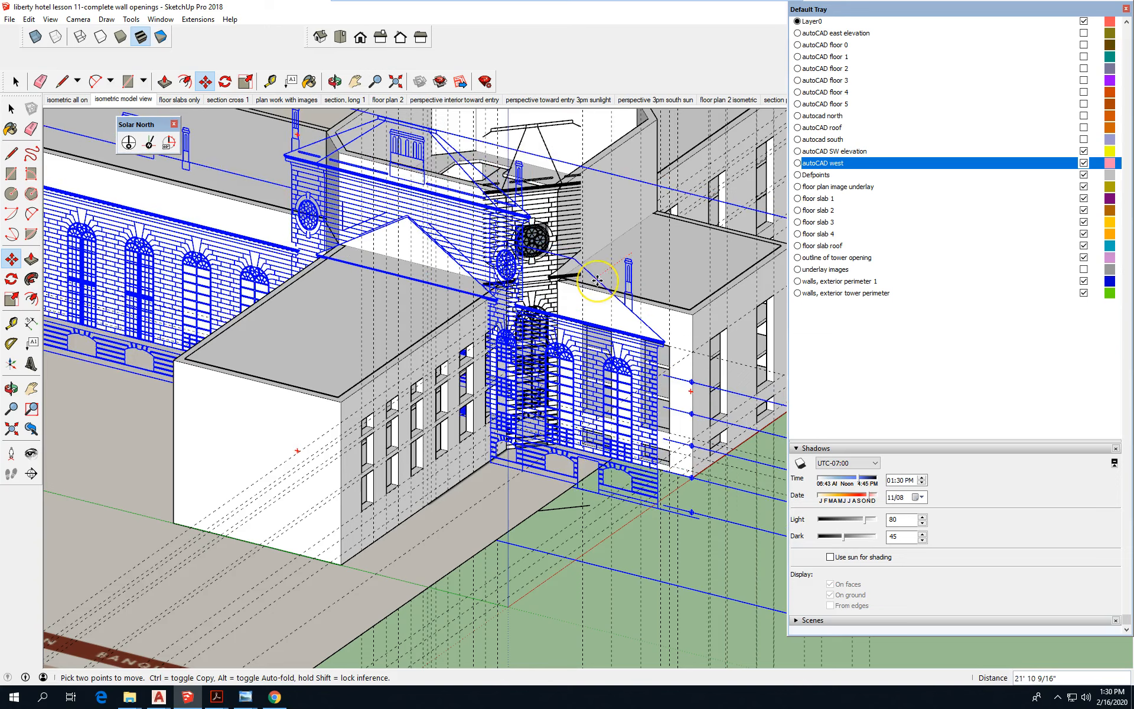
click(597, 283)
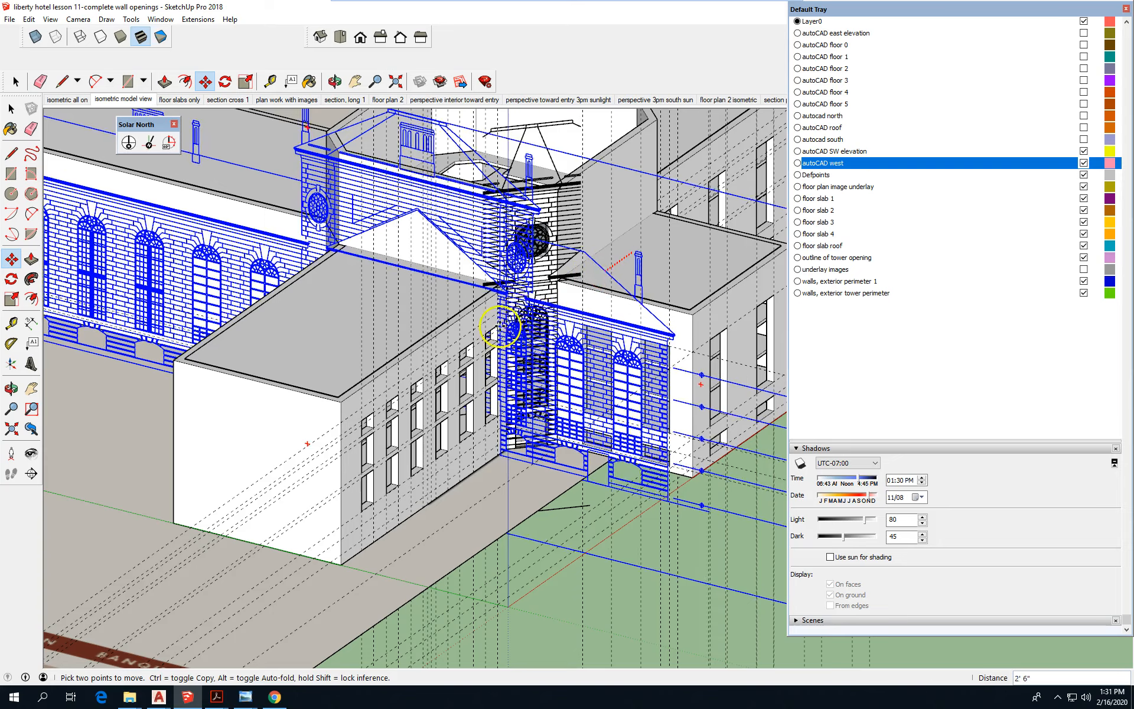
scroll(348, 405, up, 4)
click(338, 404)
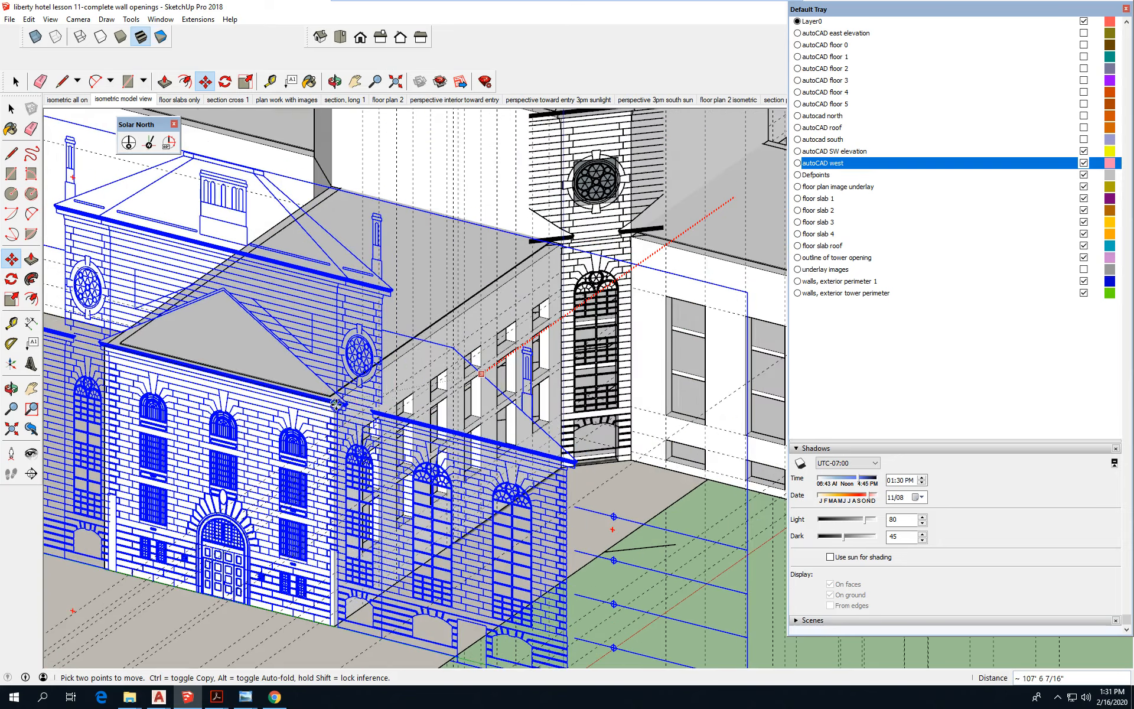
scroll(767, 280, down, 2)
scroll(594, 385, down, 2)
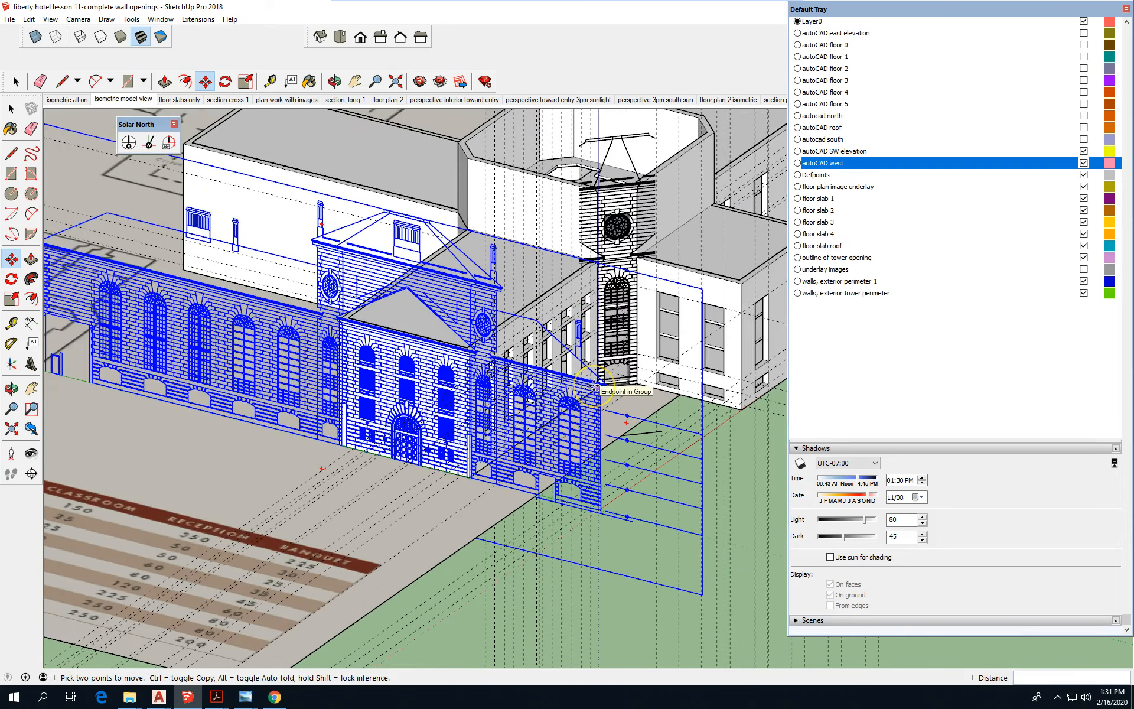
scroll(261, 446, up, 3)
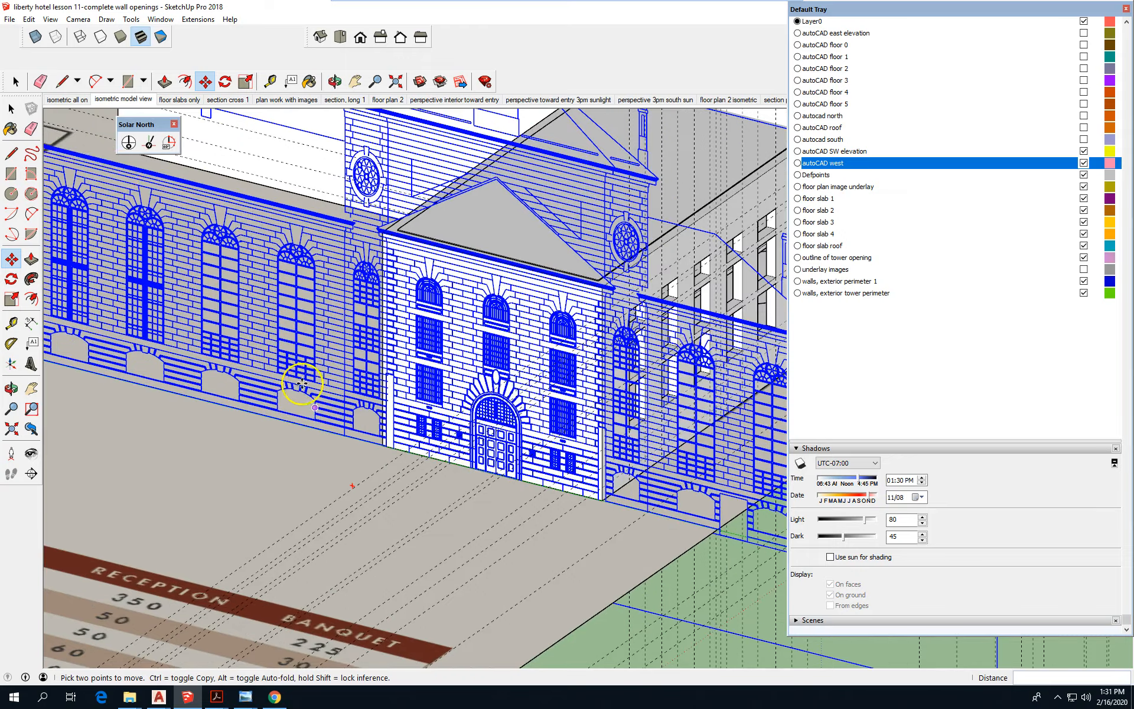
- Deselect the west elevation drawing and open the exterior walls group for editing around the projecting wing's end wall
click(10, 109)
scroll(393, 378, down, 3)
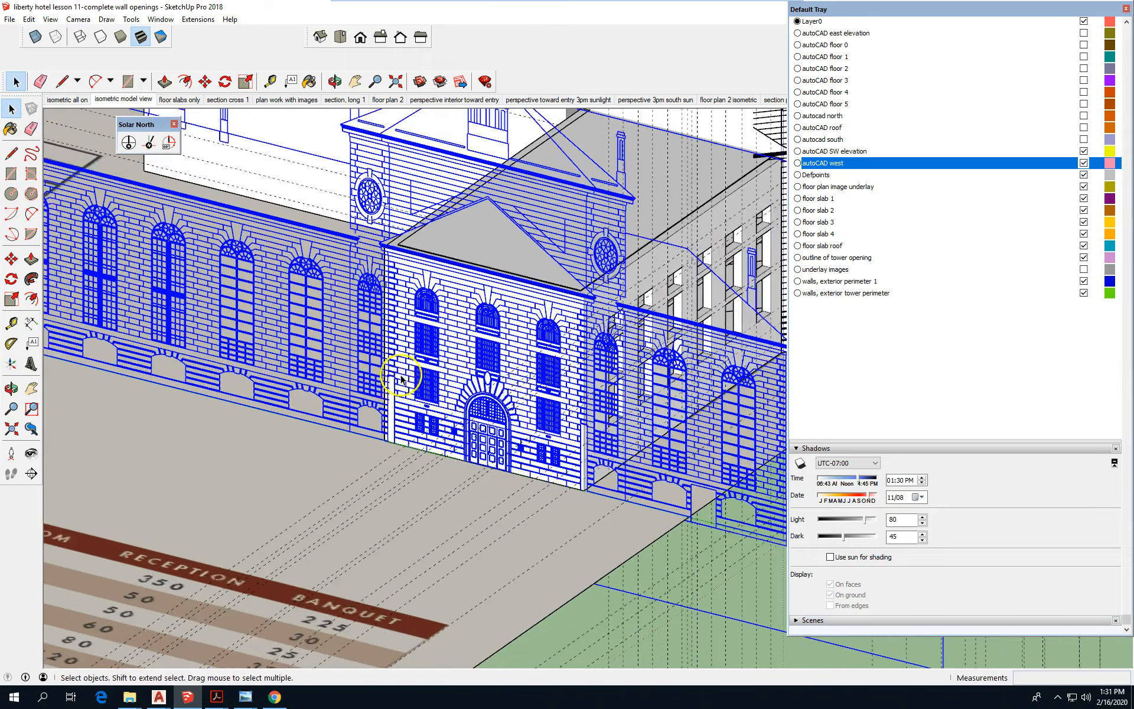
click(598, 577)
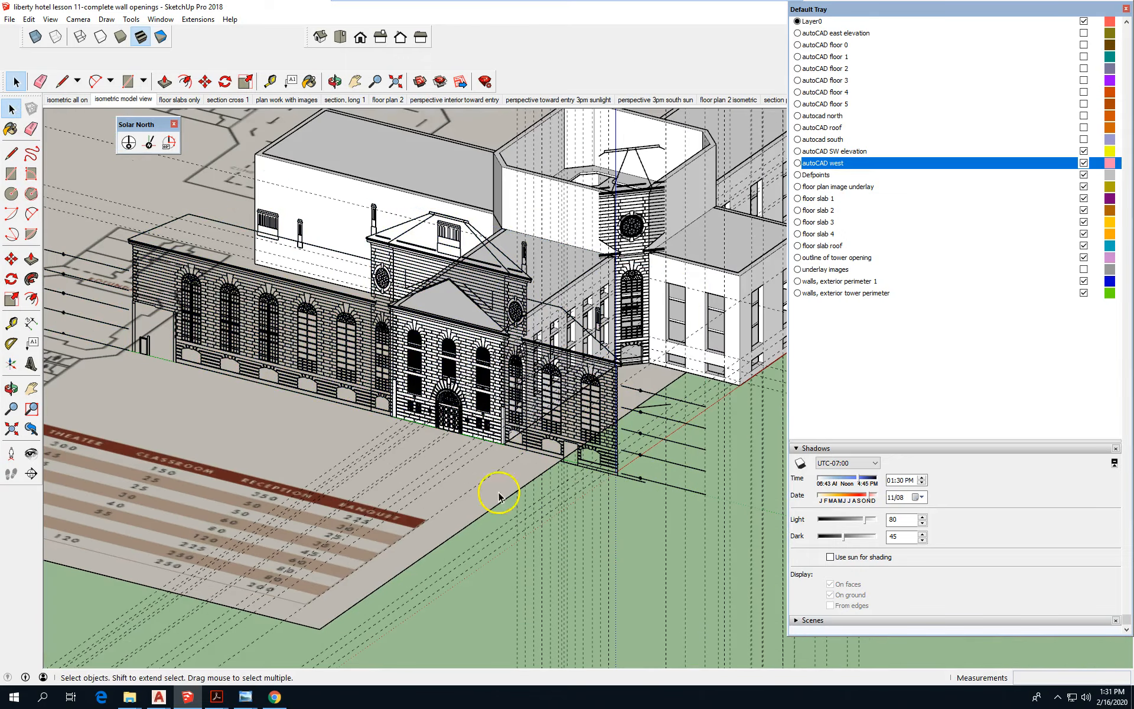
scroll(338, 188, up, 2)
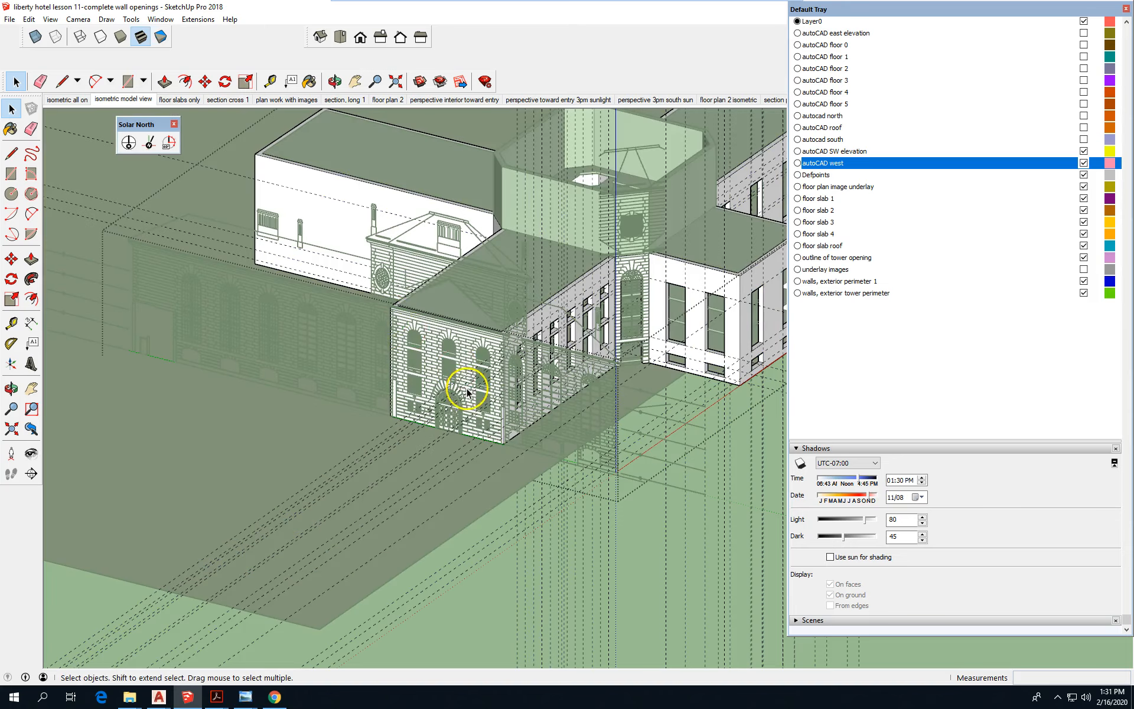
scroll(465, 391, up, 4)
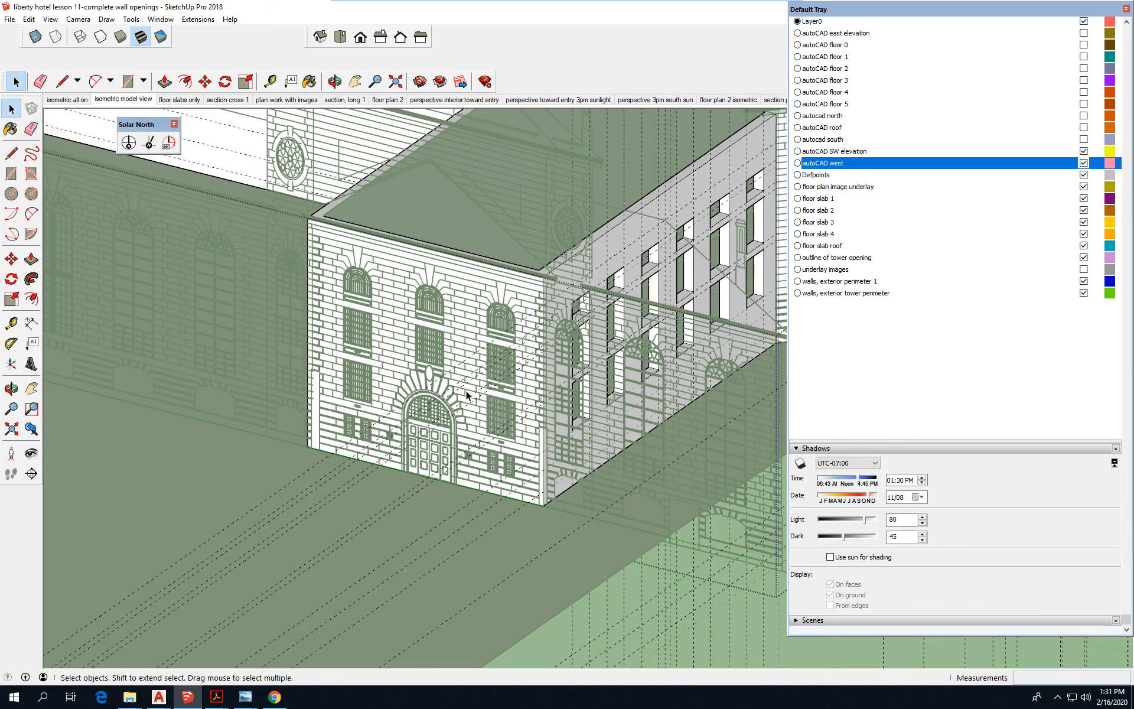
scroll(375, 383, up, 1)
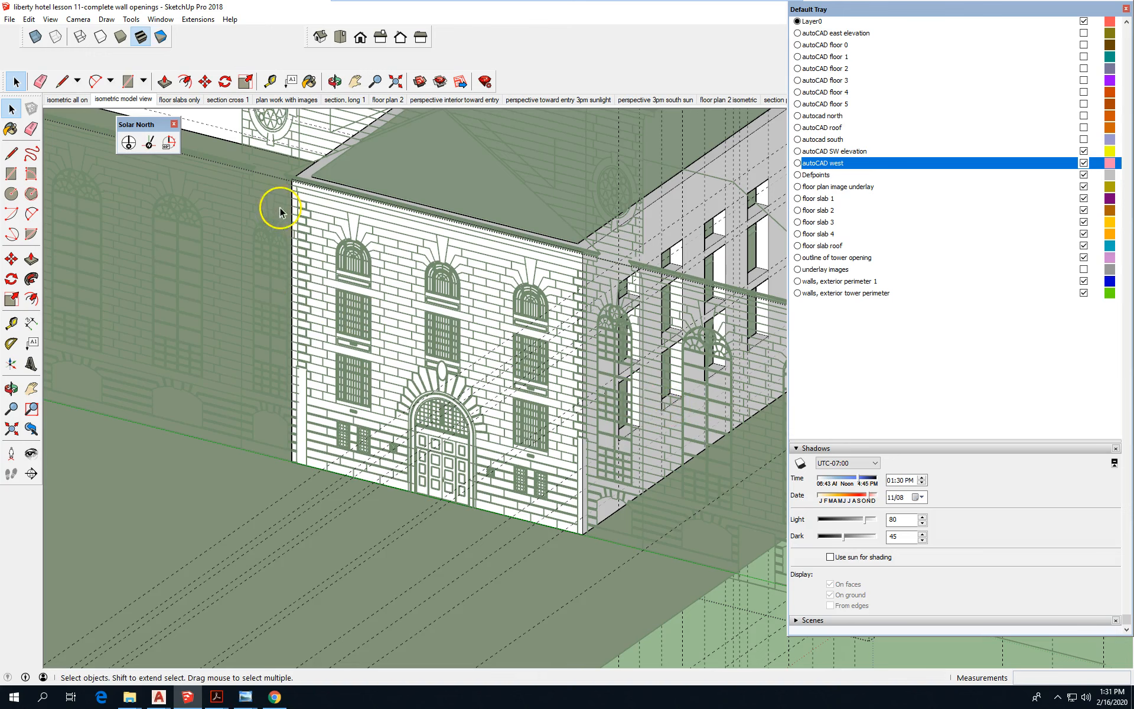
- Place a vertical guide, offset from the end wall's corner edge, along the near side of the first arched window column
scroll(330, 228, up, 2)
middle_drag(389, 334, 367, 289)
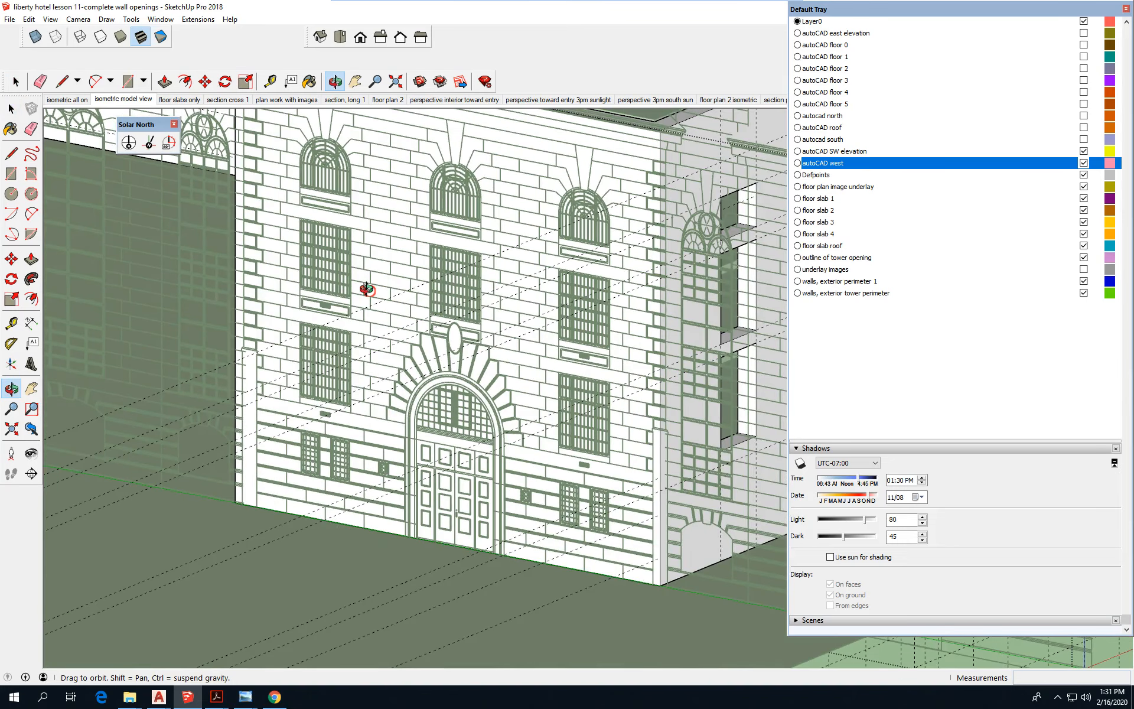
middle_drag(366, 289, 361, 356)
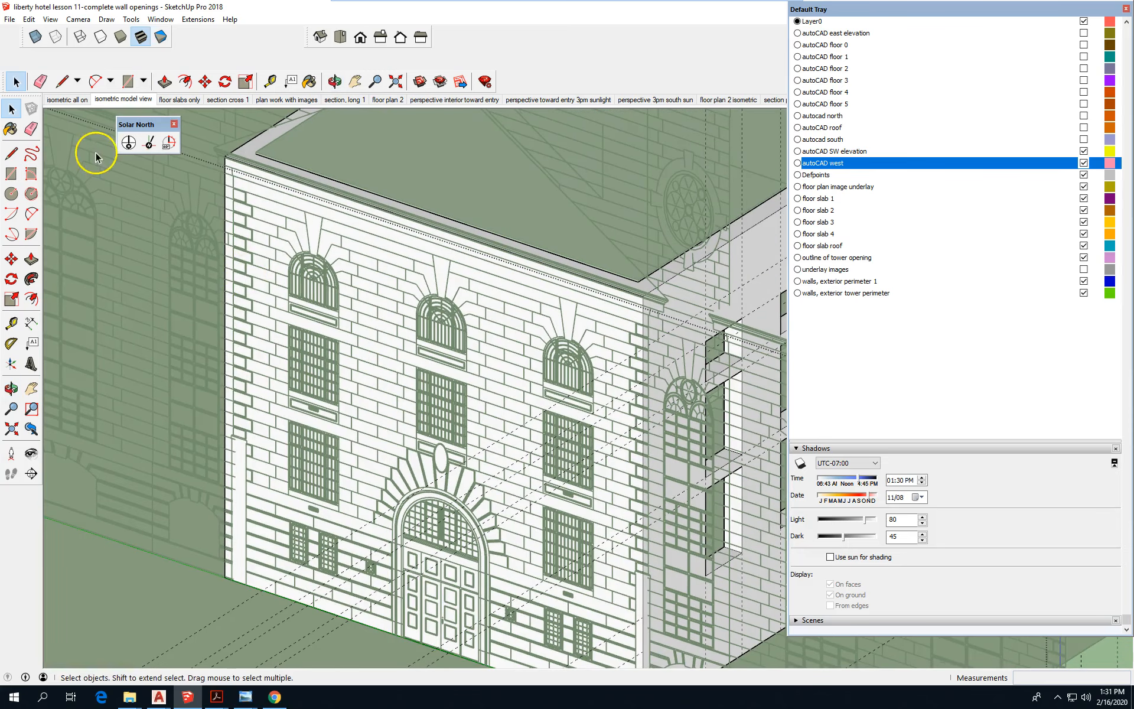
click(11, 323)
scroll(243, 254, up, 2)
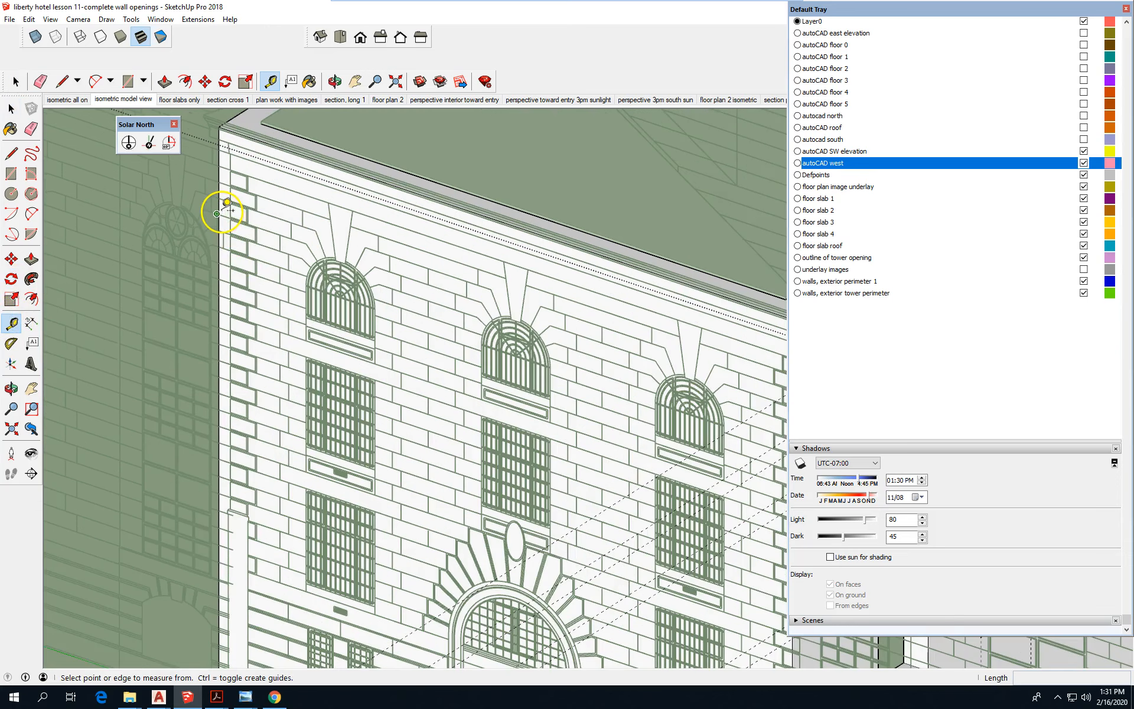
scroll(220, 210, up, 2)
click(218, 208)
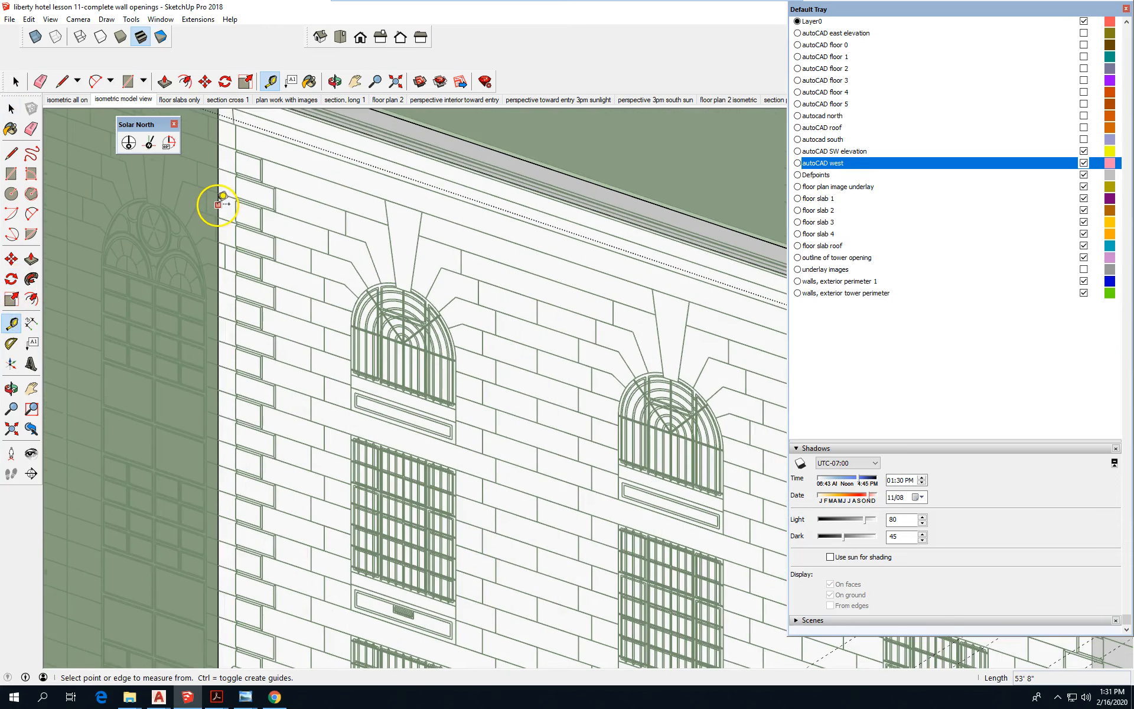
click(218, 205)
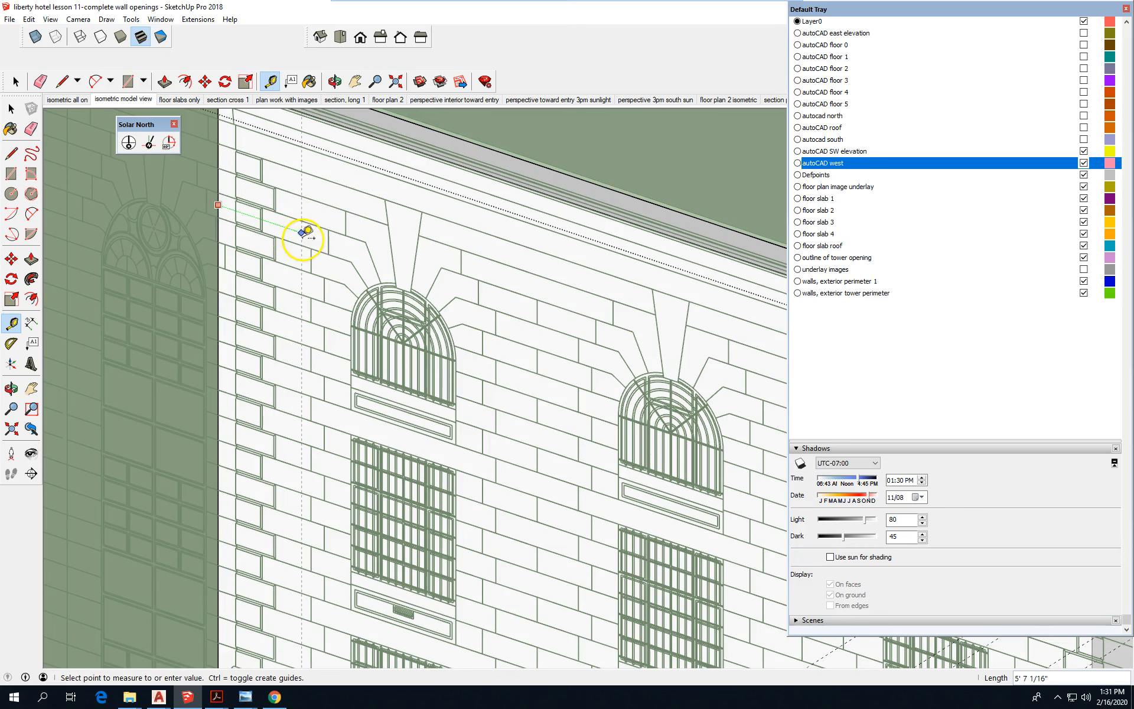
click(351, 247)
scroll(330, 362, up, 2)
click(363, 417)
- Add a vertical guide along the other side of the first arched window column, offset from its first guide
click(363, 163)
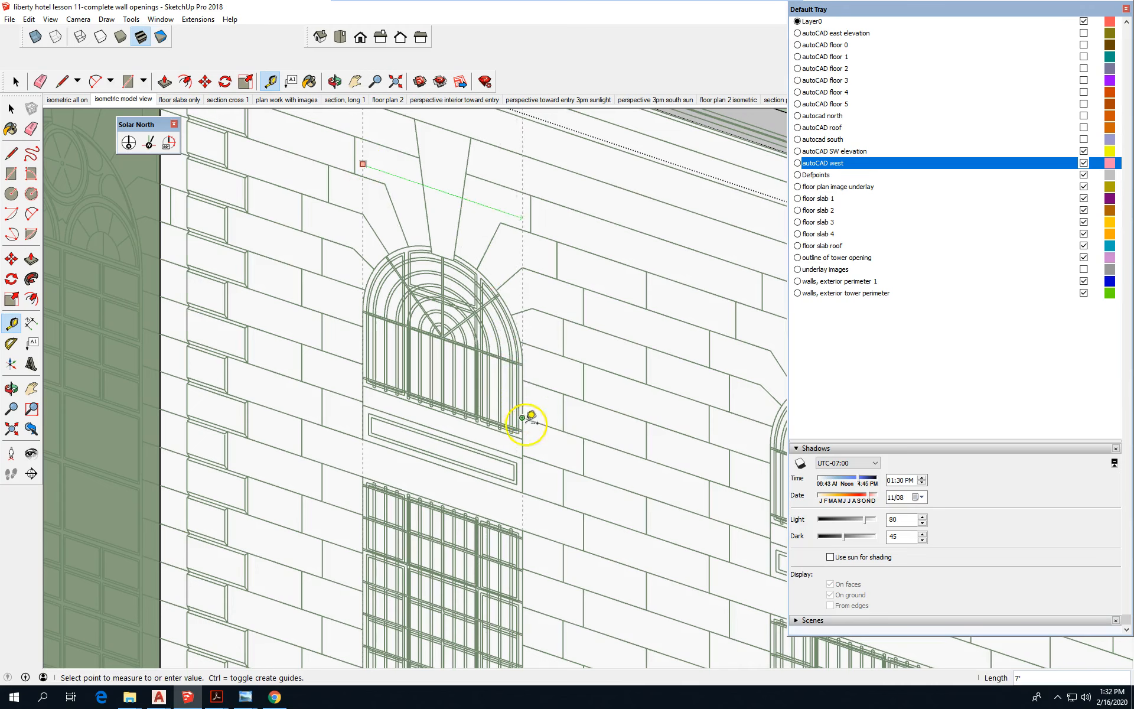
scroll(523, 425, up, 1)
click(524, 453)
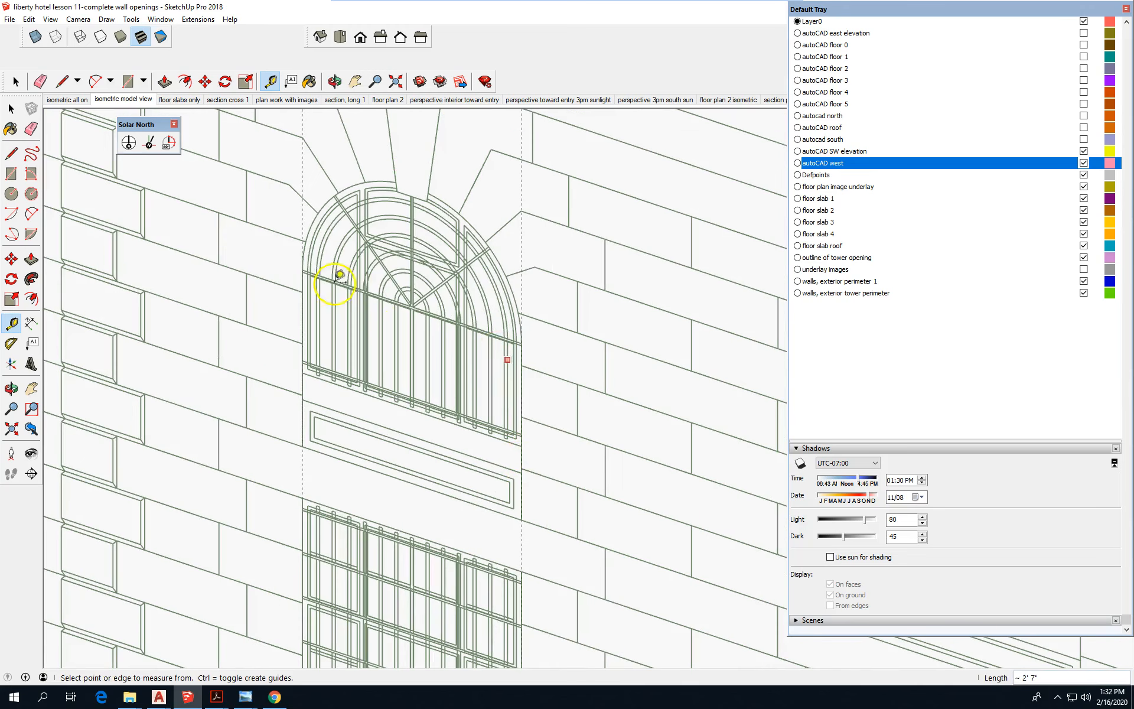
scroll(157, 269, down, 4)
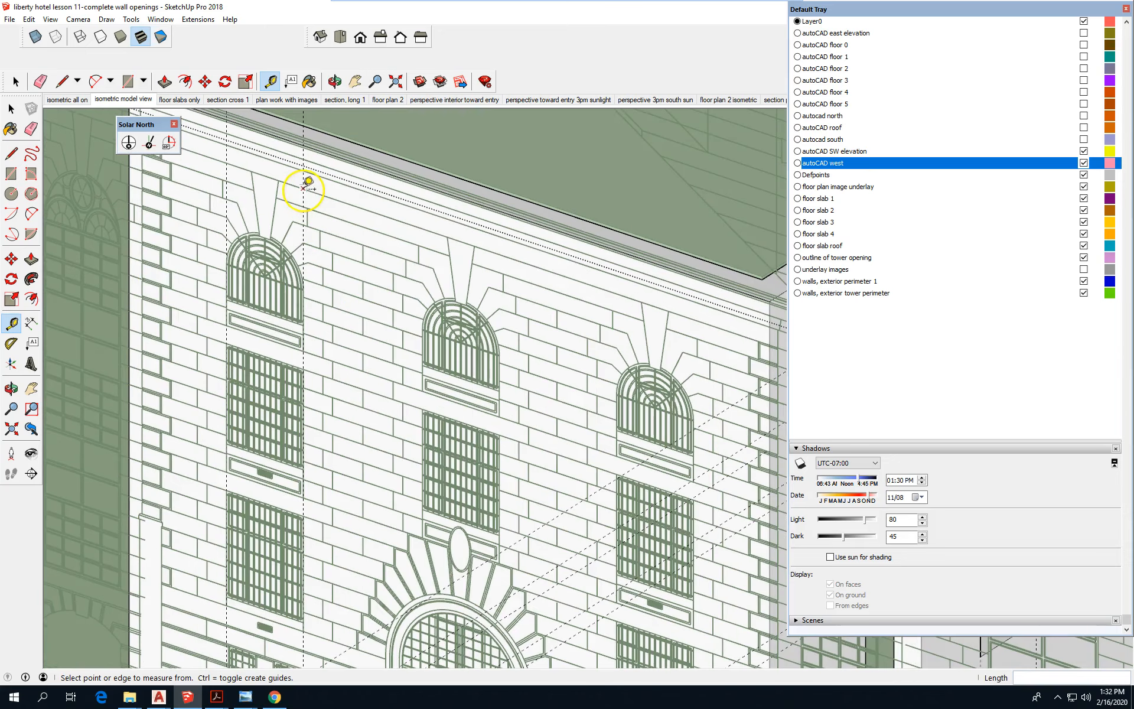
- Offset a vertical guide from the first window column's far guide to the near side of the middle arched window column
click(303, 180)
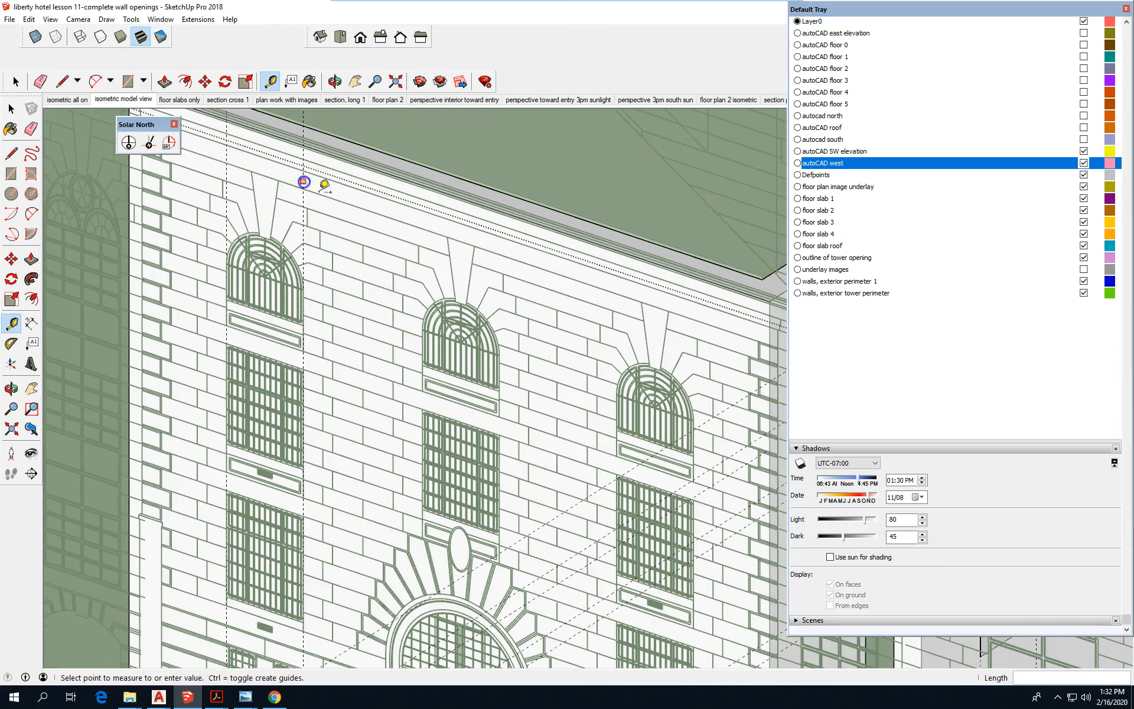
scroll(418, 307, up, 1)
scroll(428, 390, up, 1)
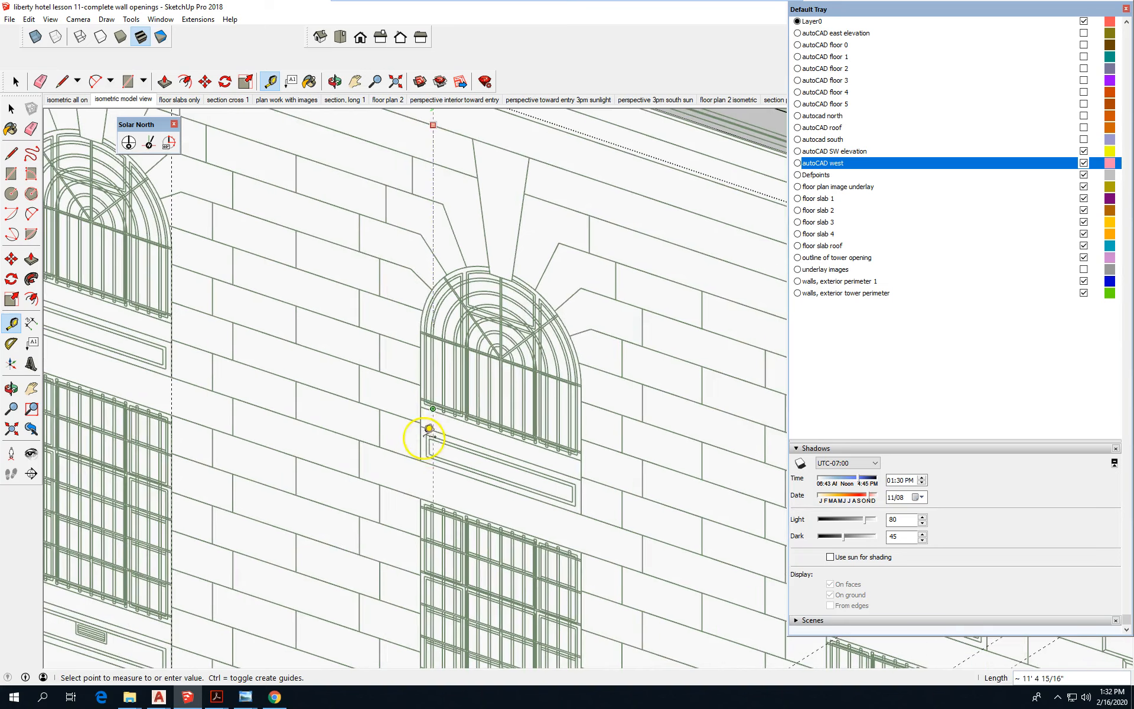
click(421, 418)
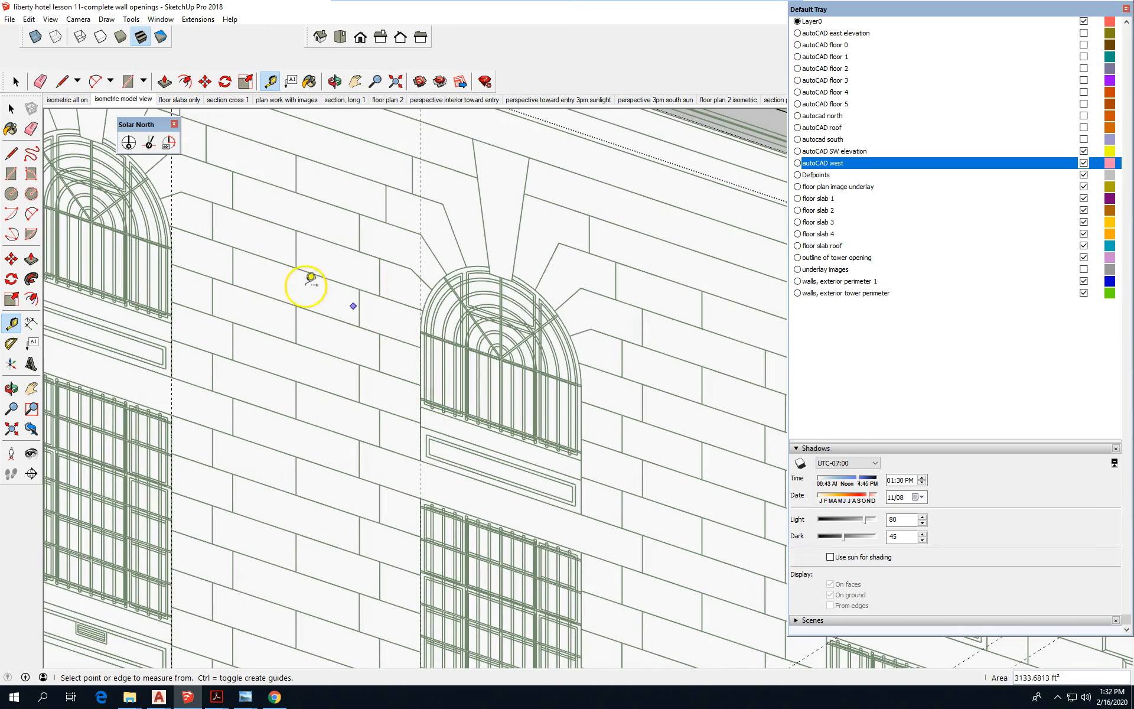
- Add a vertical guide along the far side of the middle arched window column, offset from its near-side guide
scroll(178, 319, down, 2)
click(342, 182)
scroll(457, 447, up, 2)
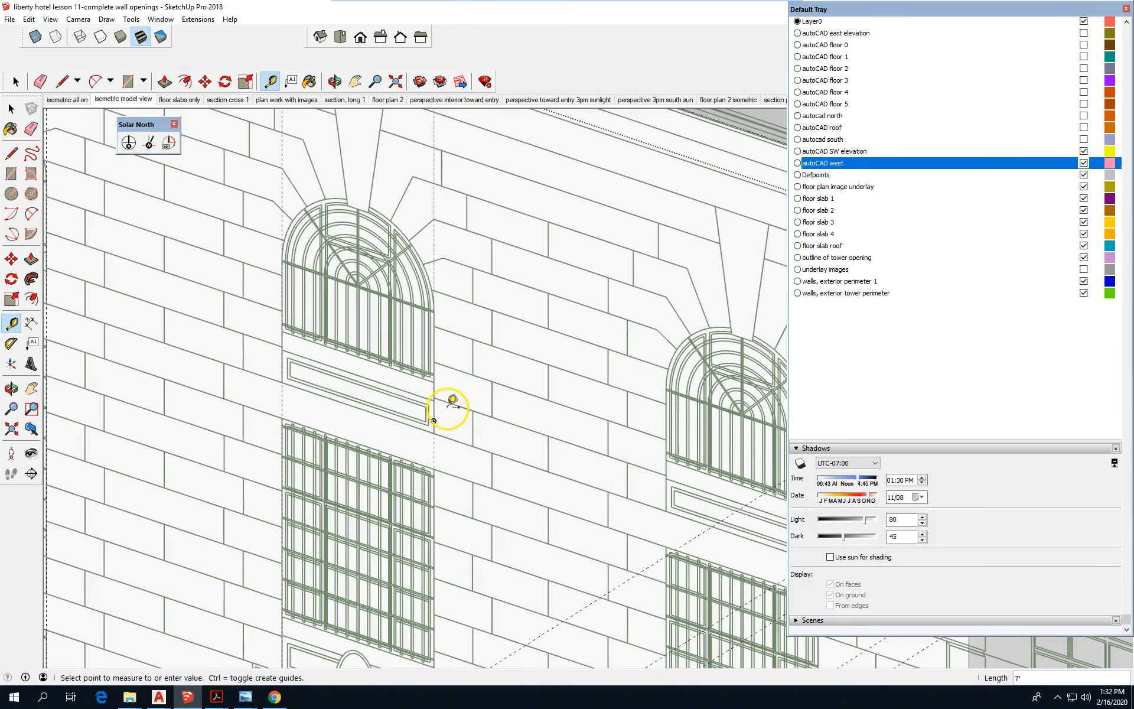
click(434, 390)
- Offset a vertical guide from the middle column's far guide to the near side of the third arched window column
scroll(68, 317, down, 3)
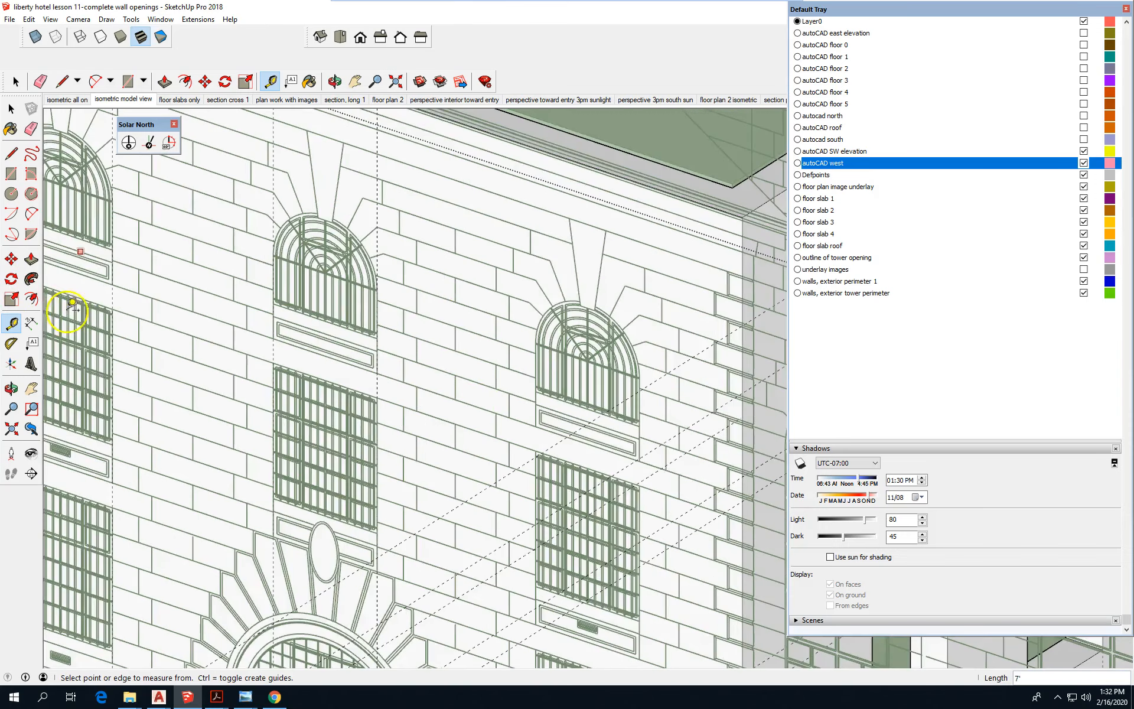
click(299, 203)
scroll(409, 389, up, 2)
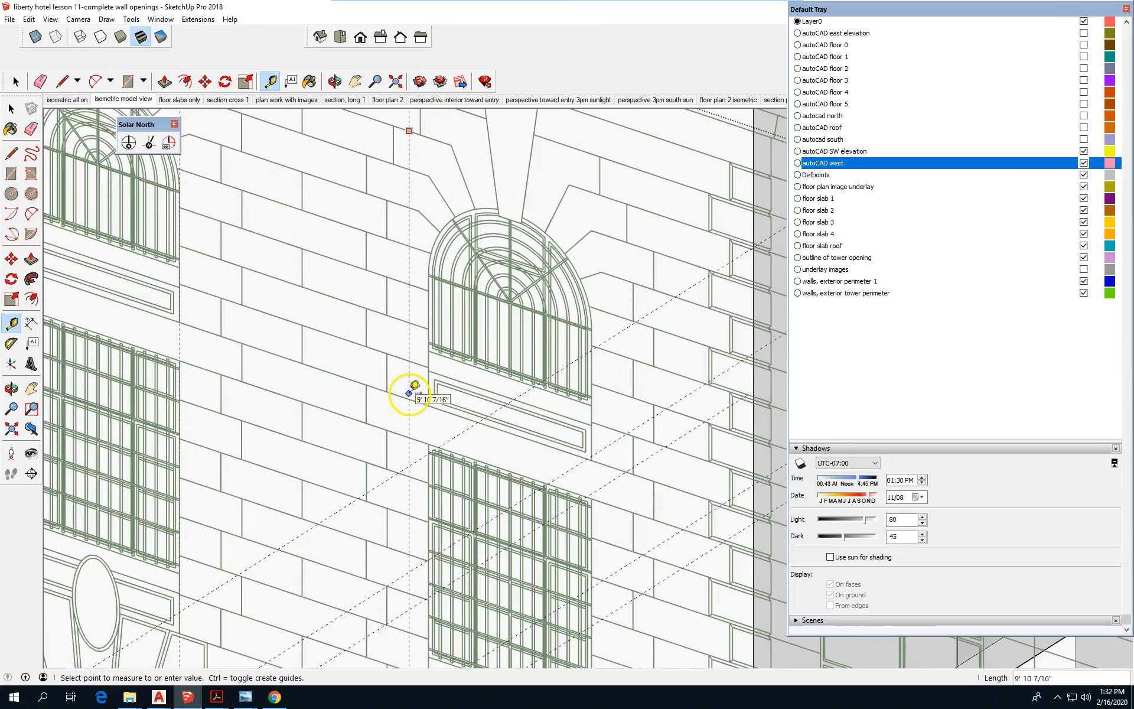
scroll(421, 390, down, 2)
scroll(424, 390, up, 2)
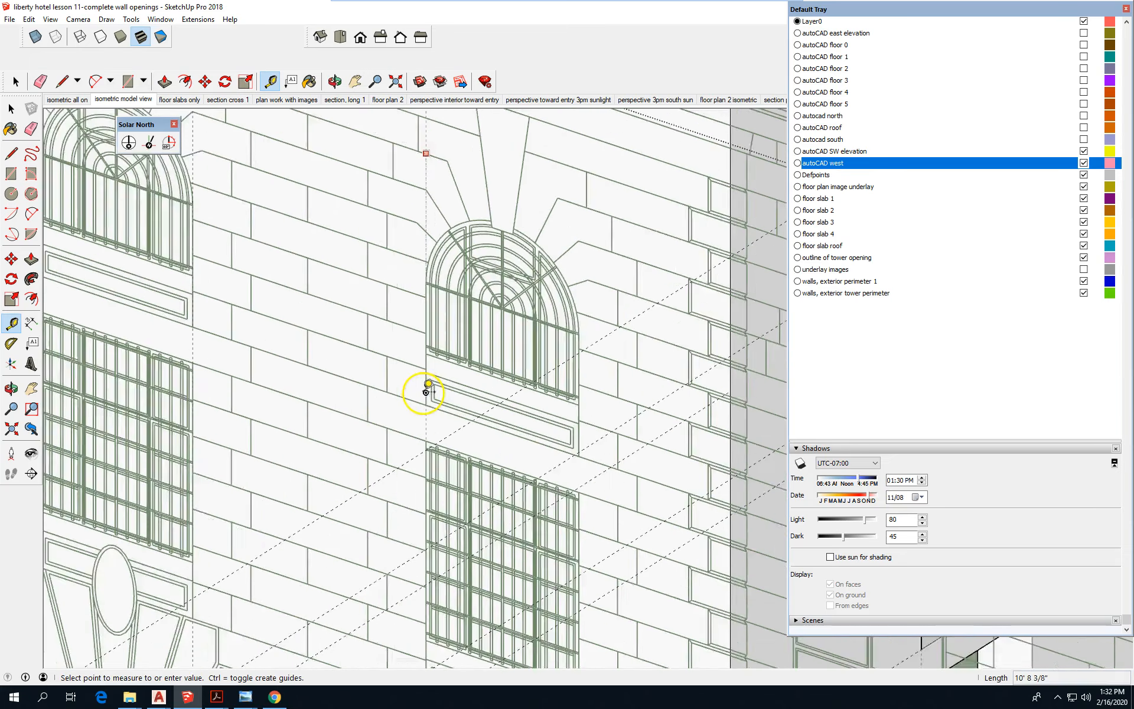
click(429, 387)
- Add a vertical guide along the far side of the third arched window column, offset from its near-side guide
scroll(331, 395, down, 2)
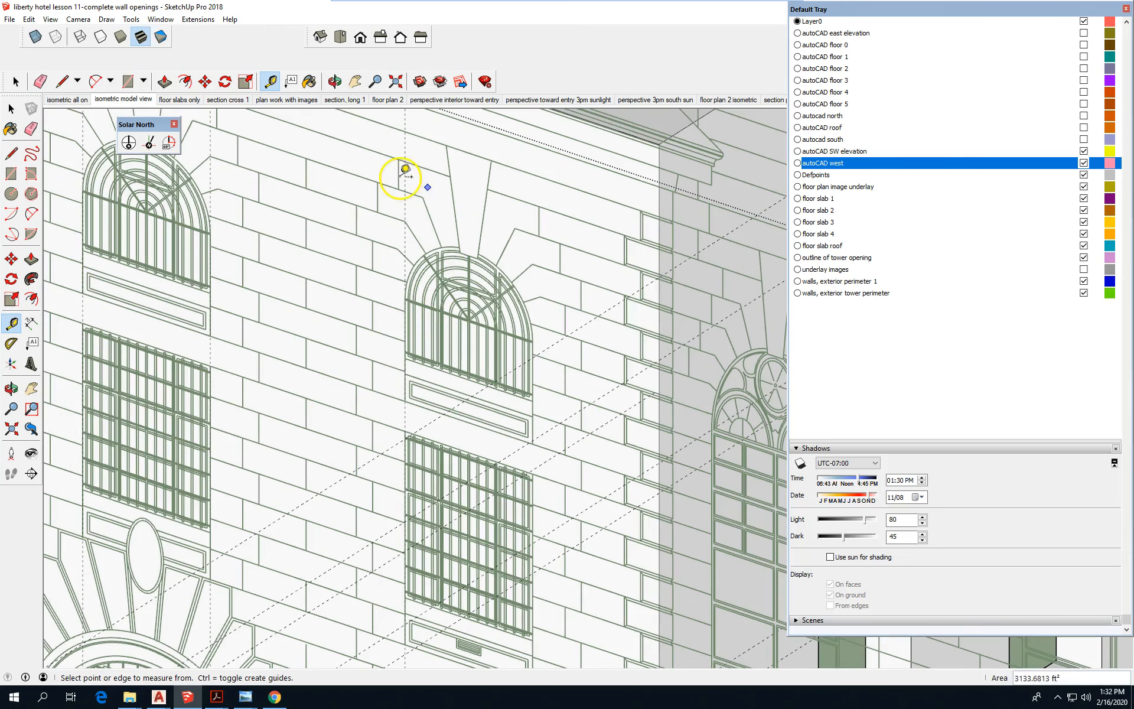
click(406, 183)
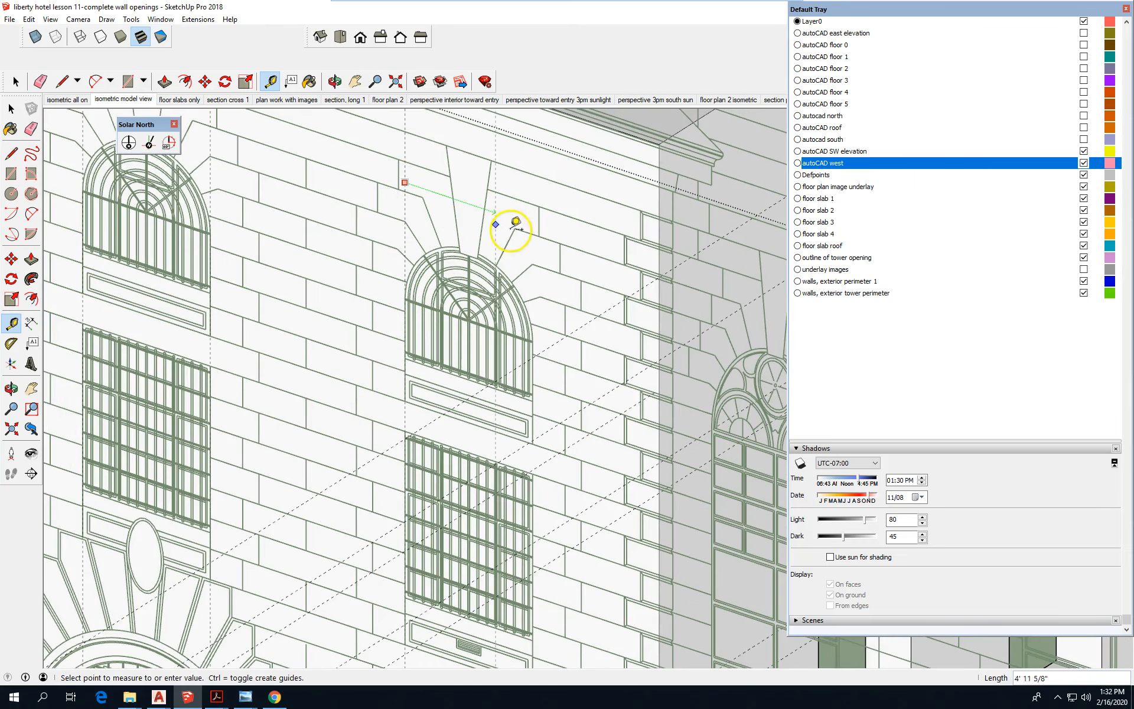
scroll(544, 435, up, 2)
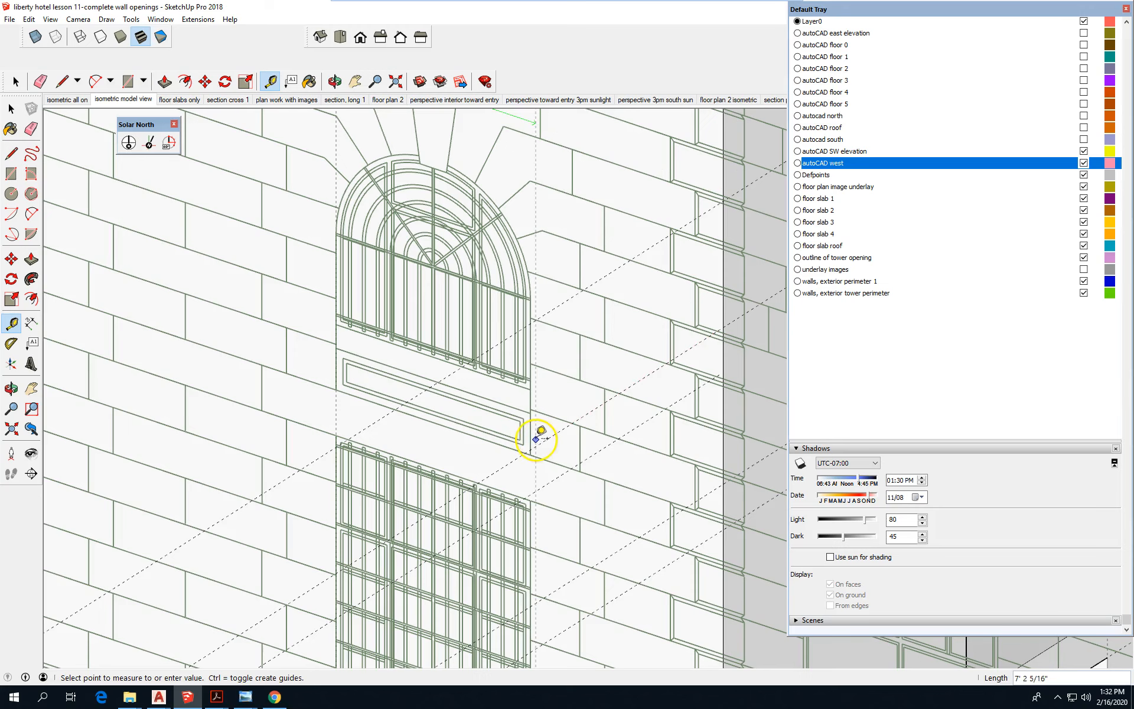
click(532, 438)
- Place a vertical guide, offset from the end wall's corner edge, along the near side of the arched entrance surround
scroll(544, 243, down, 4)
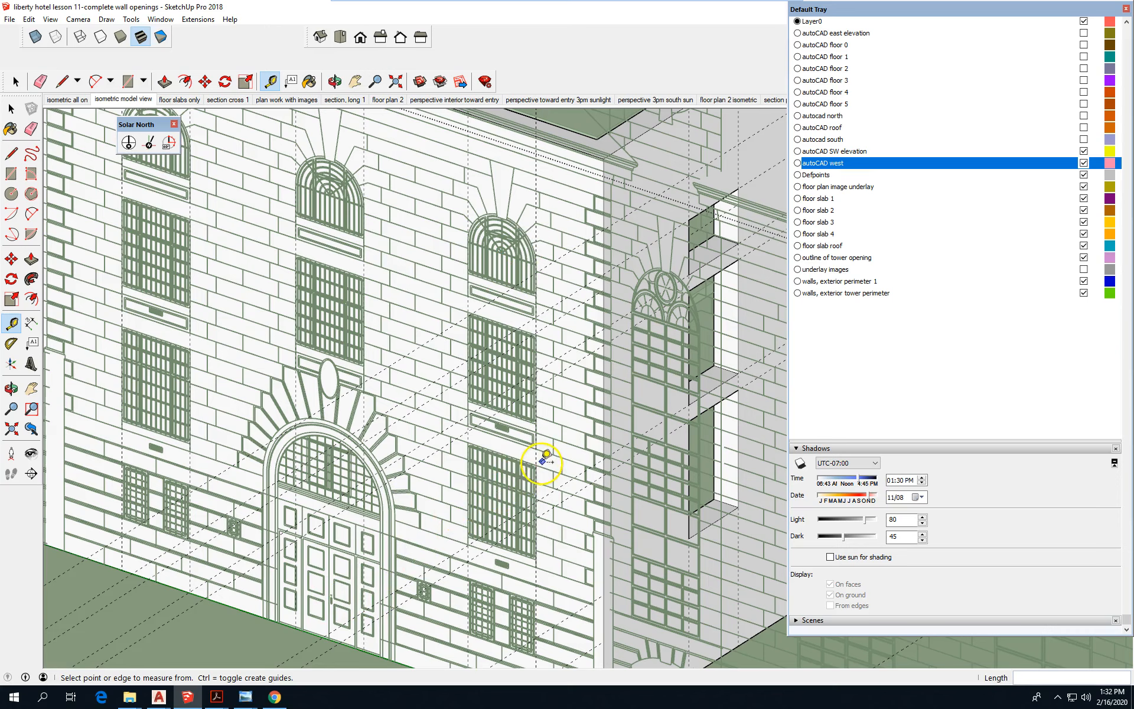
scroll(537, 463, down, 1)
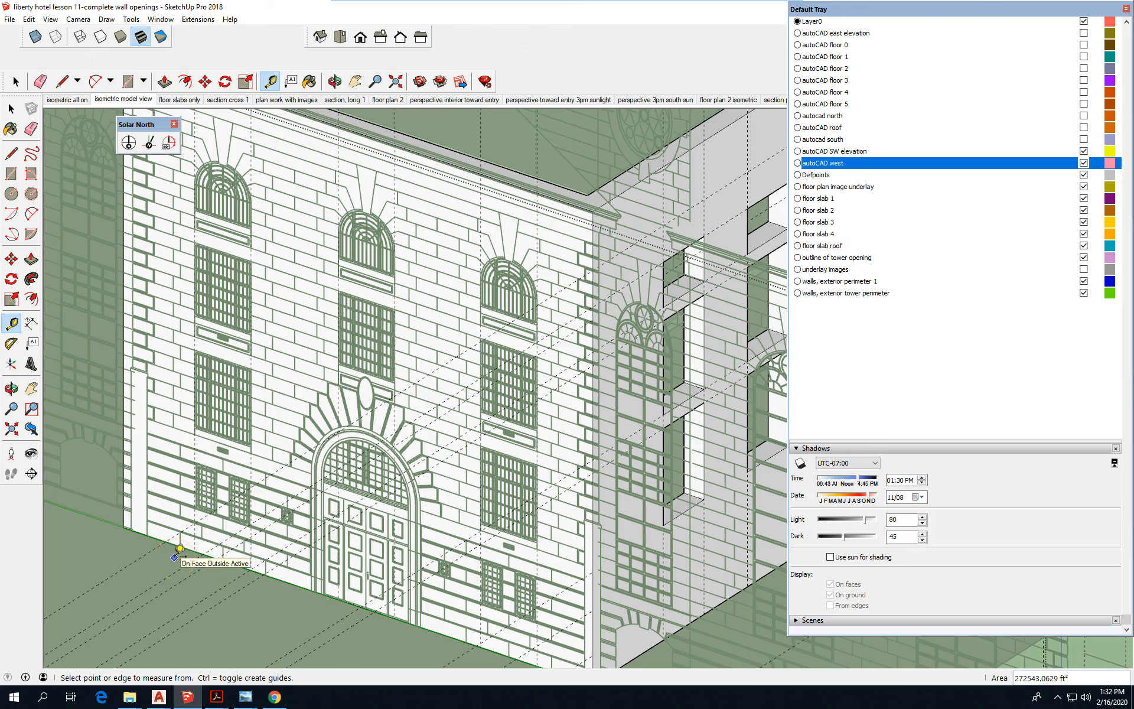
click(124, 518)
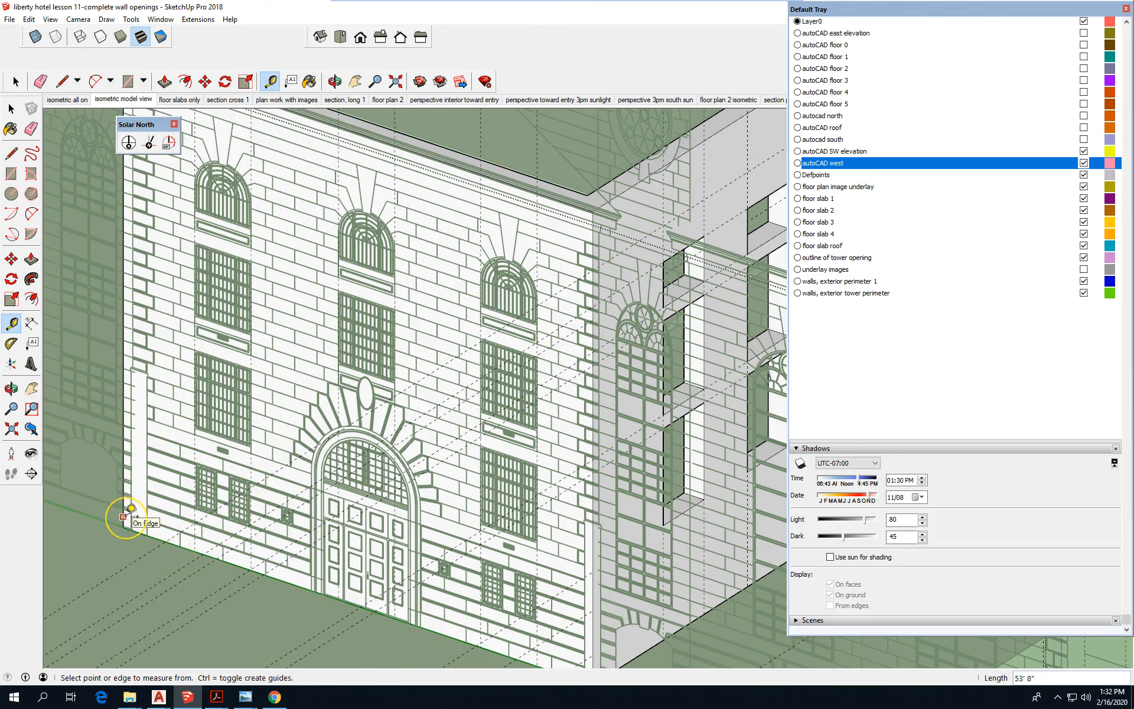
click(123, 518)
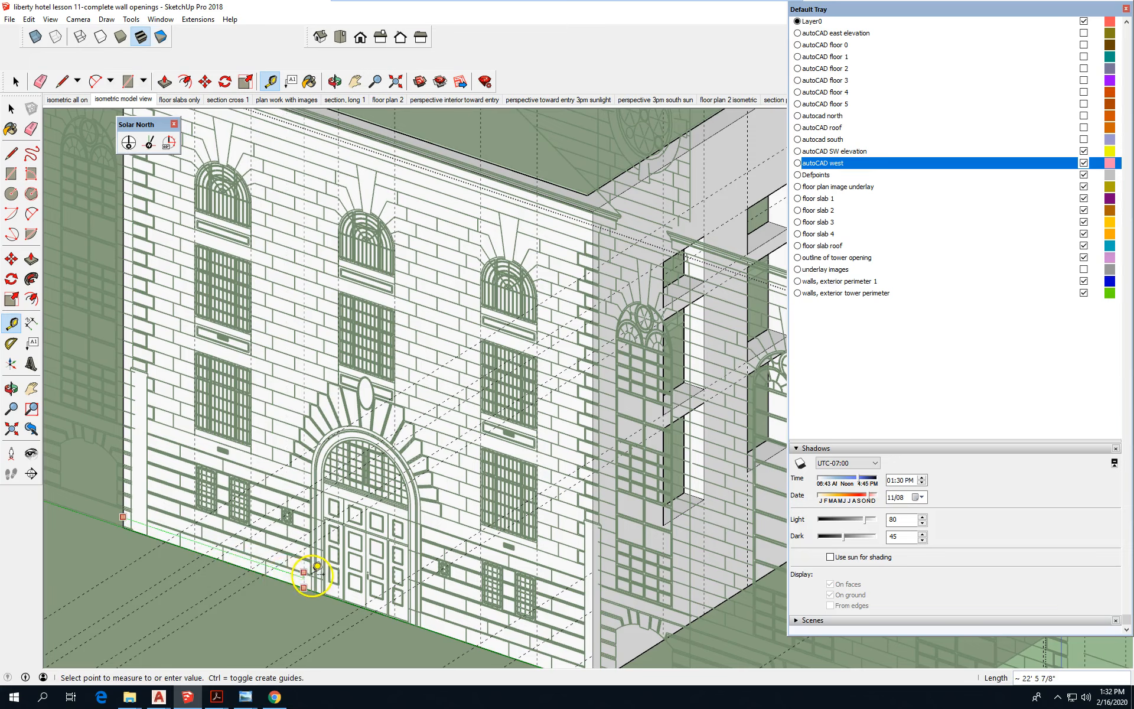
scroll(313, 593, up, 3)
scroll(313, 597, up, 3)
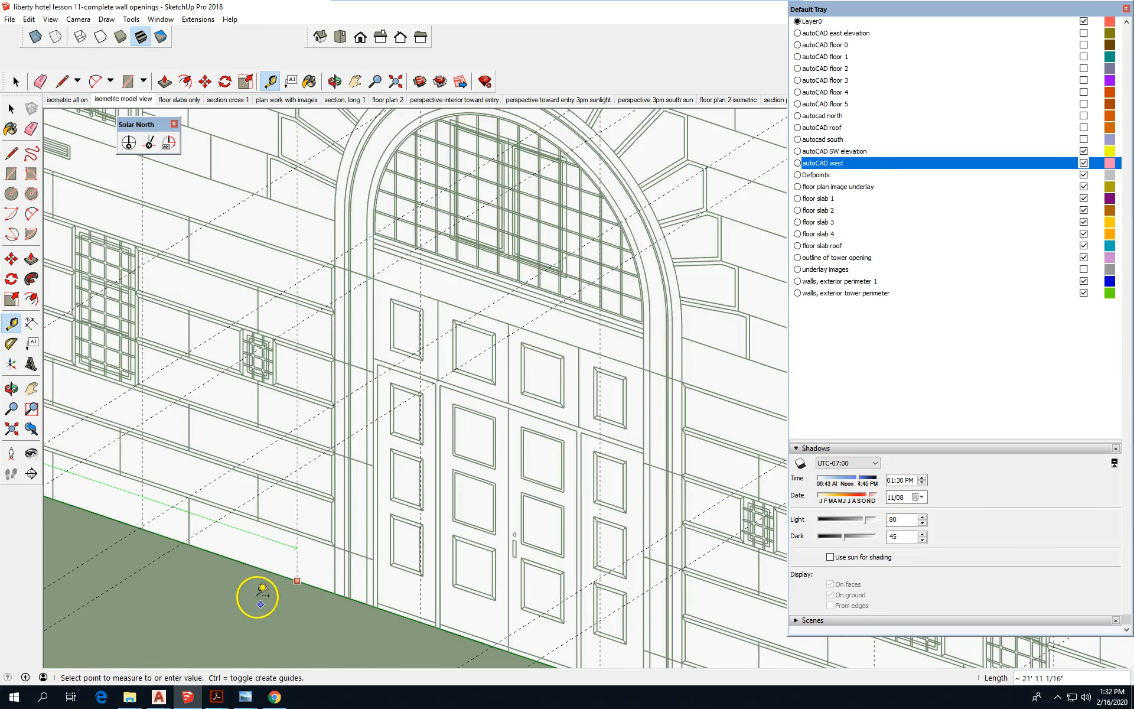
click(337, 568)
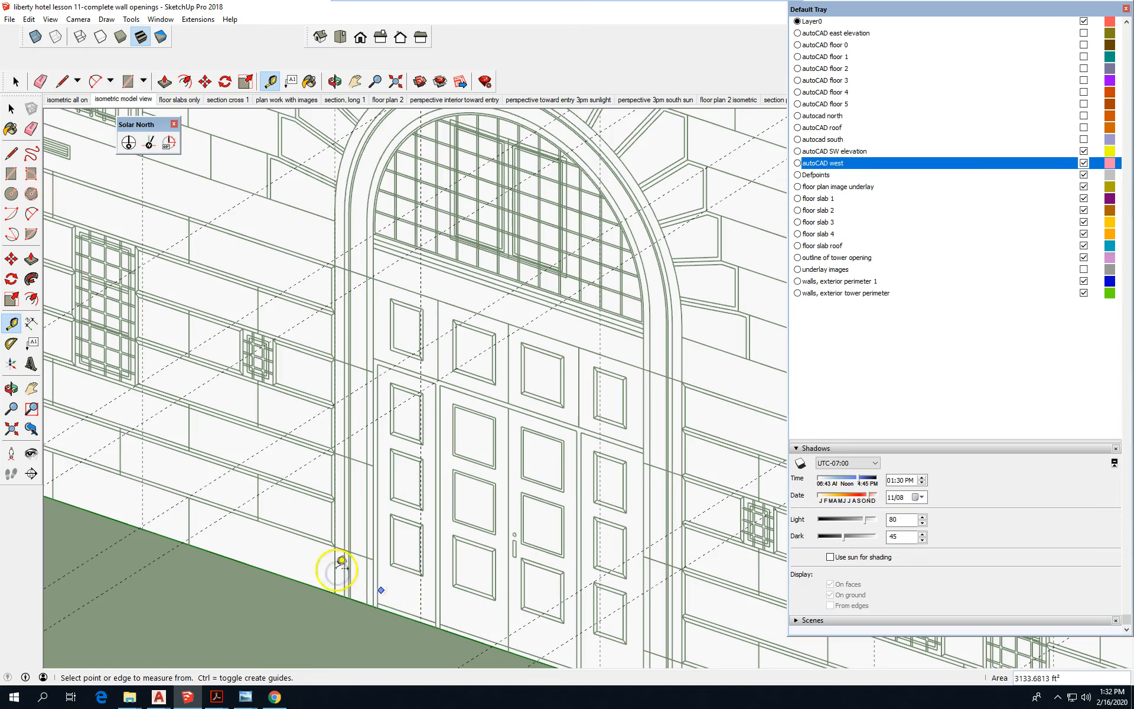
- Add a vertical guide along the far side of the arched entrance surround, offset from its near-side guide
scroll(221, 438, down, 3)
click(287, 166)
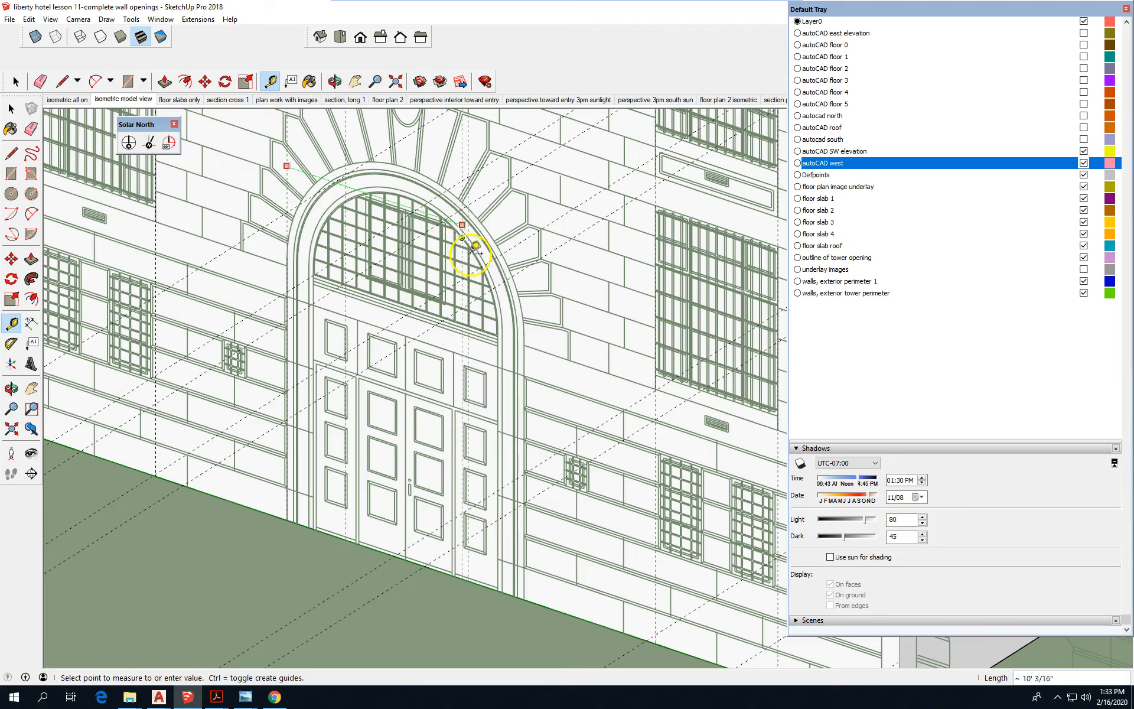
scroll(523, 602, up, 3)
click(515, 591)
scroll(584, 554, down, 4)
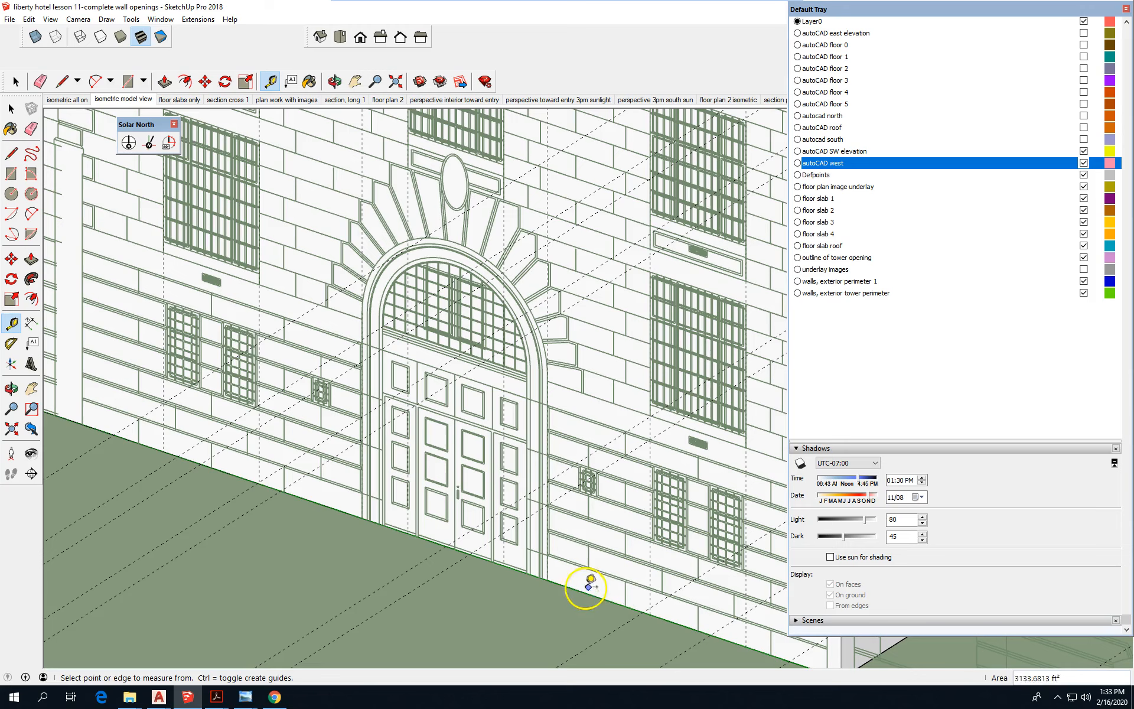
click(559, 583)
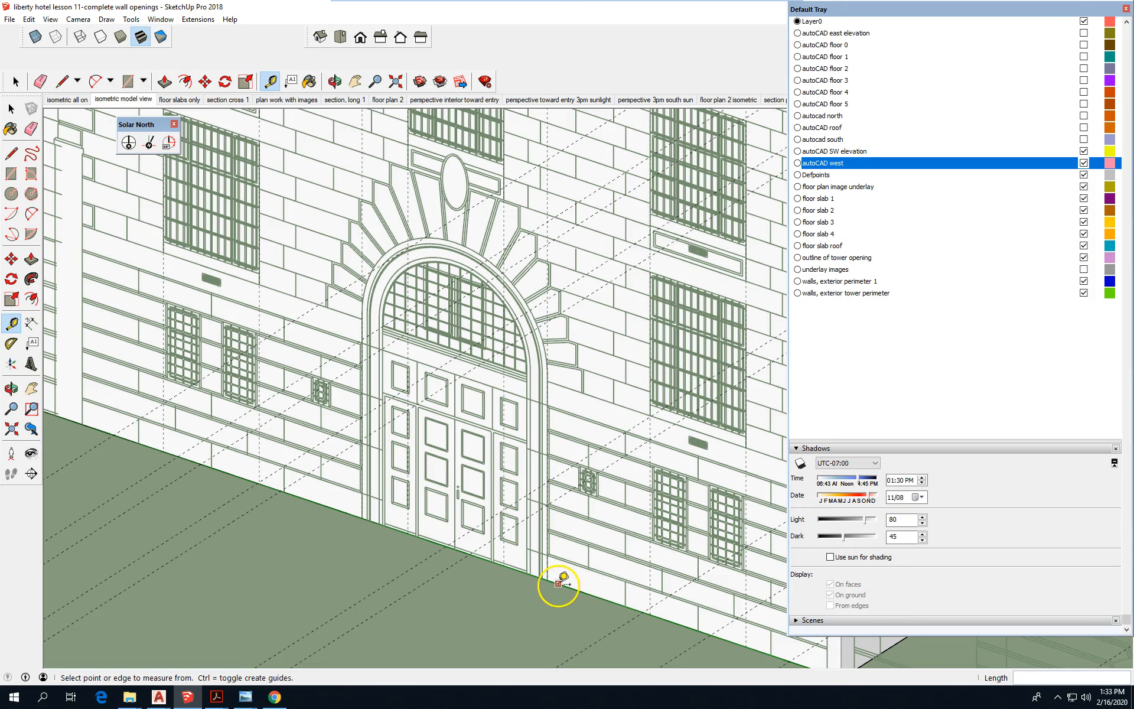
scroll(443, 539, up, 2)
scroll(489, 562, down, 4)
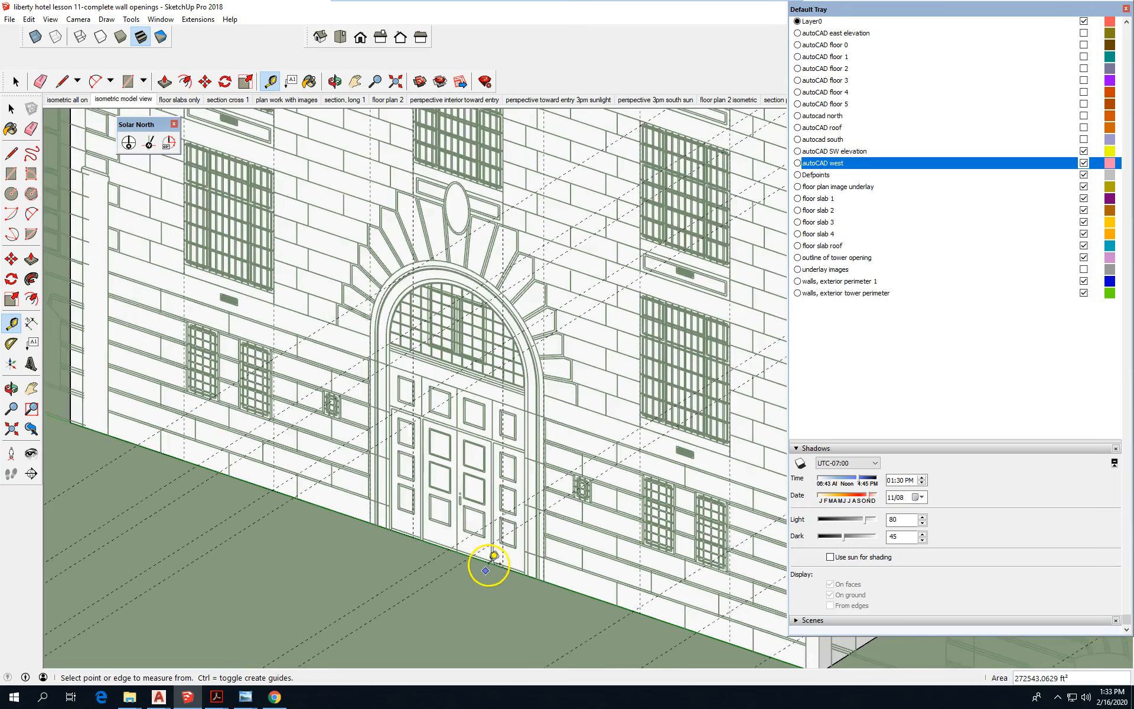
- Place a horizontal guide, offset down from the end wall's top edge, at the spring line of the arched windows
scroll(480, 477, down, 2)
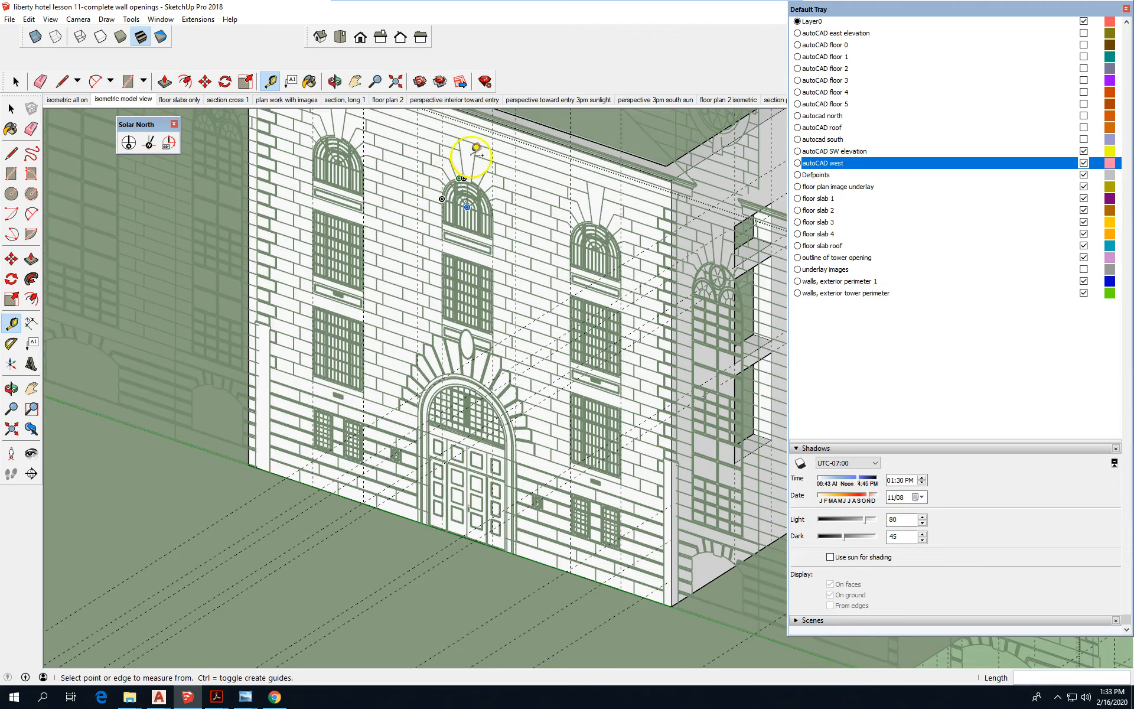
scroll(508, 298, up, 2)
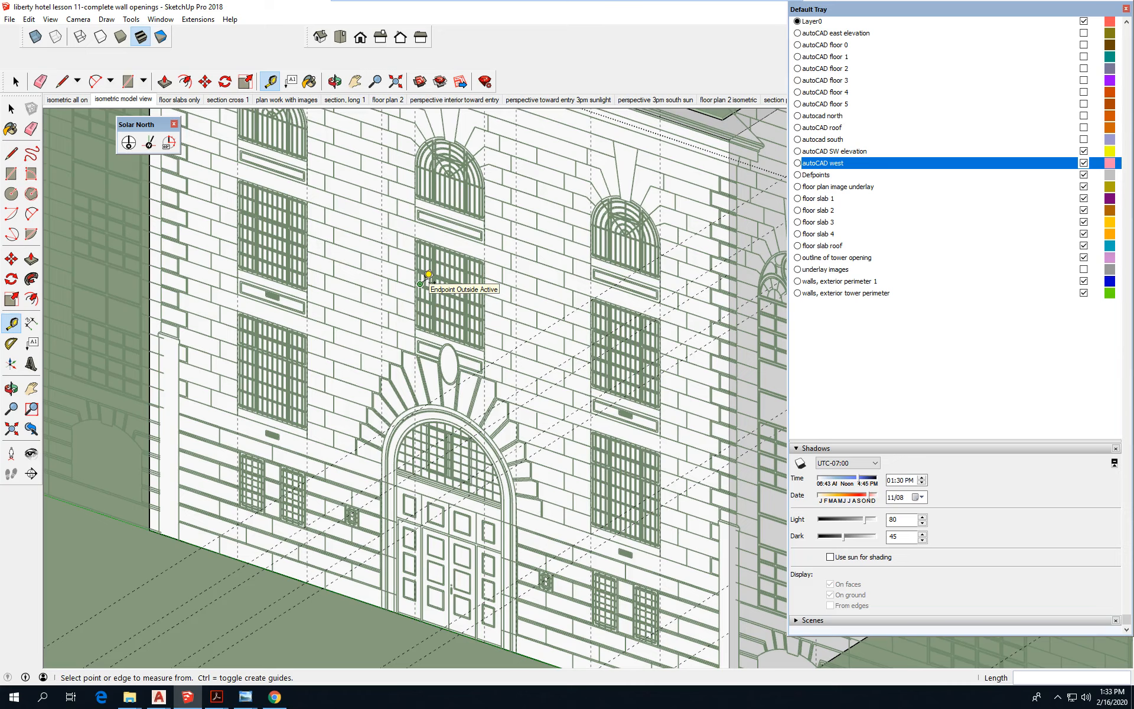
scroll(518, 485, down, 2)
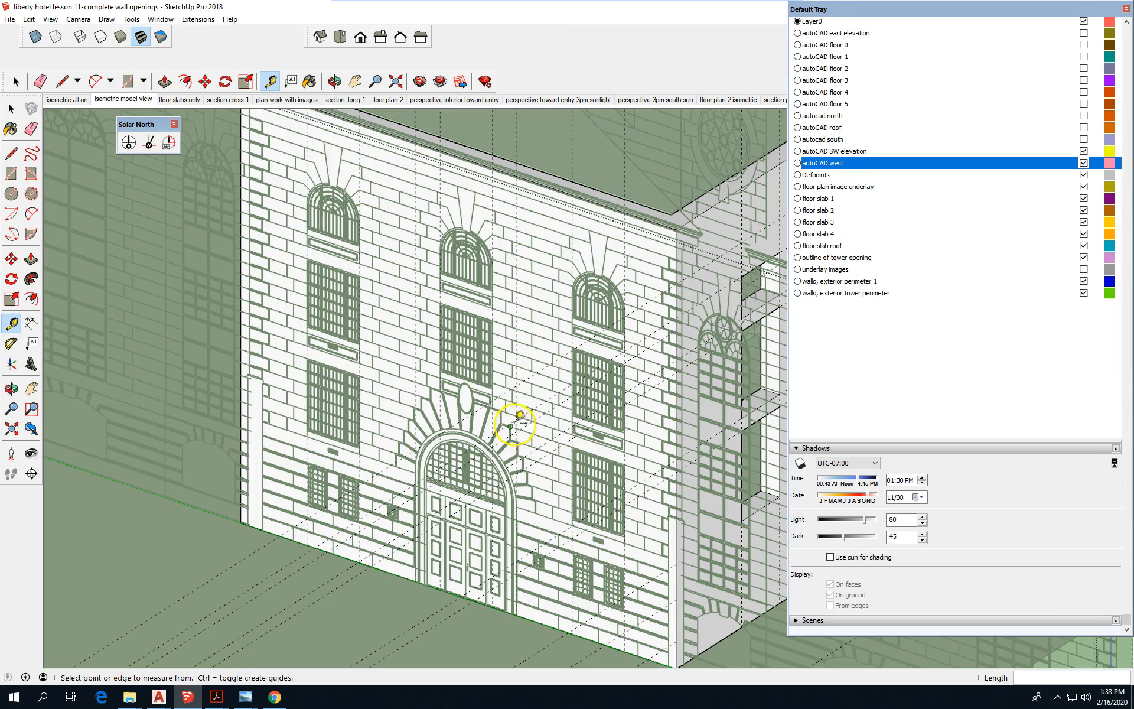
scroll(387, 368, down, 1)
scroll(394, 168, up, 1)
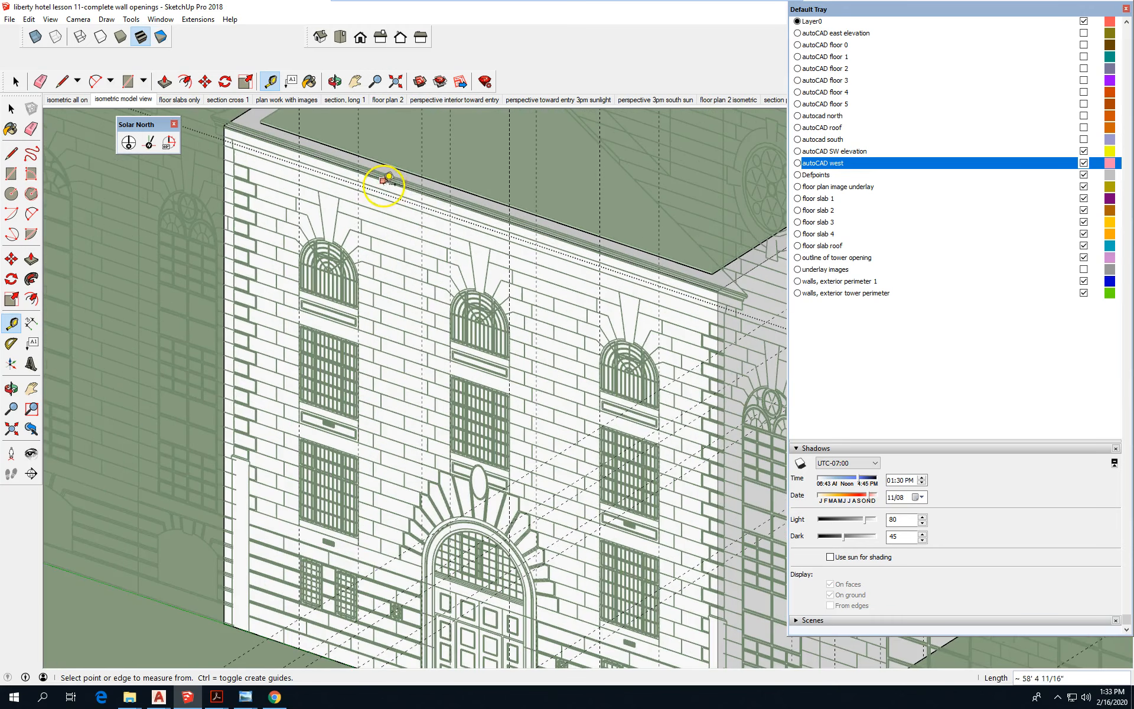
drag(395, 177, 400, 219)
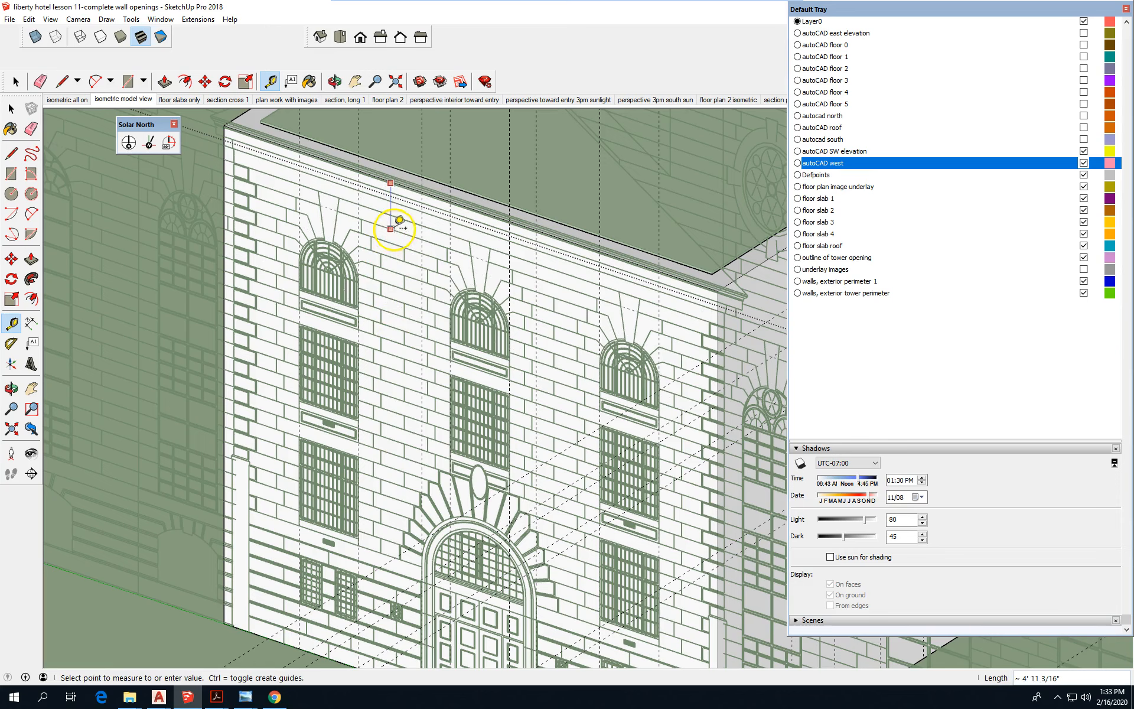
scroll(425, 313, up, 3)
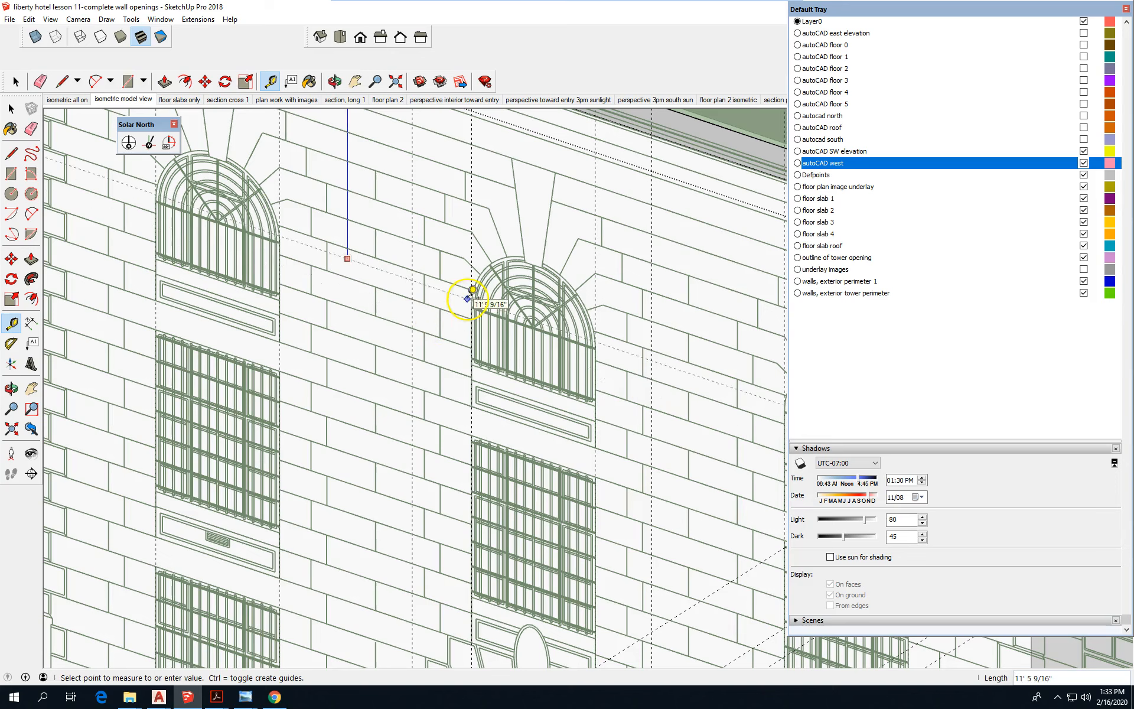
click(280, 243)
- Offset horizontal guides down from the spring-line guide to the base of the arched windows' panels and the head and lower panel base of the rectangular windows below
click(305, 251)
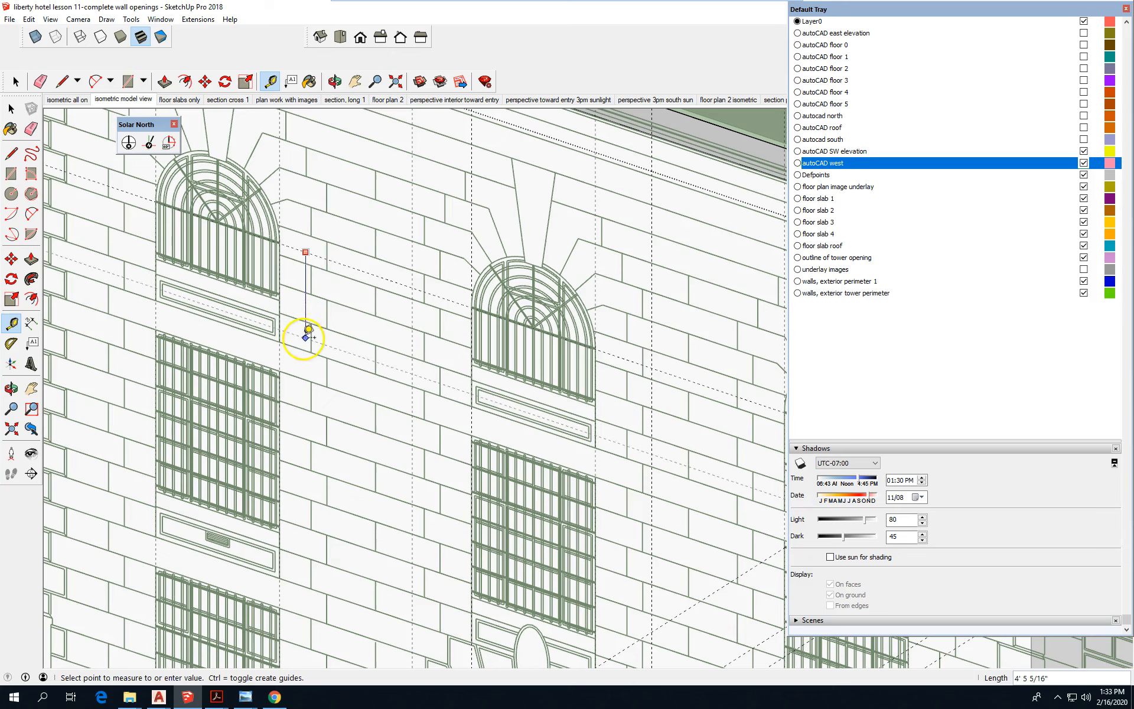
click(282, 343)
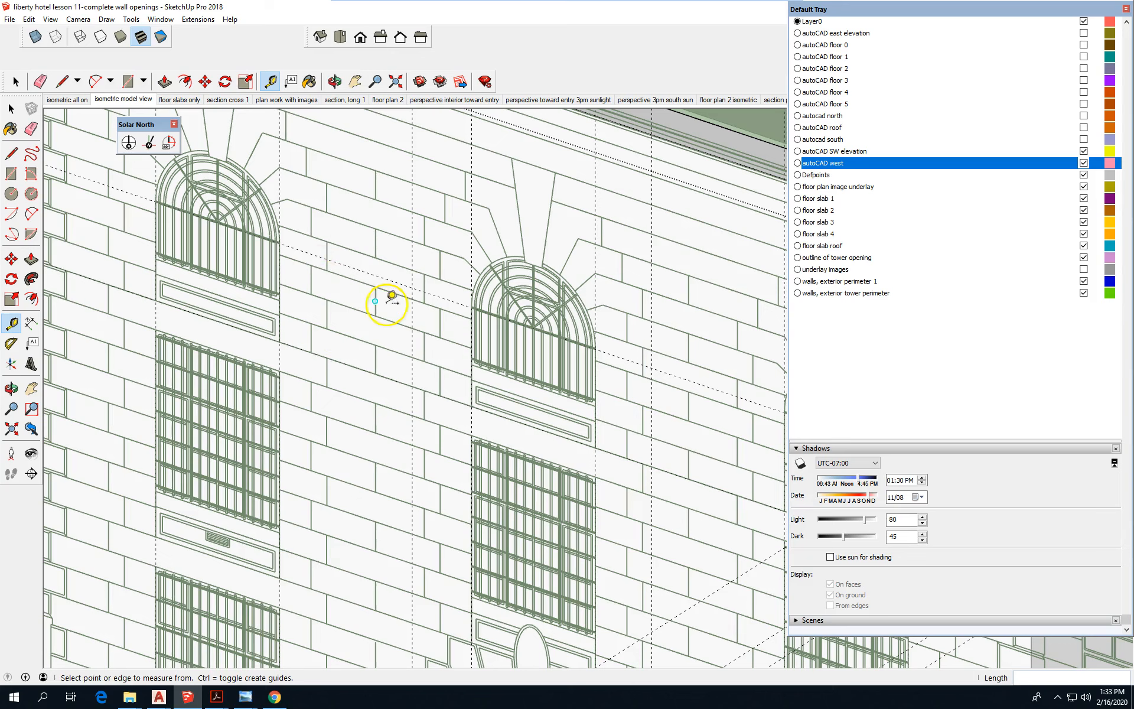
click(361, 270)
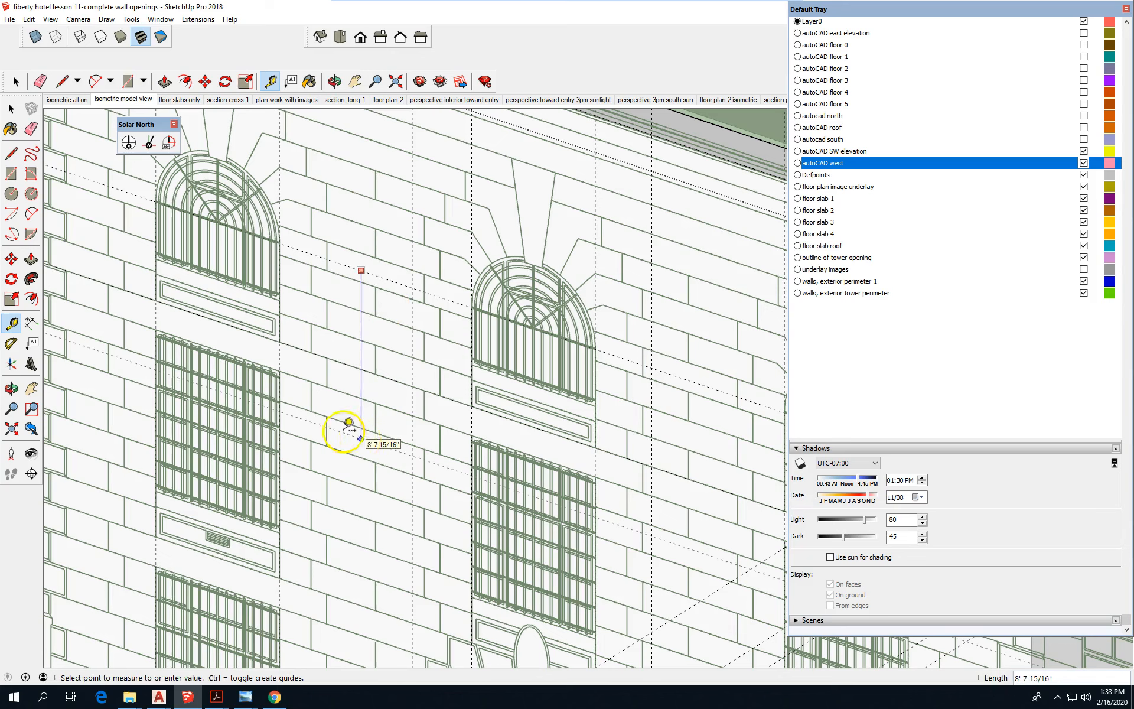
click(281, 368)
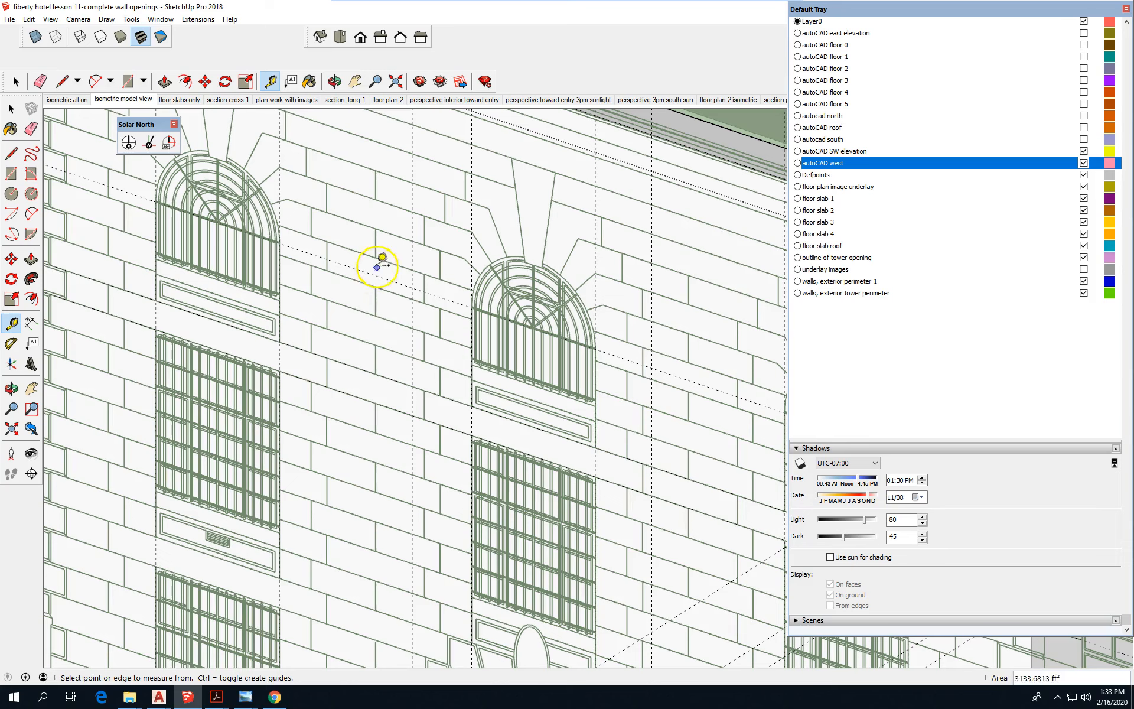
click(362, 271)
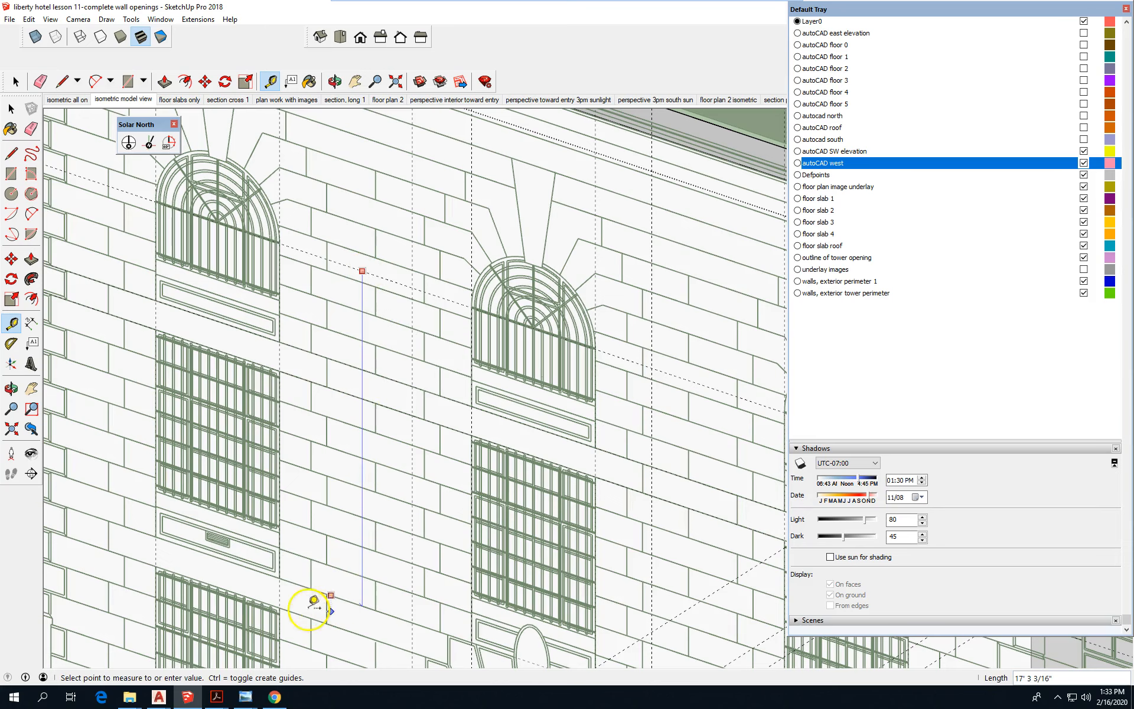
click(280, 579)
- Offset a horizontal guide about 28' 4 3/8" down from the arched windows' spring-line guide to the spring line of the arched entrance
scroll(290, 154, down, 3)
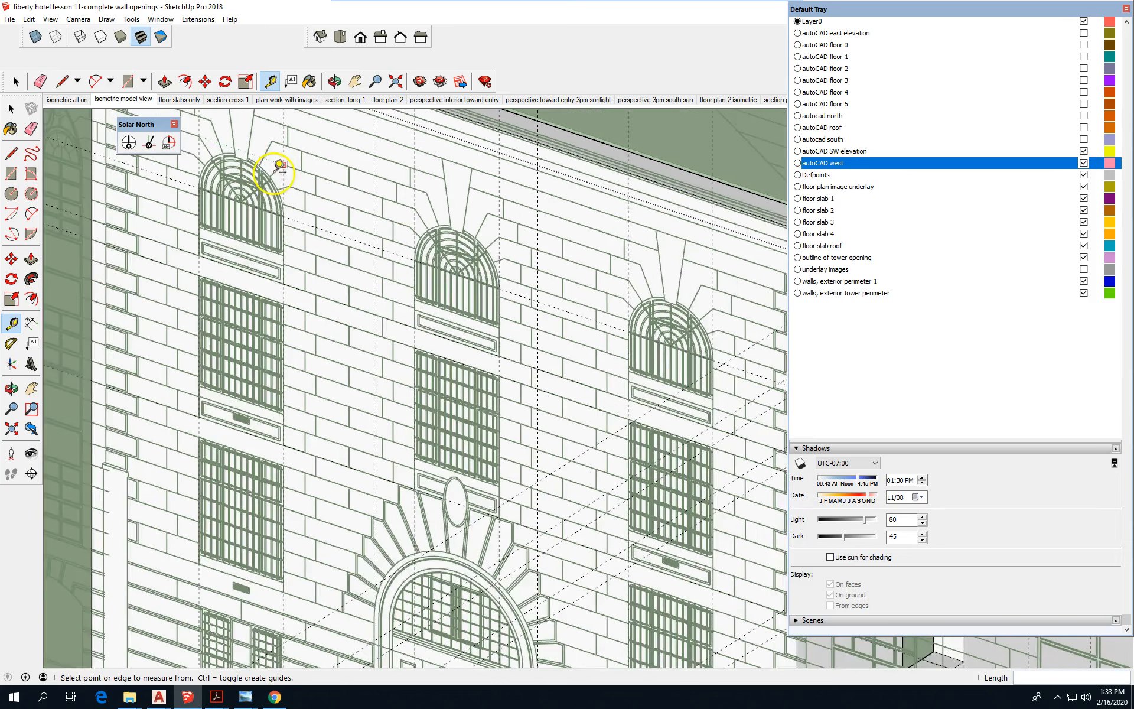
scroll(342, 507, up, 2)
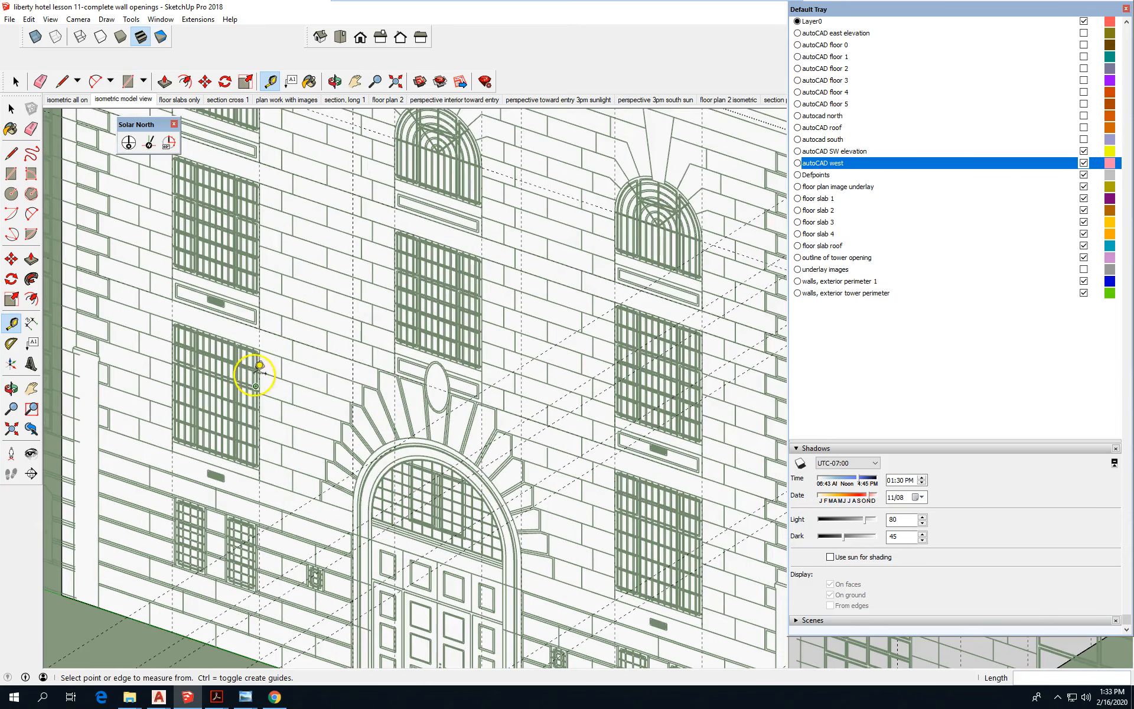
click(340, 119)
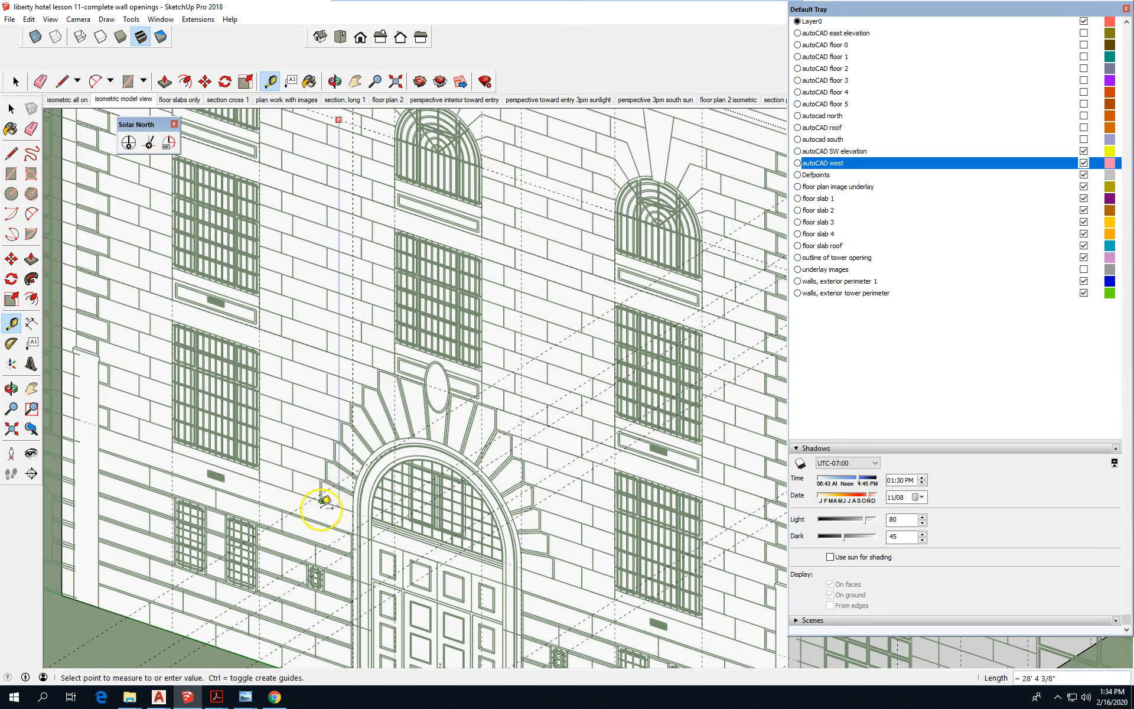
scroll(329, 449, up, 5)
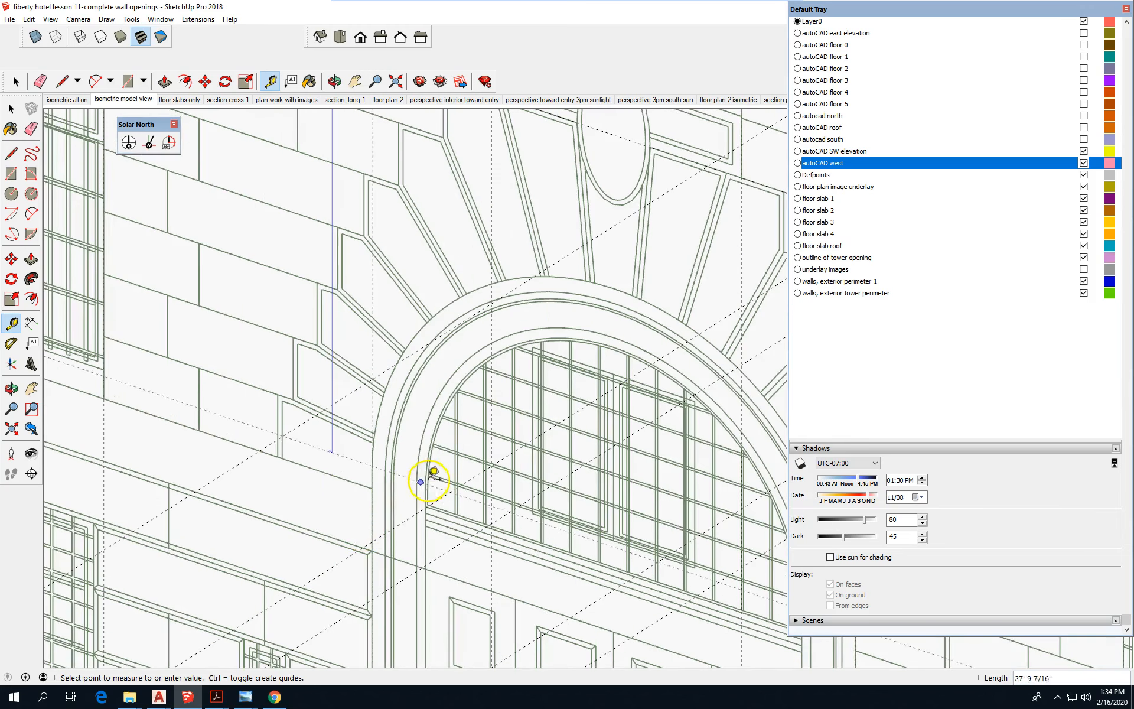
scroll(434, 509, up, 3)
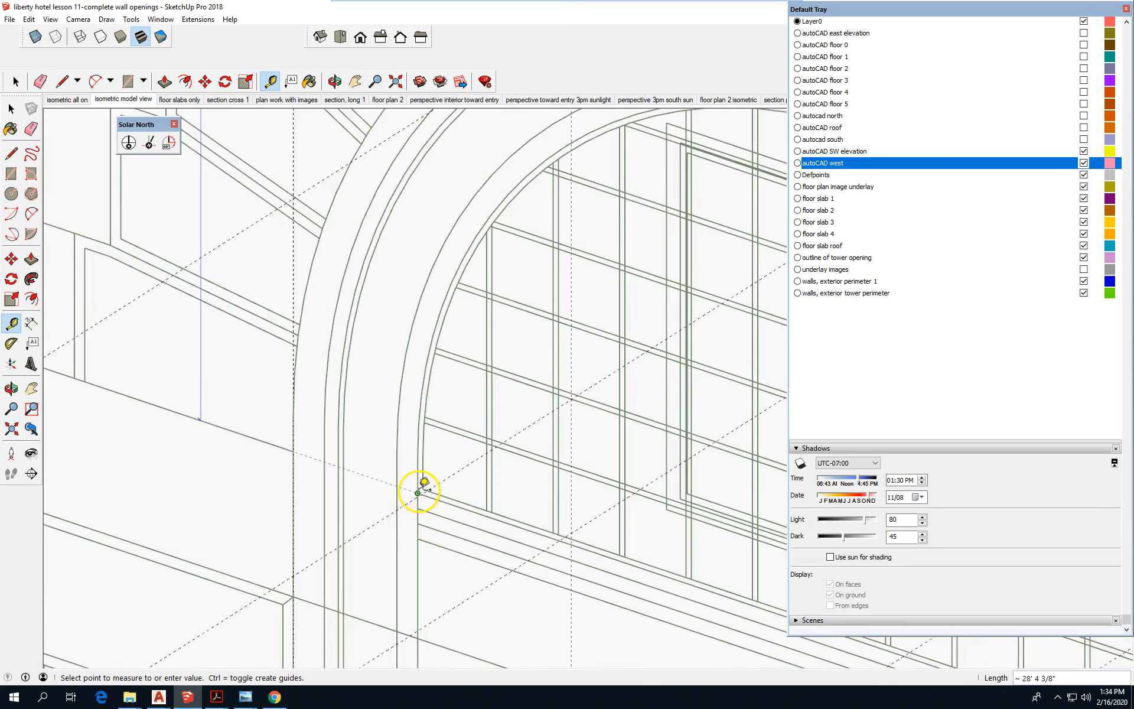
click(418, 491)
- Check the end wall's guide layout against the elevation drawing by hiding and showing the autoCAD west layer
scroll(162, 223, down, 5)
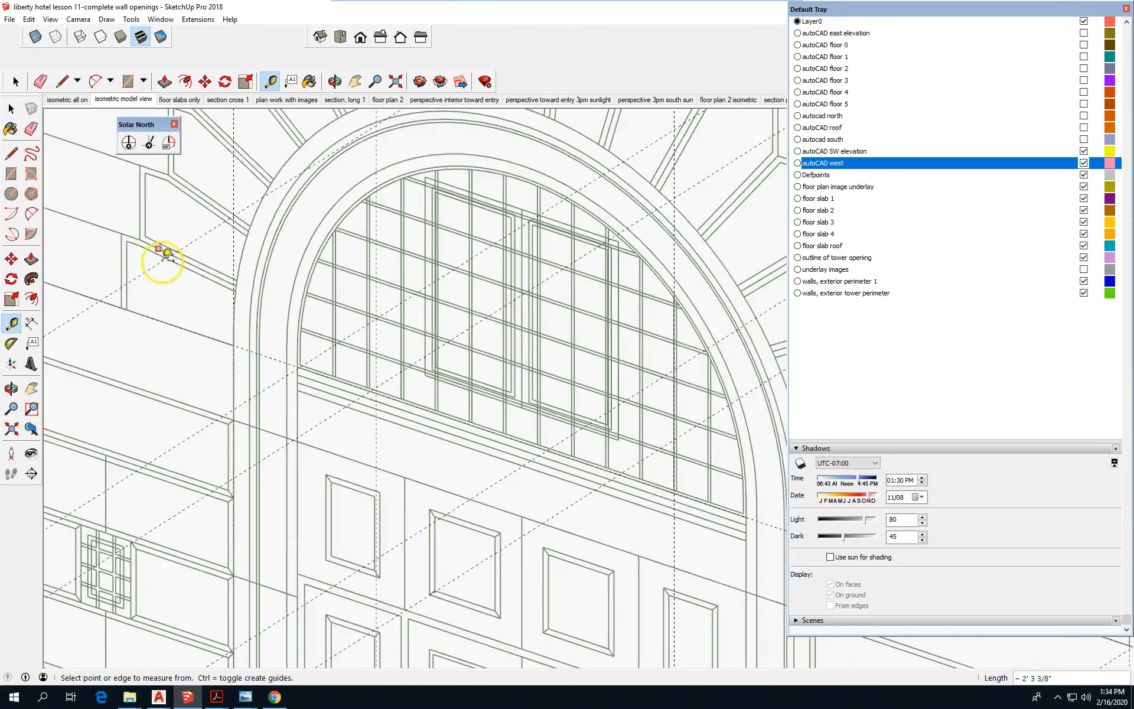
scroll(251, 330, down, 6)
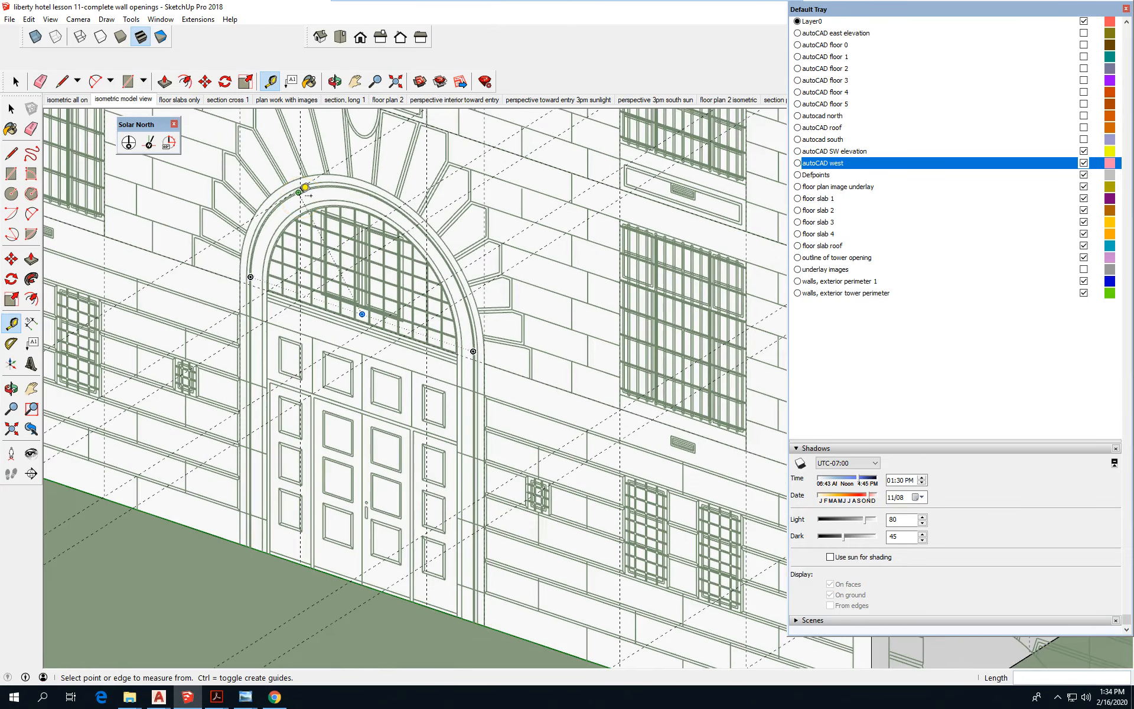
scroll(520, 446, down, 4)
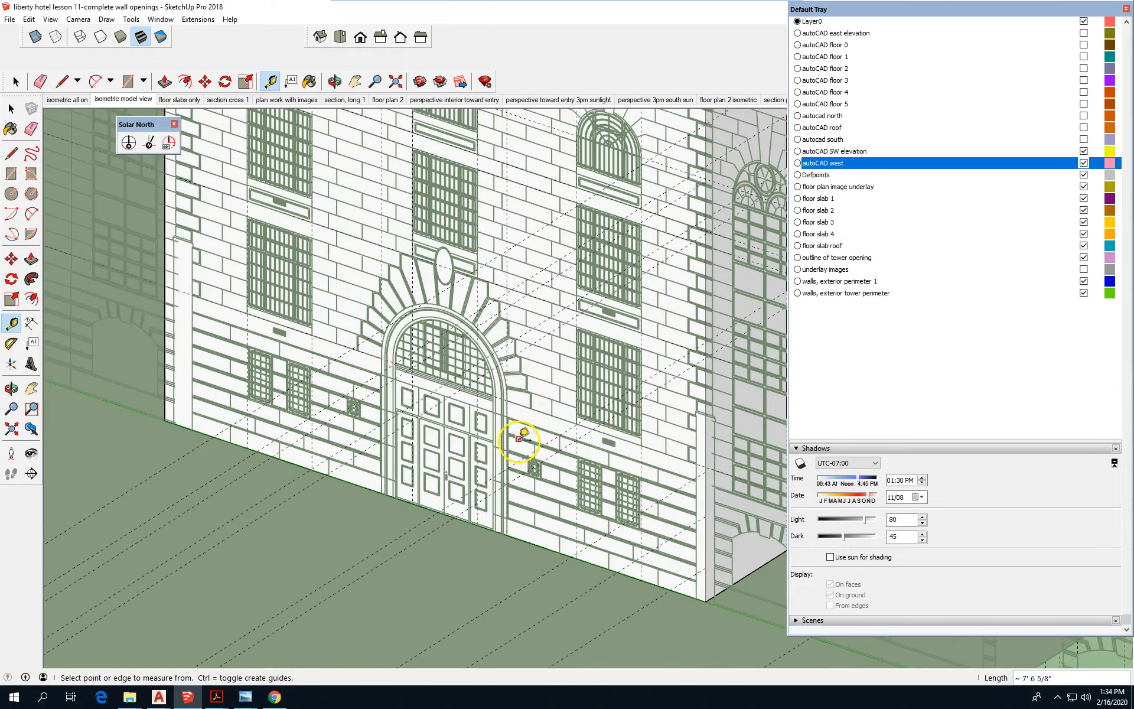
scroll(455, 355, down, 5)
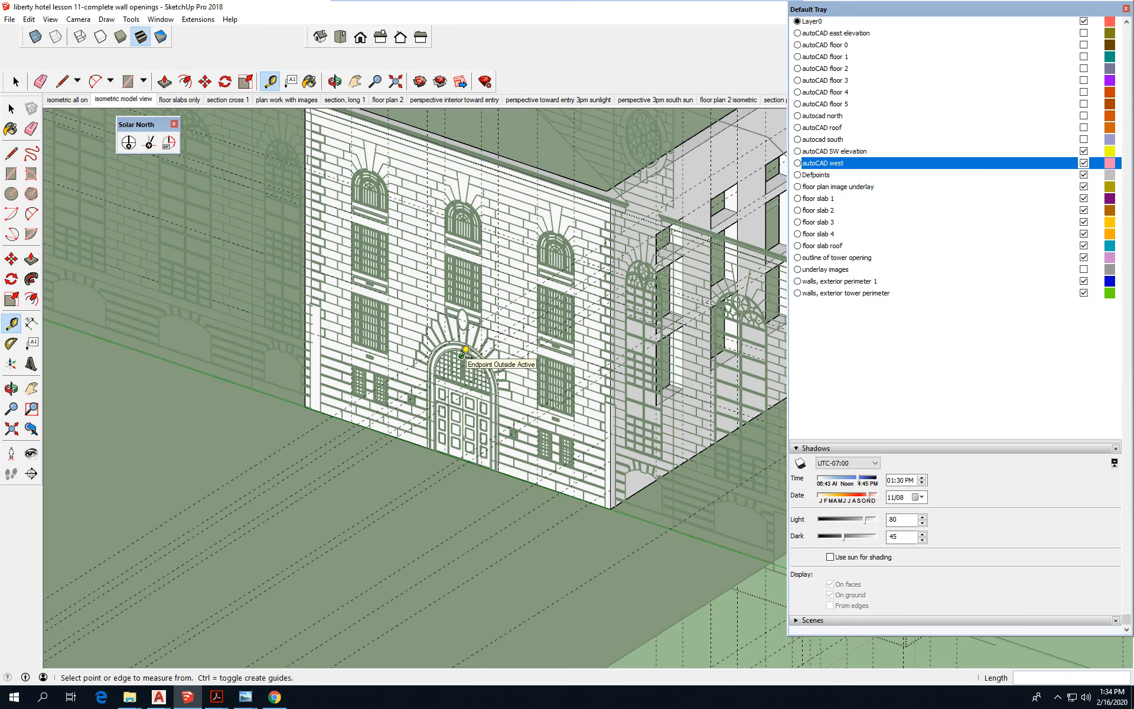
scroll(431, 177, up, 3)
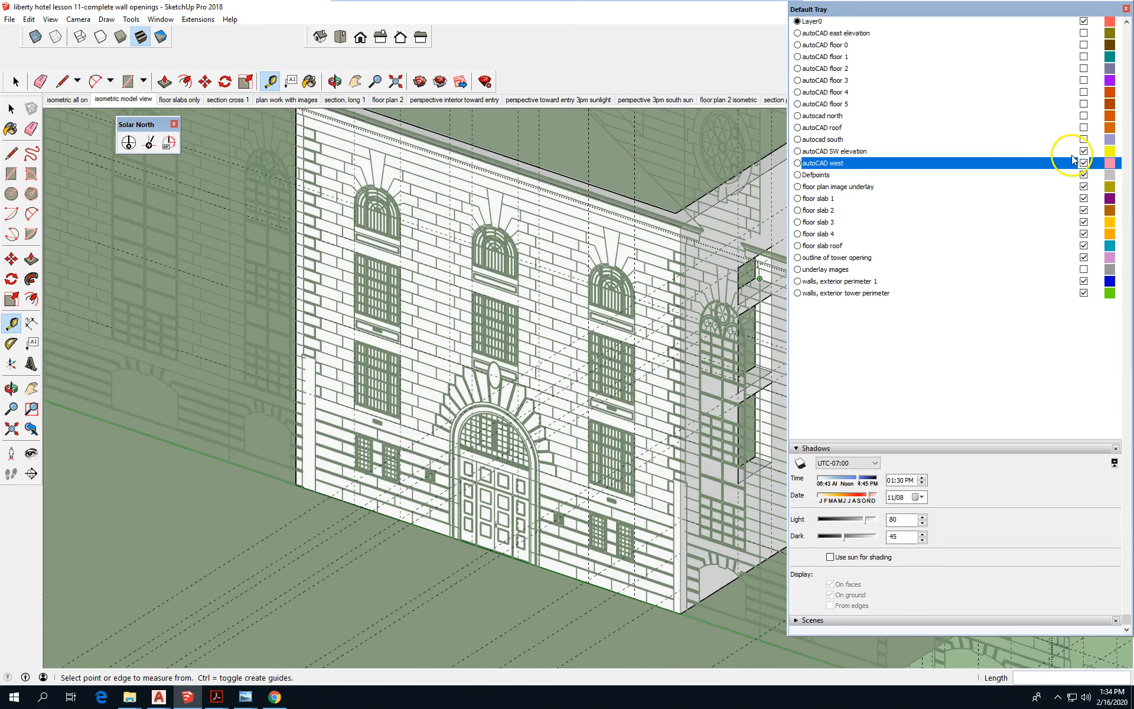
click(1084, 163)
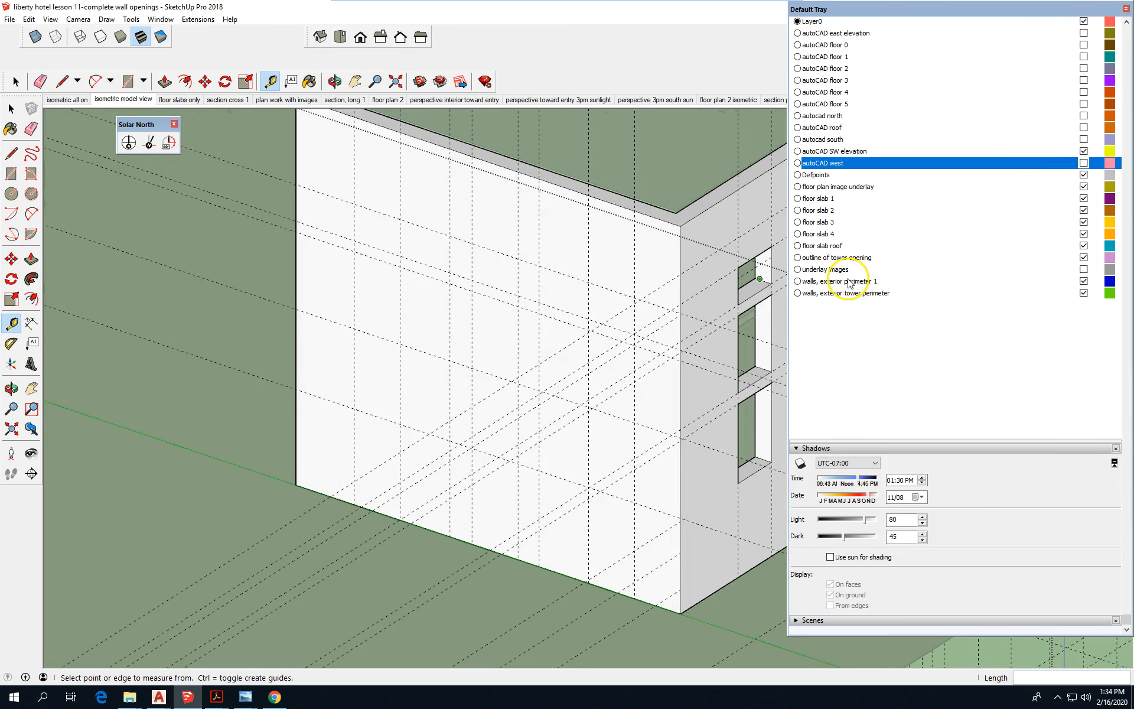
click(1084, 164)
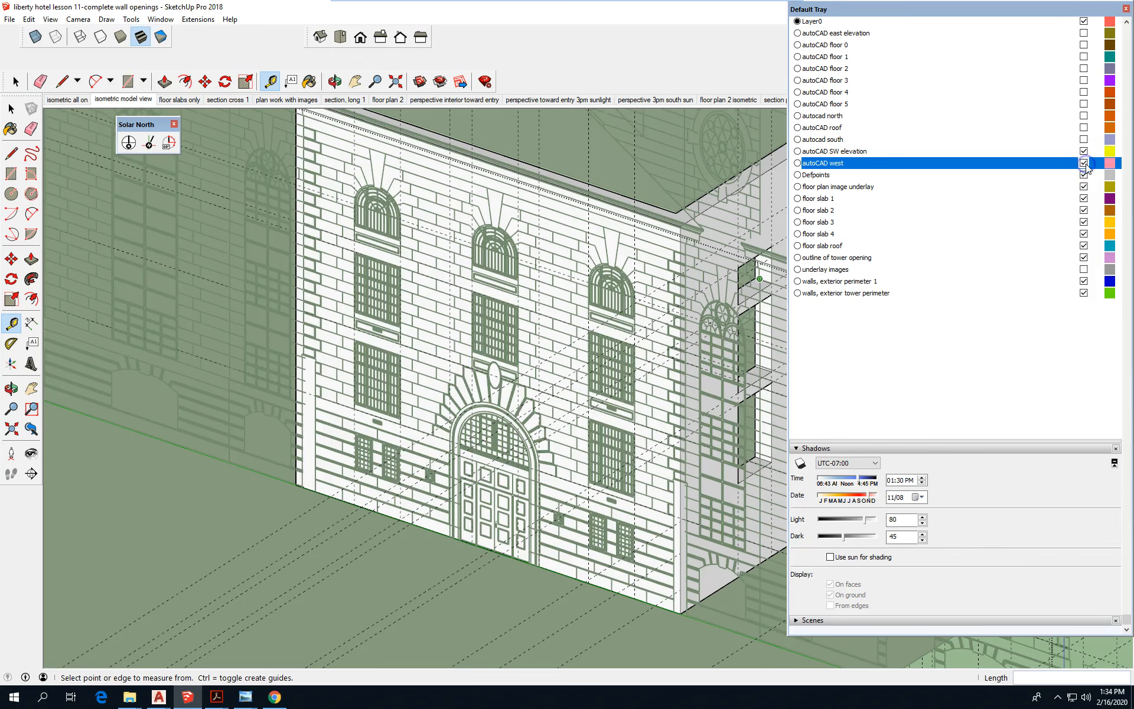
click(1084, 163)
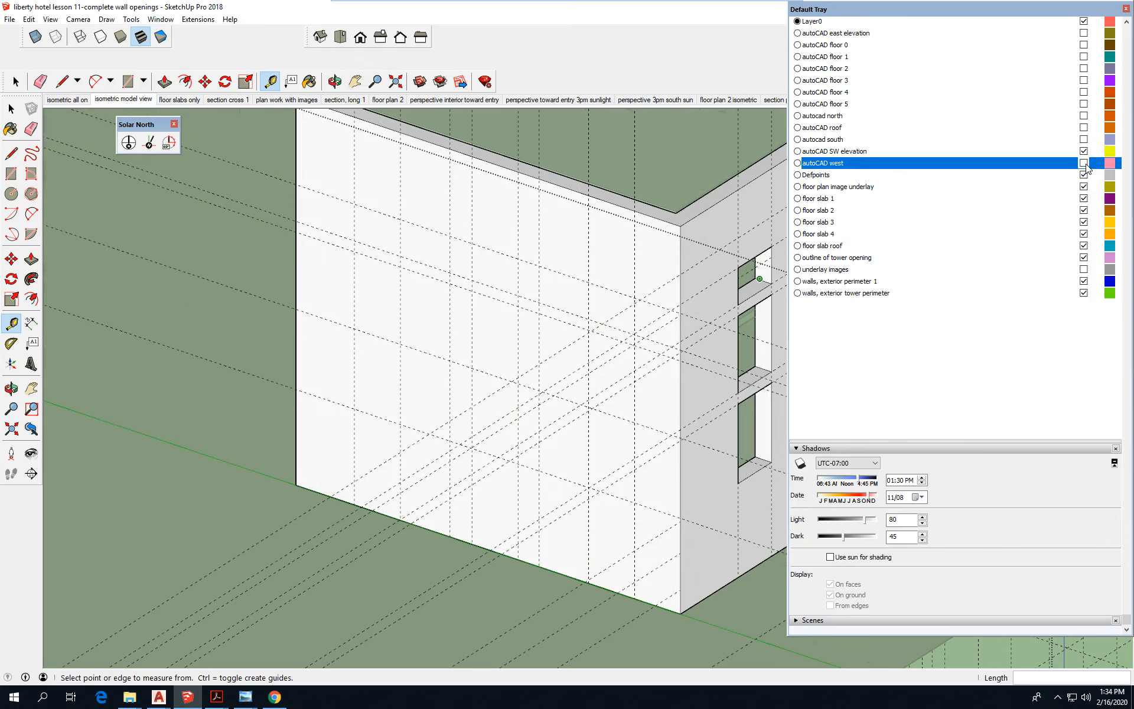
click(1085, 163)
- Offset a horizontal guide down from the entrance spring-line guide to the base of the small paired ground-floor windows
scroll(304, 520, up, 5)
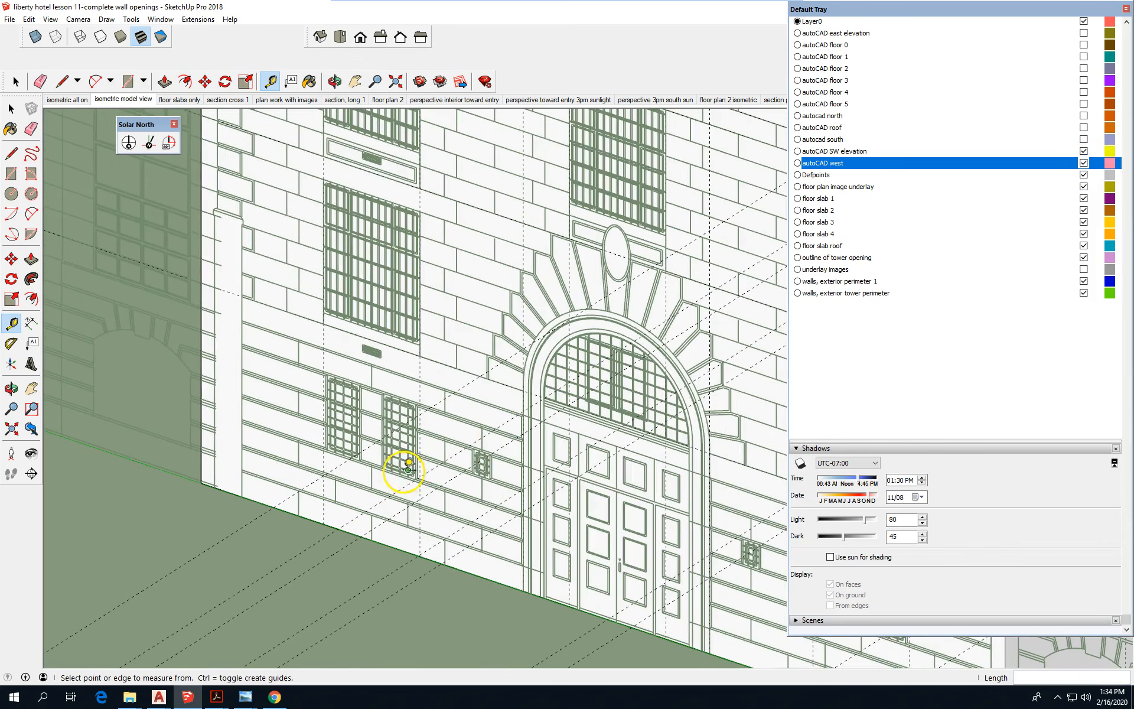
scroll(360, 360, up, 2)
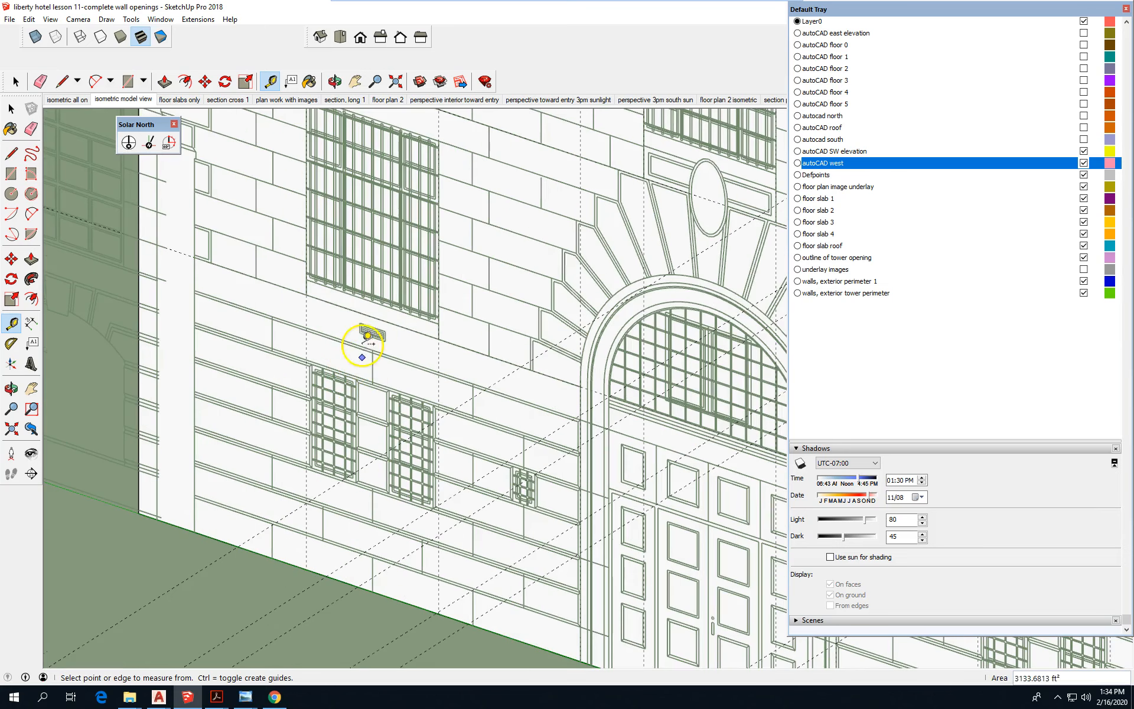
click(10, 110)
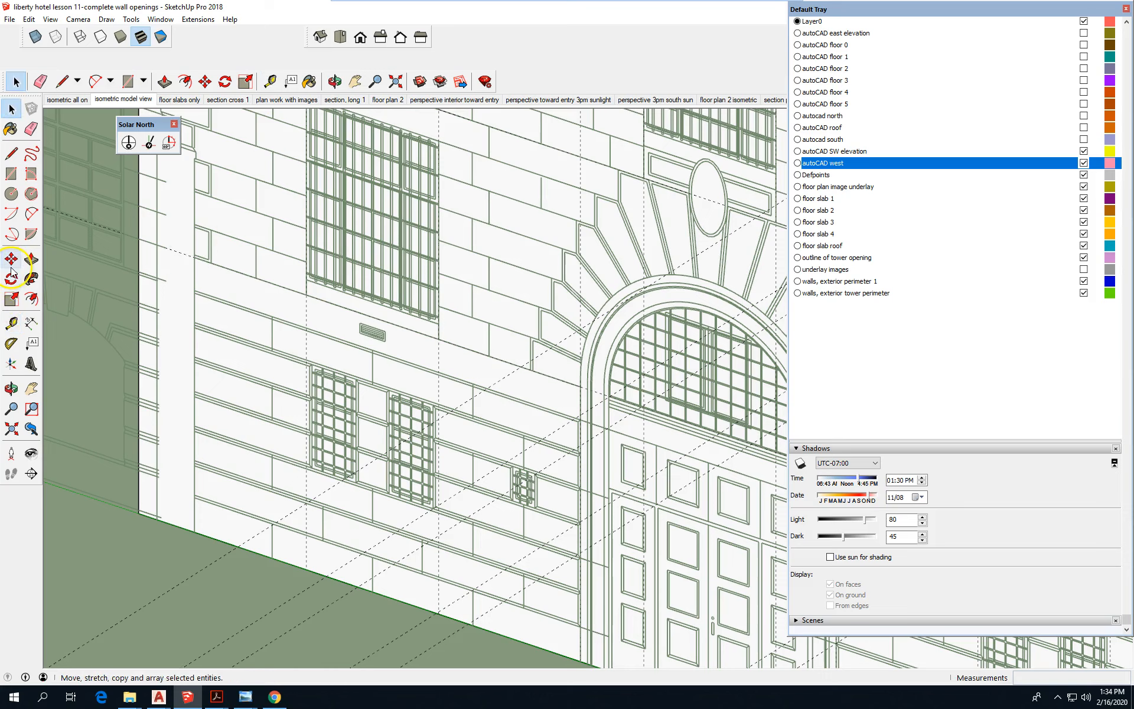
click(10, 323)
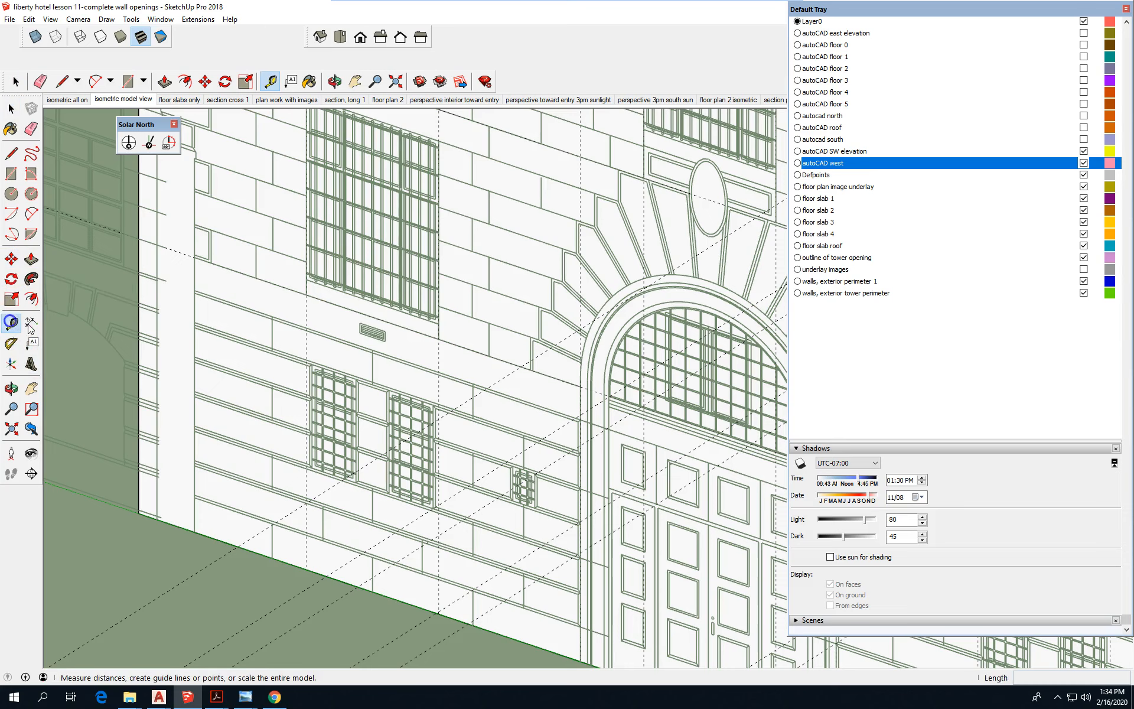
click(179, 251)
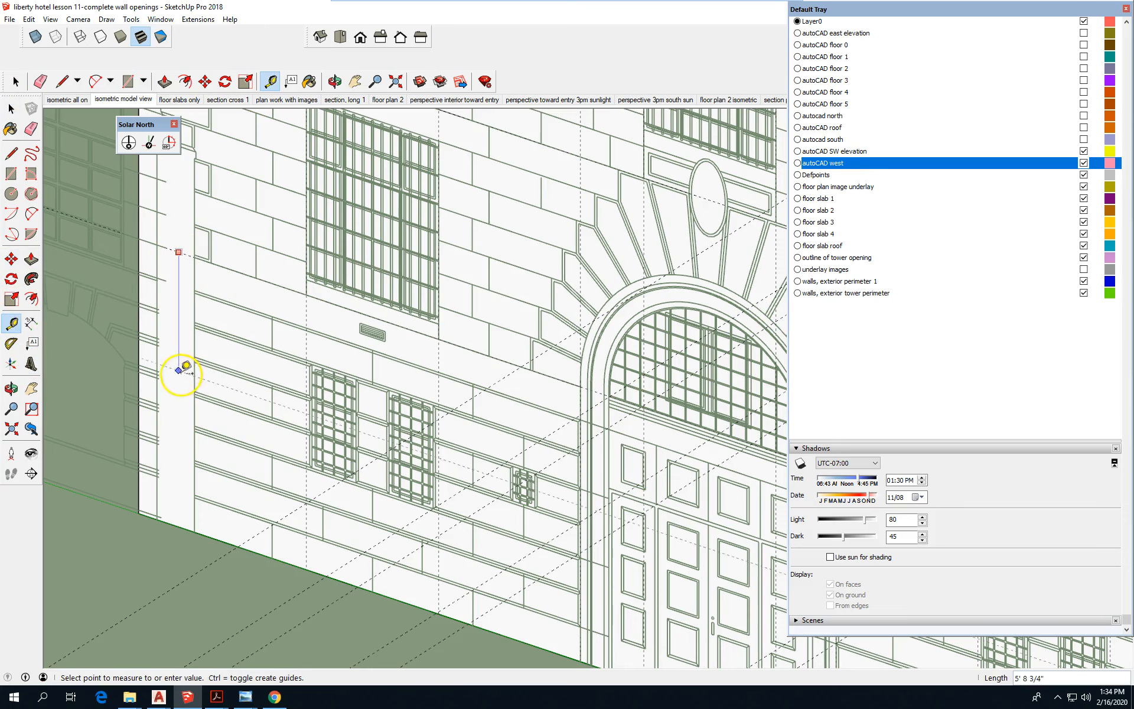
scroll(185, 443, up, 3)
scroll(467, 502, up, 2)
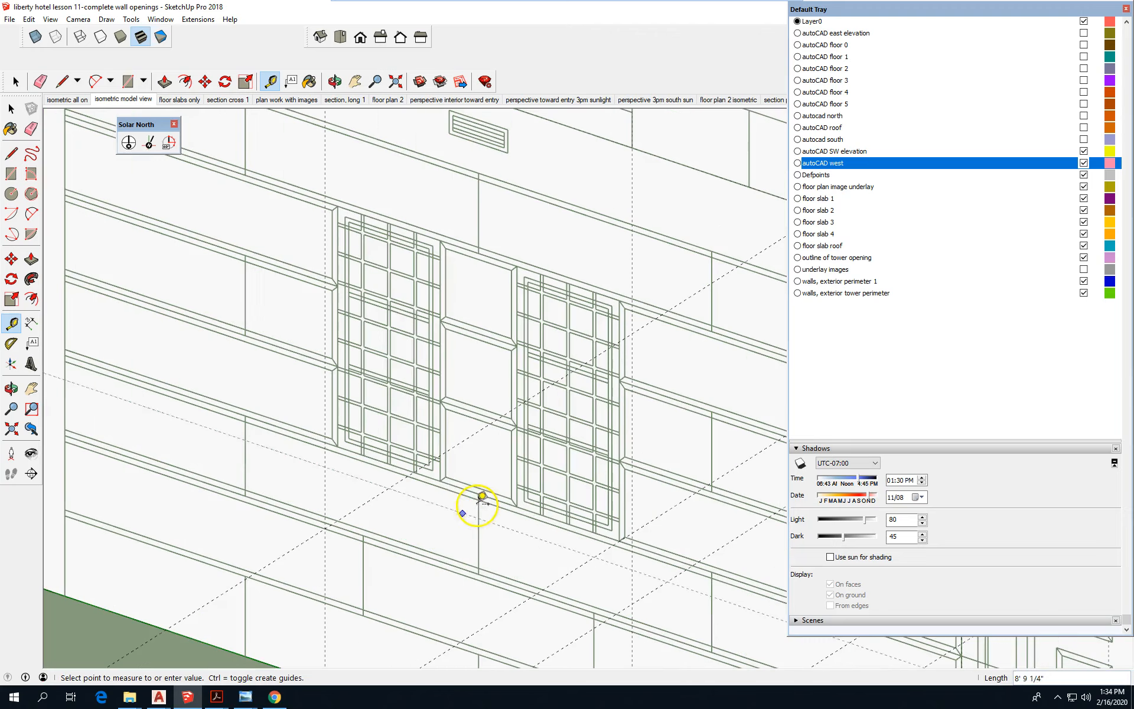
key(Escape)
scroll(80, 310, down, 8)
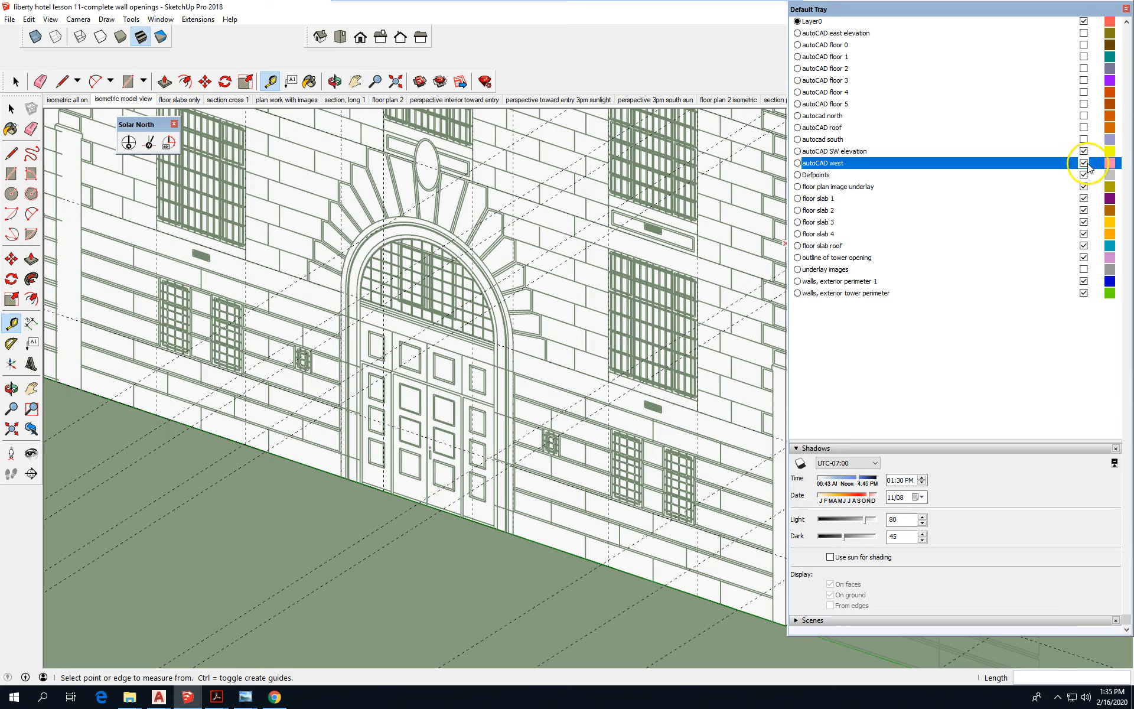
- Hide the autoCAD west layer and draw a rectangle in the end wall's leftmost window bay, between the entrance spring-line and small-window base guides
click(1084, 164)
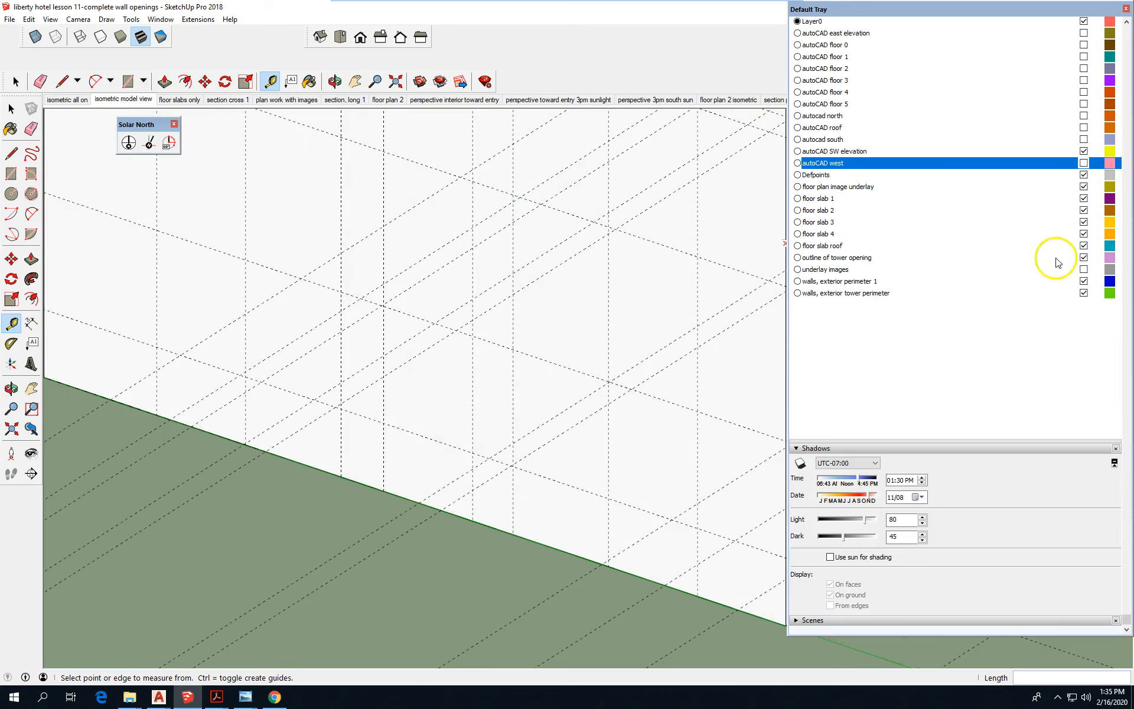
scroll(550, 453, up, 4)
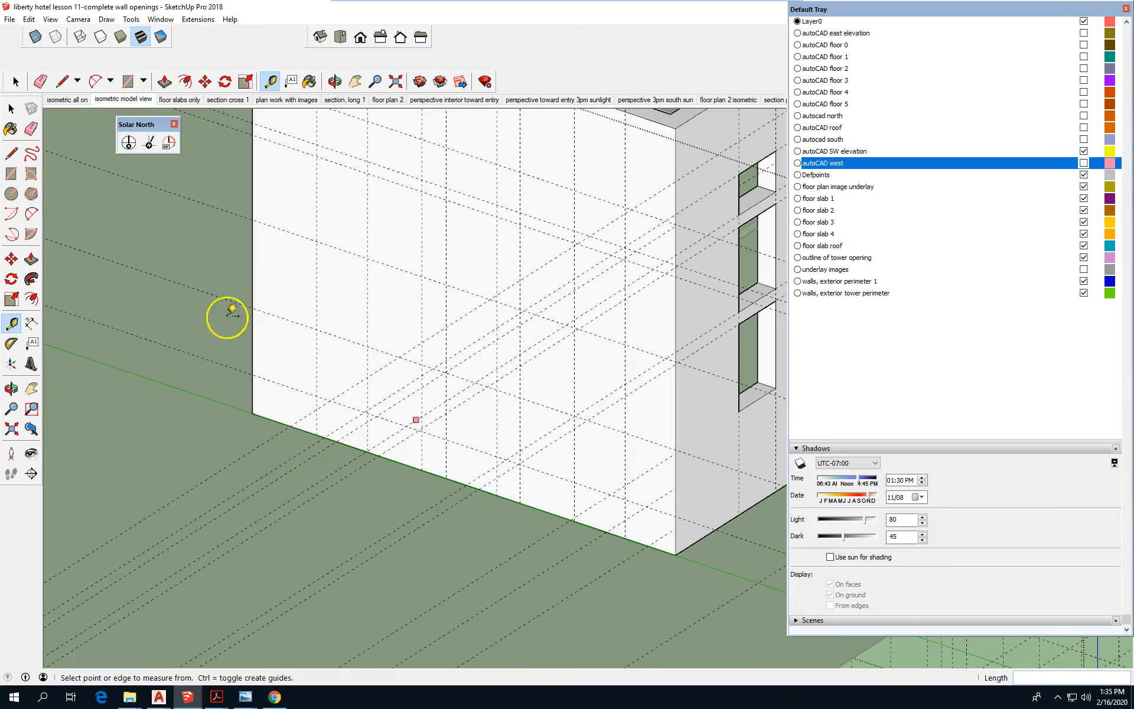
click(11, 173)
scroll(304, 382, up, 2)
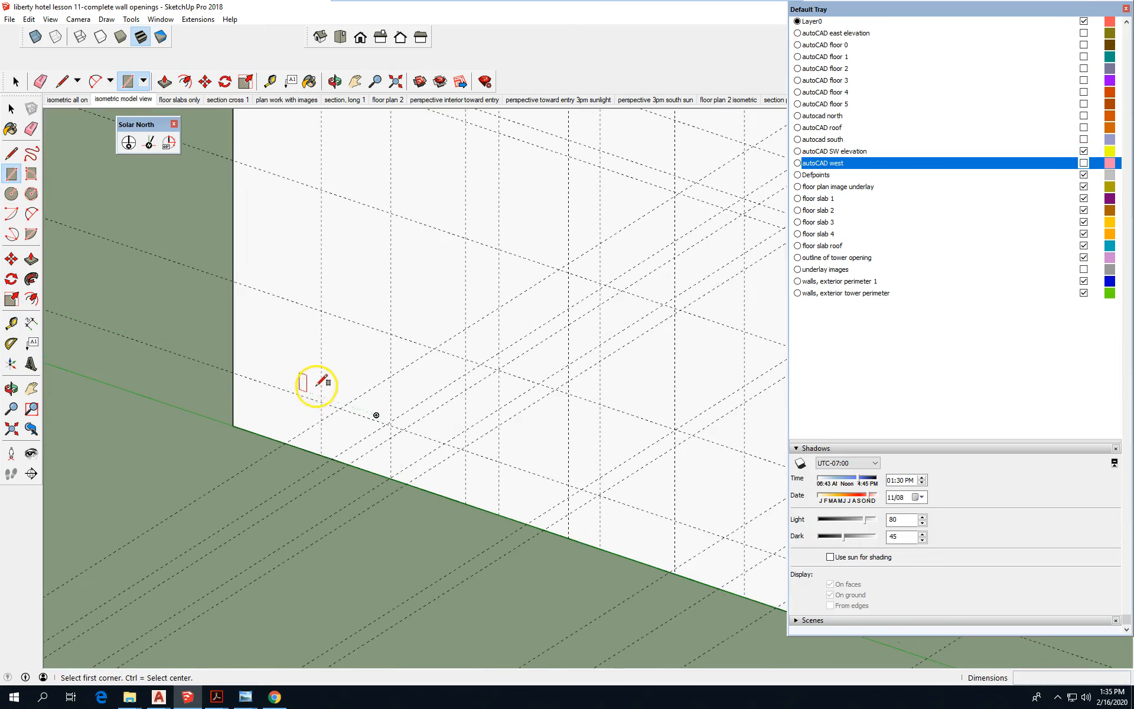
click(390, 424)
click(324, 313)
scroll(368, 459, down, 1)
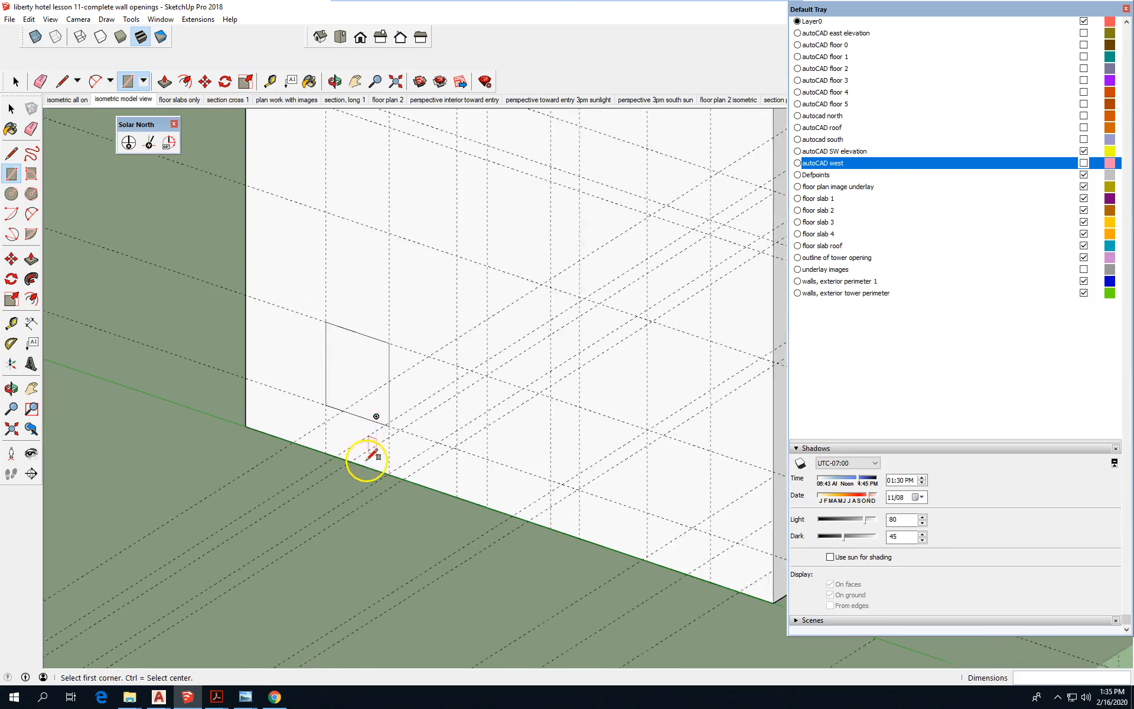
- Draw a rectangle 7' wide and 10' 8 3/16" high between the guides for the leftmost bay's upper rectangular window and its panel
scroll(368, 458, down, 3)
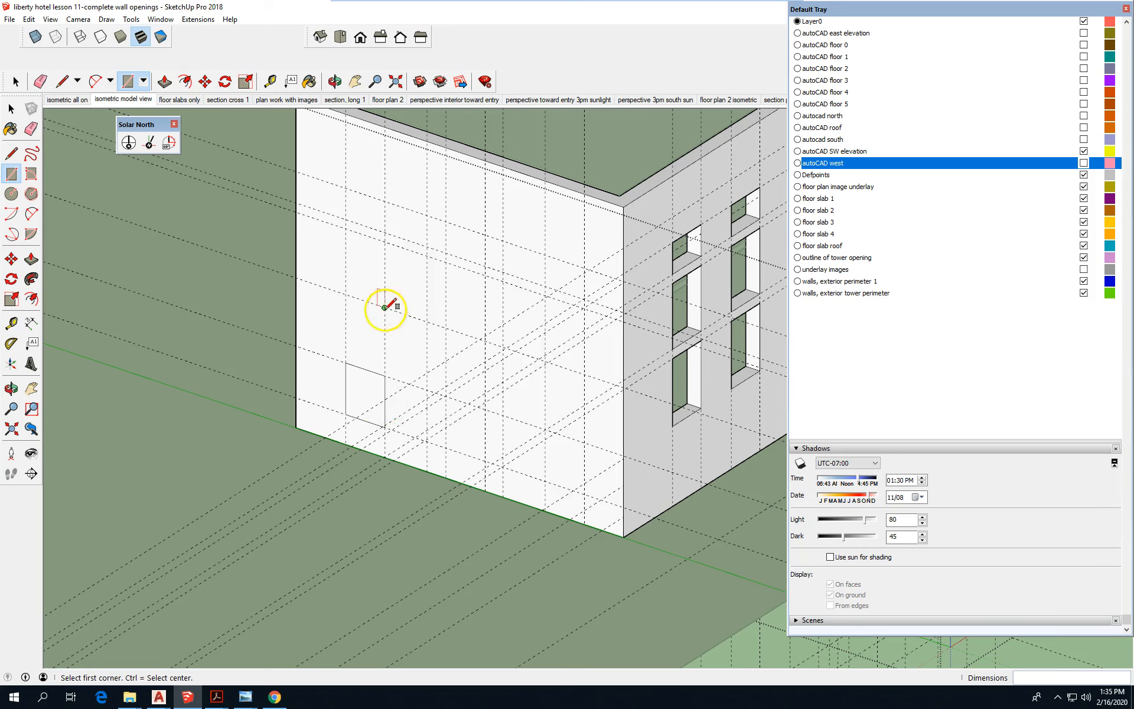
click(385, 308)
click(345, 229)
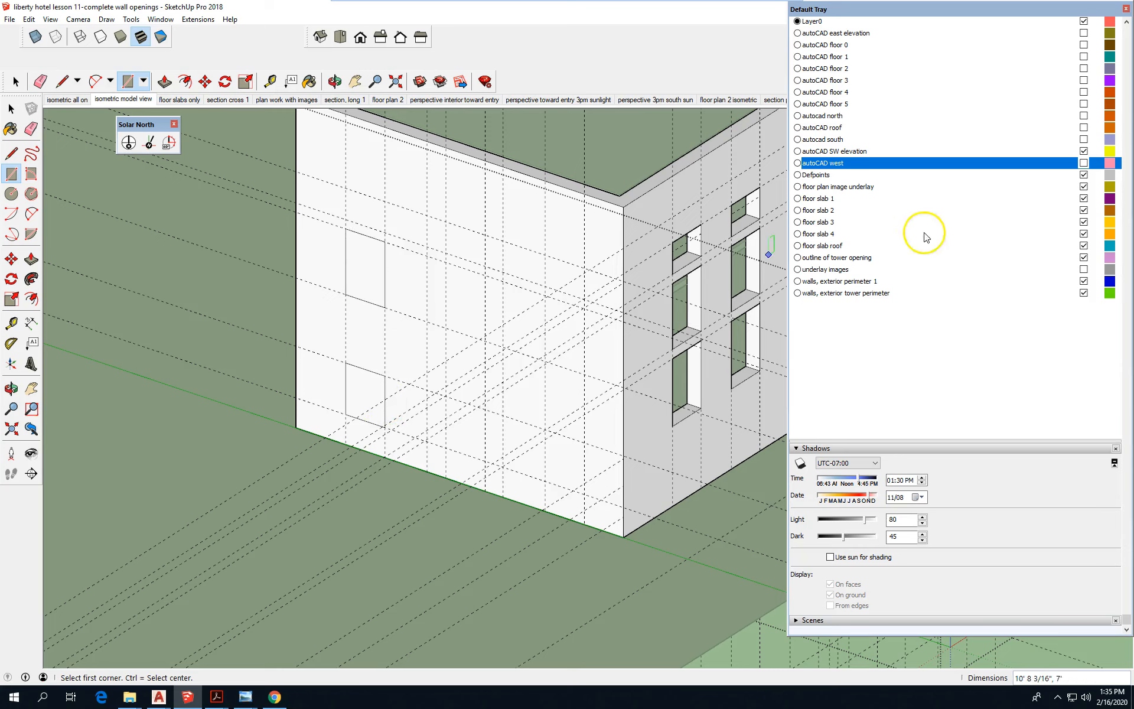
- Recheck the west elevation, then draw a 7' by 5' 1" rectangle from the leftmost arched window's panel base up to its spring line
click(1084, 164)
click(1084, 163)
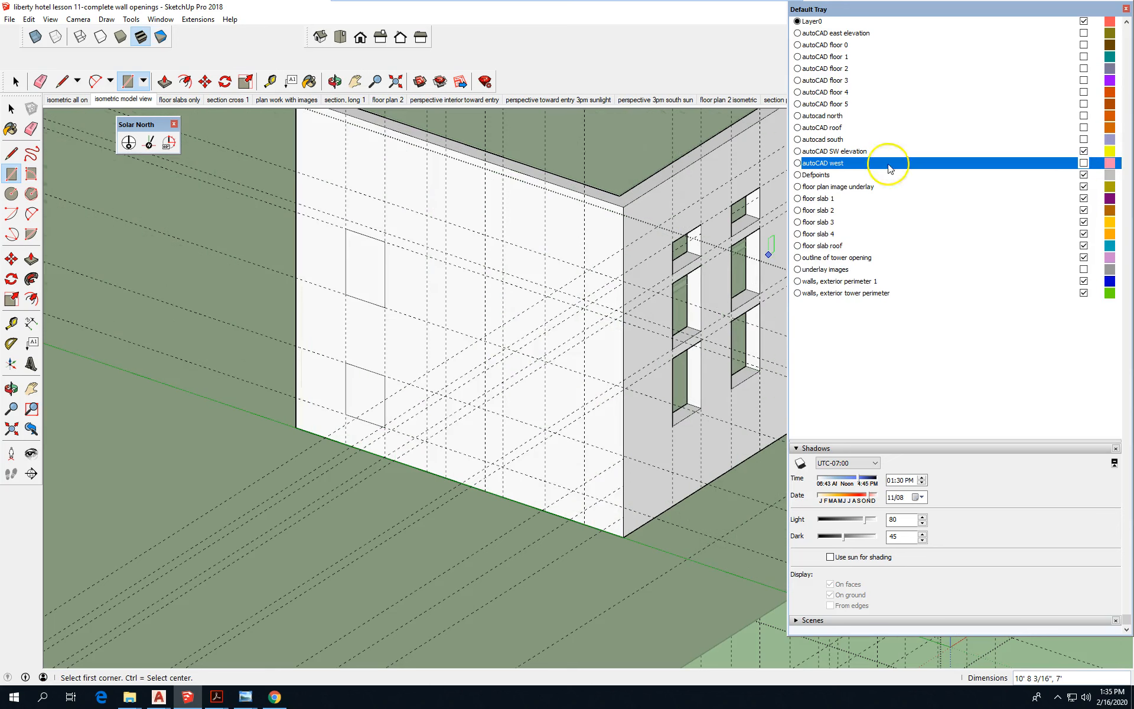
scroll(339, 222, up, 5)
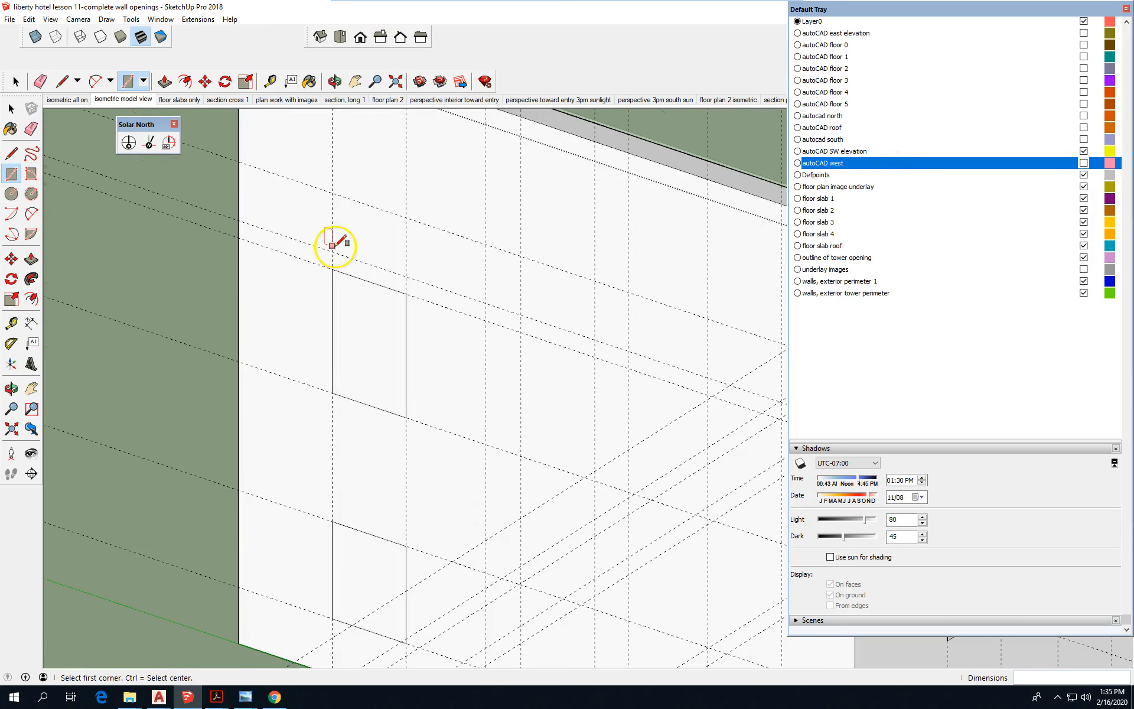
drag(333, 252, 406, 217)
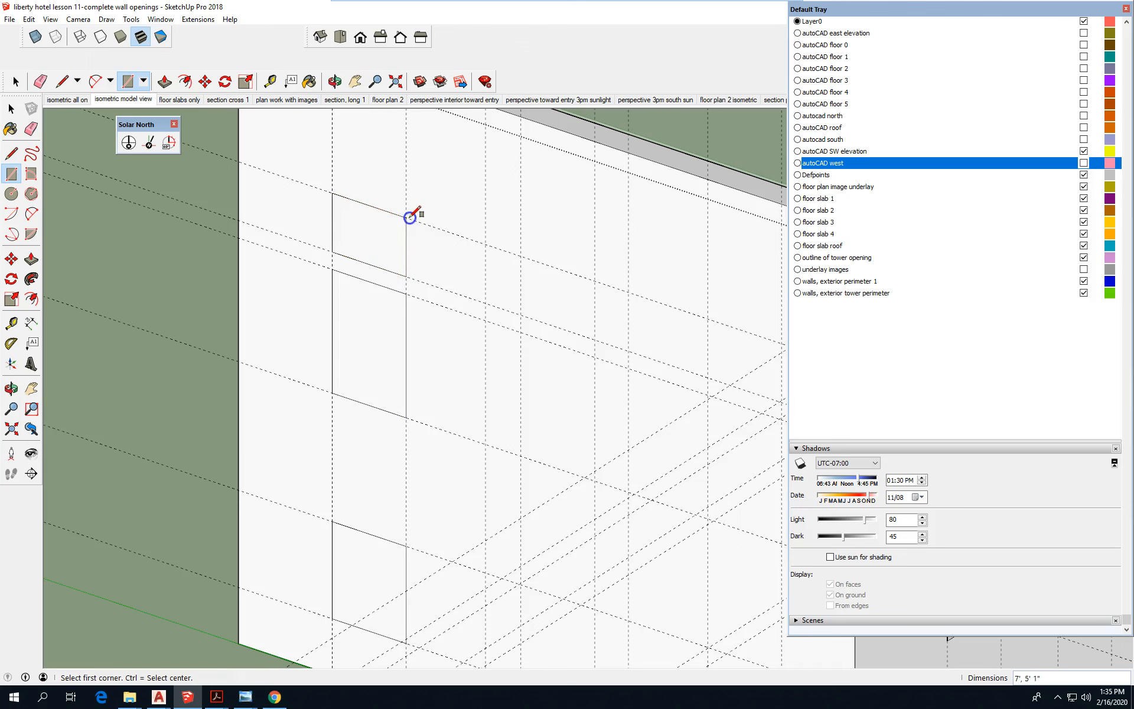
- Draw 7' by 5' 1" rectangles between the panel-base and spring-line guides for the middle and rightmost arched windows
scroll(282, 181, down, 5)
scroll(430, 261, up, 3)
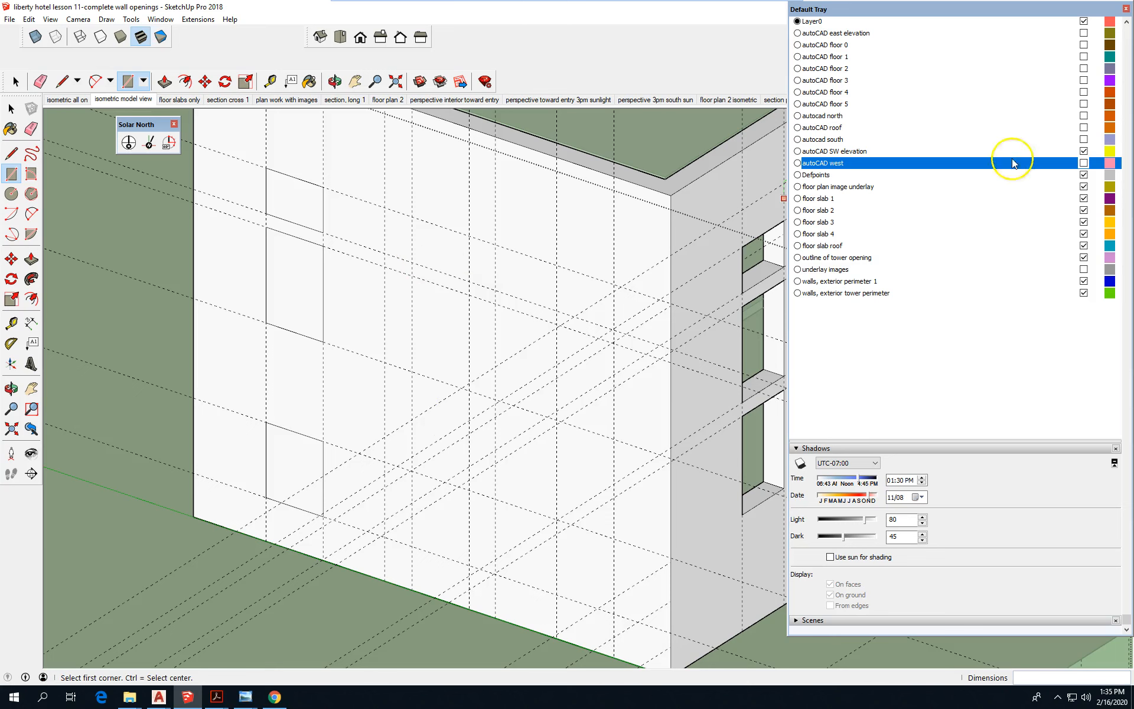
click(1084, 163)
click(1084, 163)
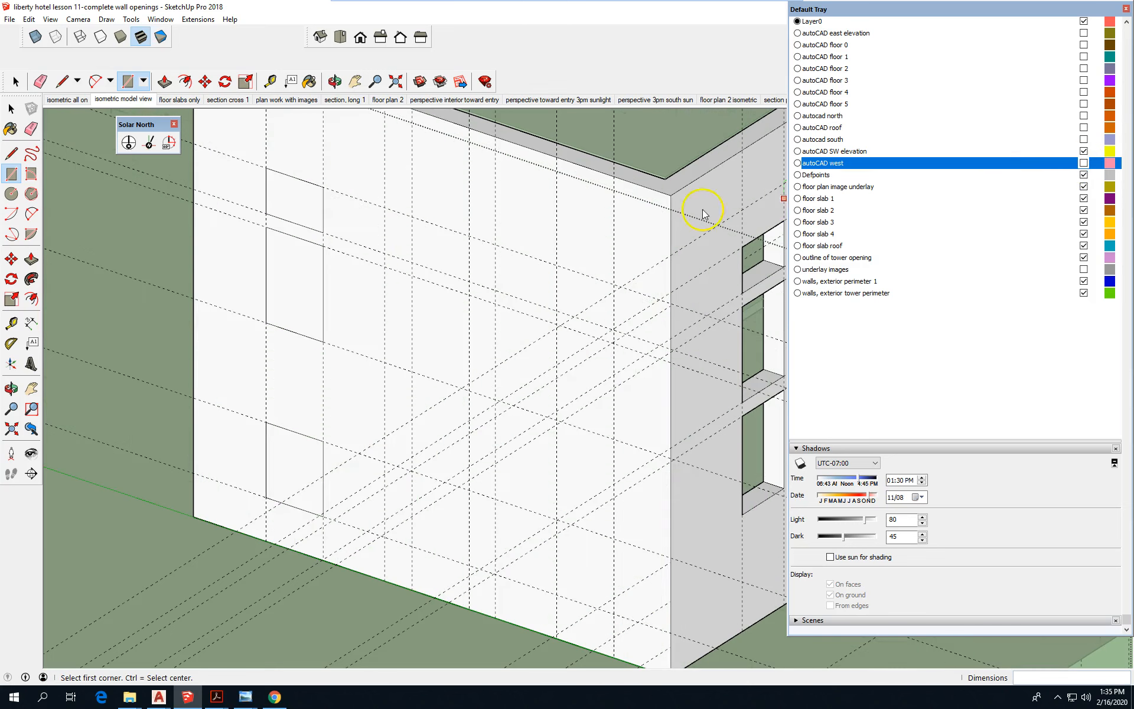
click(411, 261)
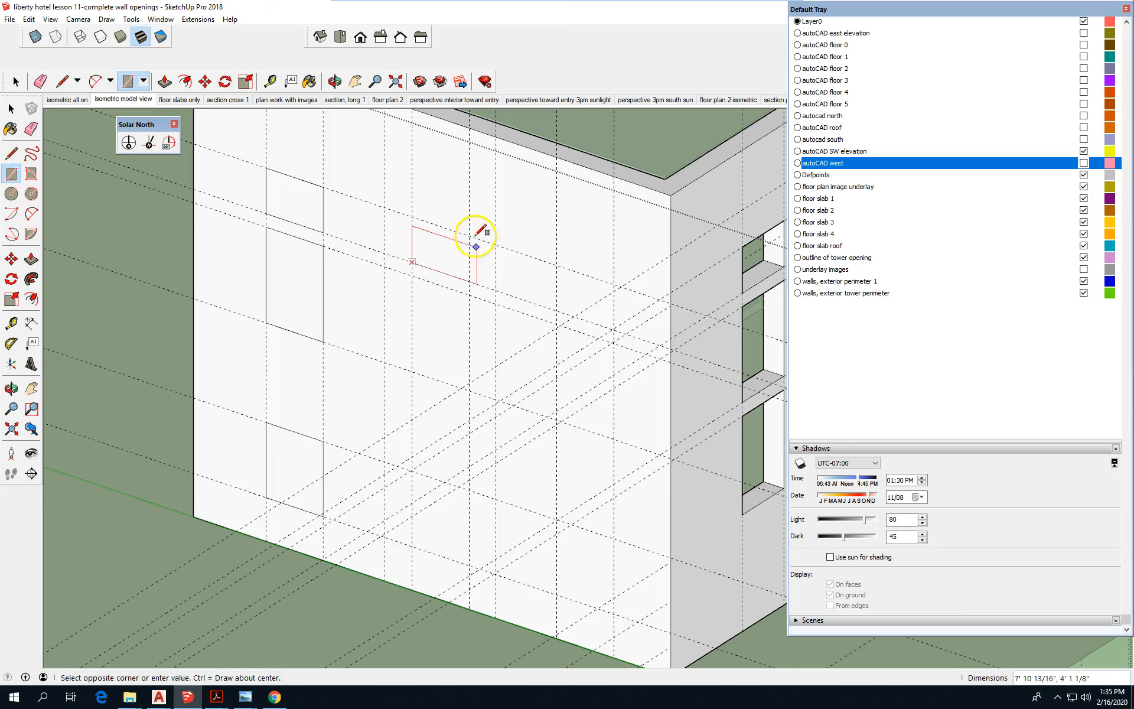
click(470, 235)
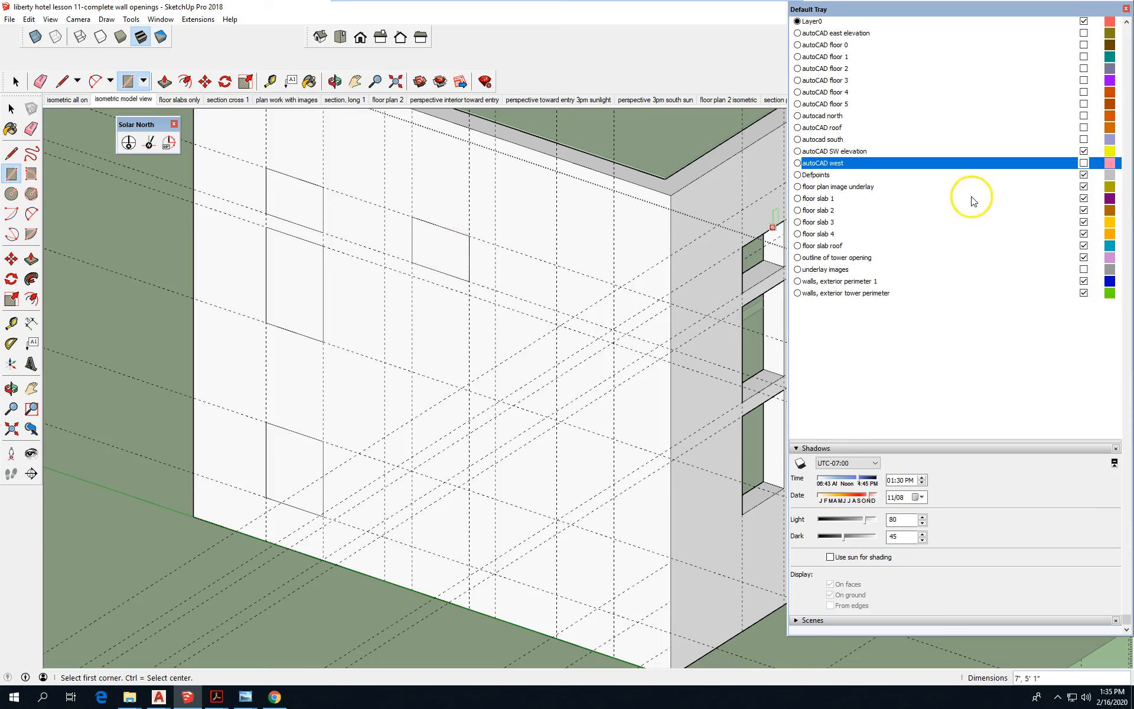
click(557, 313)
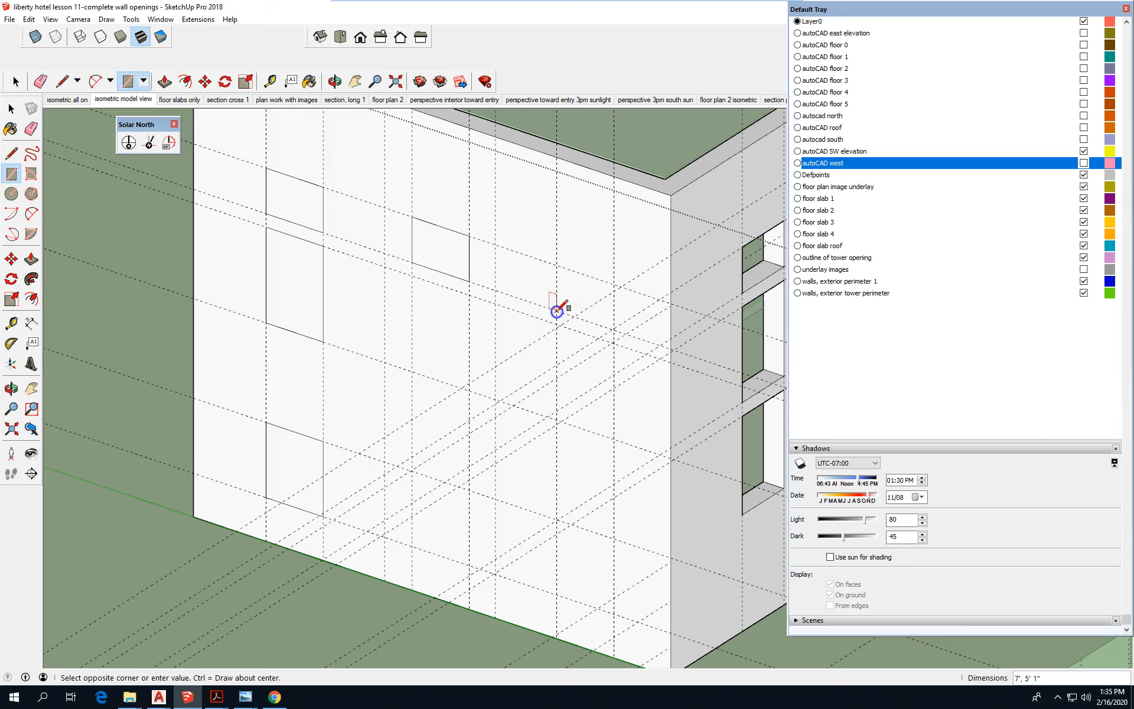
click(614, 283)
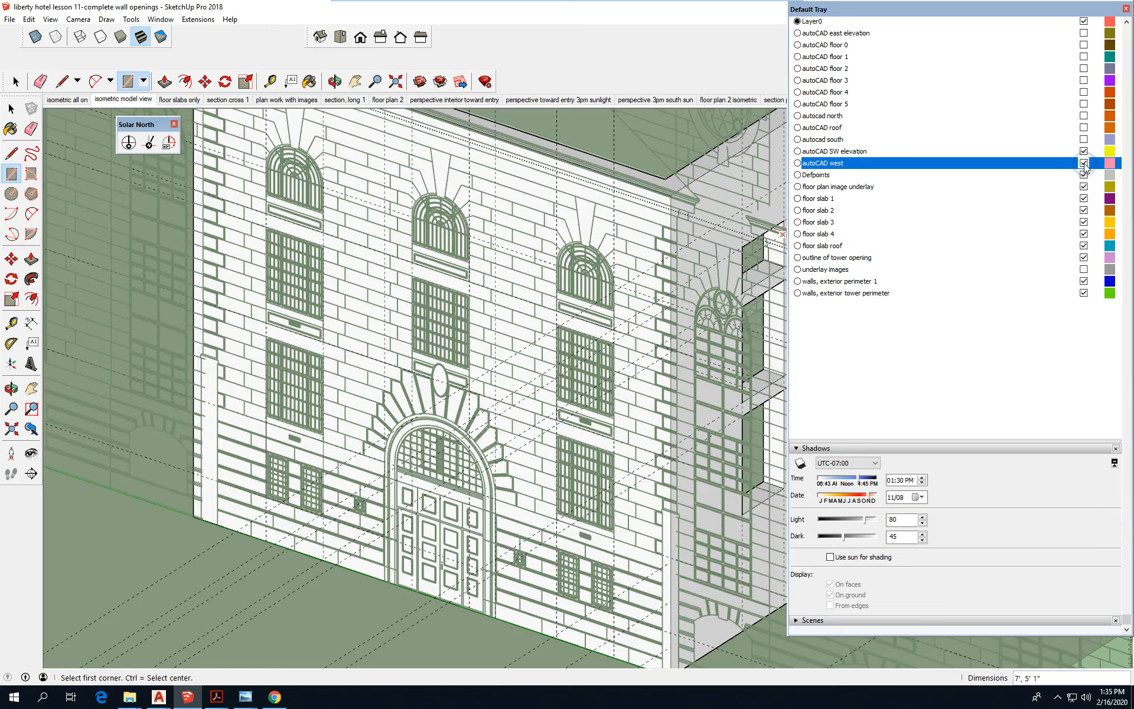
- Hide the autoCAD west layer and draw 7' by 10' 8 3/16" rectangles between the guides for the rightmost and middle bays' upper rectangular windows
click(1084, 163)
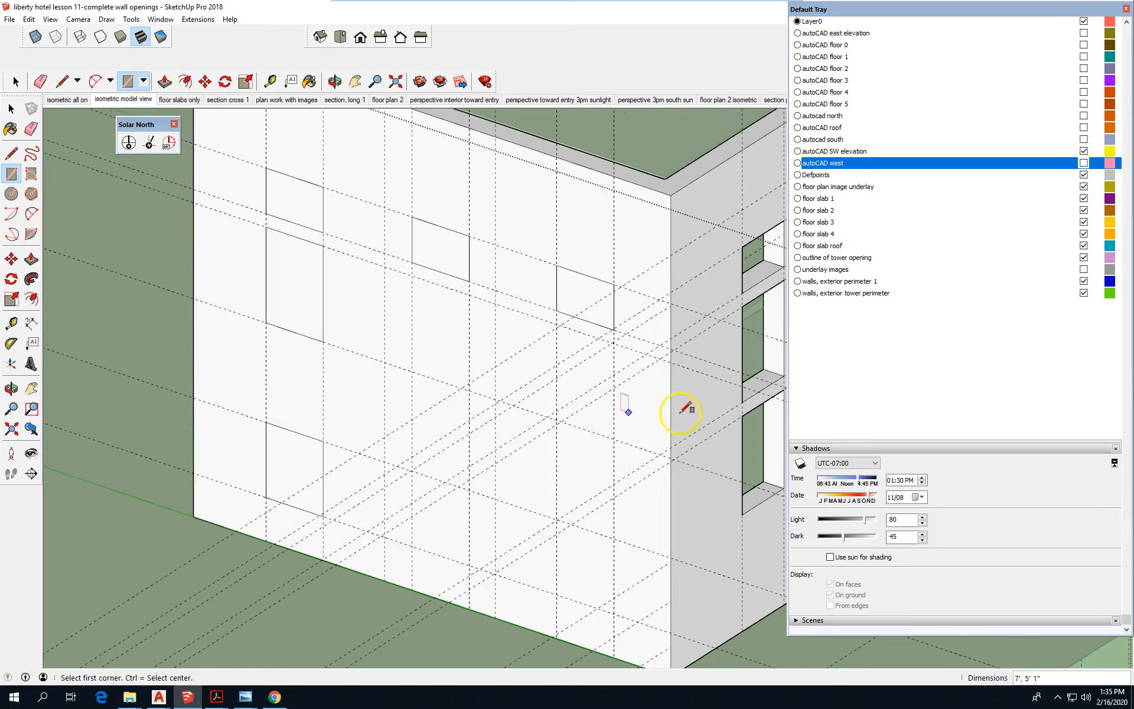
scroll(650, 426, up, 4)
click(590, 446)
click(511, 291)
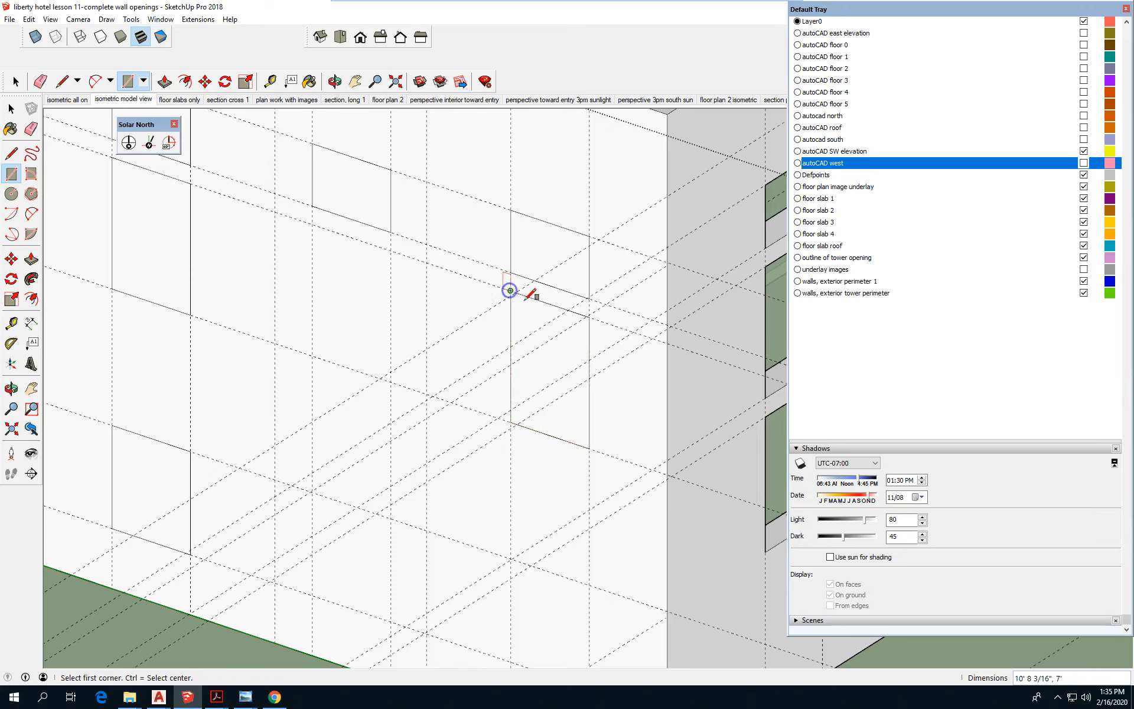
click(312, 225)
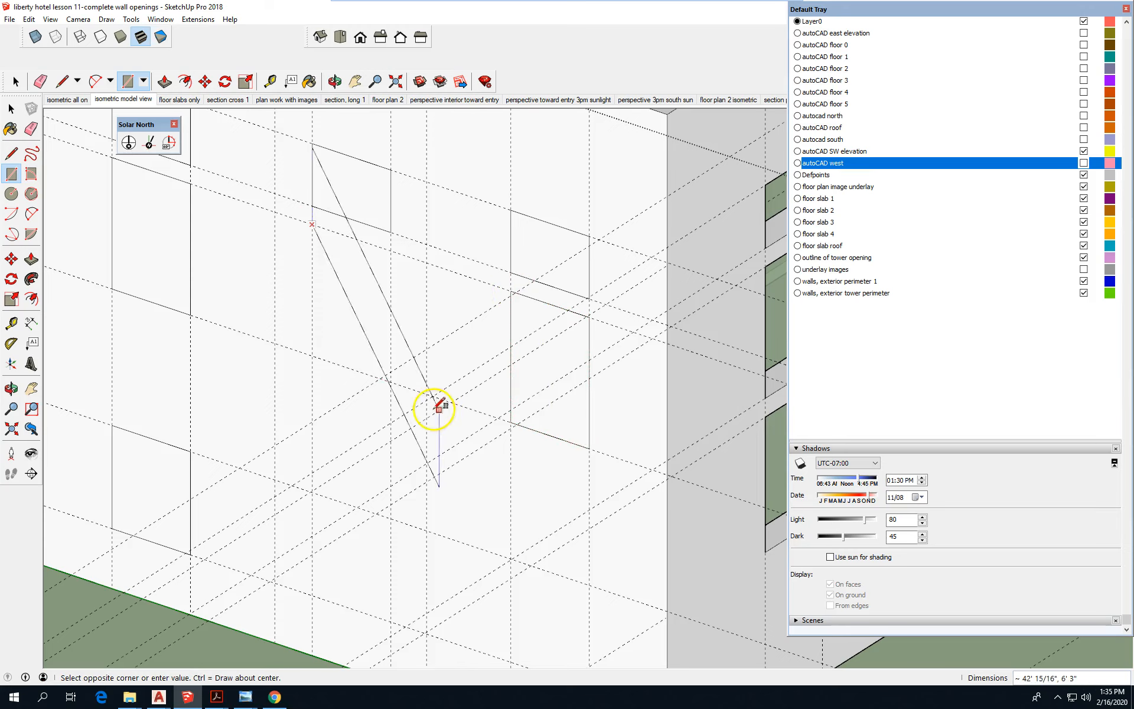
click(391, 381)
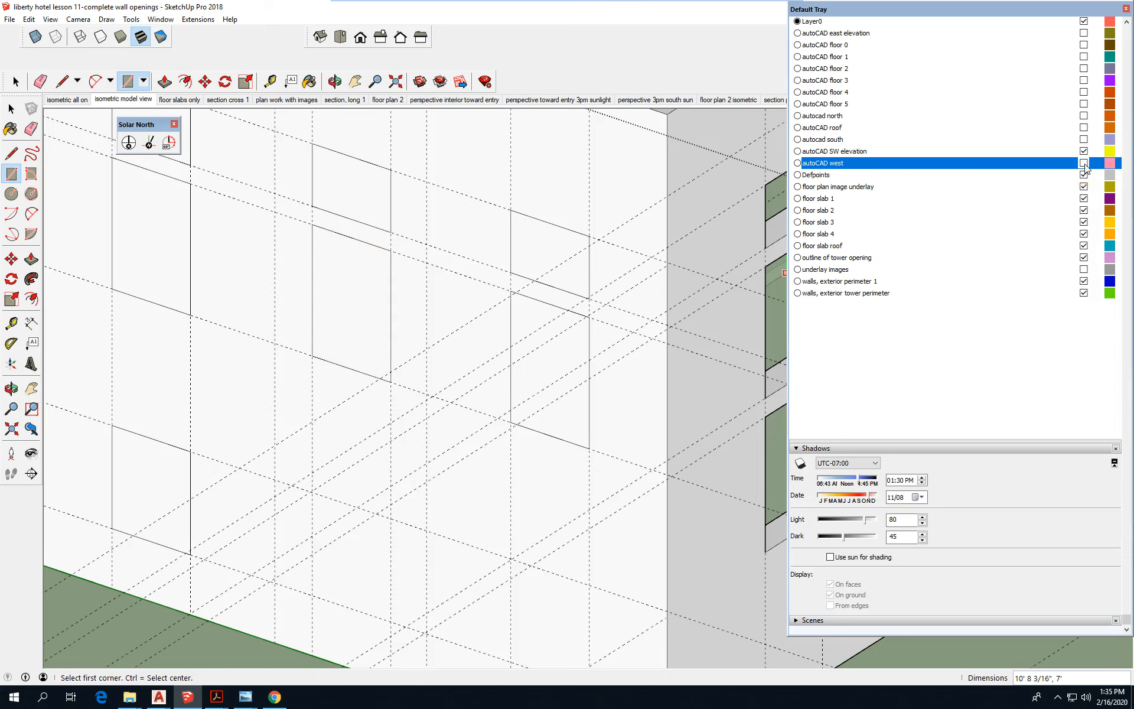
- Check the drawn window outlines against the elevation by switching the autoCAD west layer on and off, ending with it shown
click(1085, 163)
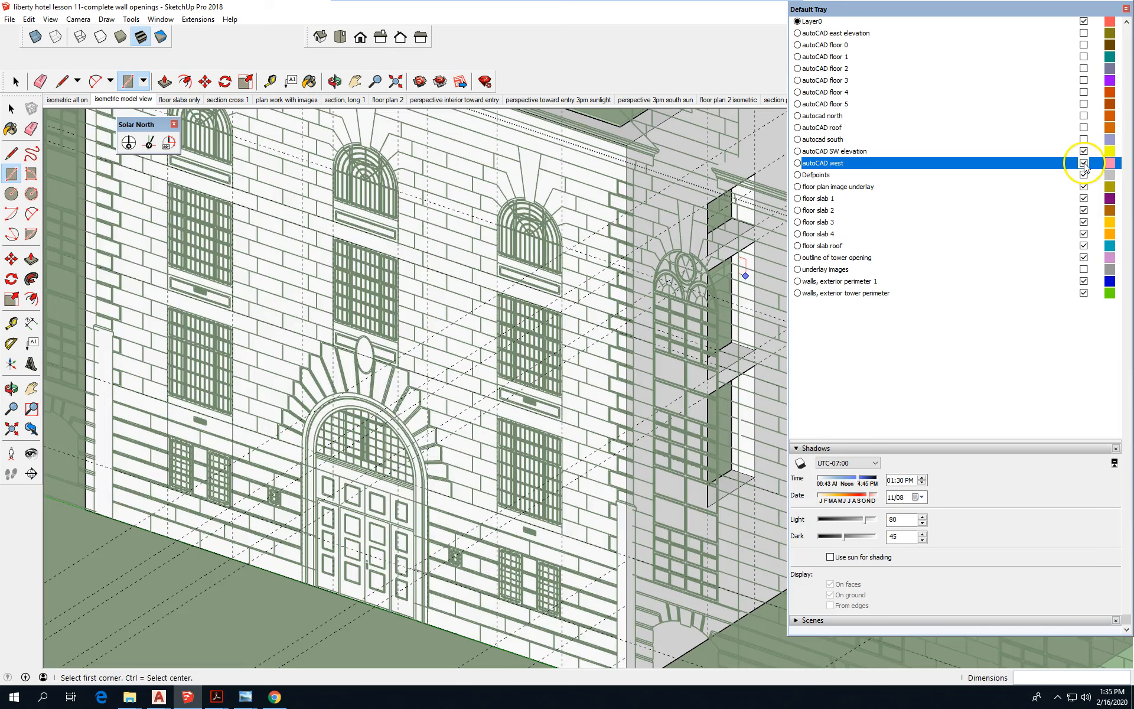
click(1084, 164)
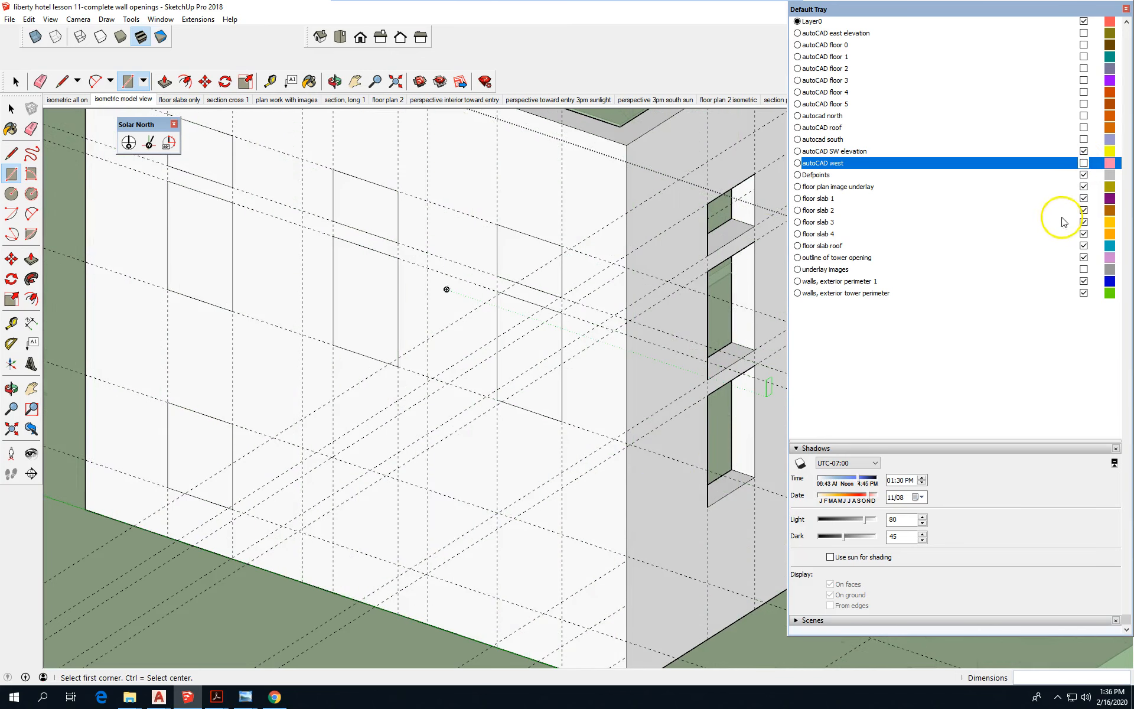
click(1084, 163)
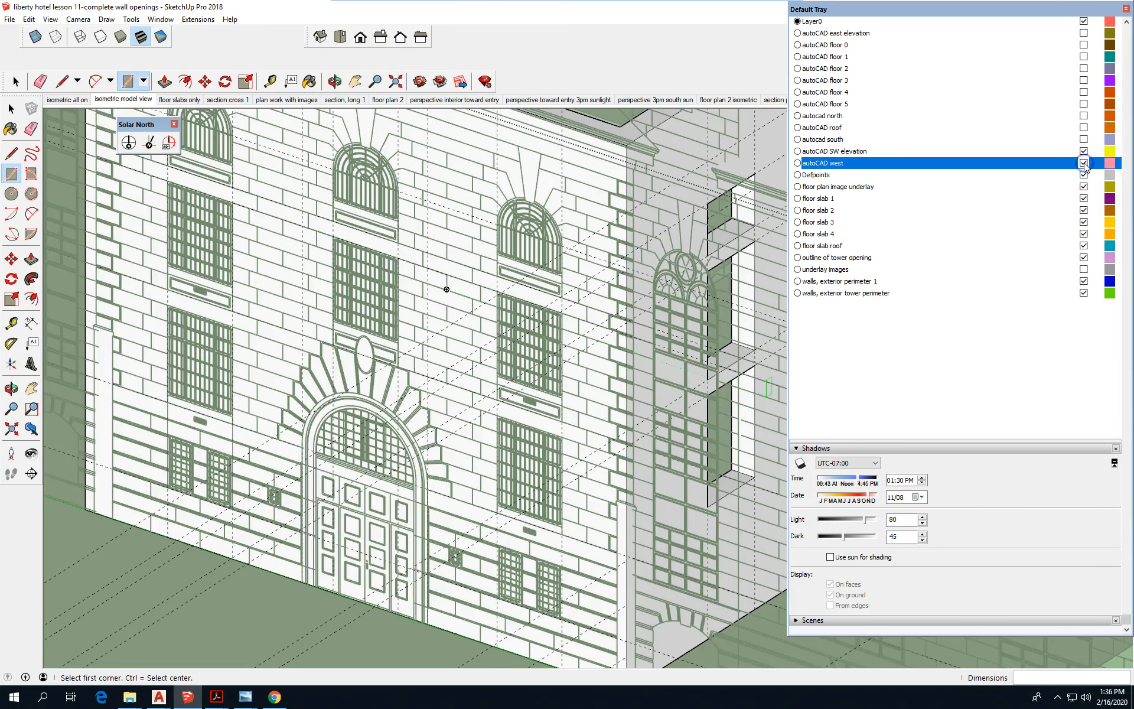
click(1084, 164)
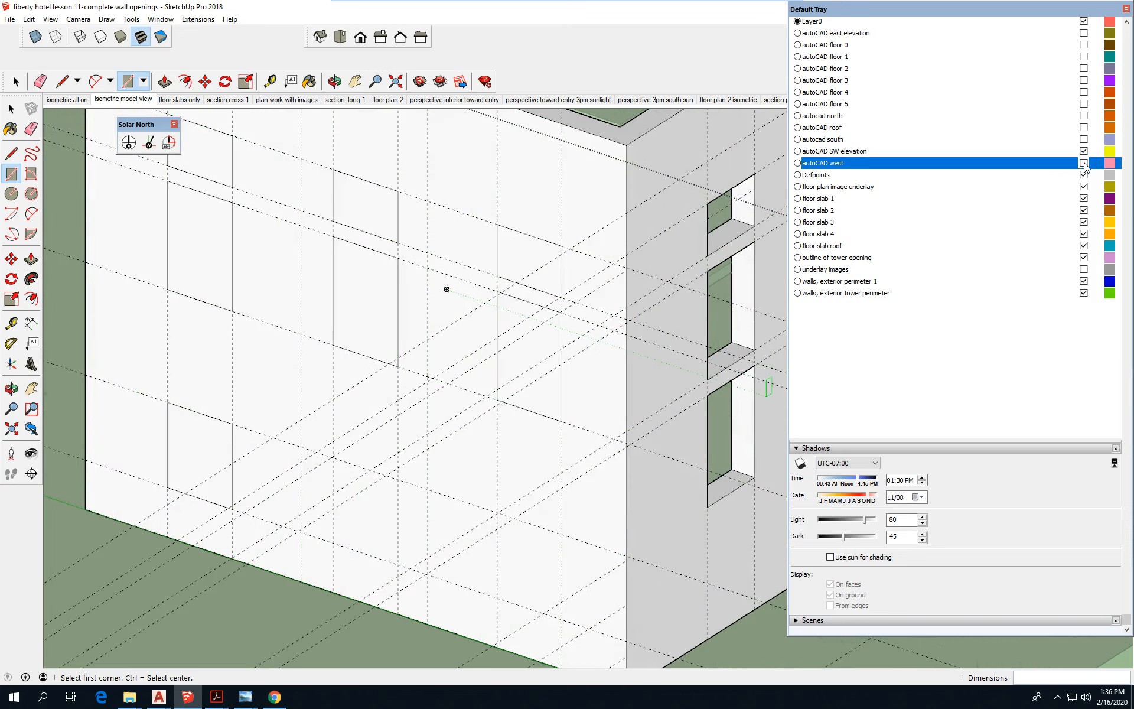
click(1084, 163)
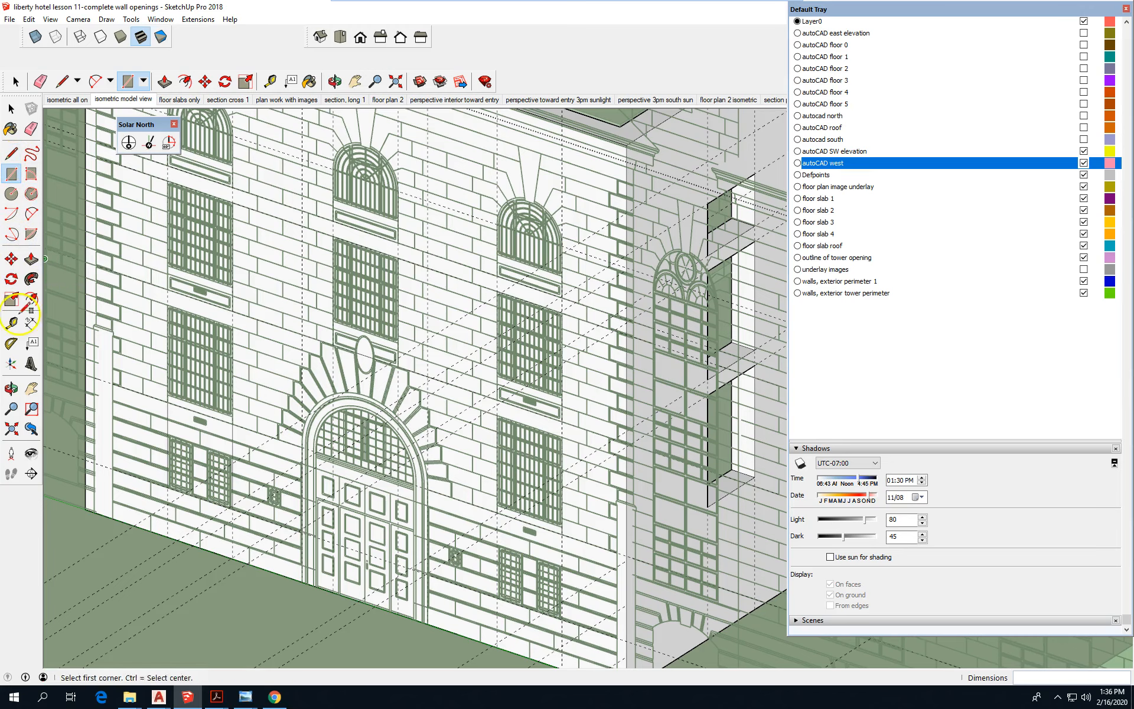
- Try to offset a guide from the arched windows' spring line down to the head of the rightmost bay's lower rectangular window
click(10, 322)
scroll(518, 476, up, 4)
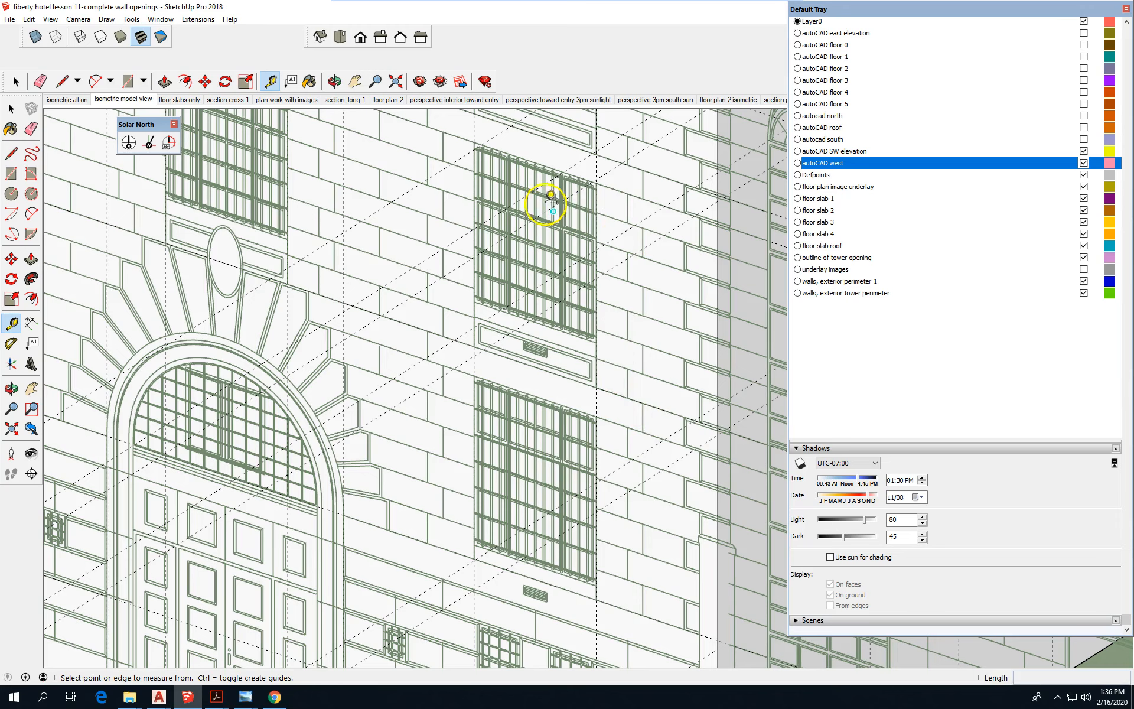
scroll(440, 406, down, 3)
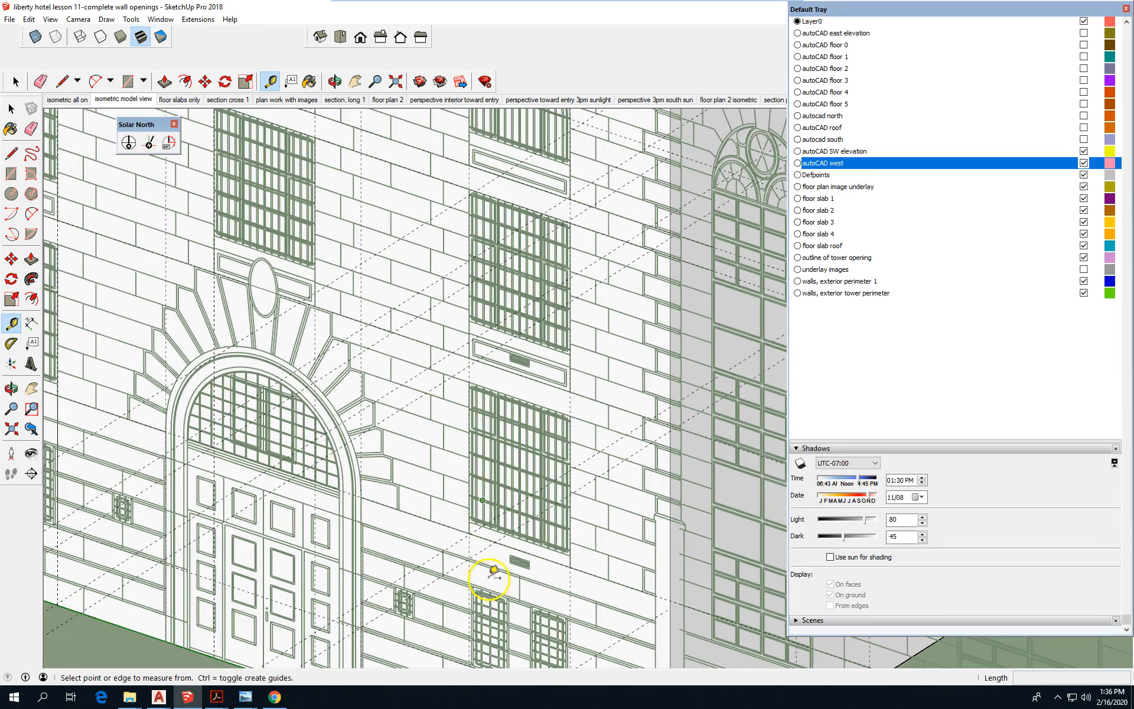
scroll(464, 481, down, 2)
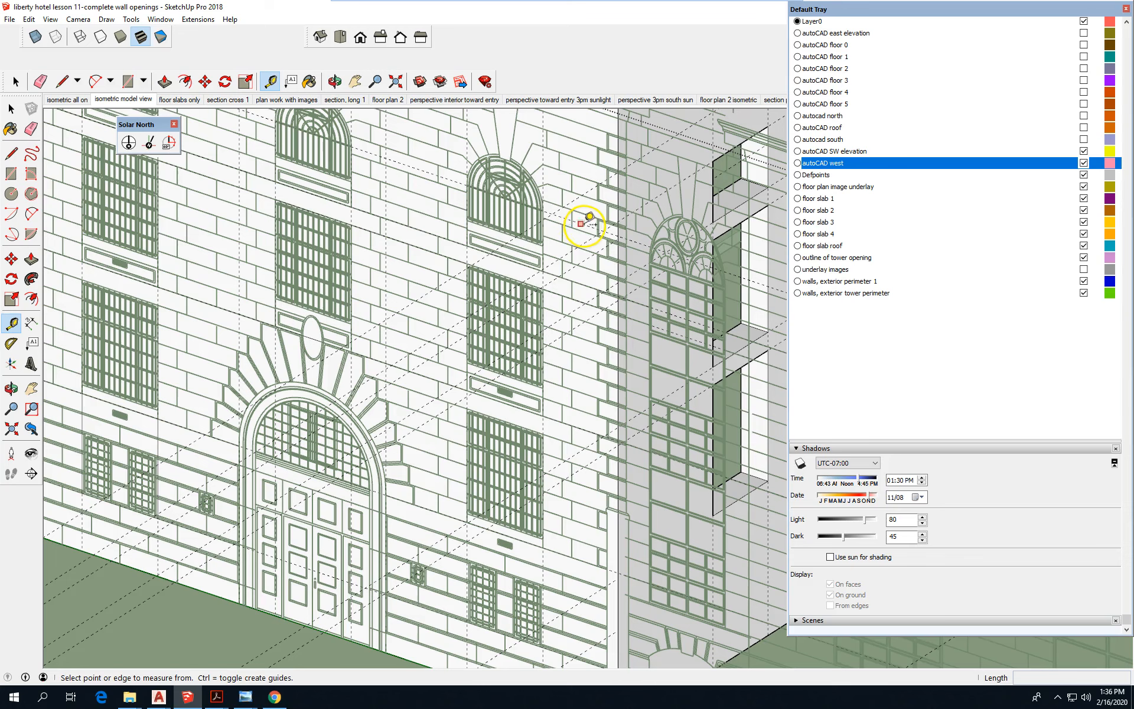
drag(584, 225, 596, 270)
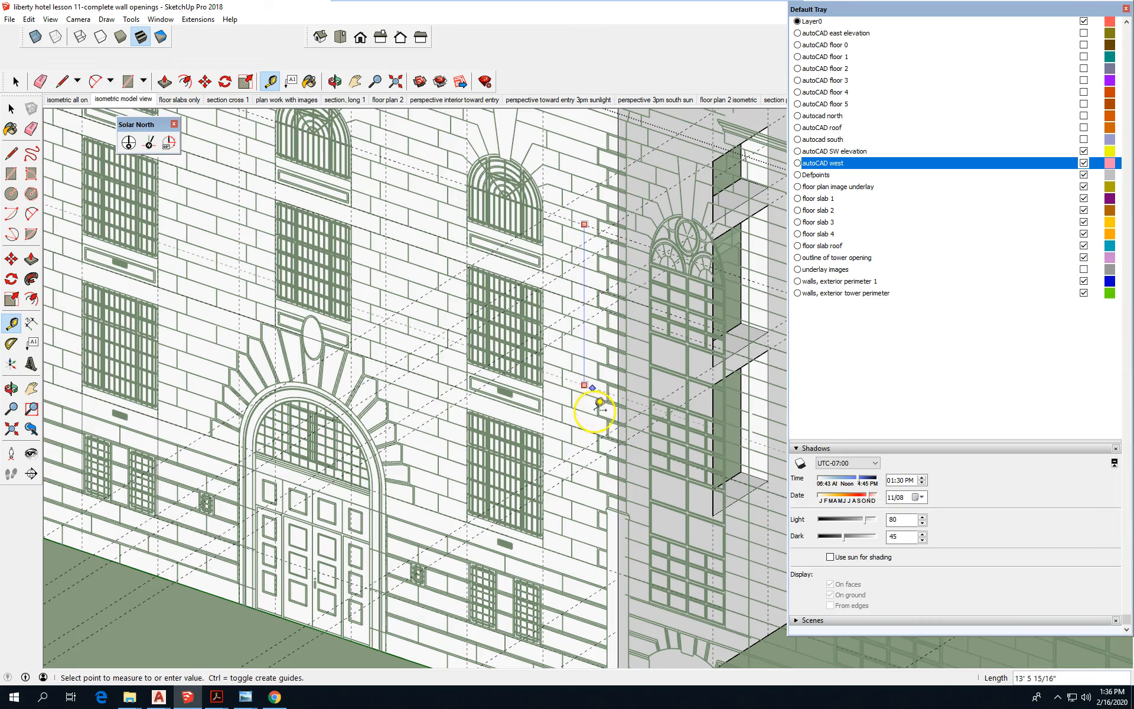
scroll(502, 434, up, 3)
scroll(520, 392, up, 2)
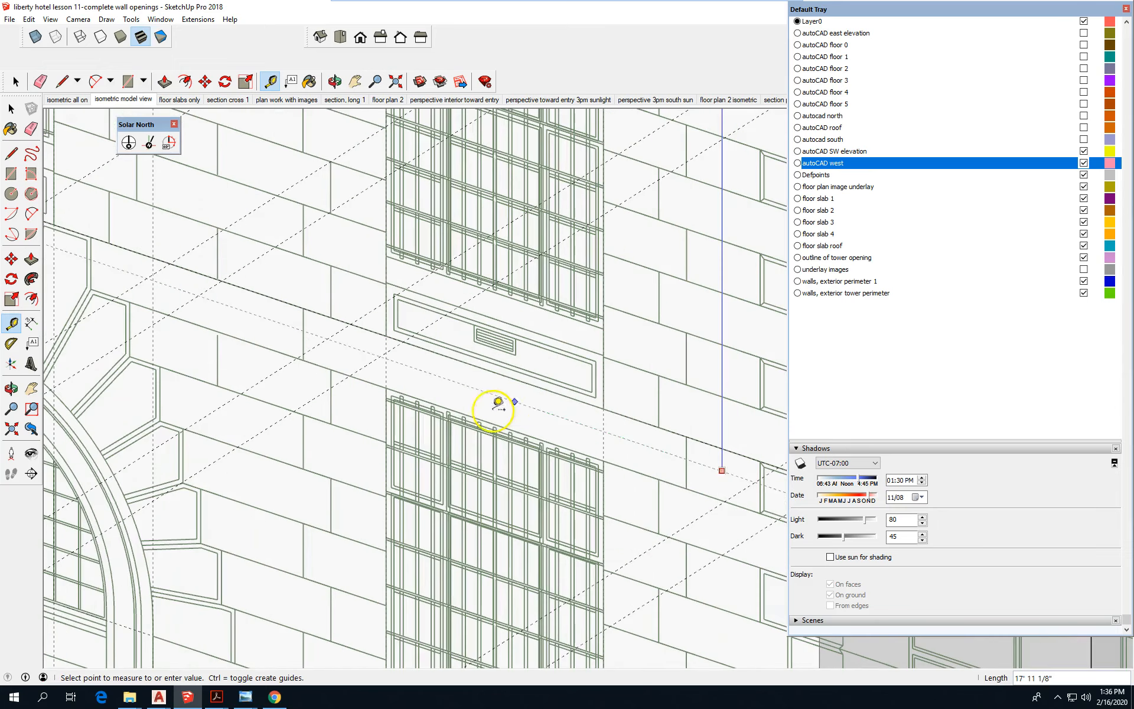
click(452, 409)
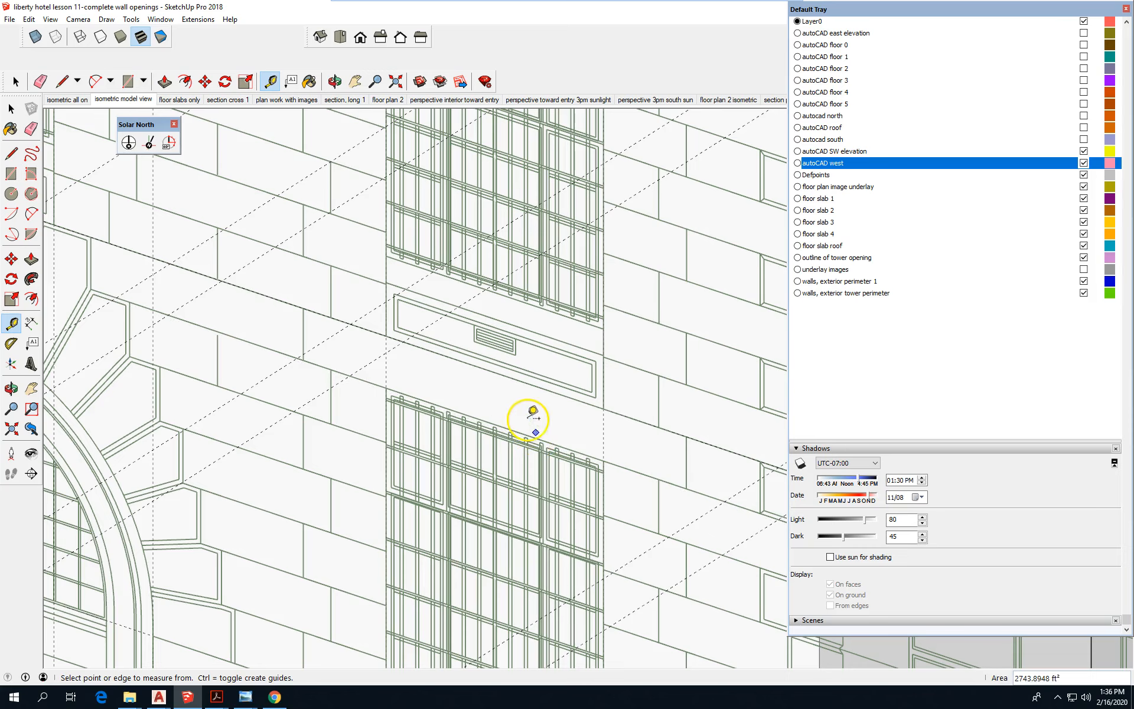
- Retry the guide from the arched windows' spring line, aiming at the upper-left corner of the rightmost bay's lower window
scroll(437, 401, down, 5)
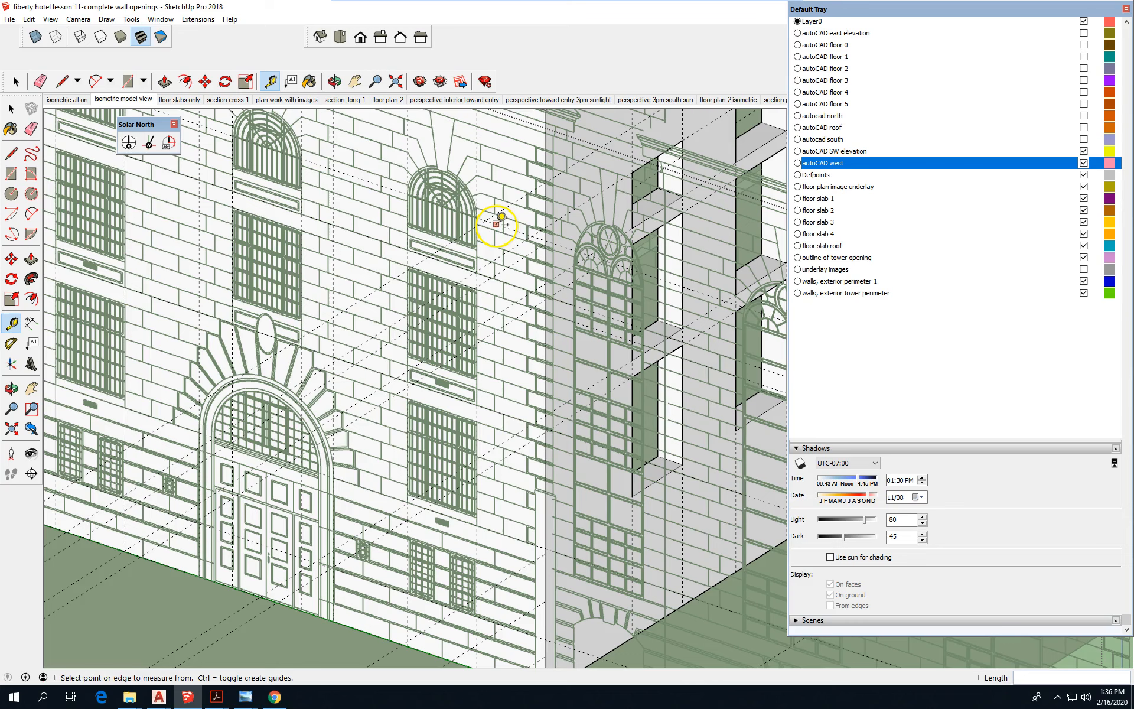
click(496, 224)
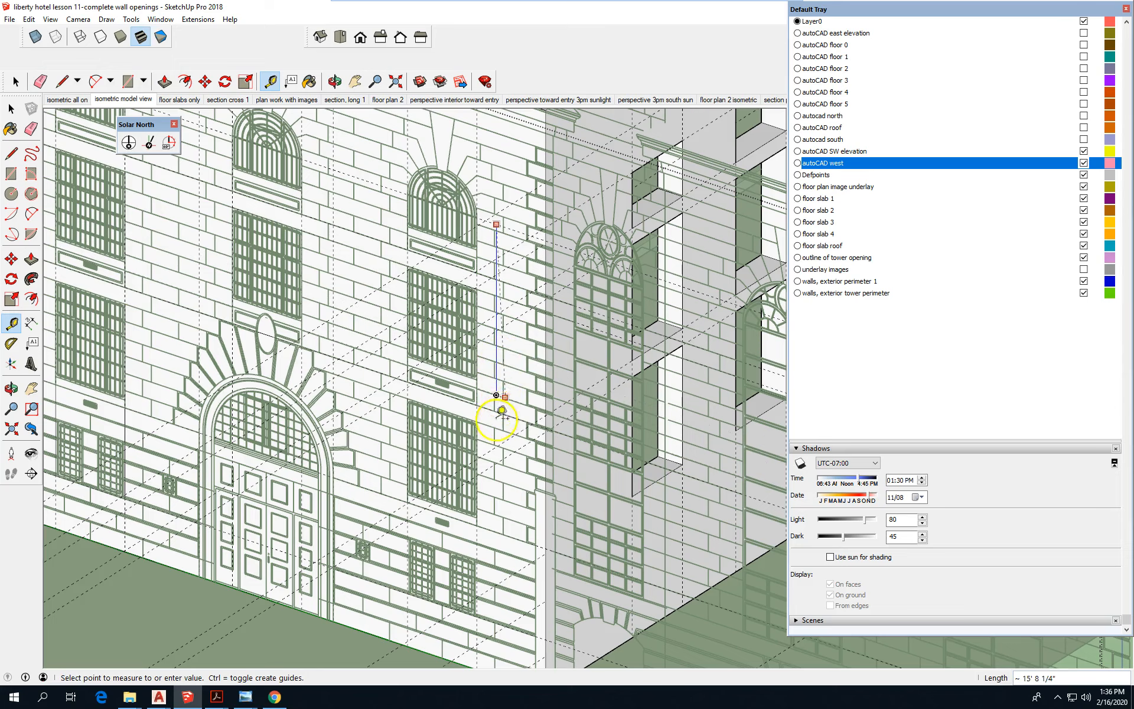
scroll(460, 470, up, 2)
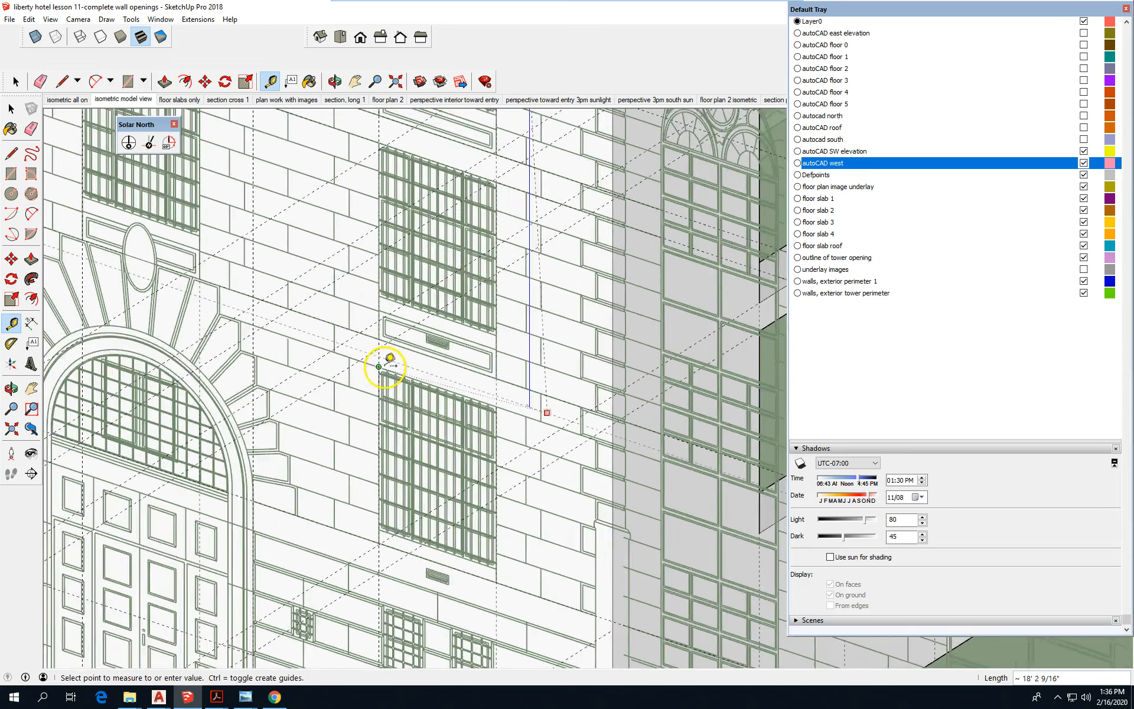
scroll(388, 363, up, 3)
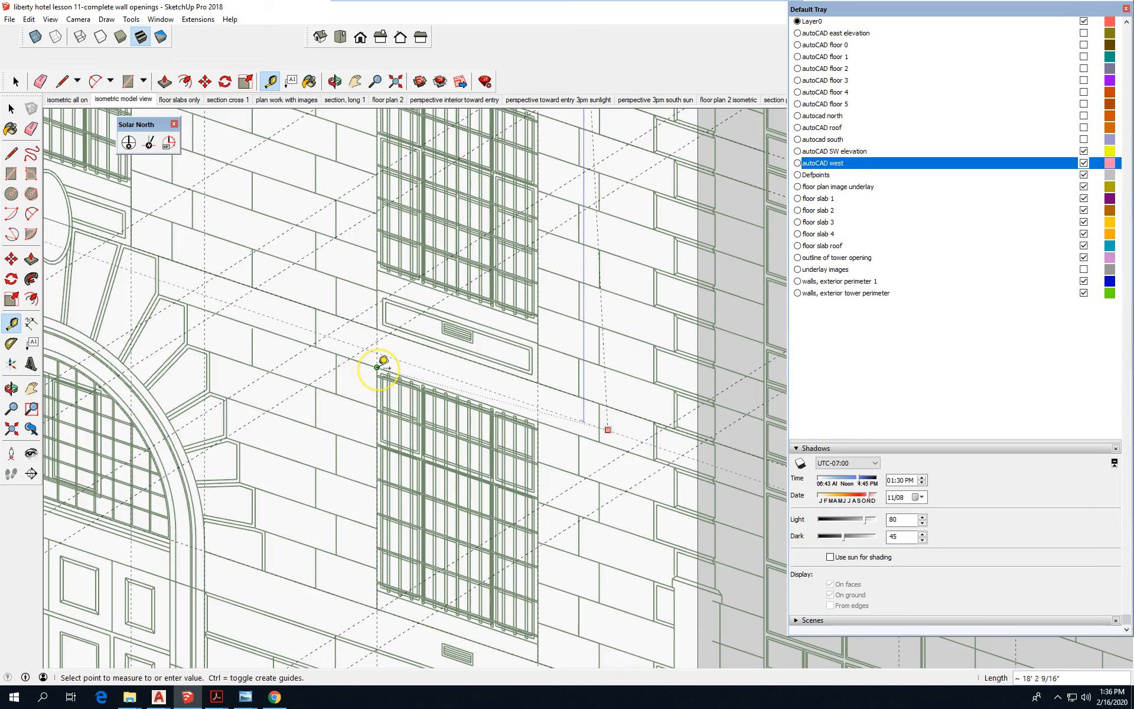
click(383, 360)
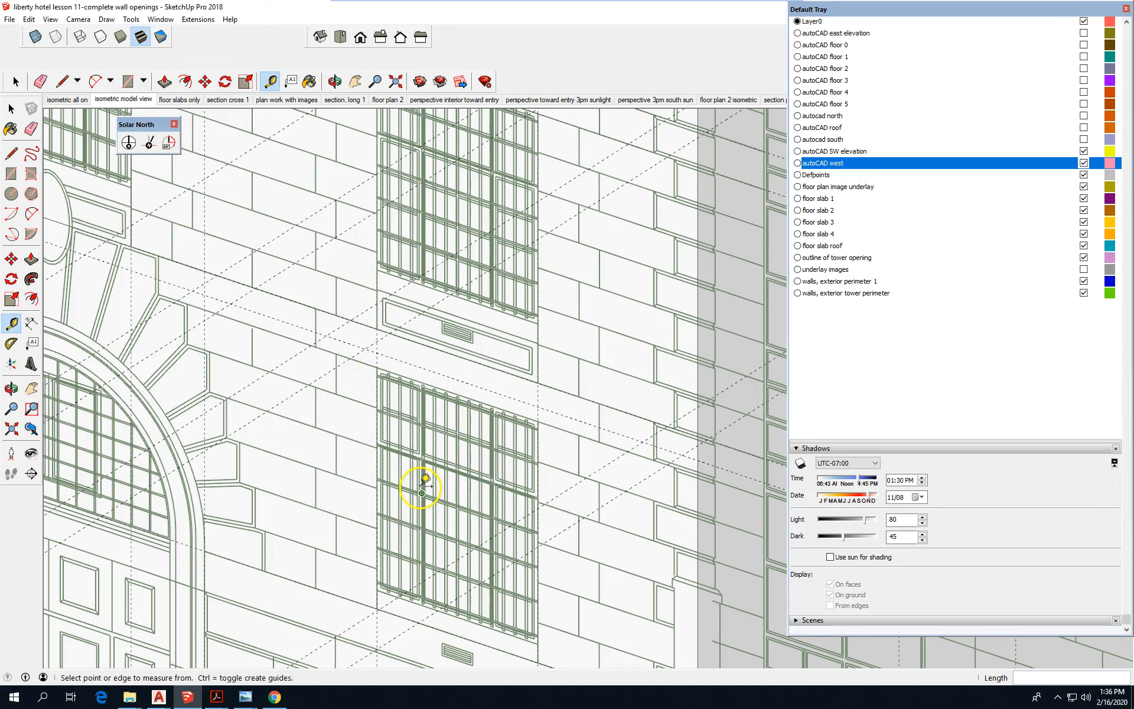
- Review the whole end wall, comparing its guides and outlines with the autoCAD west elevation switched on and off
scroll(388, 429, down, 6)
middle_drag(444, 374, 479, 355)
middle_drag(557, 299, 646, 299)
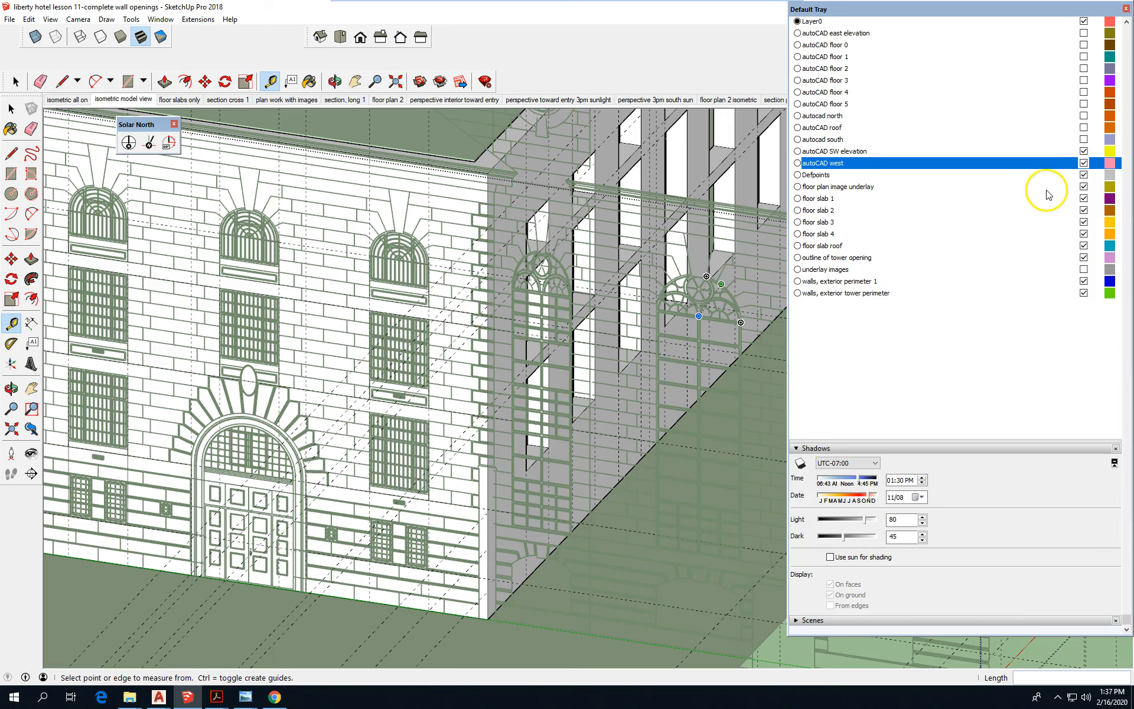
click(1084, 163)
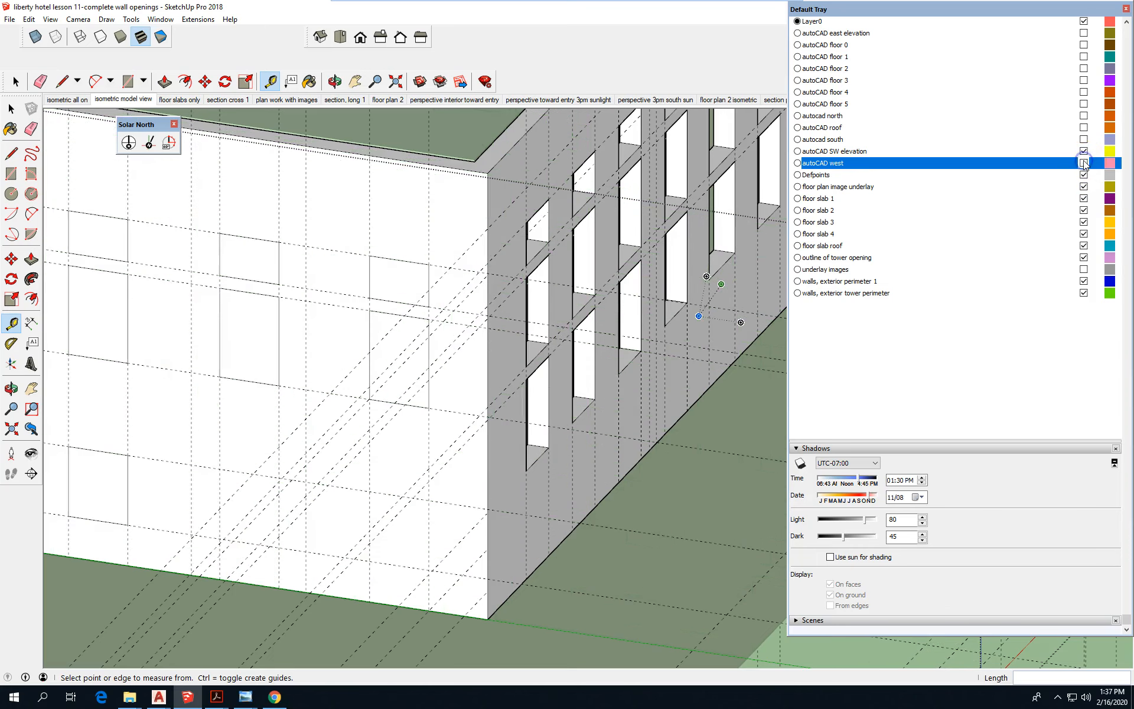
click(1084, 163)
click(1084, 163)
click(1084, 163)
- Try to offset a guide upward from the guide line beneath the rightmost lower window, checking it with the elevation hidden and shown
scroll(390, 500, up, 5)
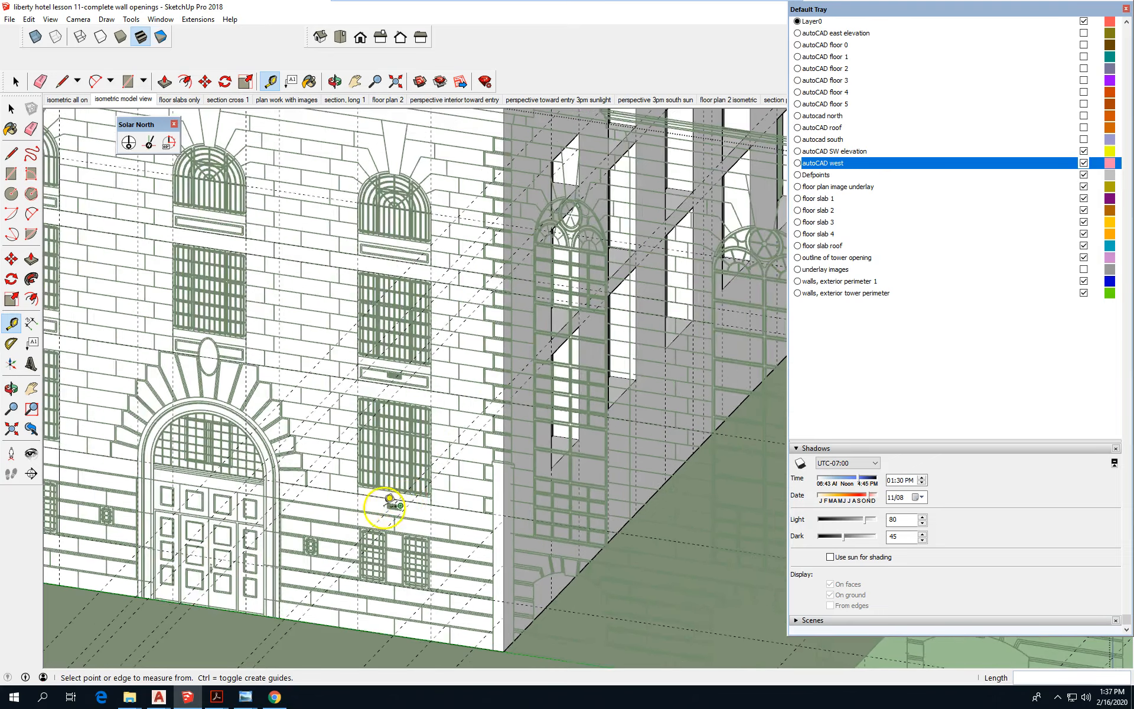
scroll(342, 500, up, 3)
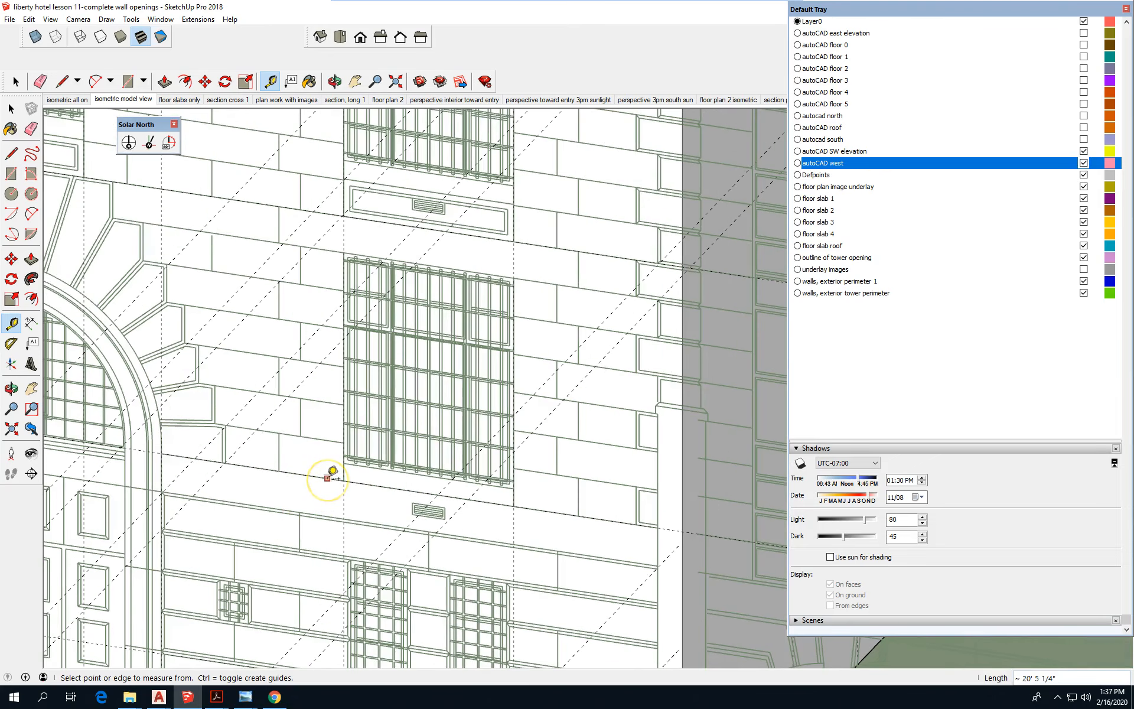
click(13, 78)
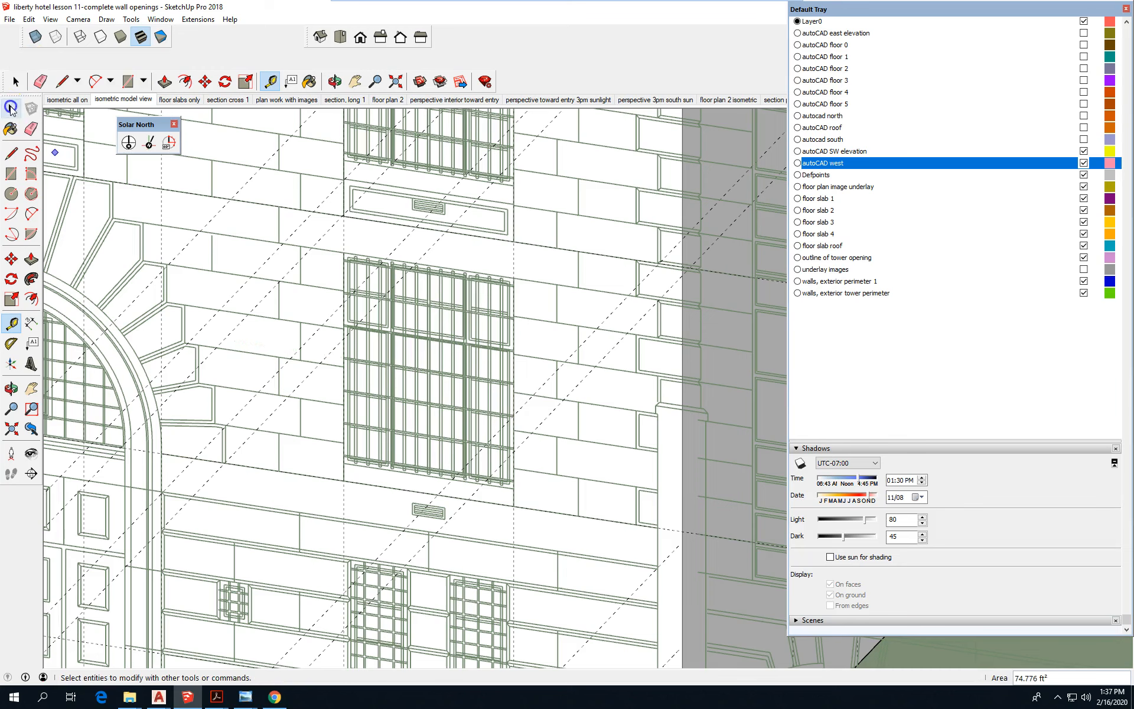
click(11, 324)
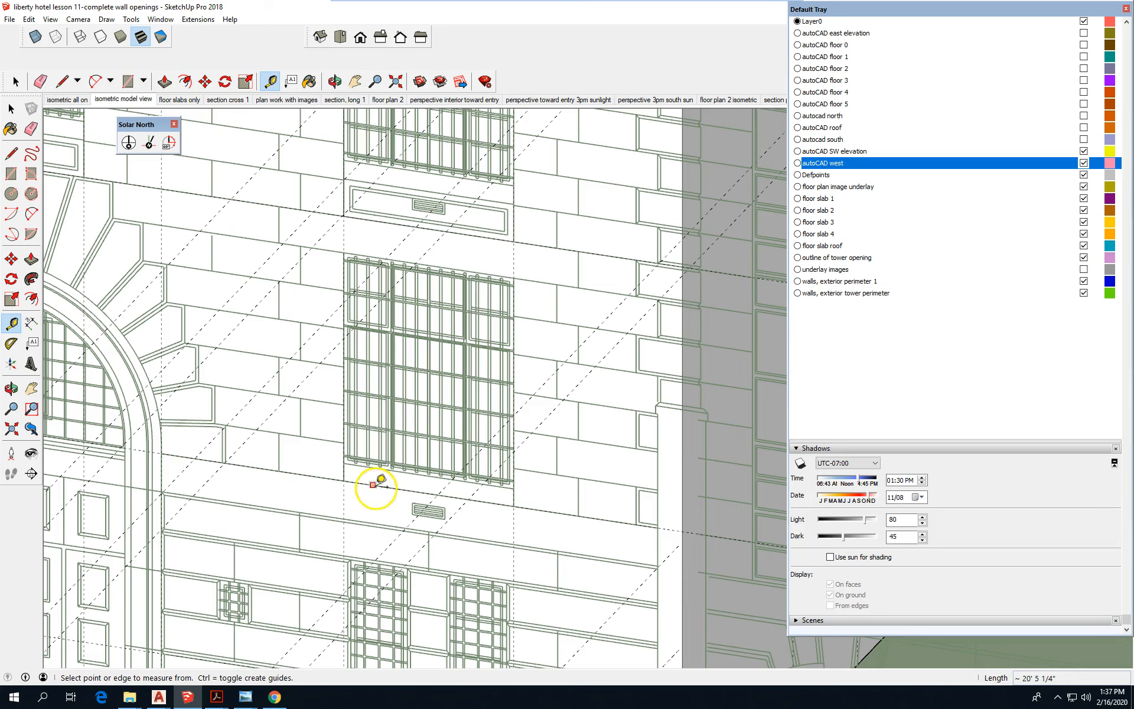
click(672, 529)
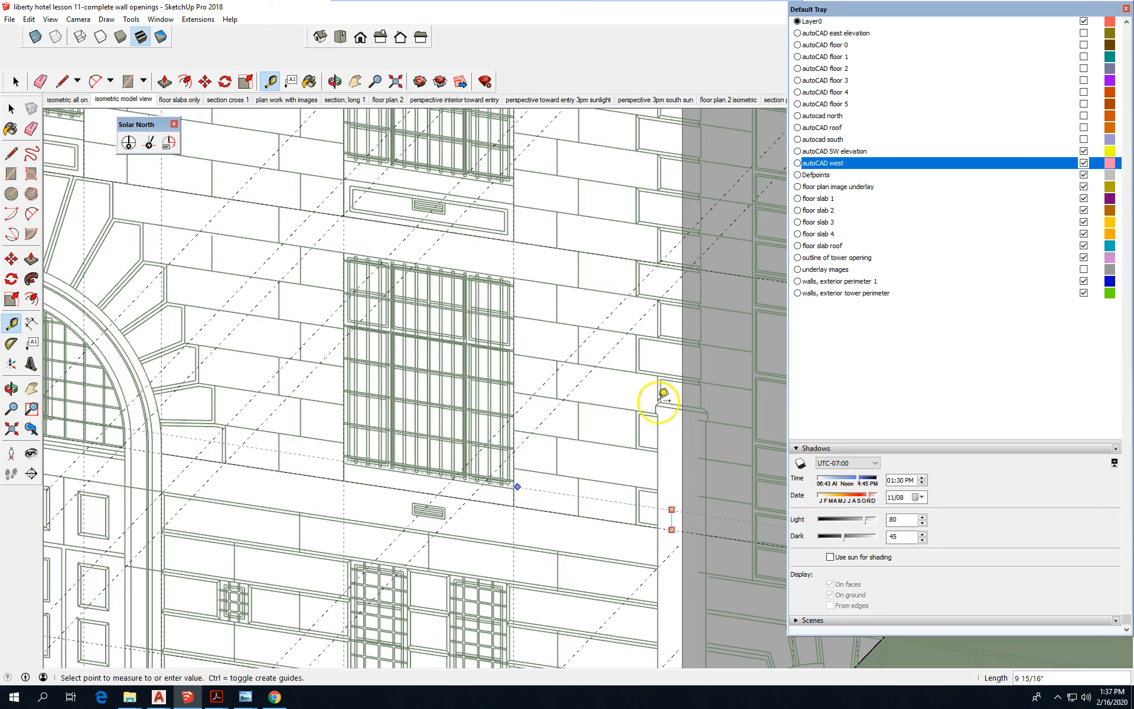
click(1084, 163)
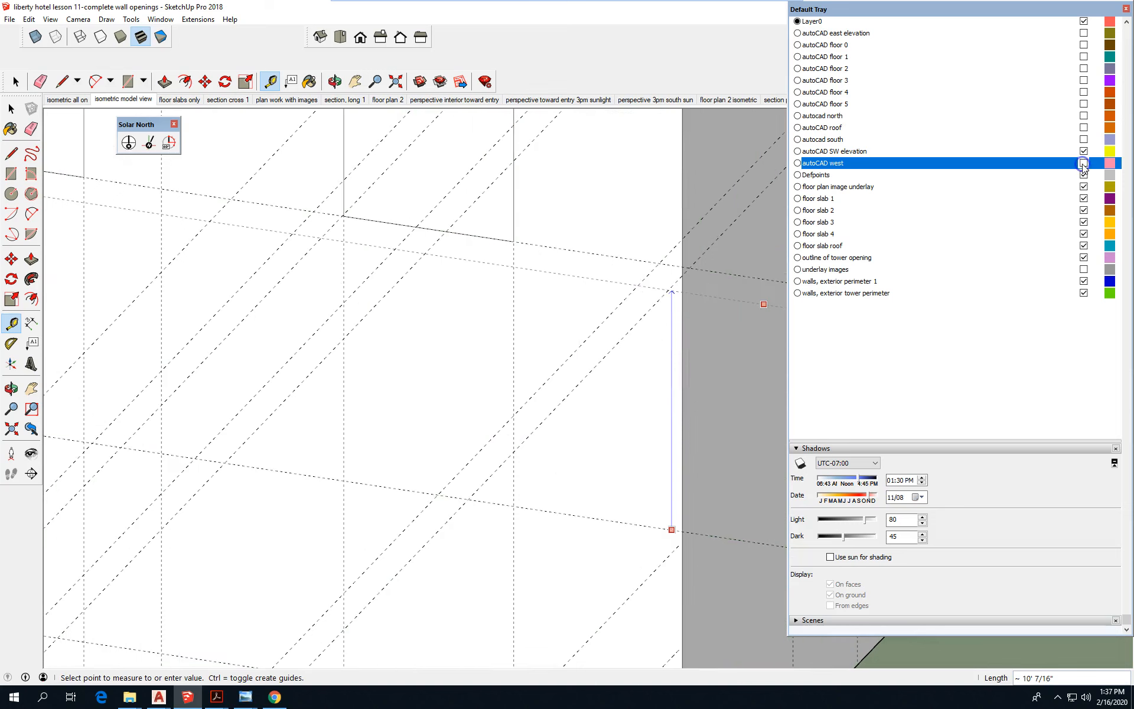
click(1084, 163)
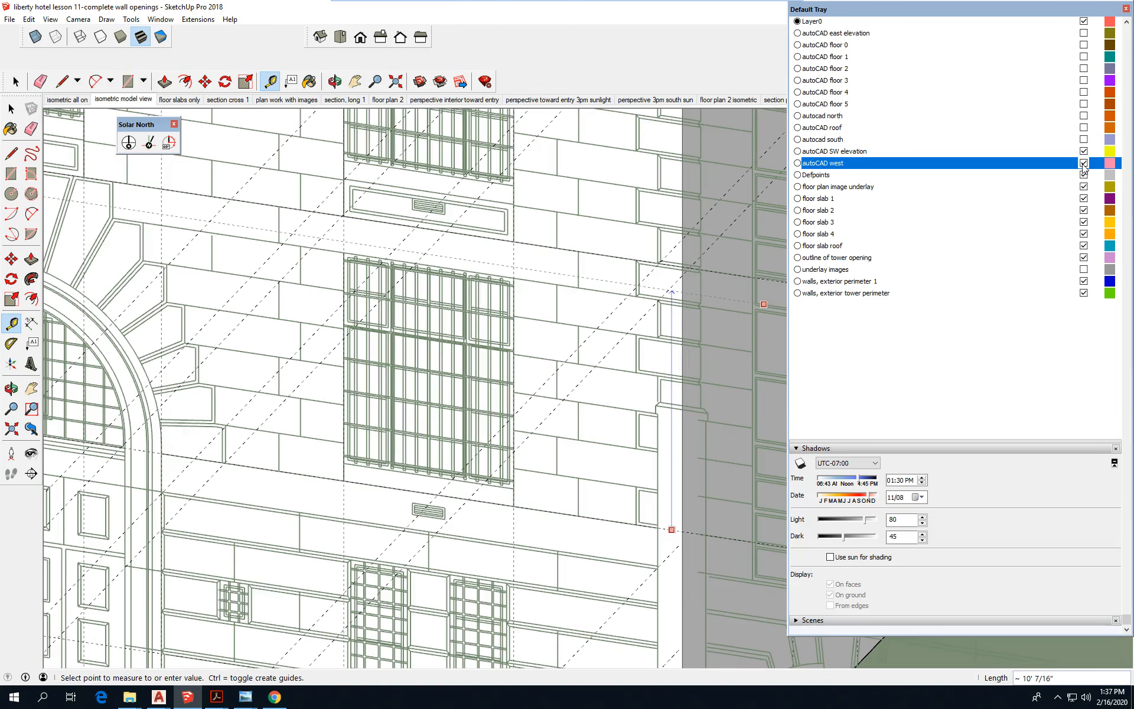
- Hide the autoCAD west layer, draw a 7' by about 11' 1" rectangle in the rightmost bay's lower window area, and undo it
click(1083, 163)
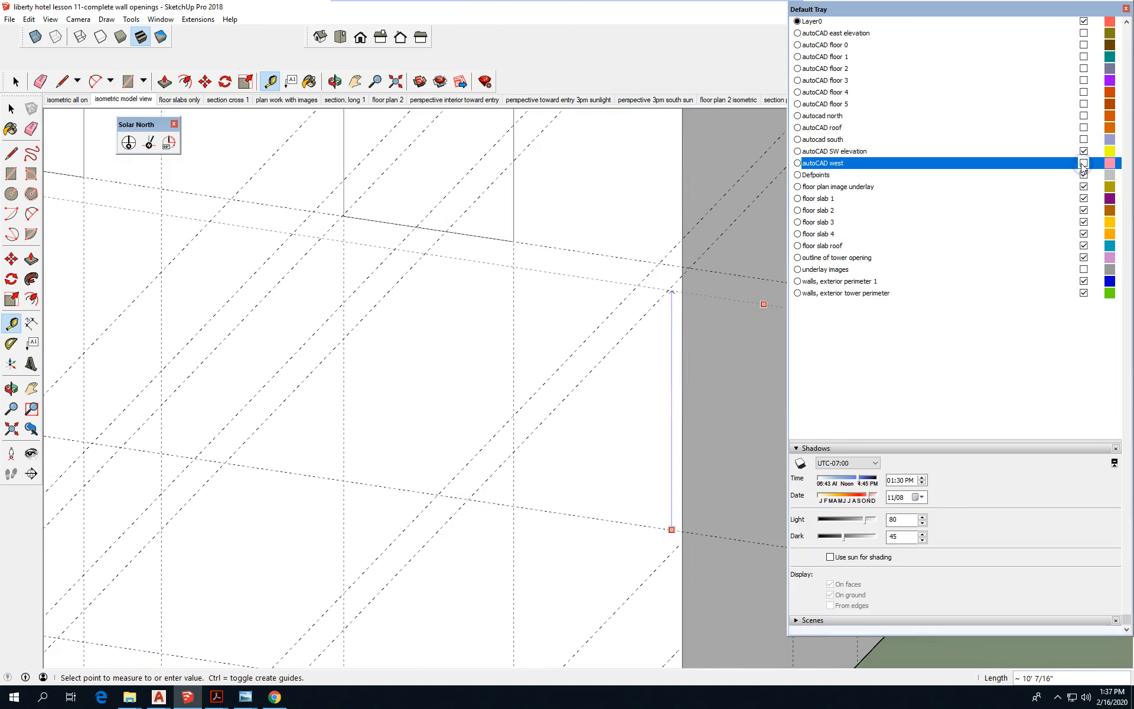
click(10, 173)
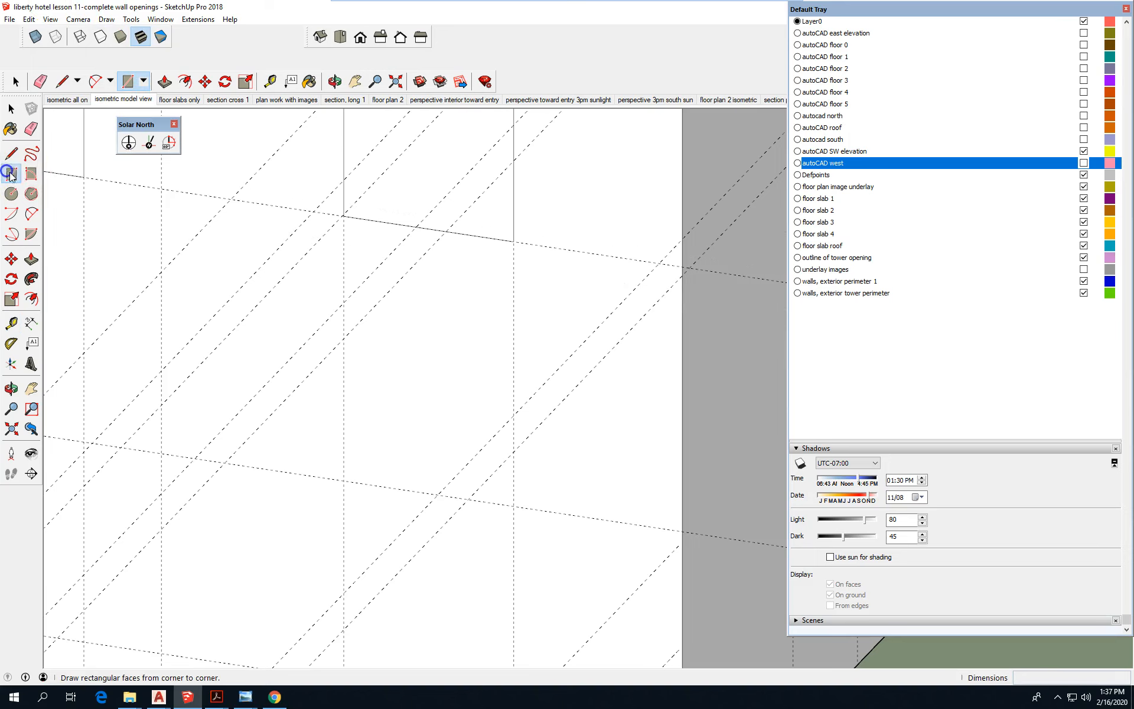
click(514, 505)
scroll(342, 221, up, 3)
click(344, 220)
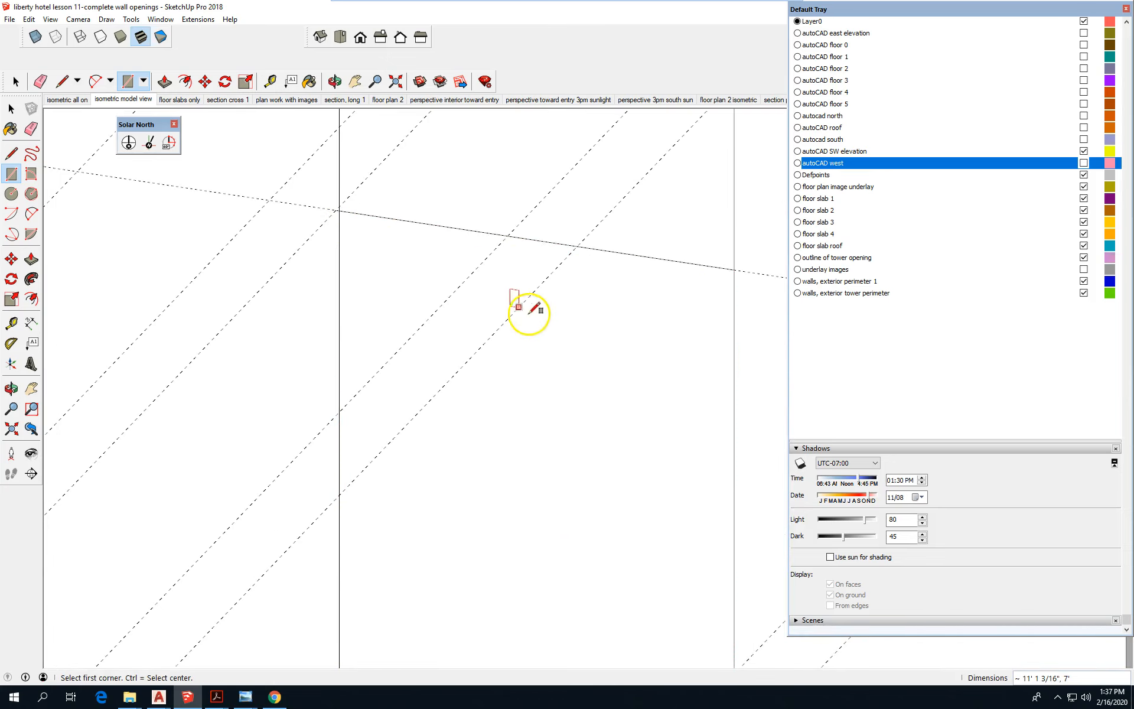
scroll(595, 322, down, 2)
scroll(595, 322, down, 1)
key(ctrl)
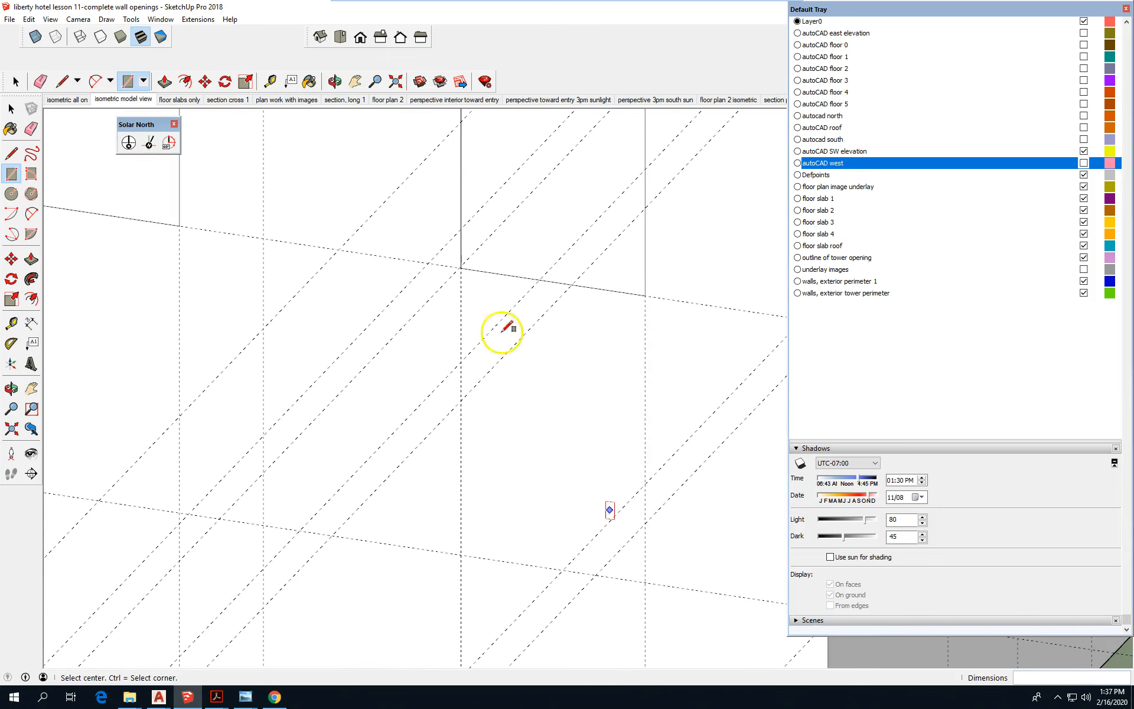
- Show the autoCAD west layer again to check the lower windows against the guides
scroll(473, 272, up, 1)
scroll(481, 277, up, 2)
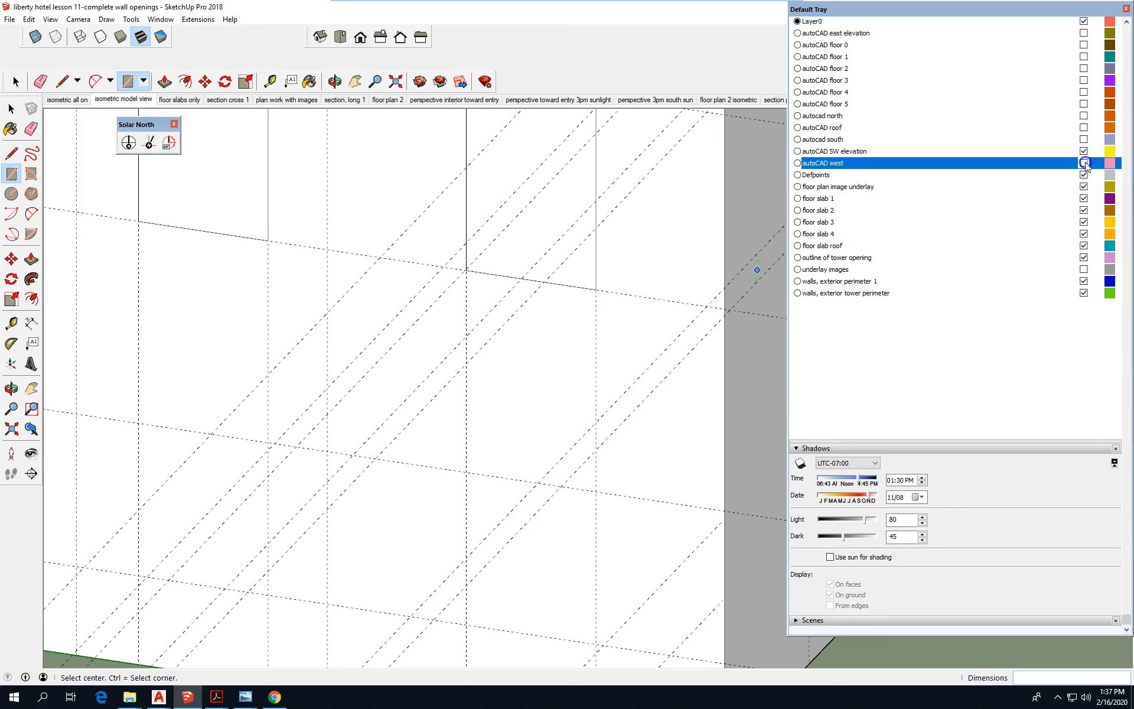
click(1084, 163)
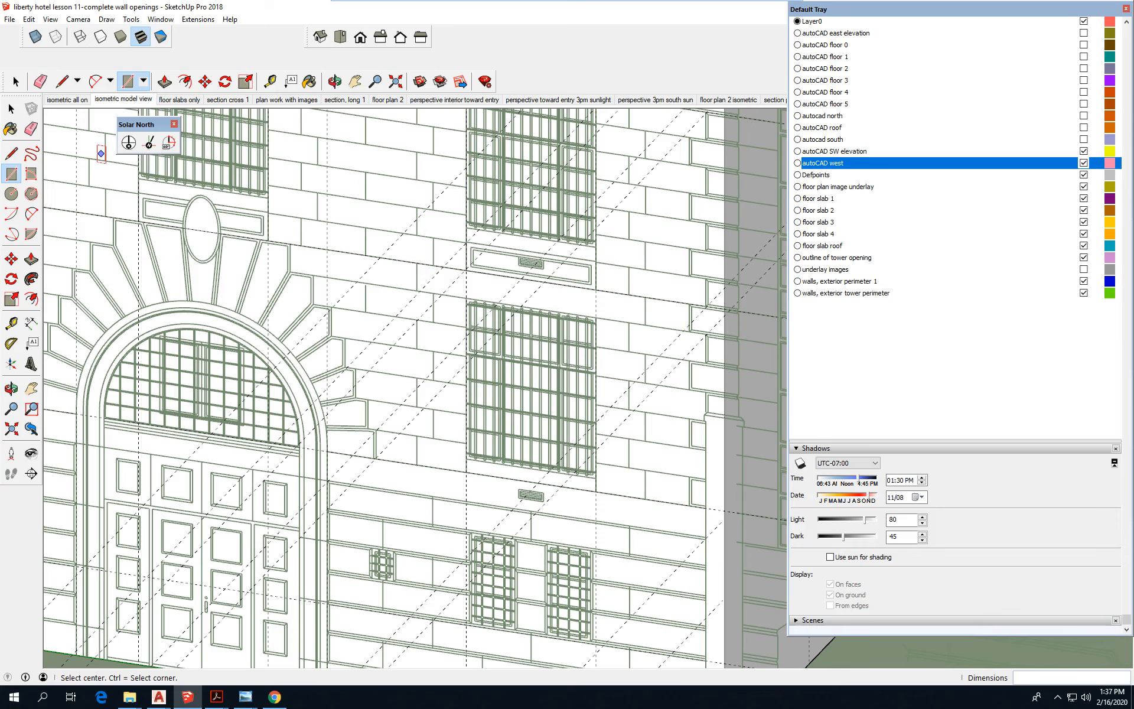
click(21, 324)
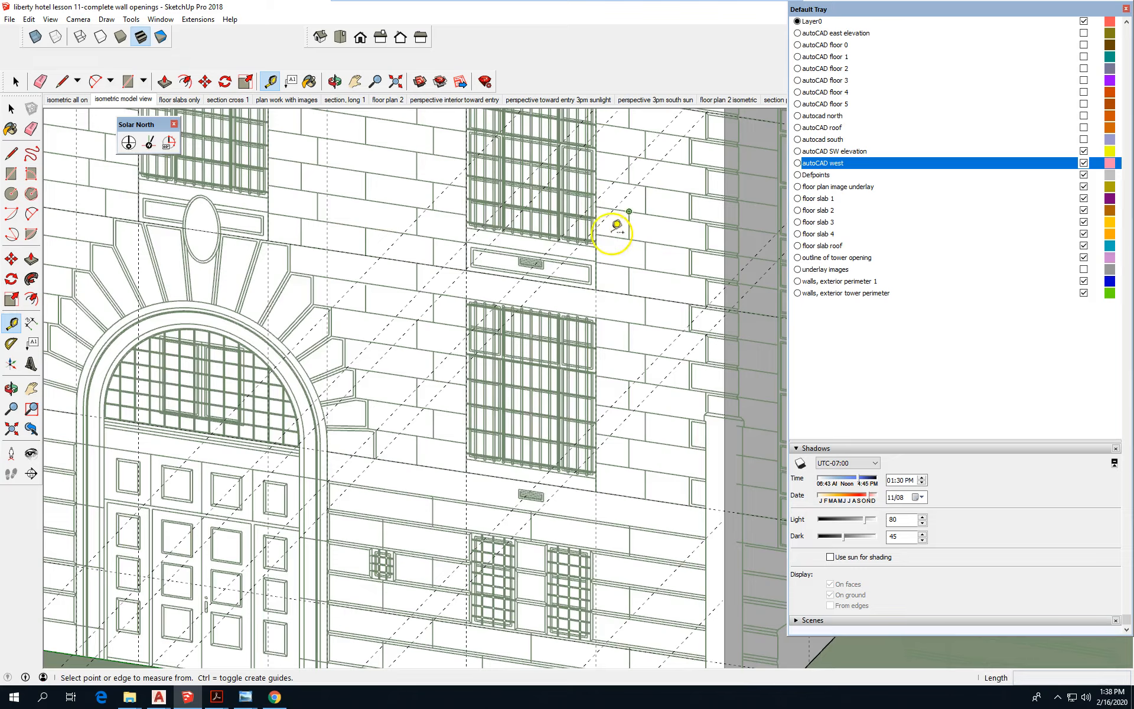
scroll(599, 254, up, 2)
scroll(384, 266, down, 2)
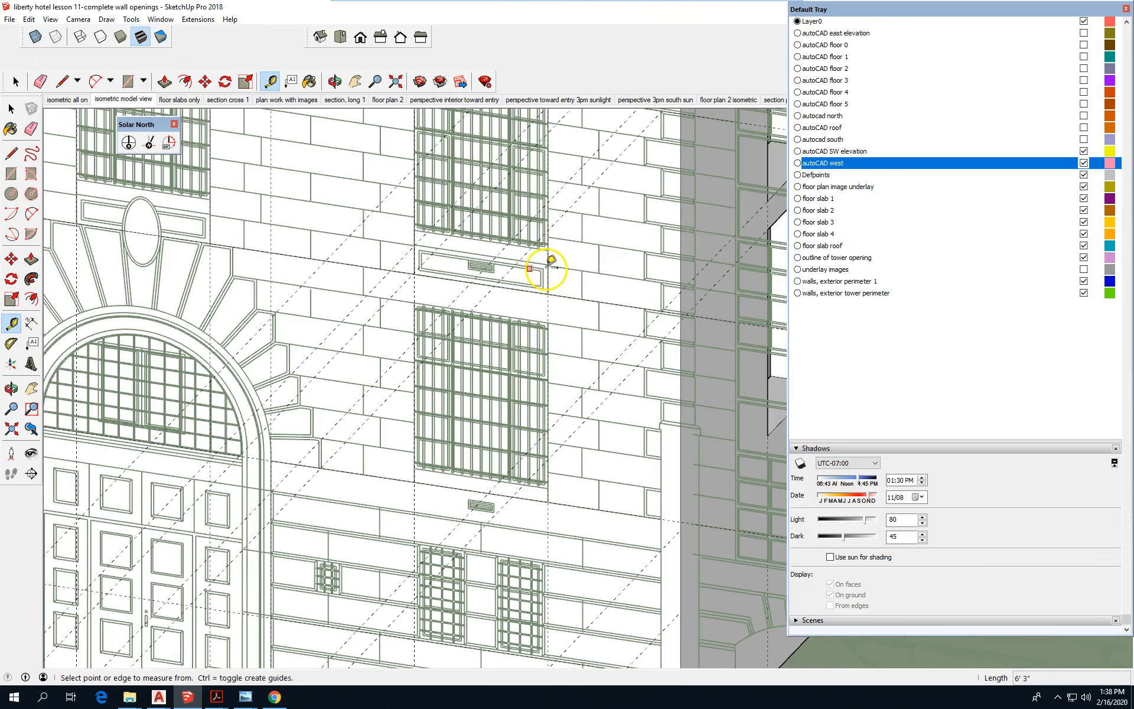
scroll(630, 350, up, 2)
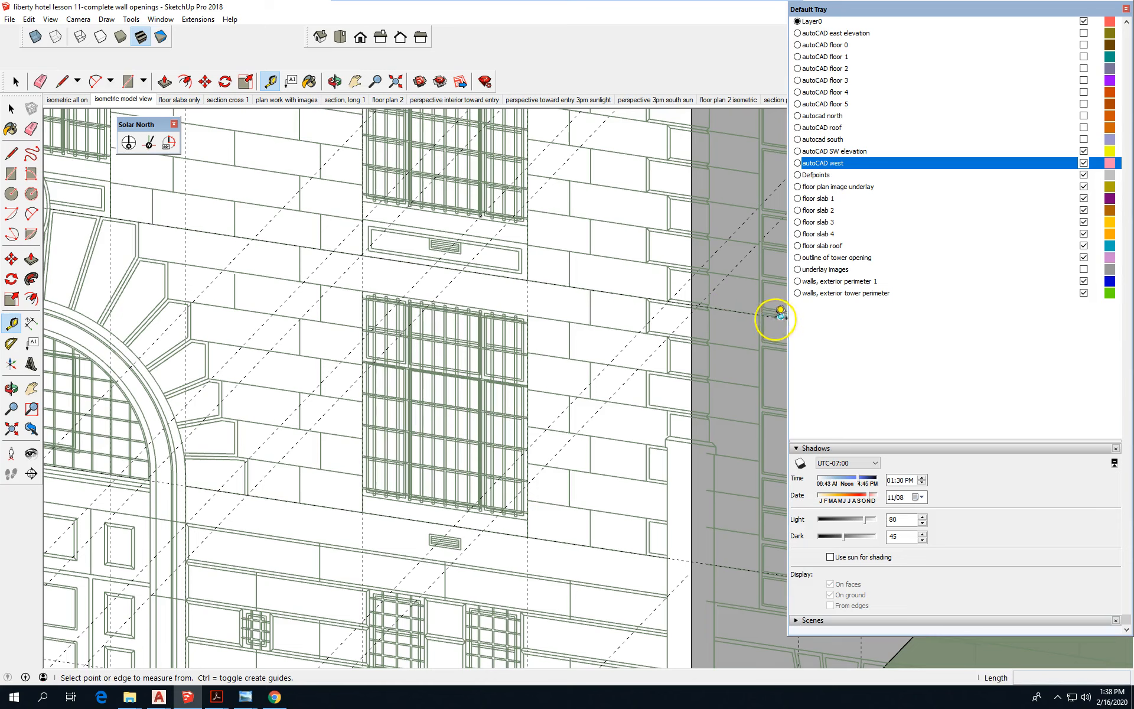
drag(748, 313, 549, 286)
scroll(546, 334, up, 1)
scroll(481, 303, down, 1)
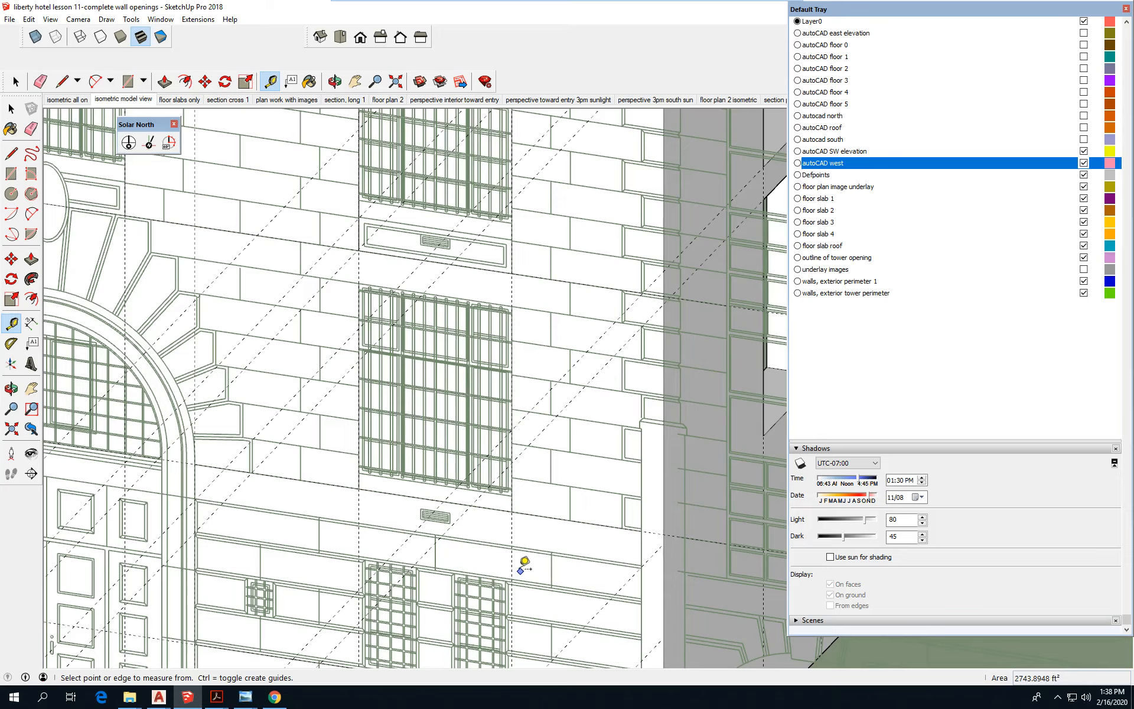
scroll(449, 540, down, 3)
click(11, 109)
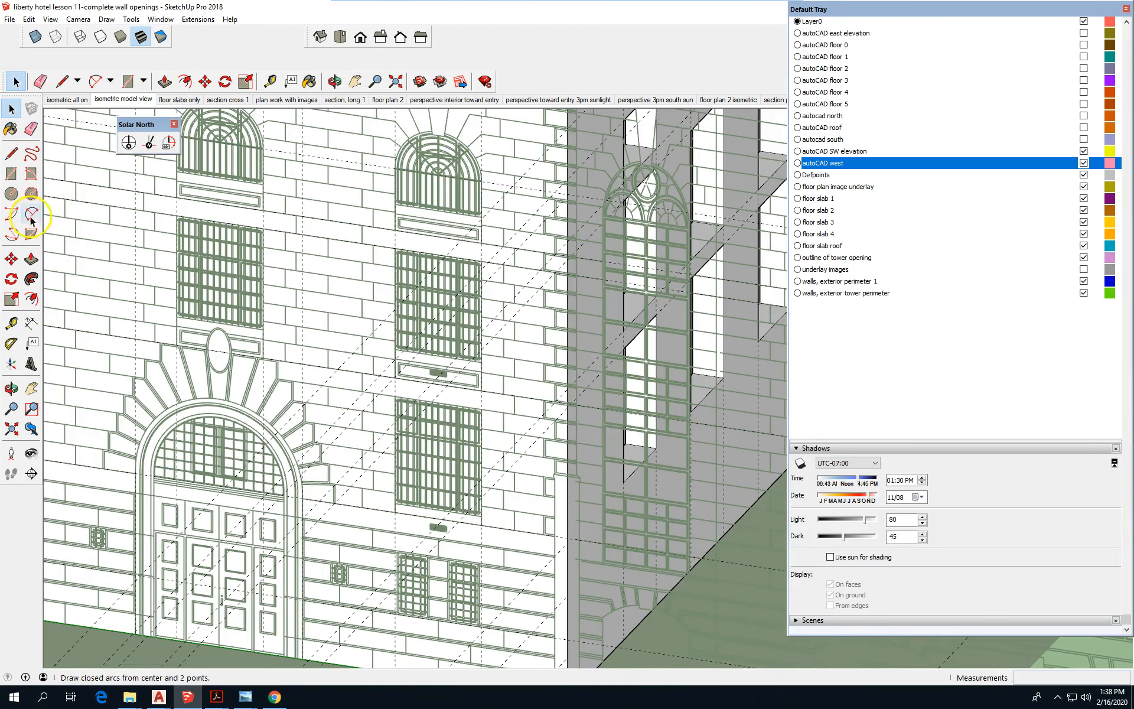
- Offset a guide about 18' downward from the line beside the arched upper window to the head of the lowest large barred window
click(17, 322)
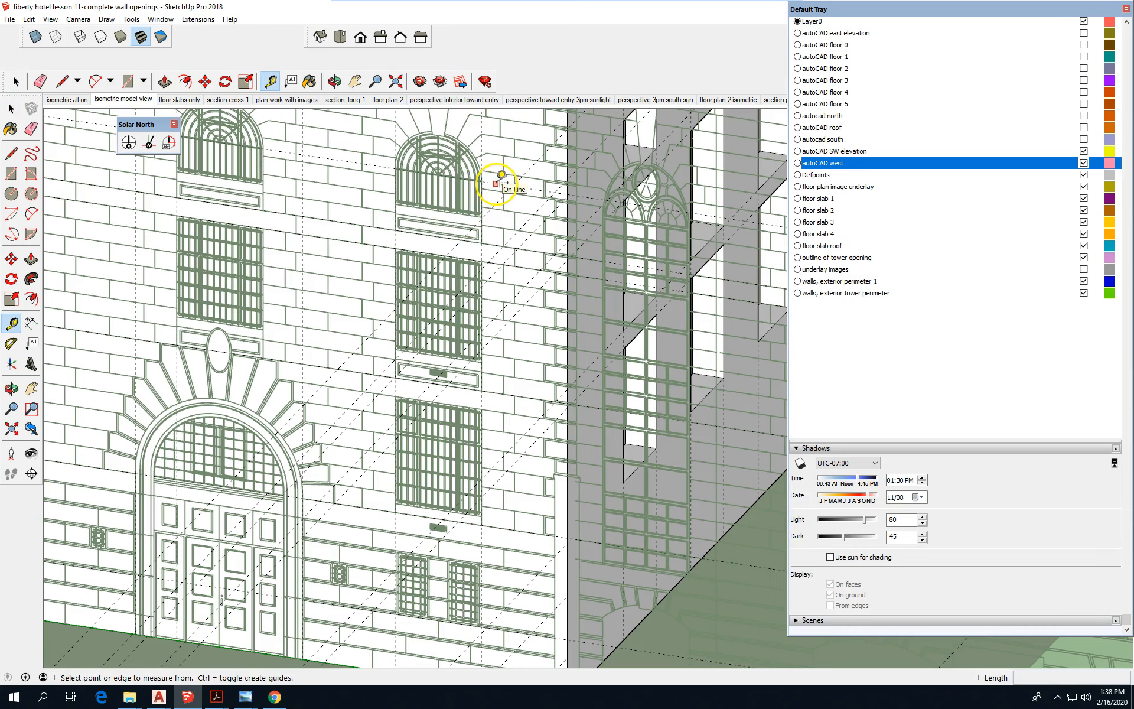
click(496, 183)
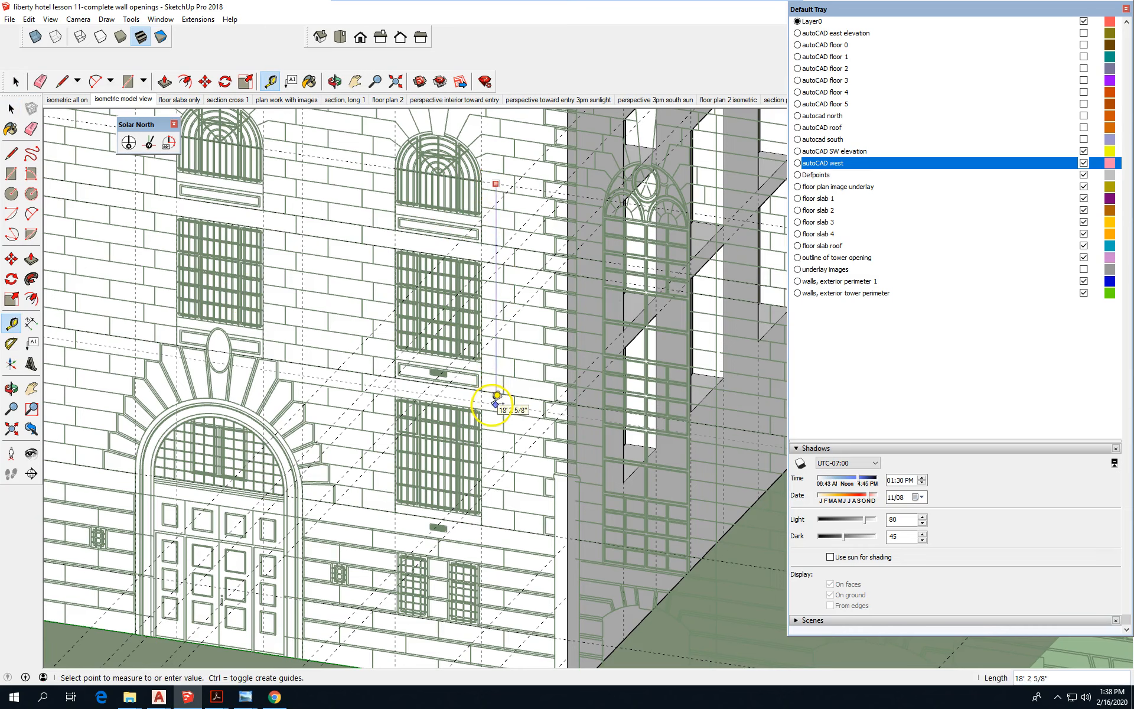
scroll(481, 396, up, 2)
scroll(482, 396, up, 3)
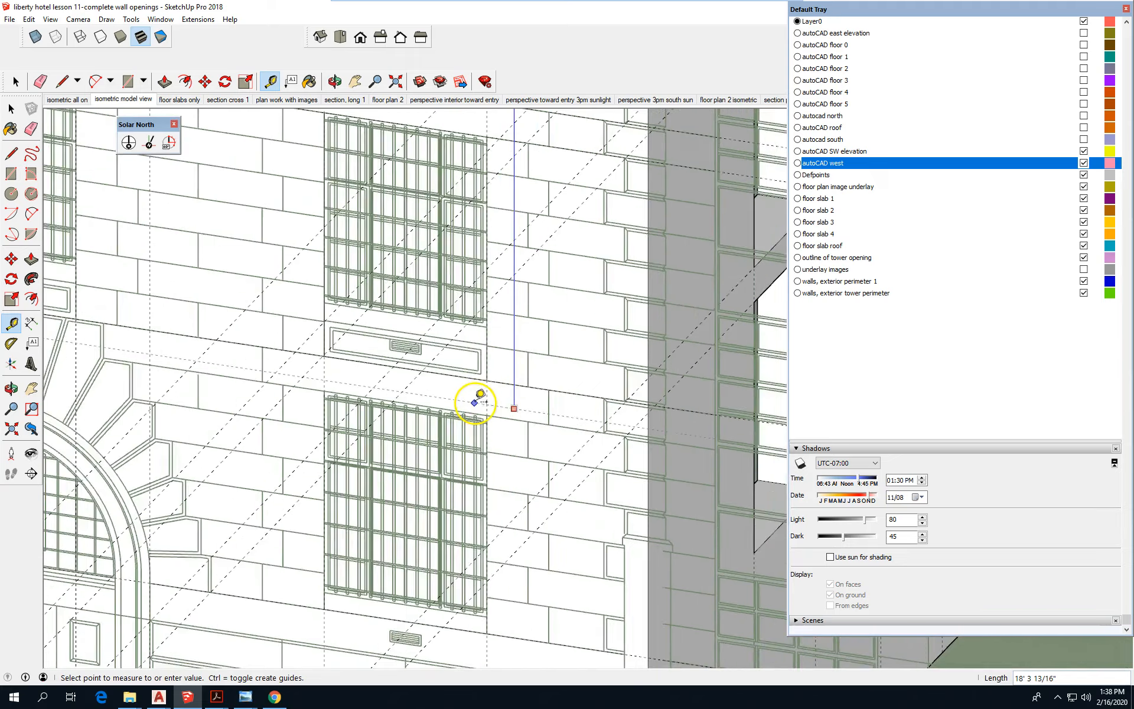
- Place a guide along the lower right window's top and, with the autoCAD west layer hidden, draw its opening rectangle, about 9' 6 7/8" by 7'
click(490, 430)
scroll(313, 264, down, 4)
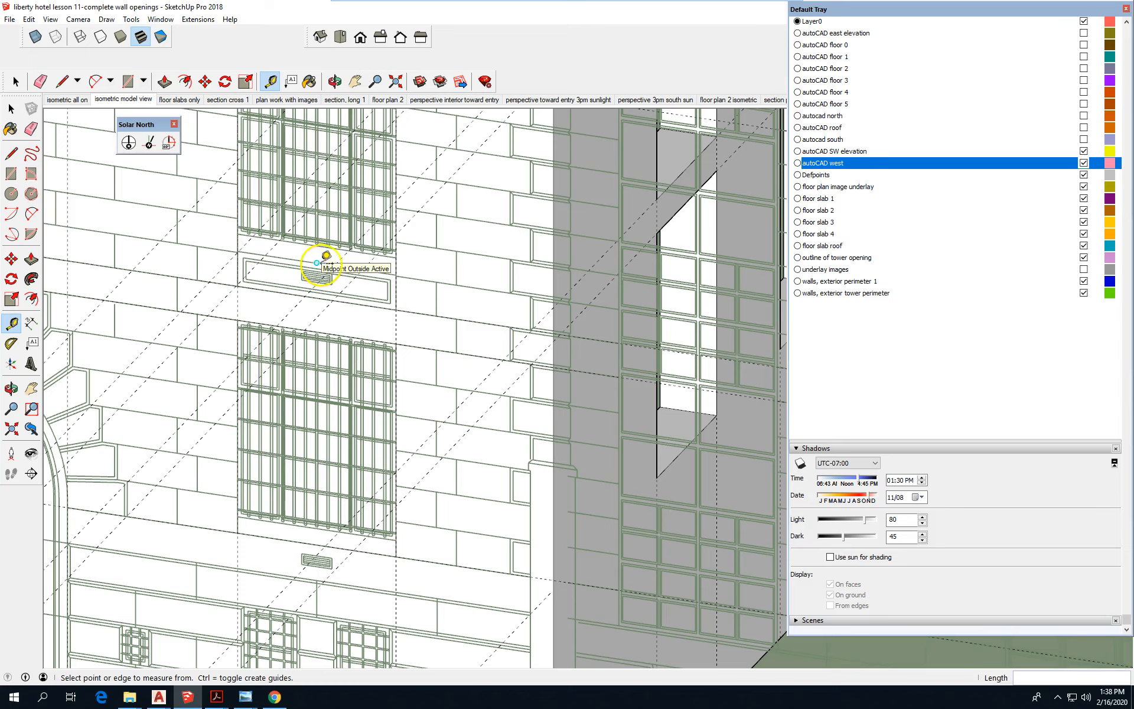
click(1084, 164)
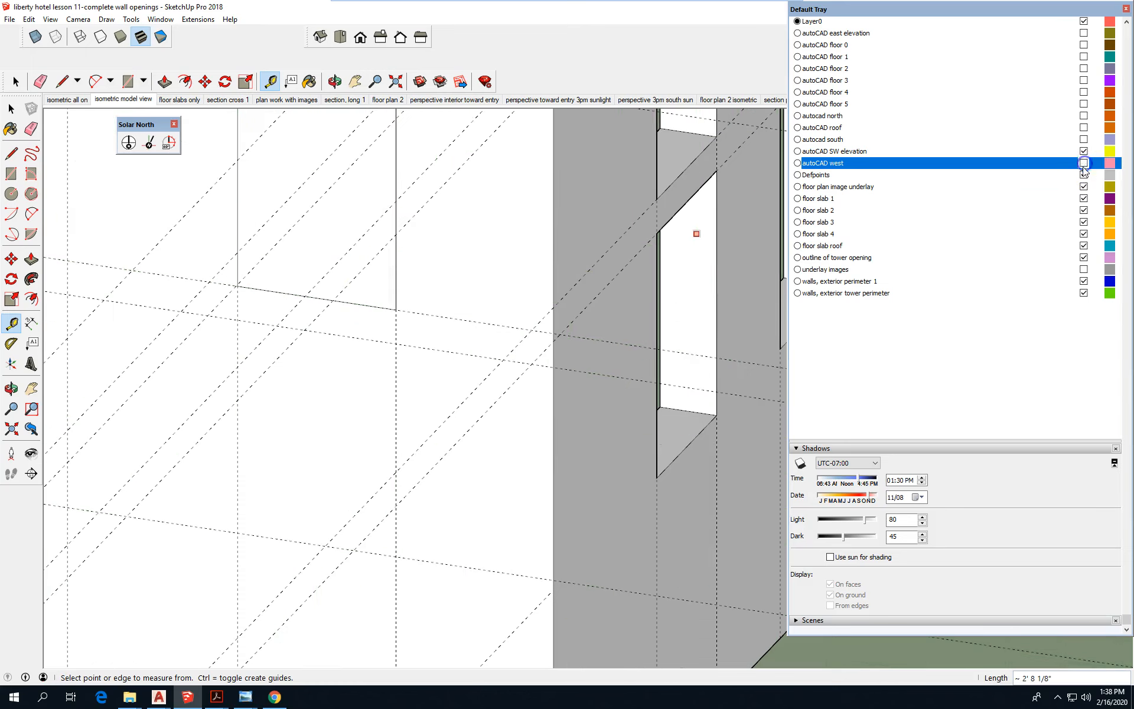
click(10, 176)
click(239, 321)
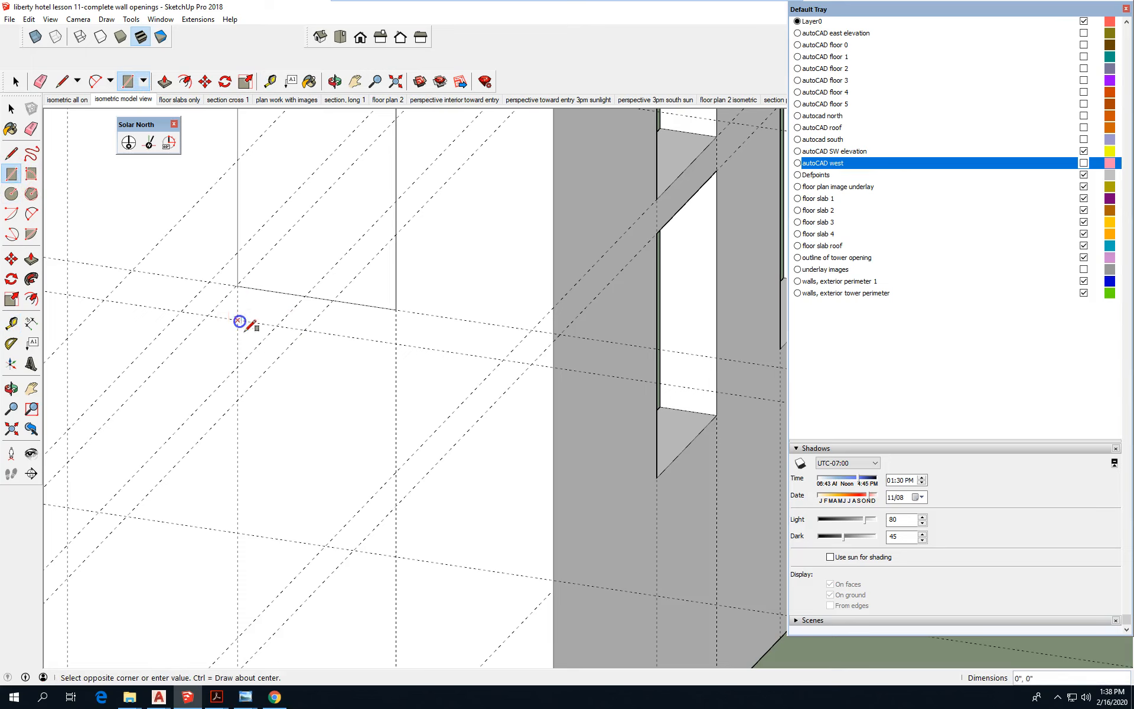
click(396, 557)
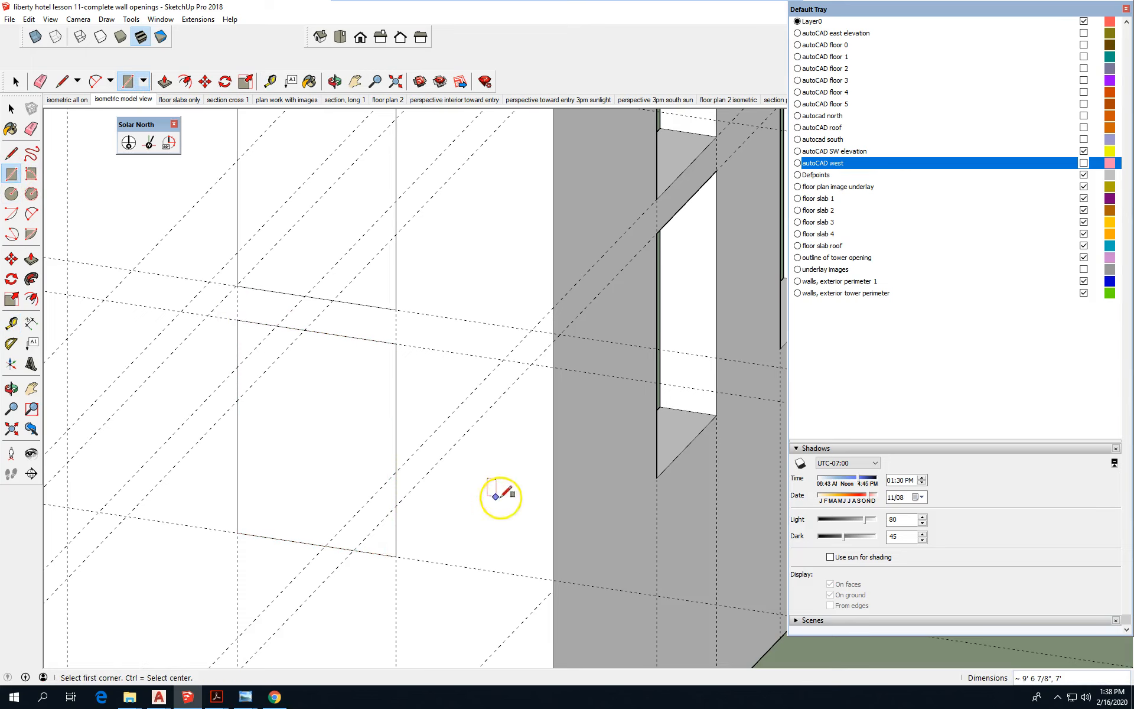
- Toggle the autoCAD west layer on and off to compare the drawn openings with the facade's windows
scroll(501, 496, down, 10)
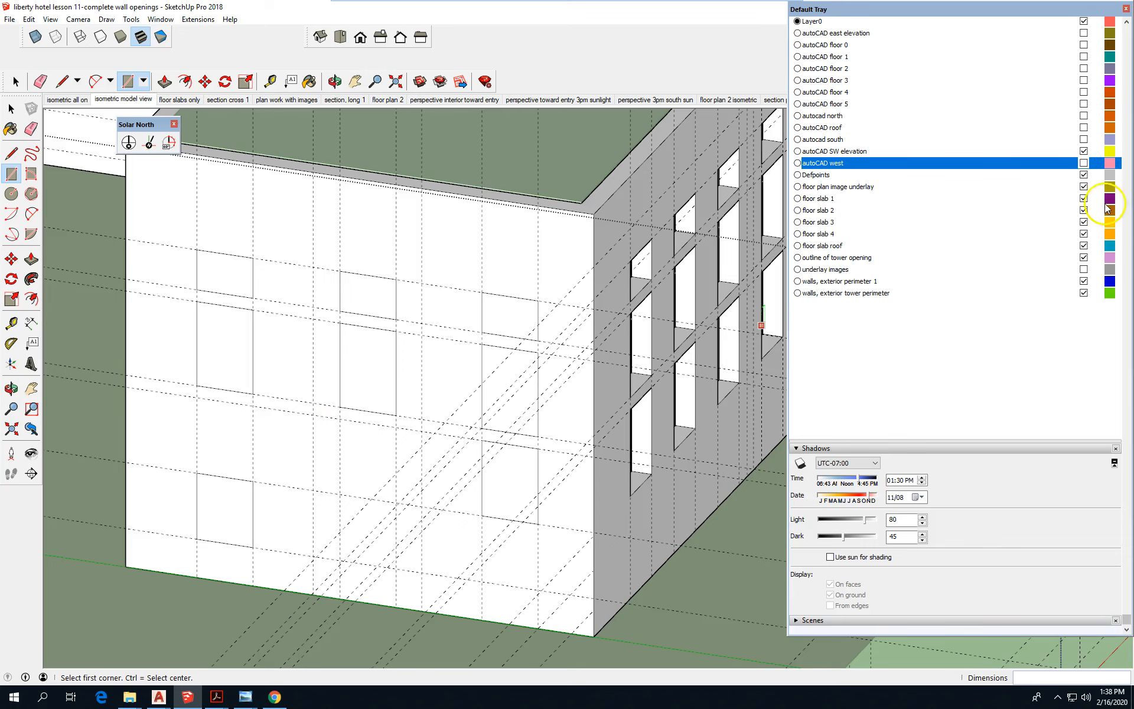
click(1085, 164)
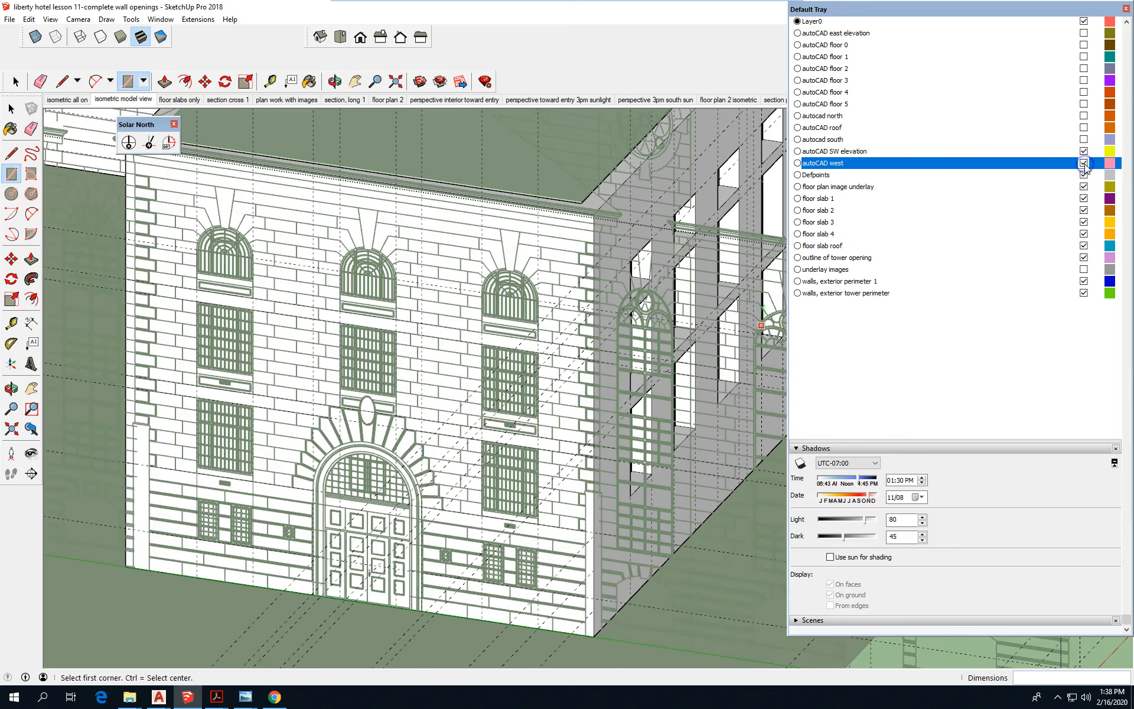
click(1084, 164)
click(1084, 164)
click(1084, 164)
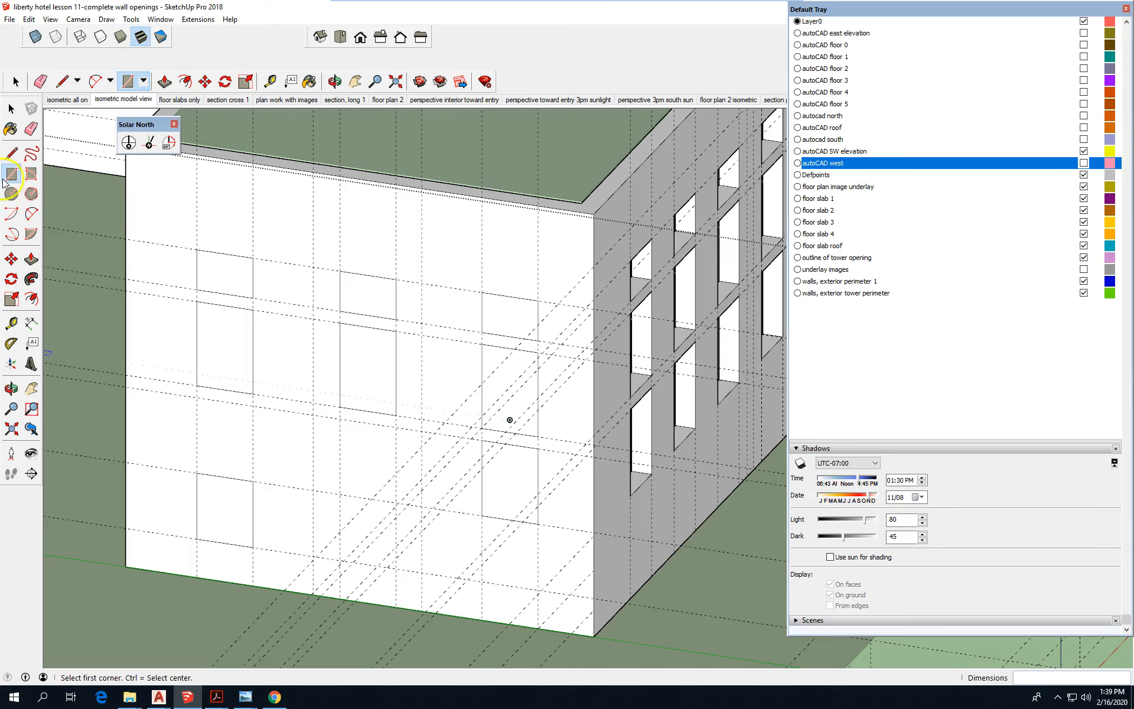
- Delete the misplaced lowest rectangle in the facade's left bay and redraw it directly above, between the window guides, about 9' 6 7/8" by 7'
click(10, 108)
drag(179, 440, 265, 553)
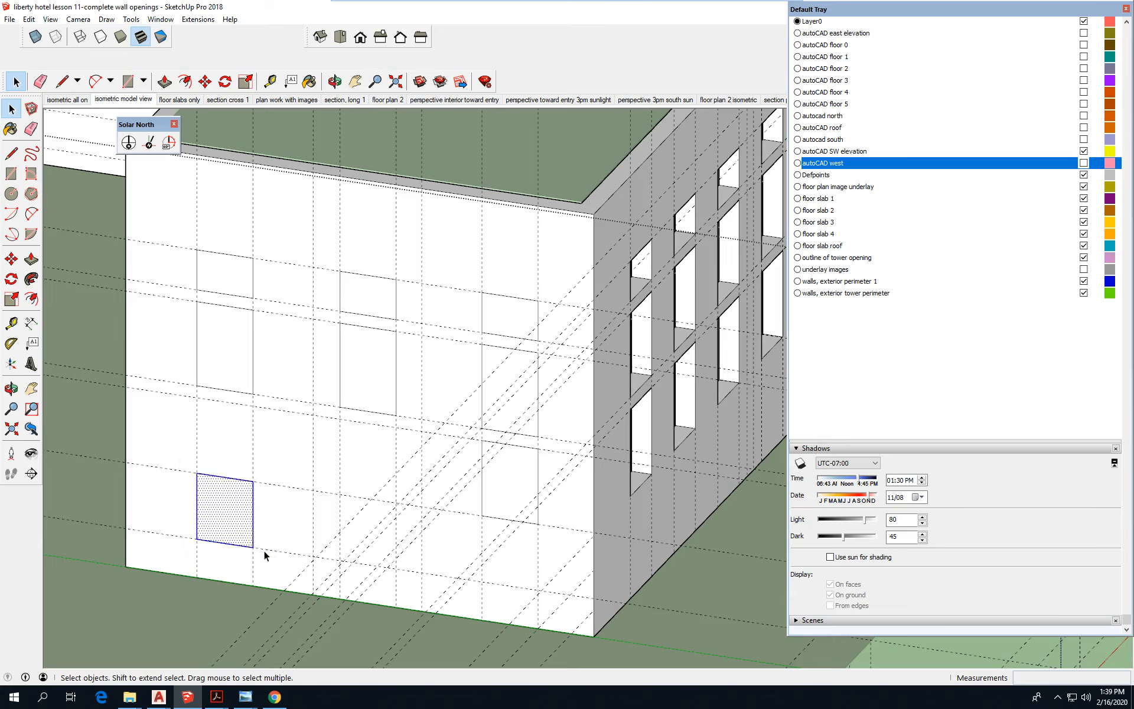
key(Delete)
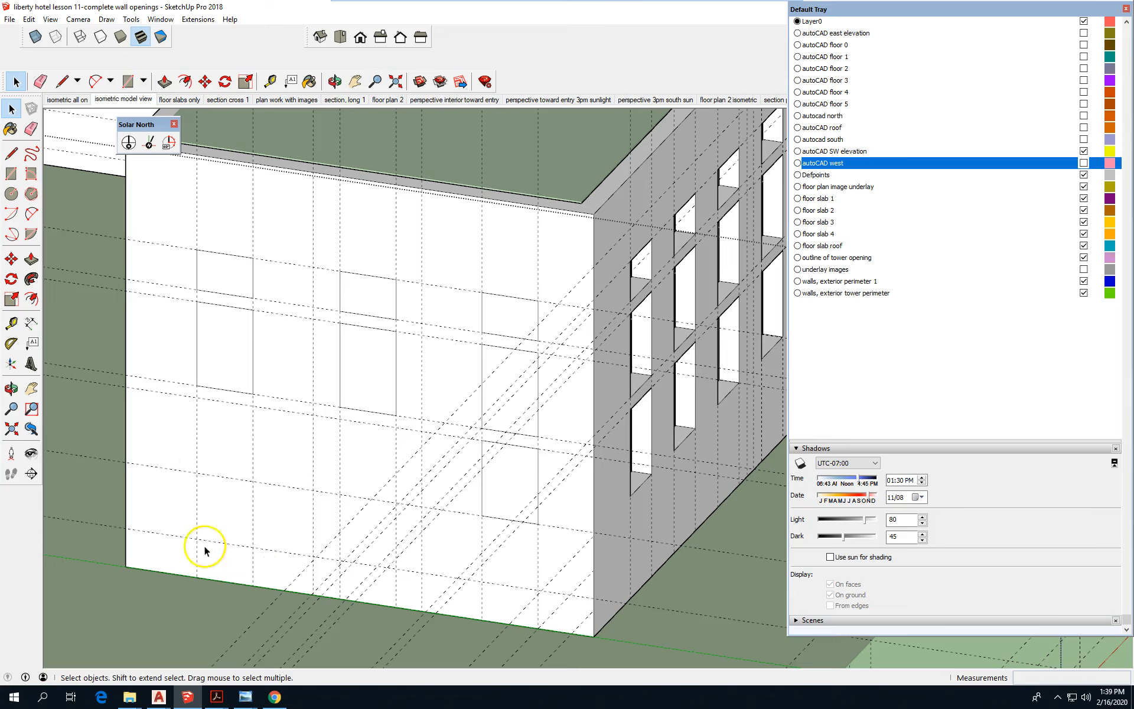
click(11, 172)
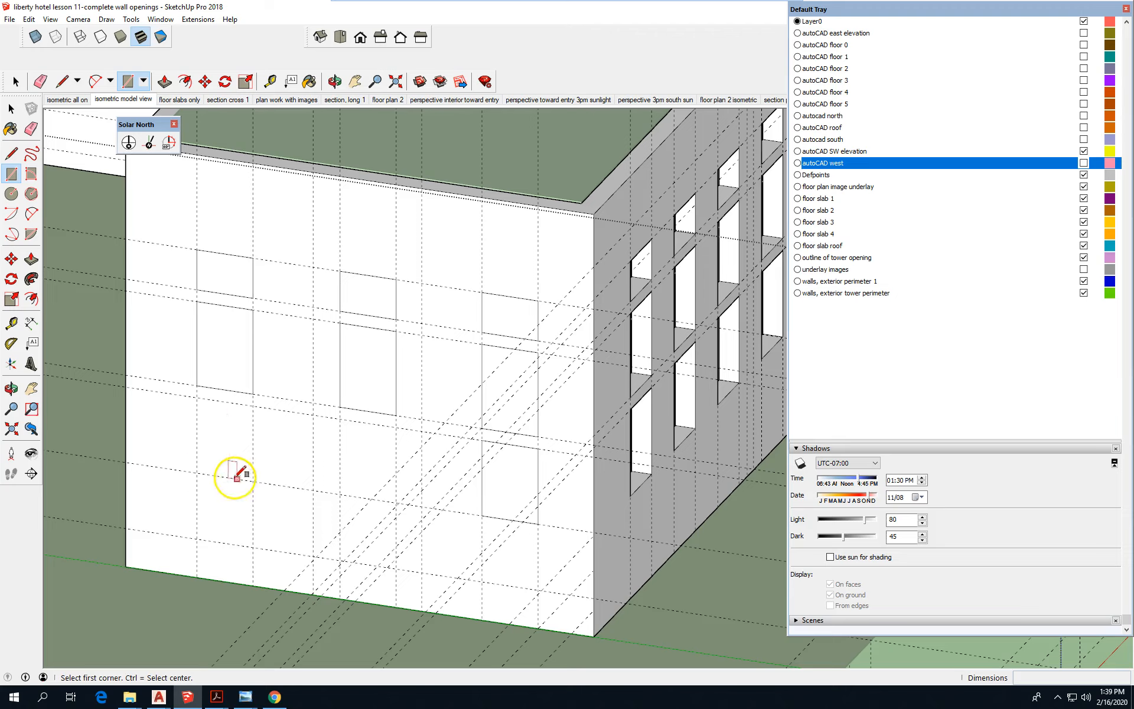
click(196, 472)
click(255, 405)
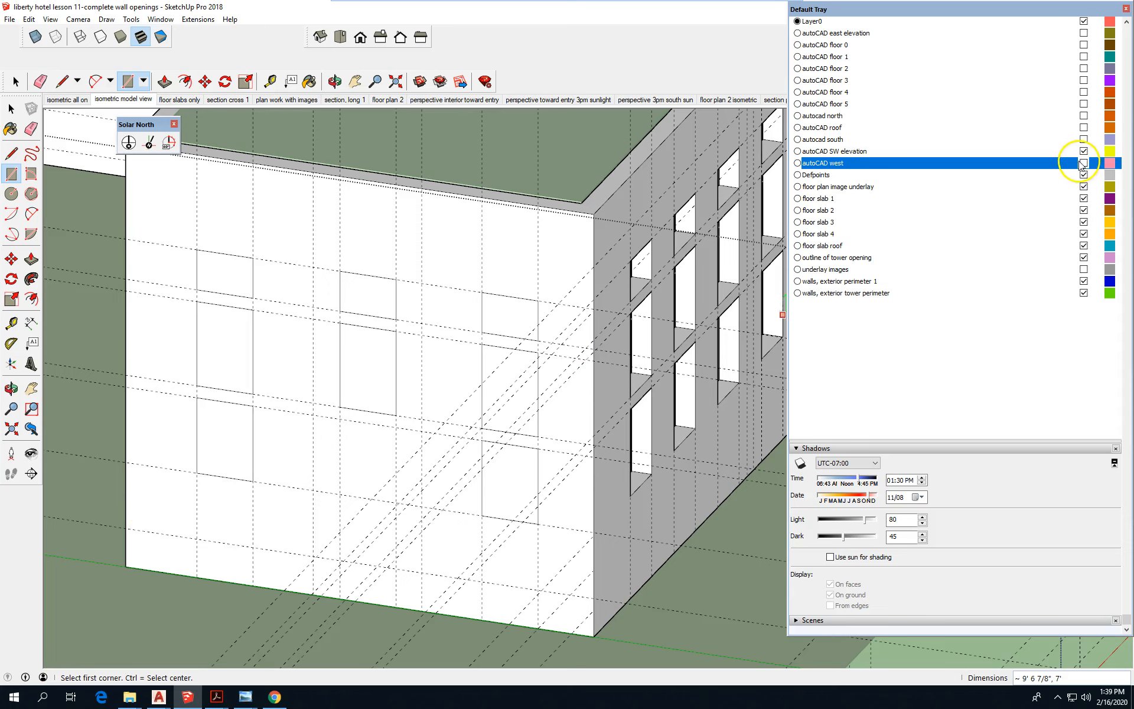
- Check the redrawn left opening against the autoCAD west layer and leave that layer shown
click(1084, 164)
click(1084, 164)
click(1084, 164)
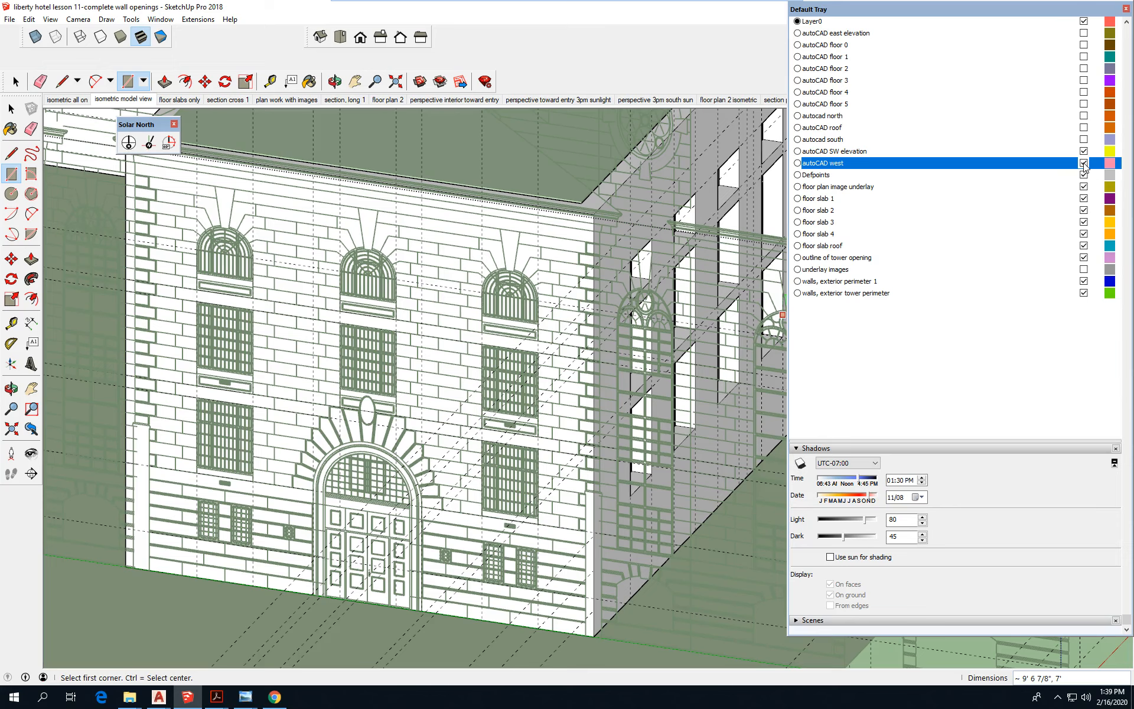
- Place a horizontal guide 31' 6" below the guide crossing the arched top windows, along the top of the small ground-floor windows
scroll(236, 520, up, 6)
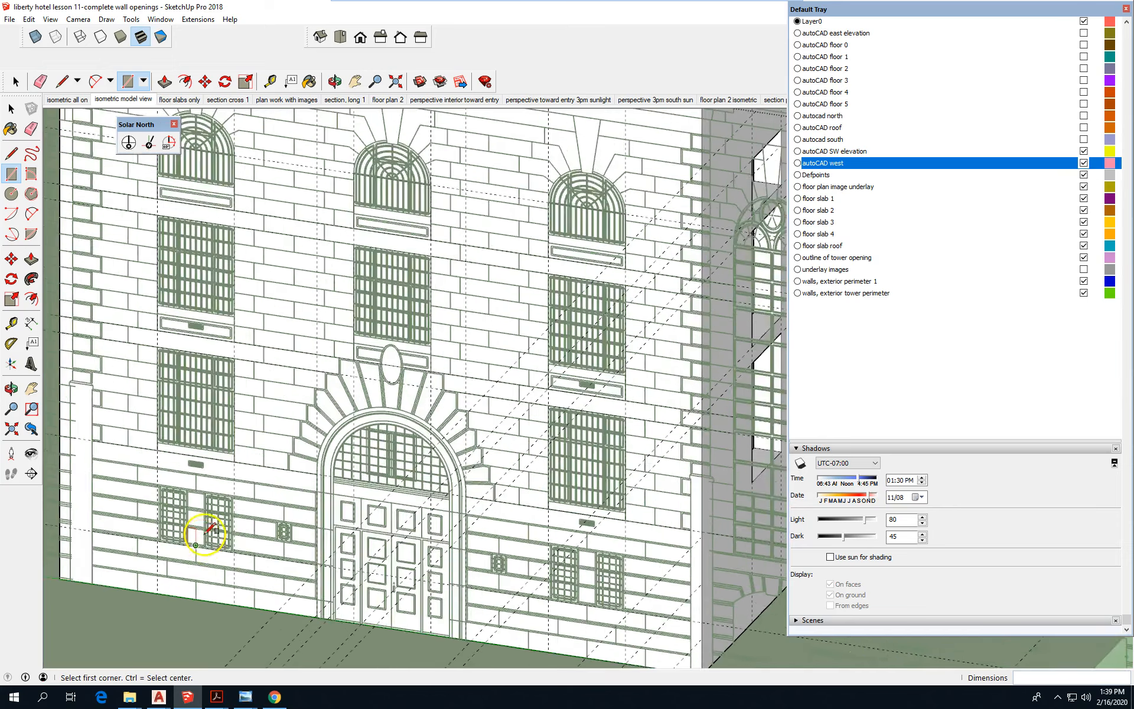
scroll(256, 501, down, 2)
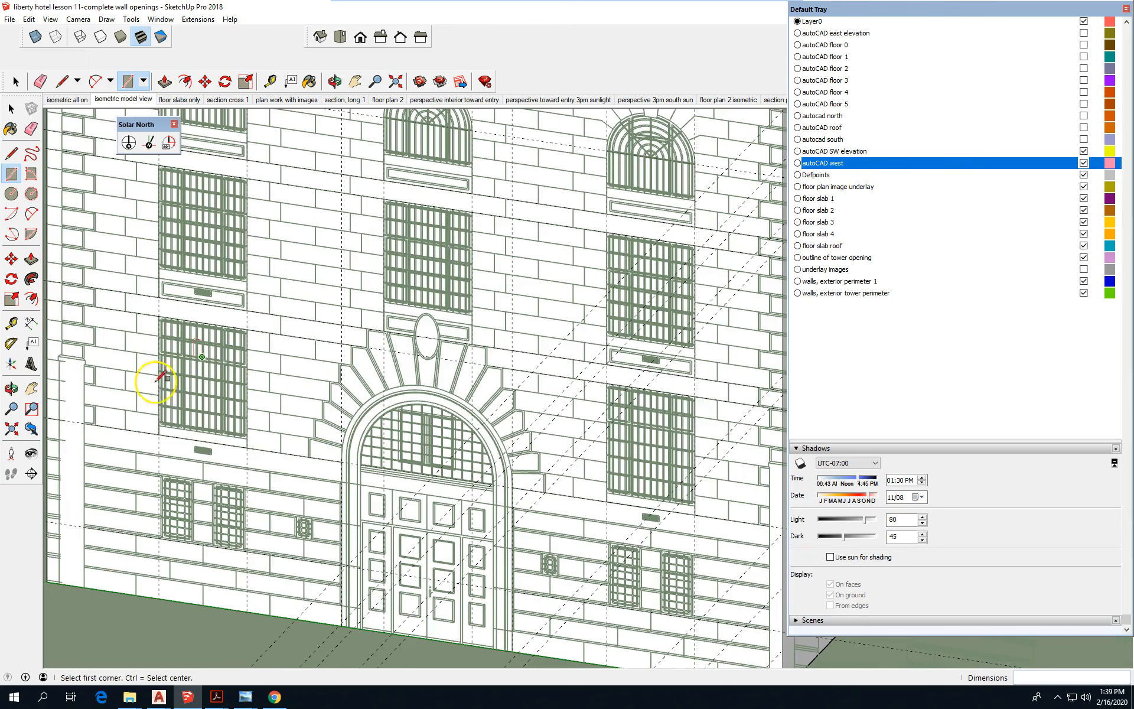
click(11, 323)
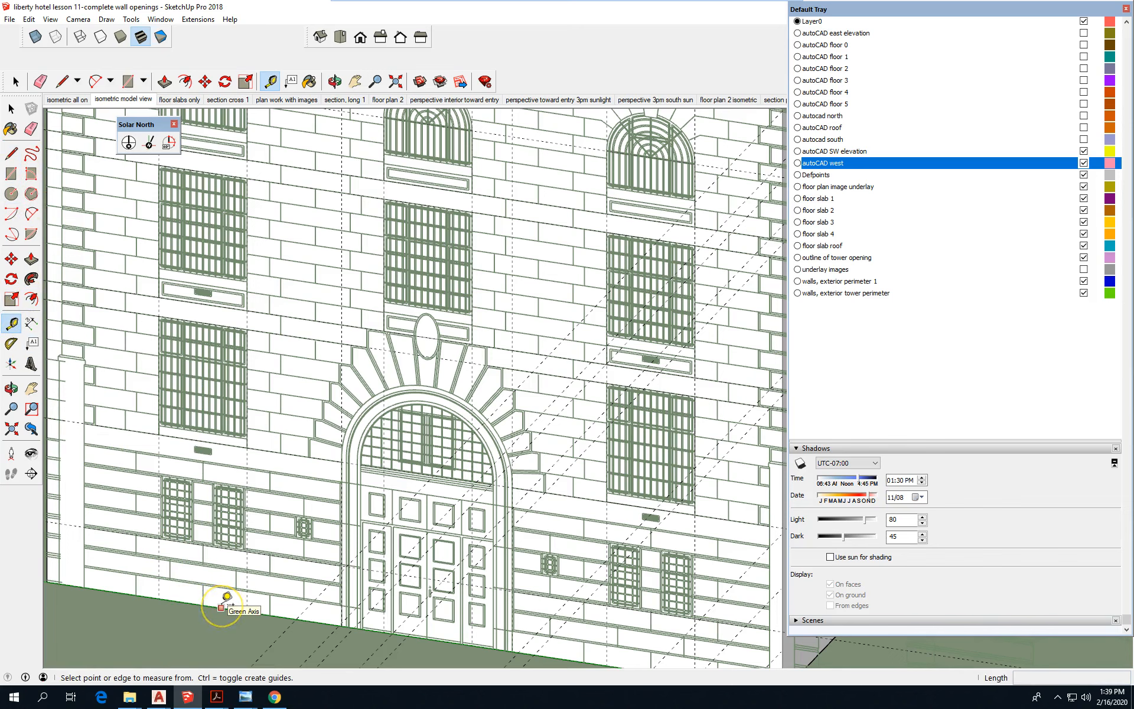
click(281, 615)
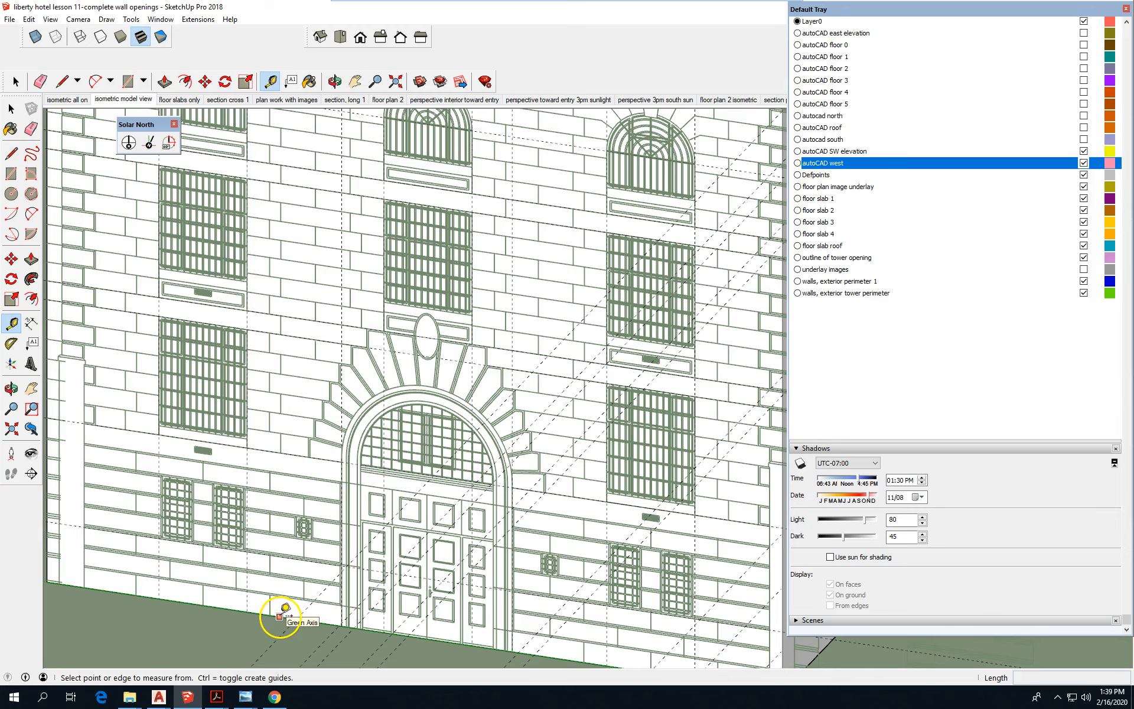
scroll(271, 490, down, 2)
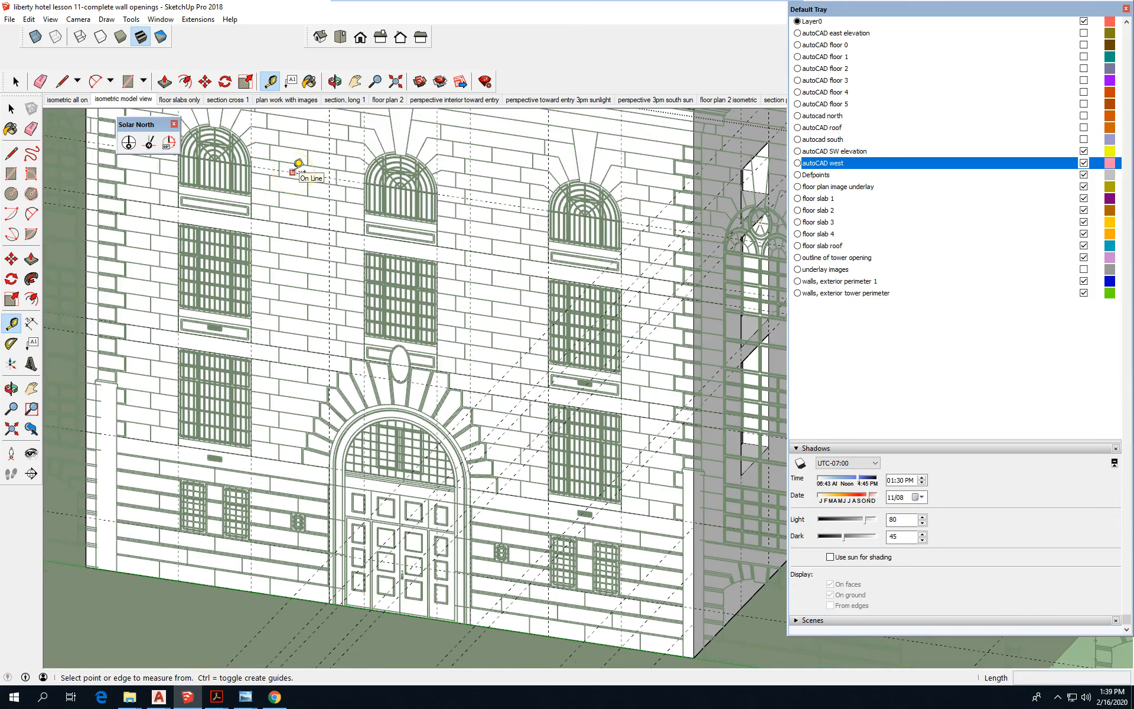
click(292, 172)
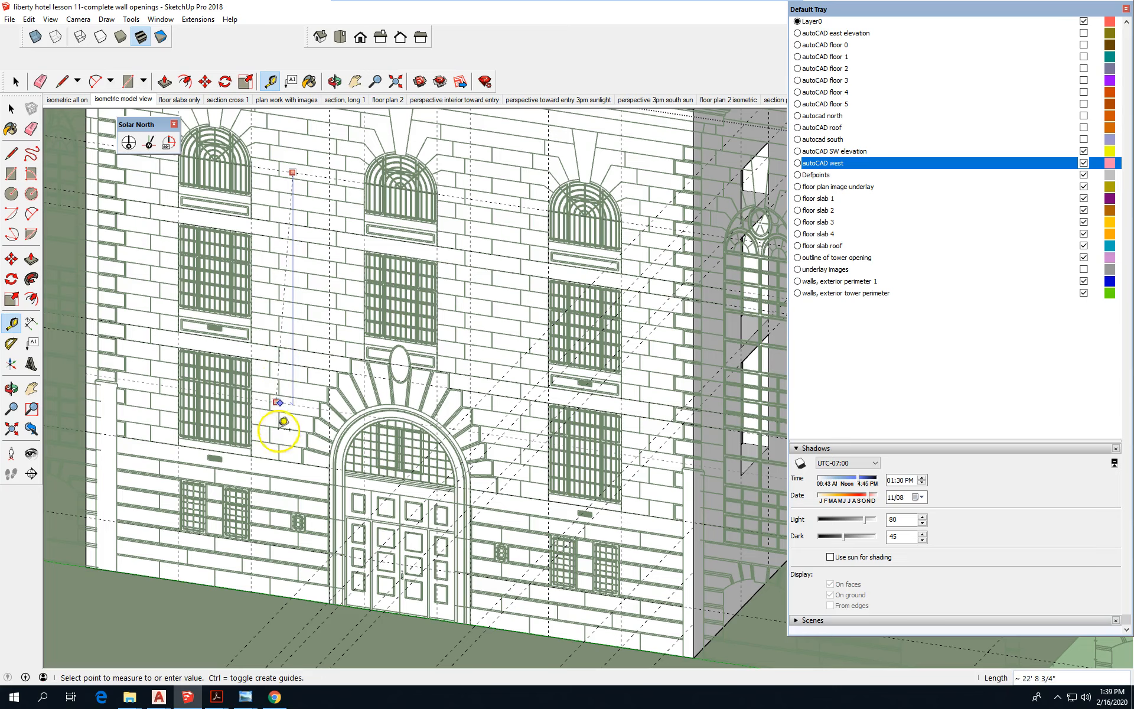
scroll(213, 520, up, 5)
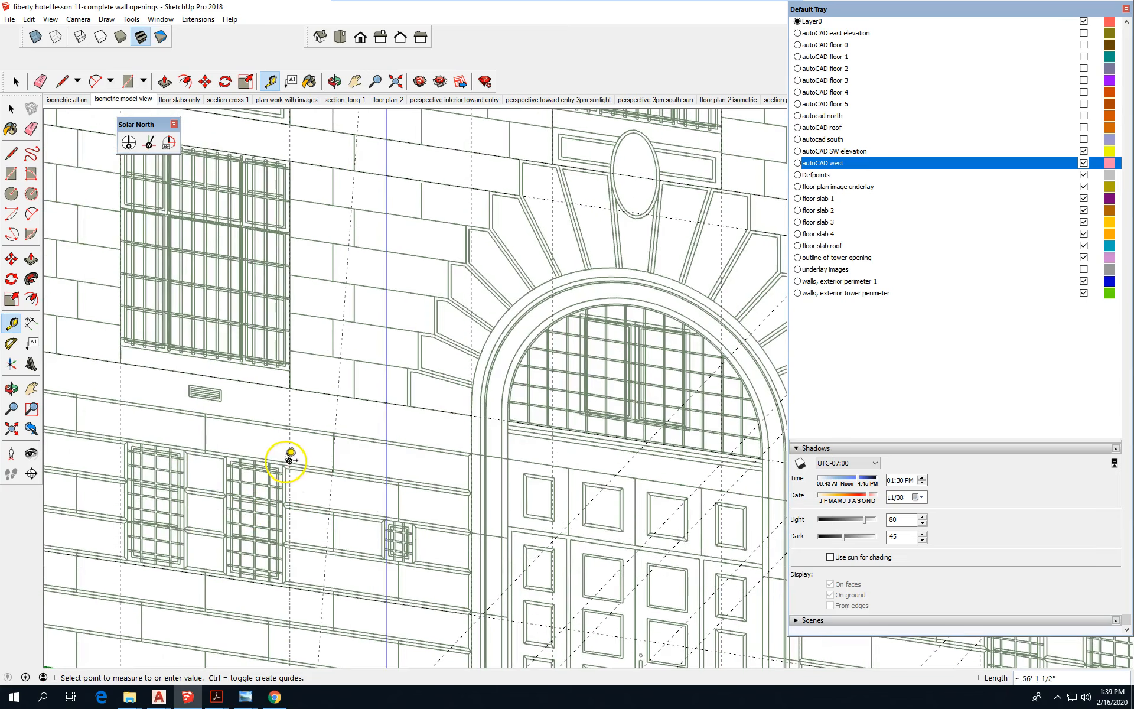
scroll(289, 463, up, 4)
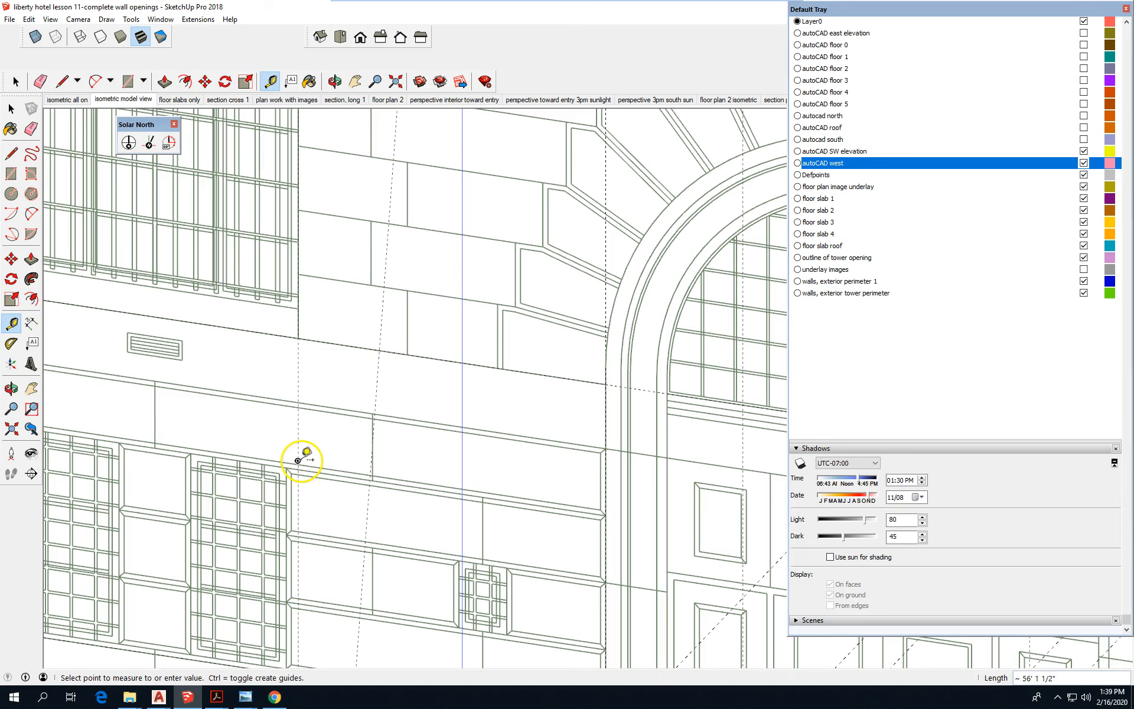
click(254, 458)
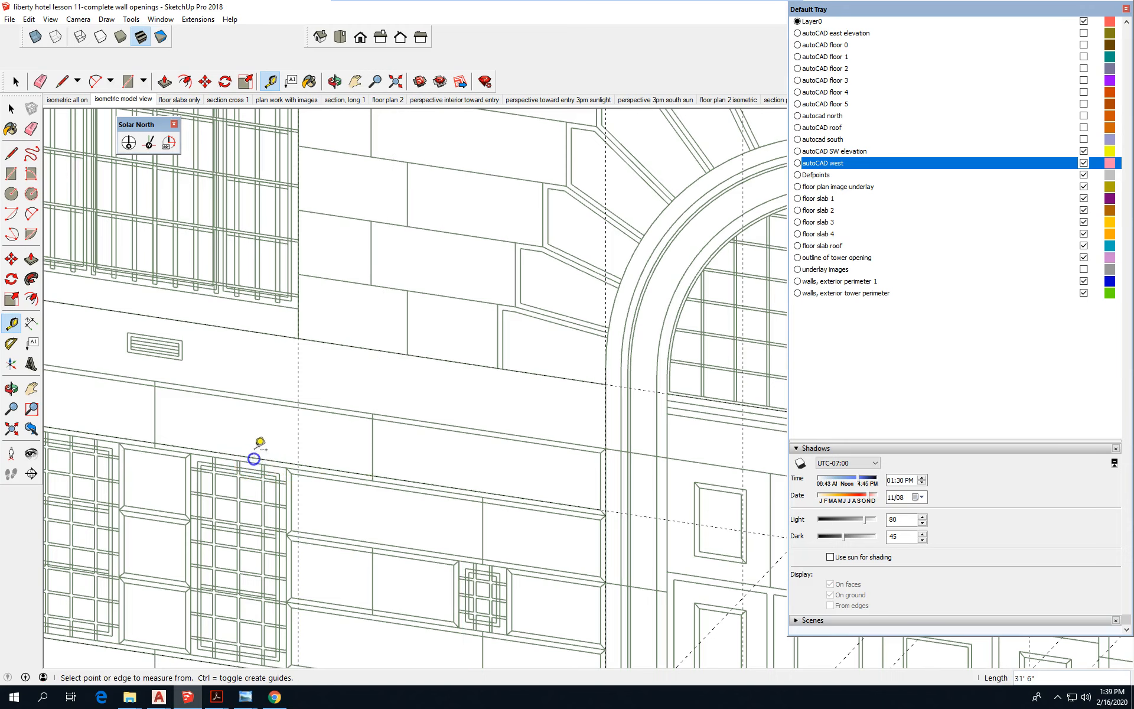
- Place a second horizontal guide along the bottom of the small ground-floor windows, offset from the upper facade guide
scroll(256, 245, down, 5)
scroll(293, 394, up, 2)
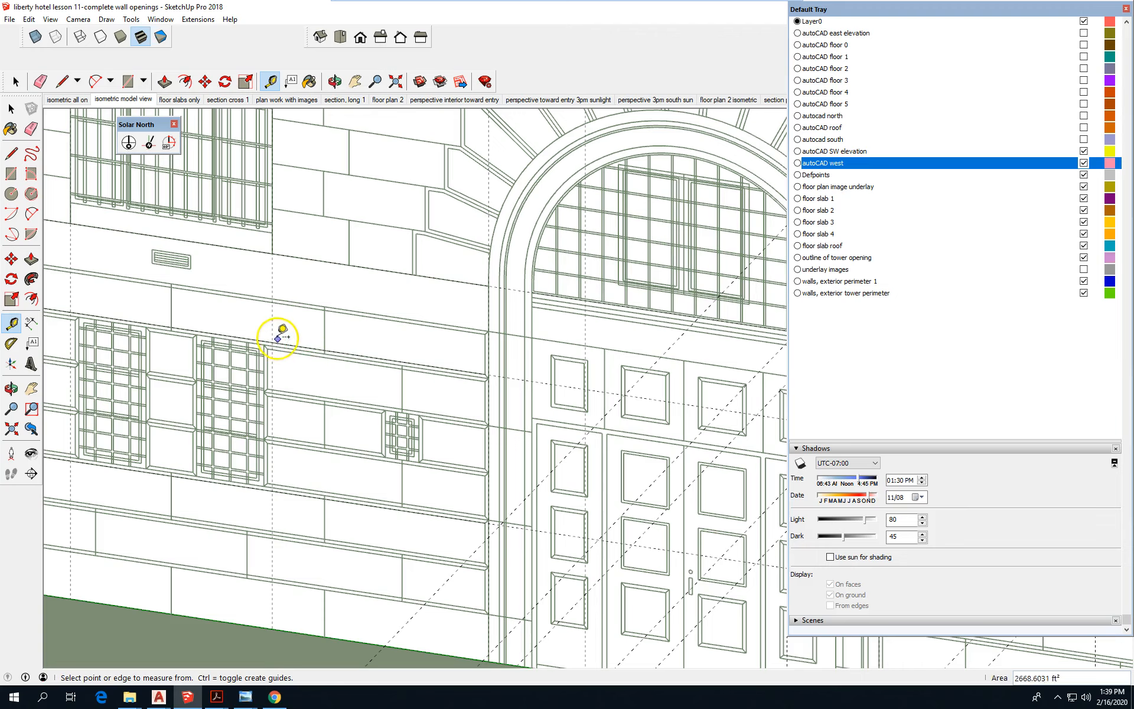
scroll(278, 331, up, 2)
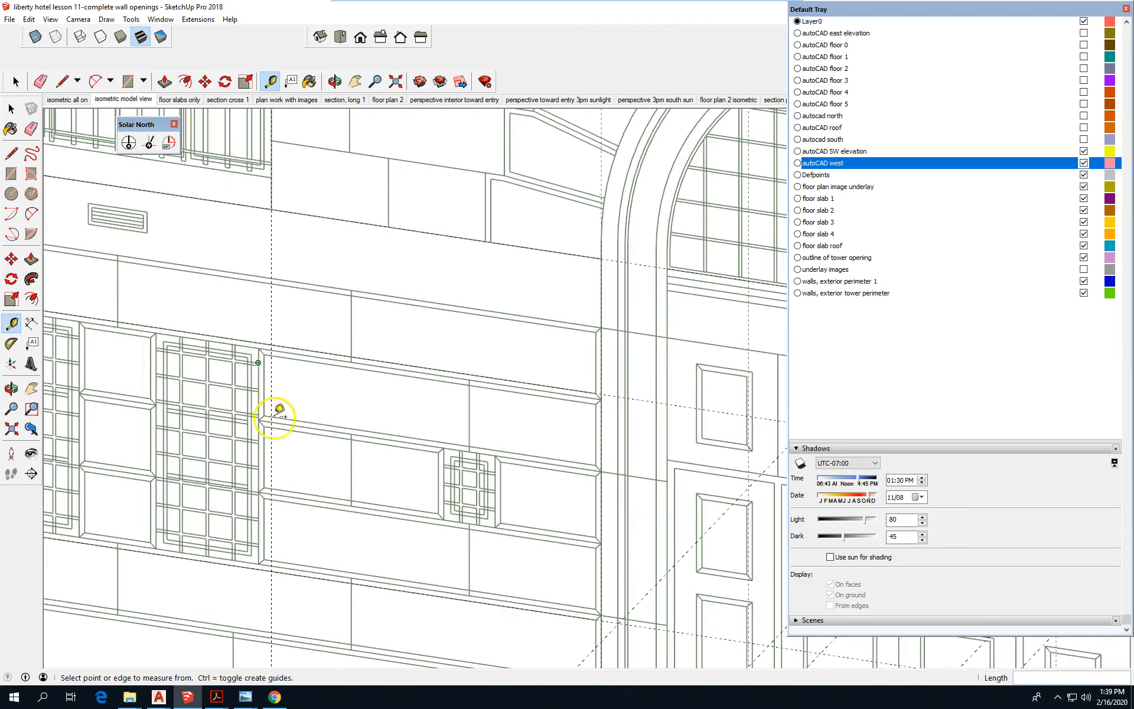
scroll(278, 413, down, 5)
scroll(339, 407, down, 1)
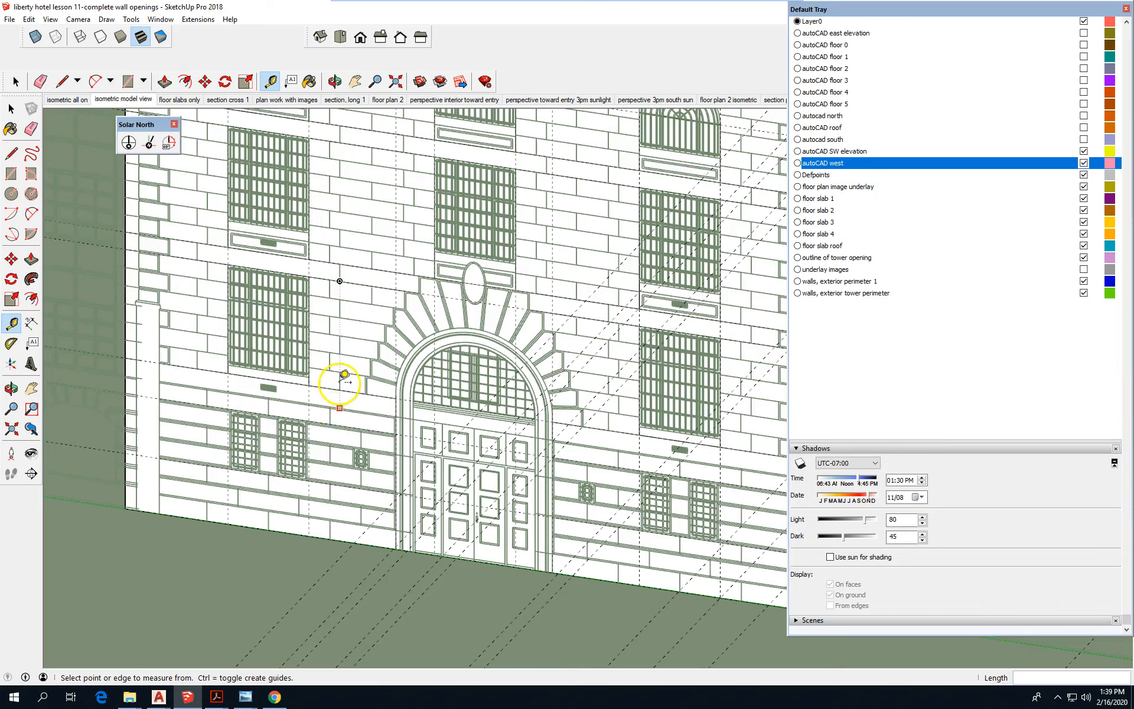
scroll(331, 207, down, 1)
click(354, 142)
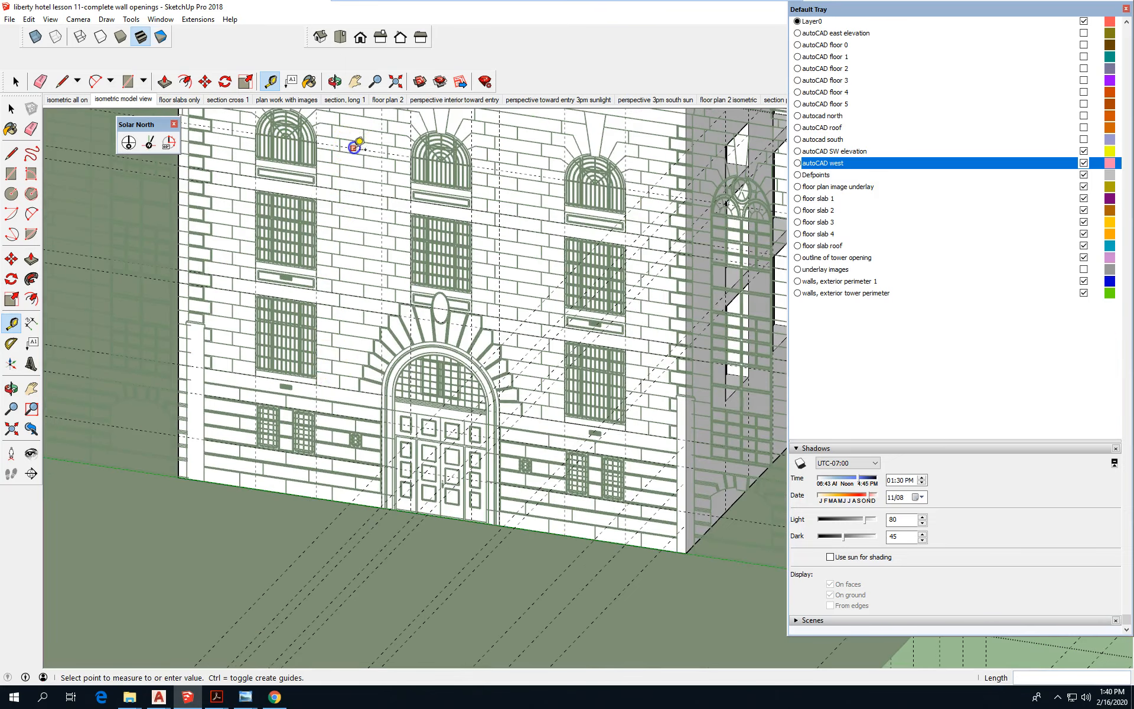
scroll(334, 481, up, 1)
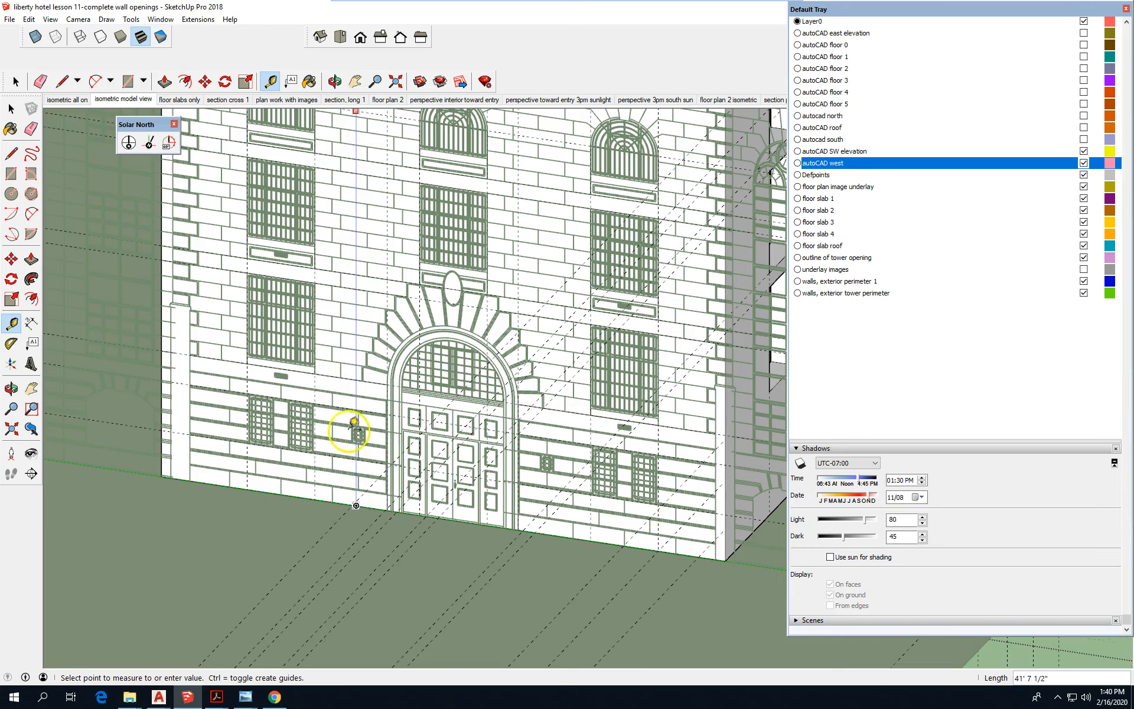
scroll(325, 449, up, 2)
scroll(322, 477, up, 2)
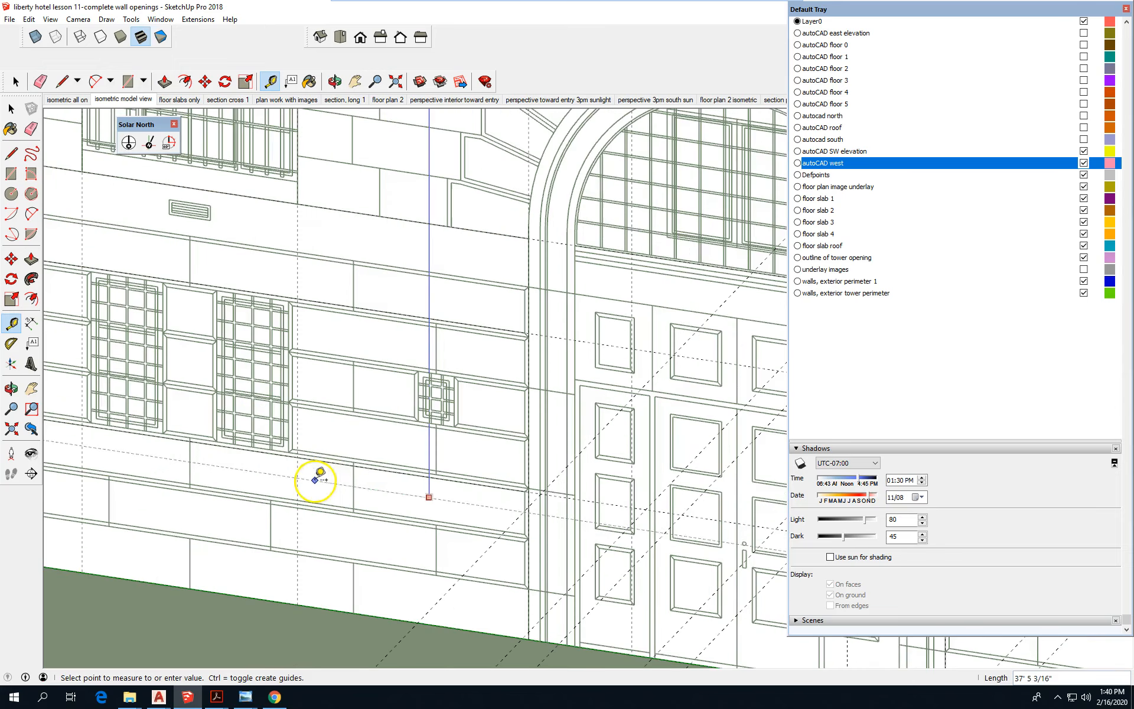
click(330, 464)
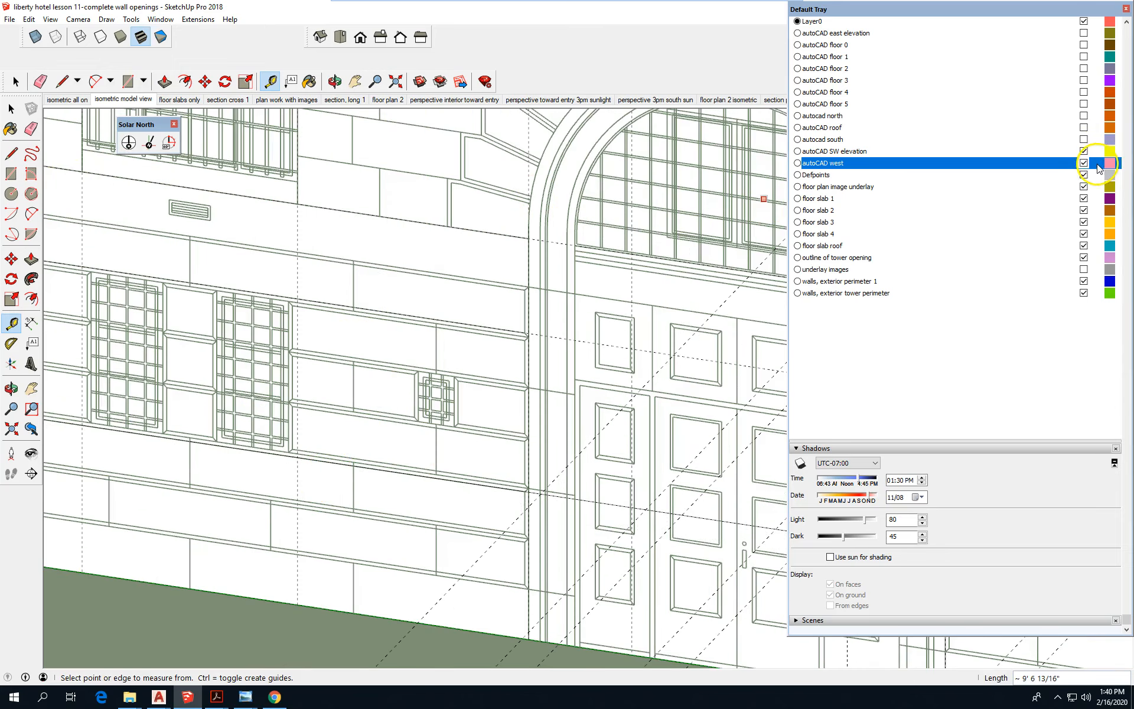
- Hide the autoCAD west layer and draw a 7' by 5' 3" rectangle for the ground-floor opening in the facade's left bay
click(1084, 163)
scroll(298, 440, down, 3)
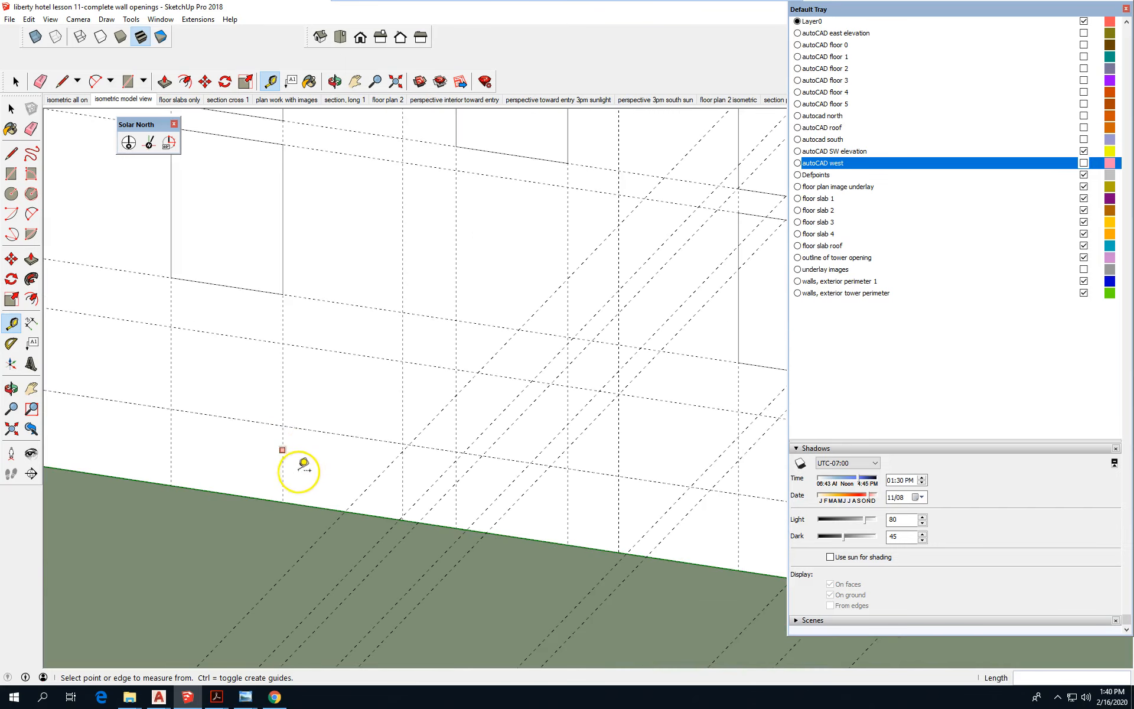
click(12, 173)
click(284, 424)
click(175, 329)
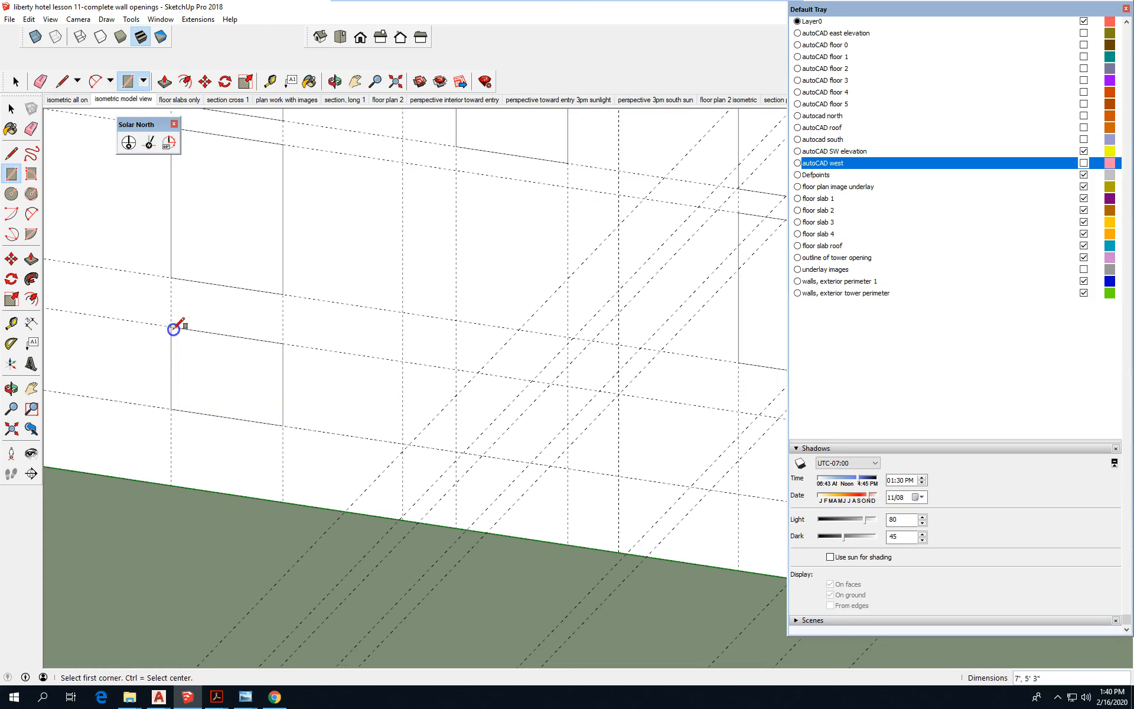
- Draw a matching 7' by 5' 3" rectangle between the guides for the ground-floor opening in the facade's right bay
scroll(107, 331, down, 3)
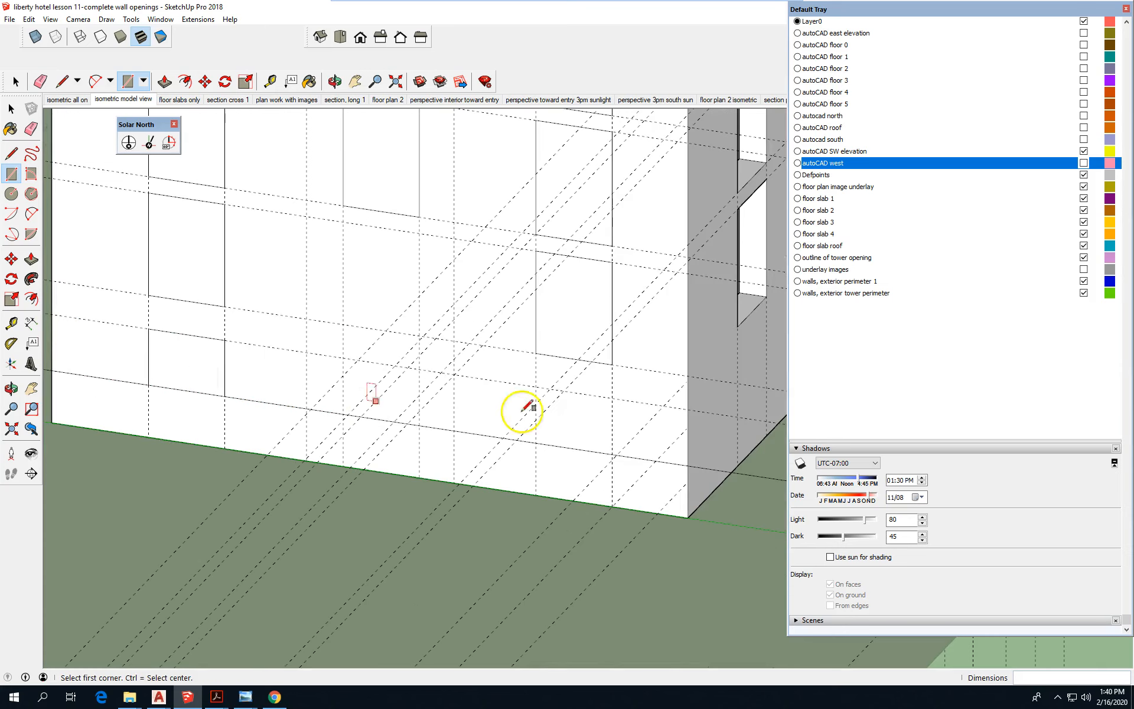
click(613, 453)
click(536, 385)
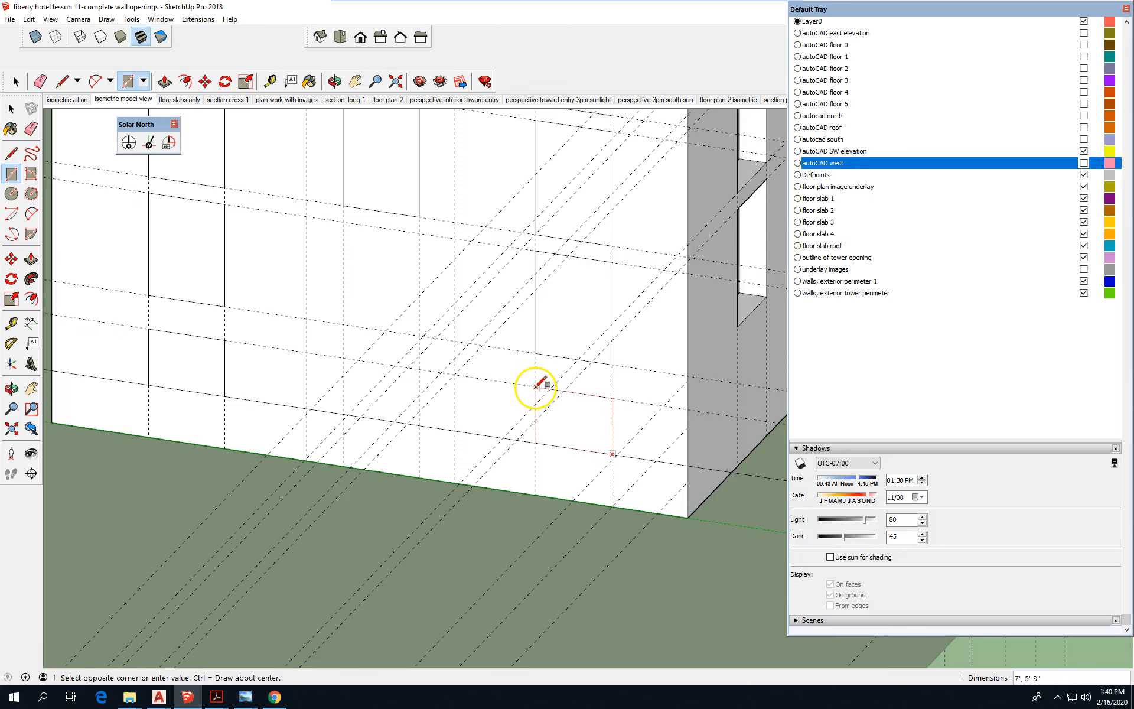
- Show the autoCAD west layer again to reveal the arched entrance on the facade
scroll(500, 582, down, 3)
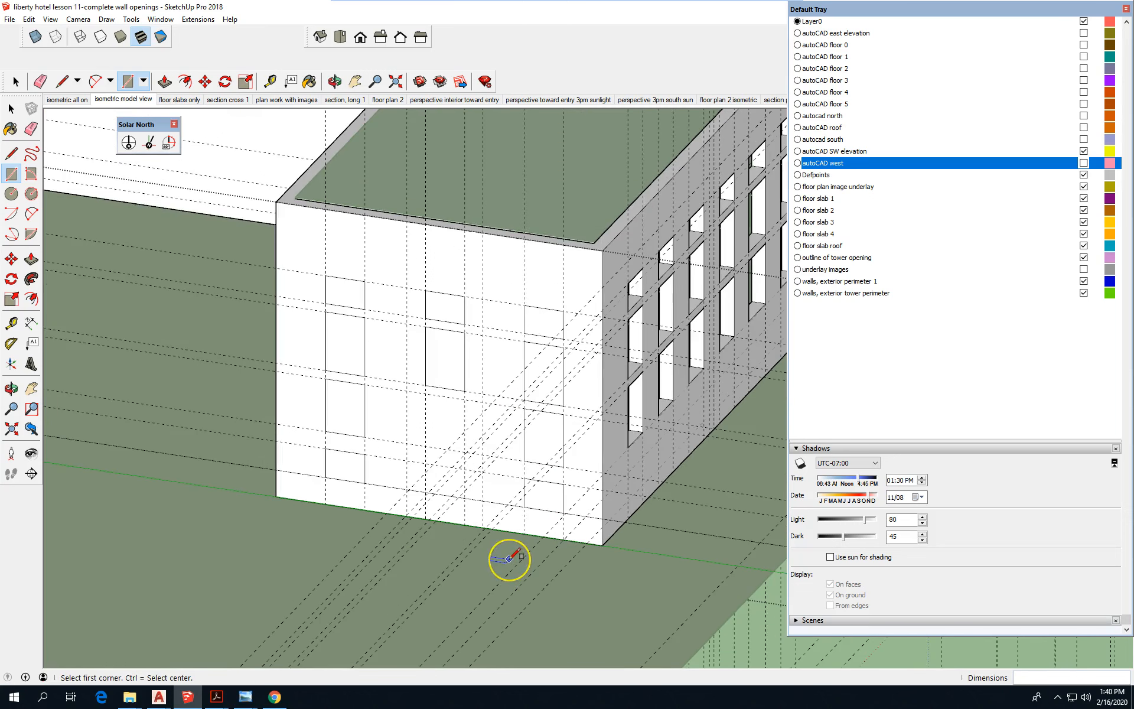
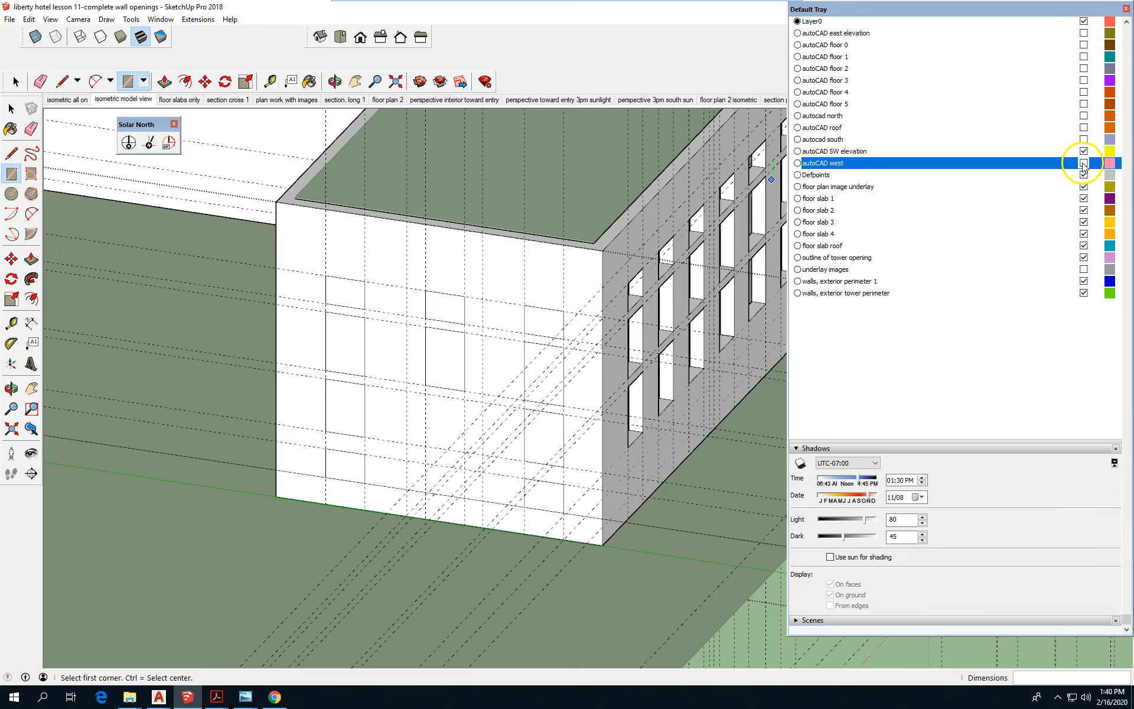
click(1084, 163)
scroll(349, 499, up, 5)
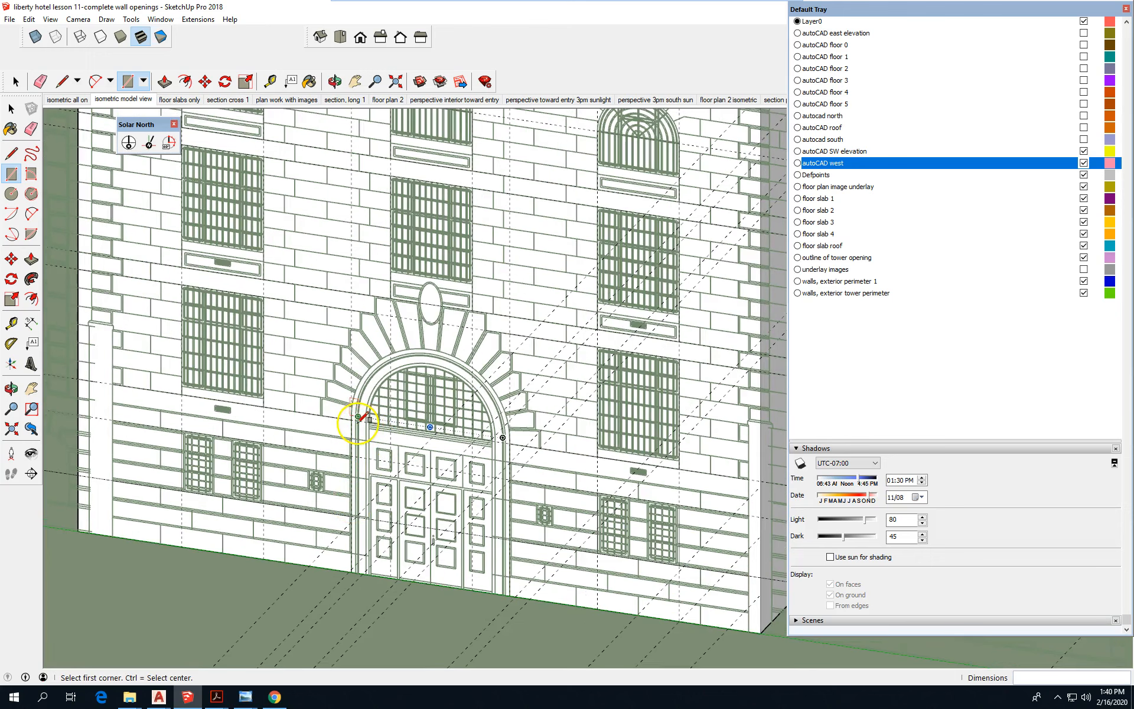
- Hide the autoCAD west layer and draw a 13' 6 1/2" by about 13' 3 1/8" entrance rectangle between the guides and the wall base
click(10, 172)
scroll(349, 420, up, 3)
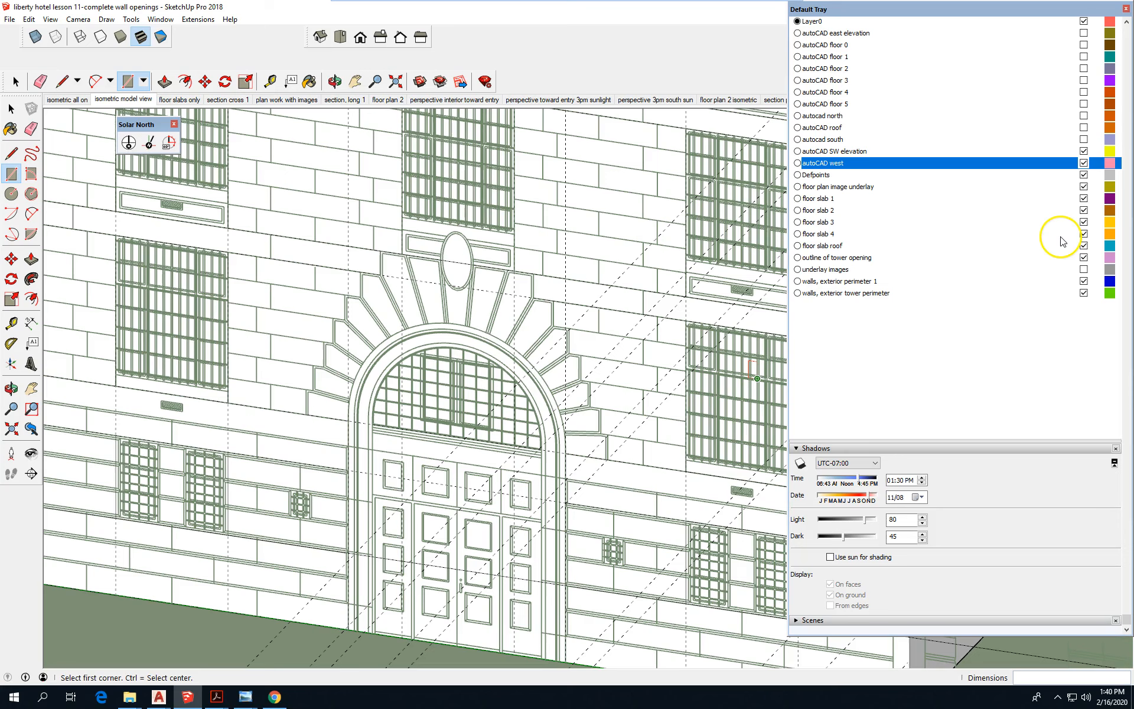
click(1085, 164)
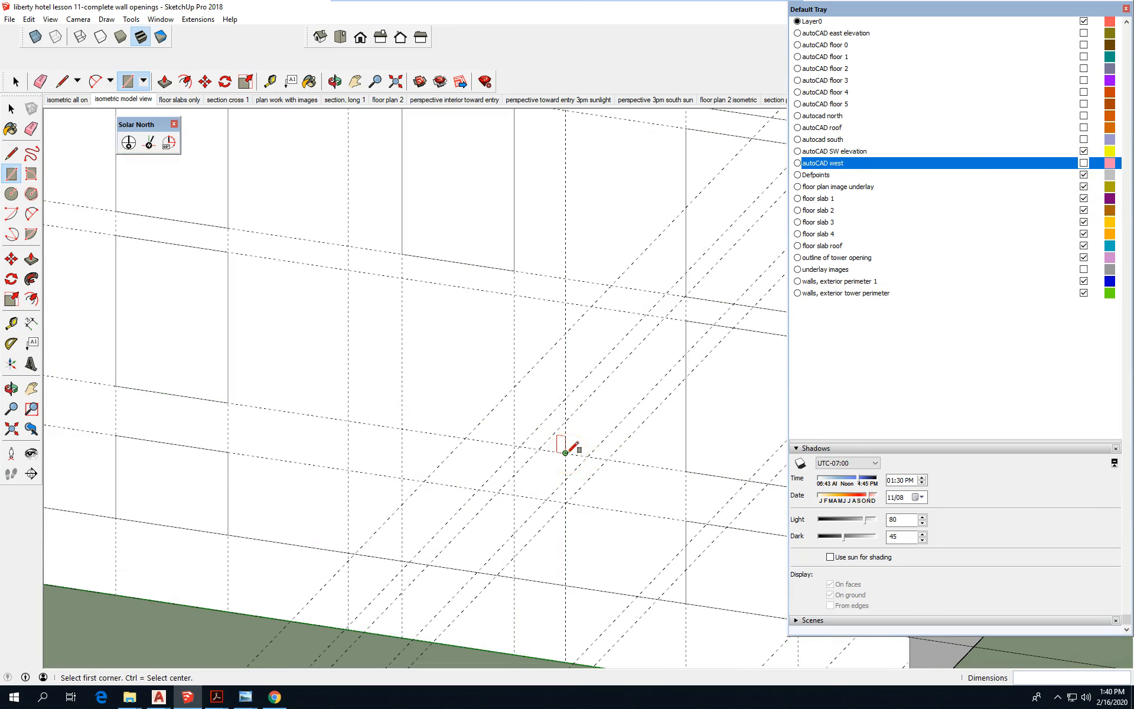
drag(566, 453, 348, 628)
click(348, 629)
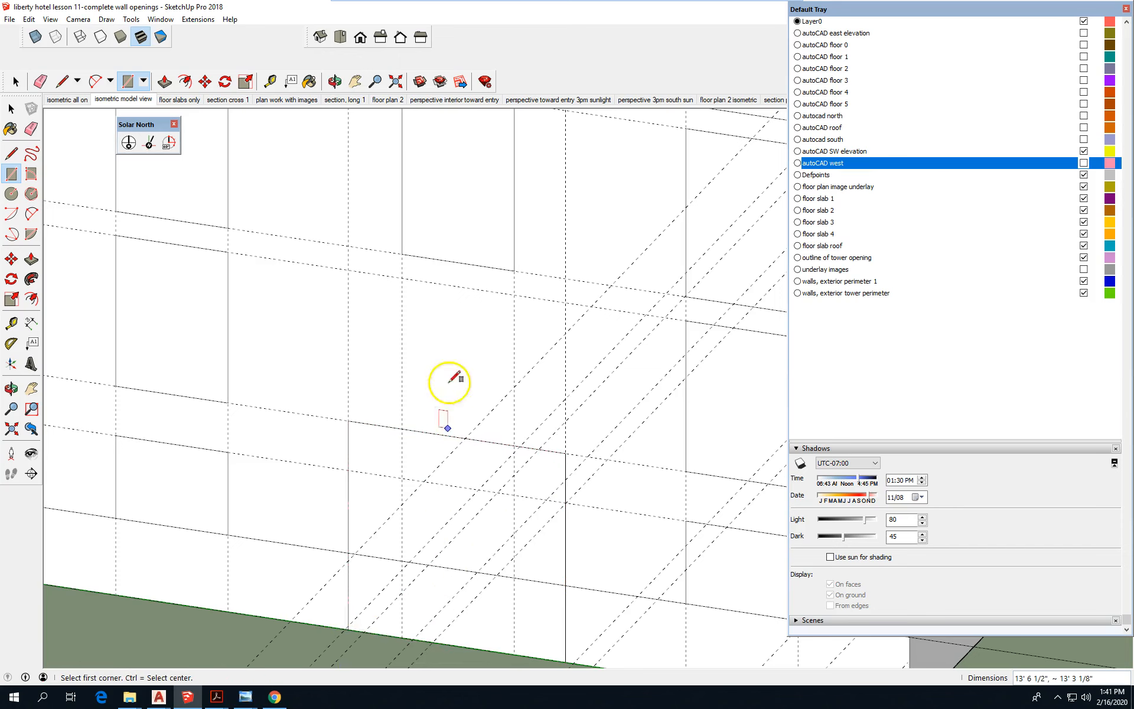
scroll(278, 264, down, 3)
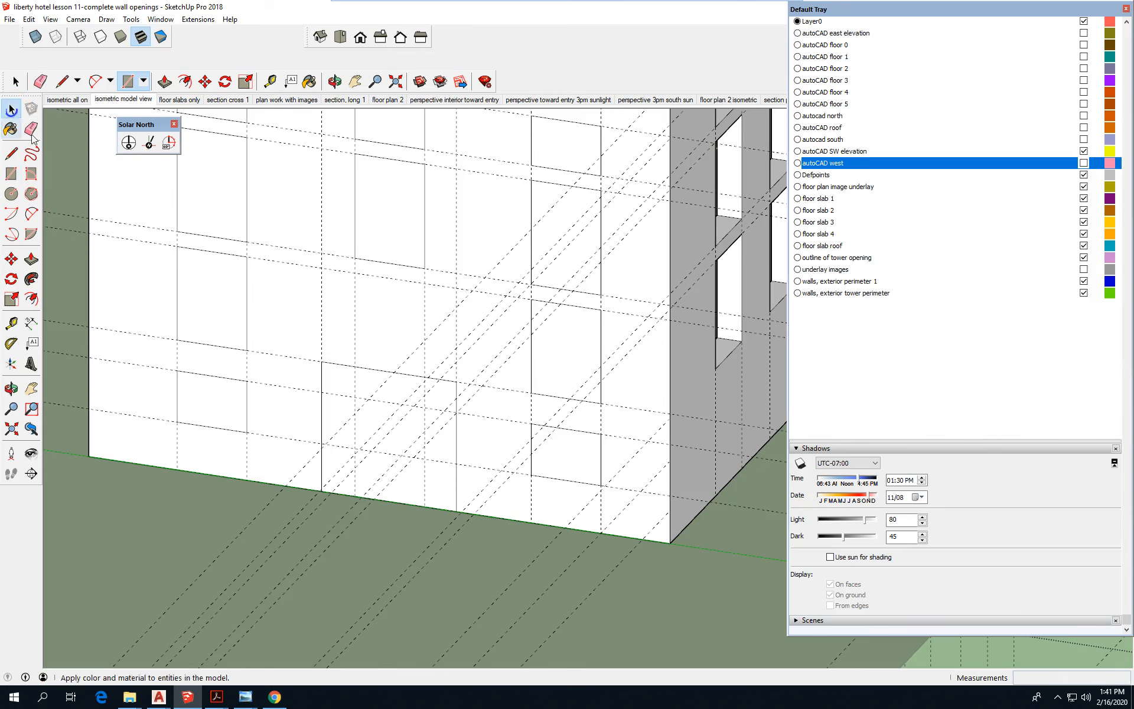
- Push the entrance rectangle through the west wall to cut the door opening
click(11, 109)
click(364, 381)
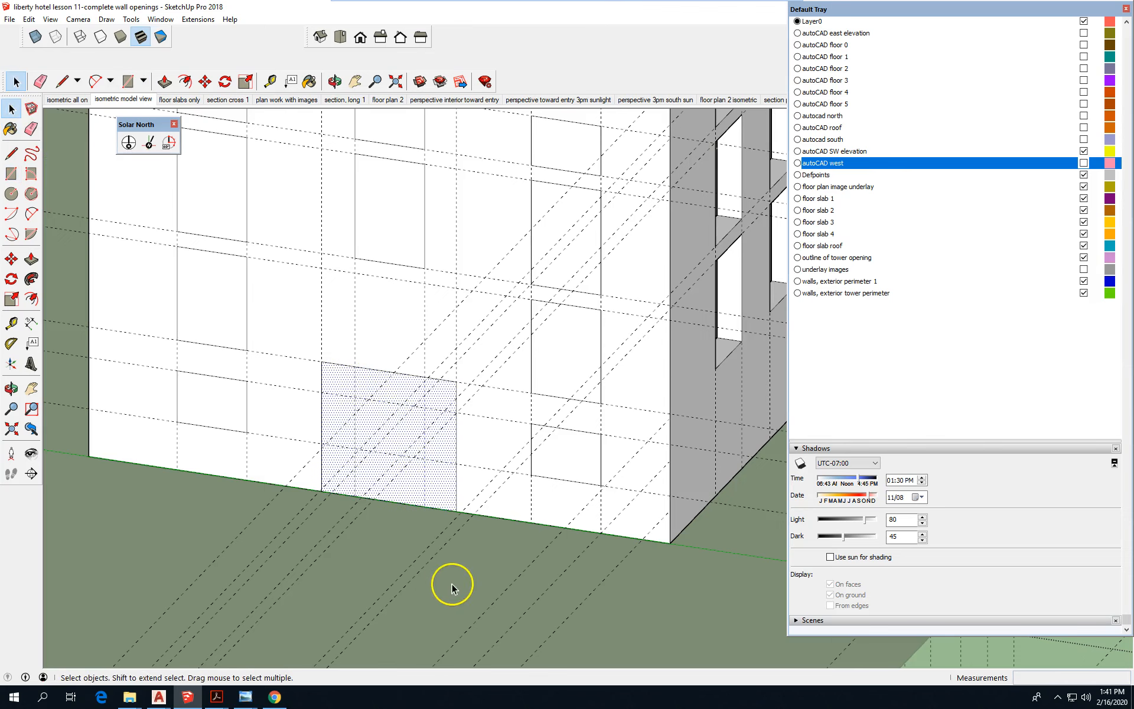
scroll(453, 582, down, 2)
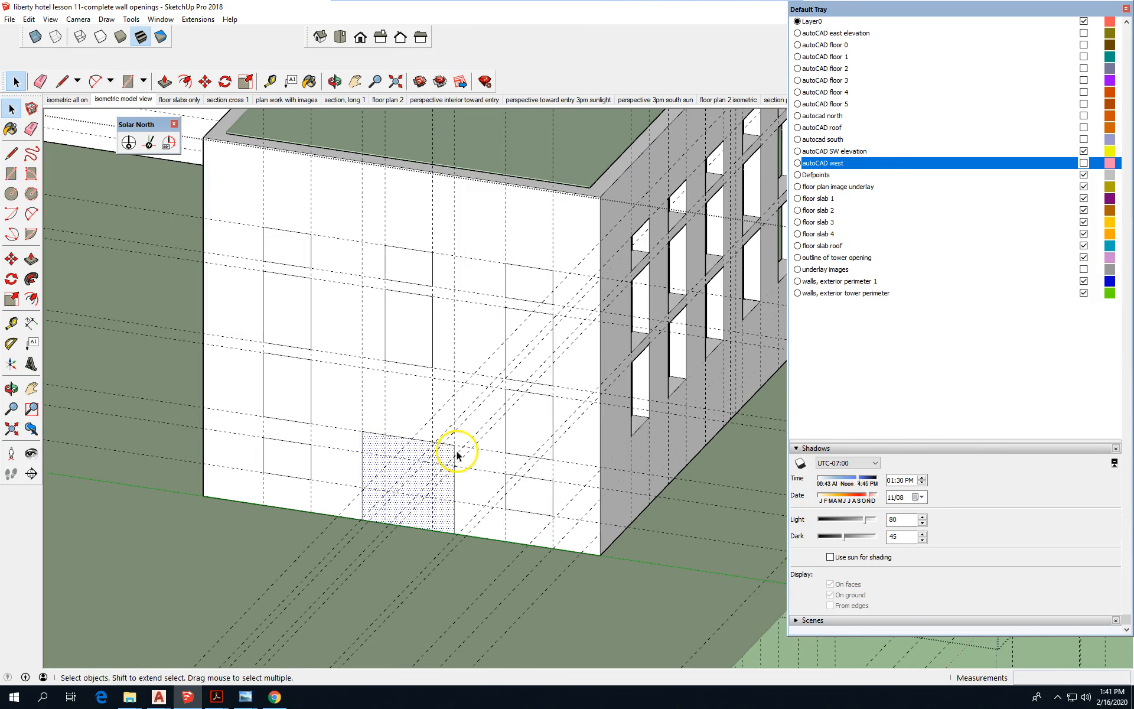
click(29, 262)
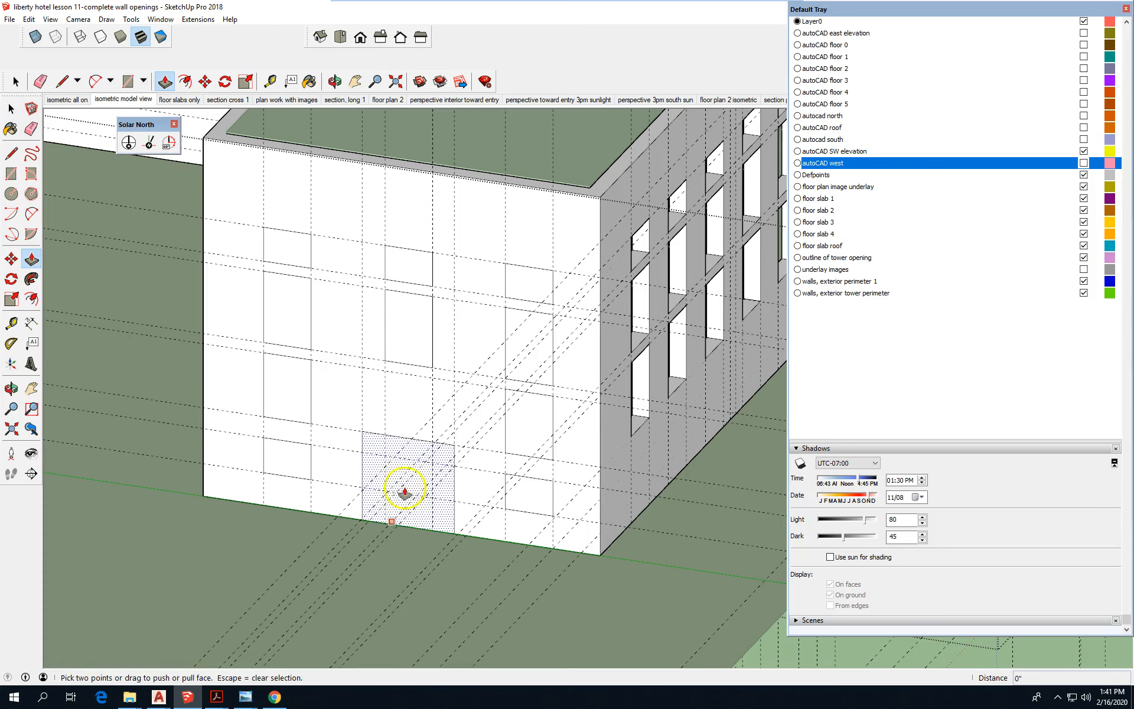
double_click(394, 449)
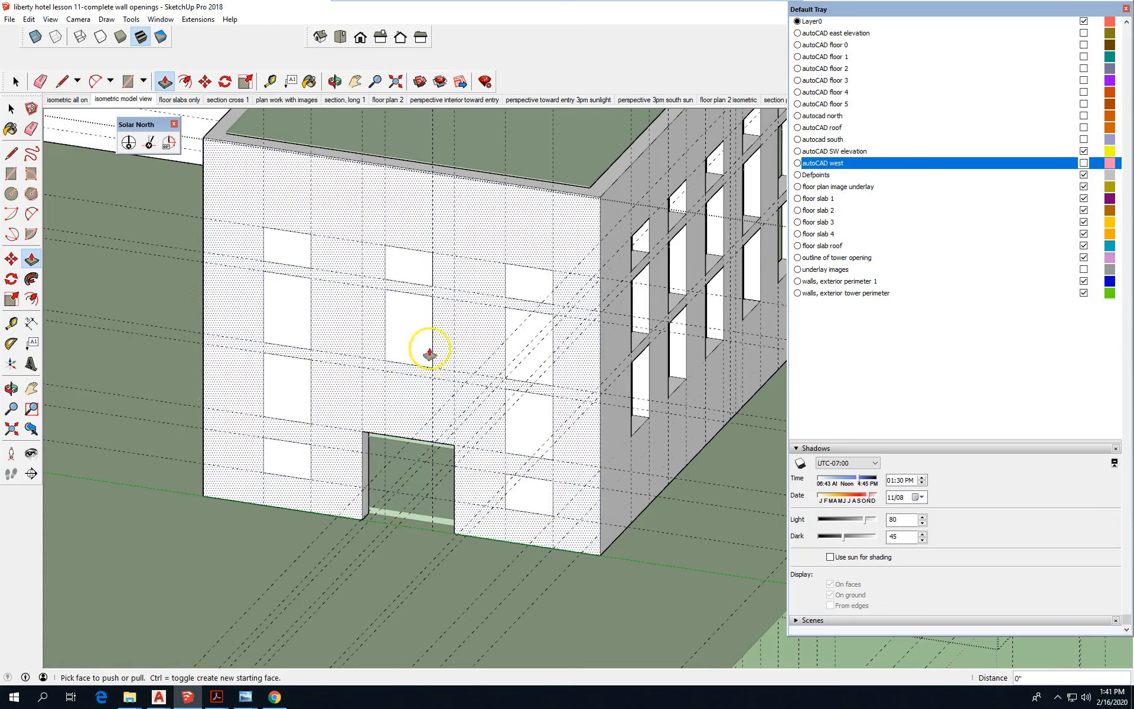
- Cut the two middle-bay windows and the top right-bay window through the west wall with Push/Pull
double_click(408, 335)
double_click(402, 263)
double_click(536, 278)
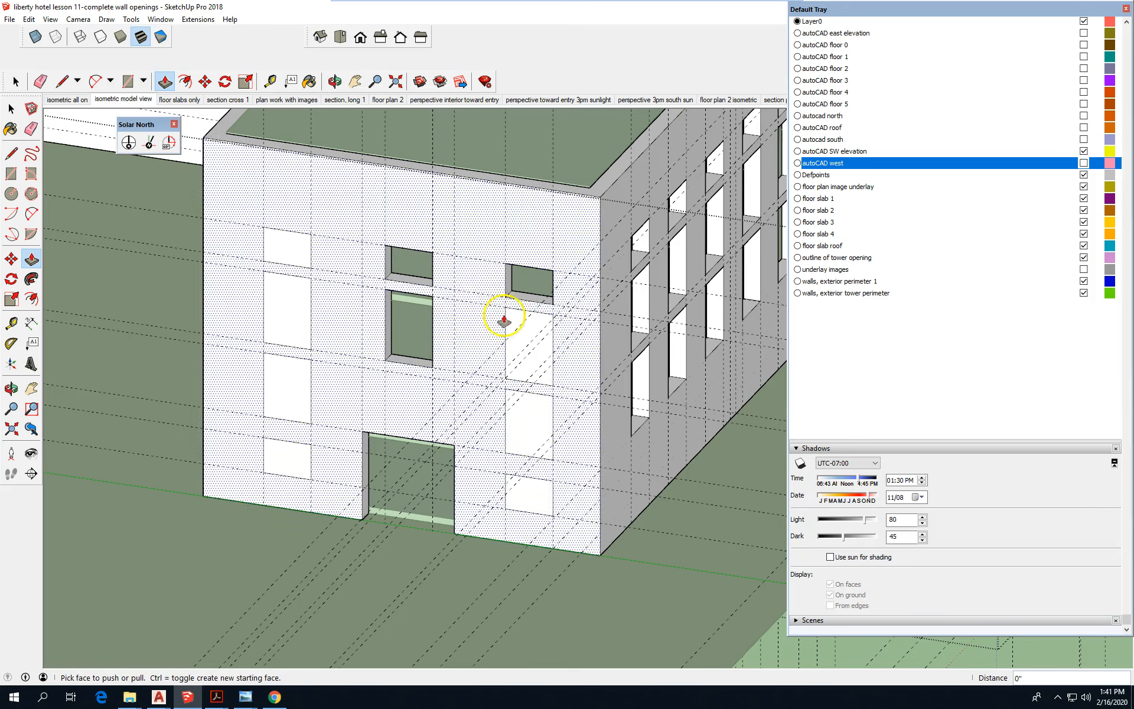
- Cut all four window openings of the left bay through the west wall with Push/Pull
double_click(286, 252)
double_click(286, 316)
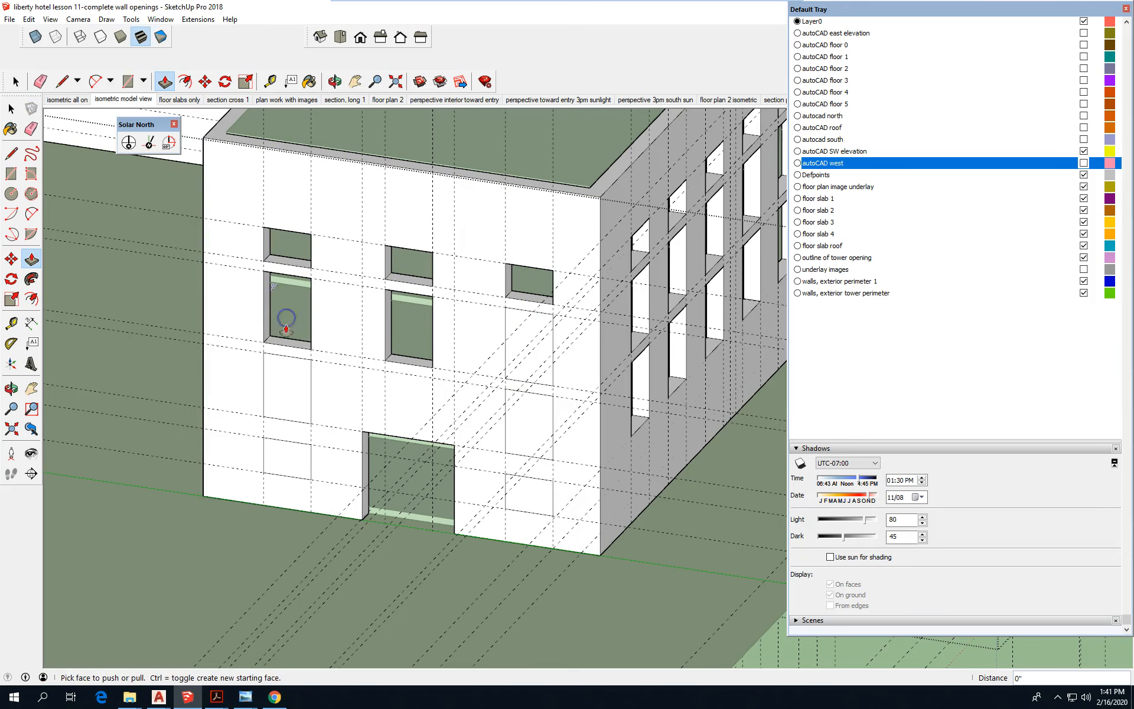
double_click(286, 393)
double_click(280, 466)
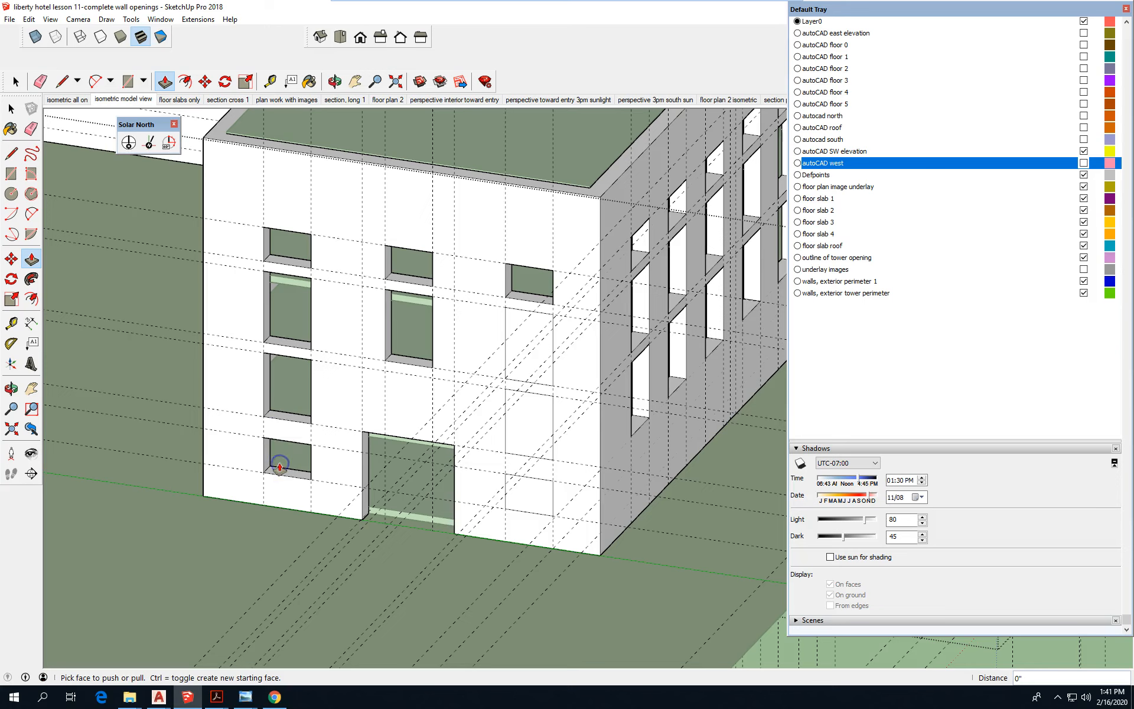
- Cut the three remaining window openings of the right bay through the west wall with Push/Pull
double_click(527, 425)
double_click(526, 339)
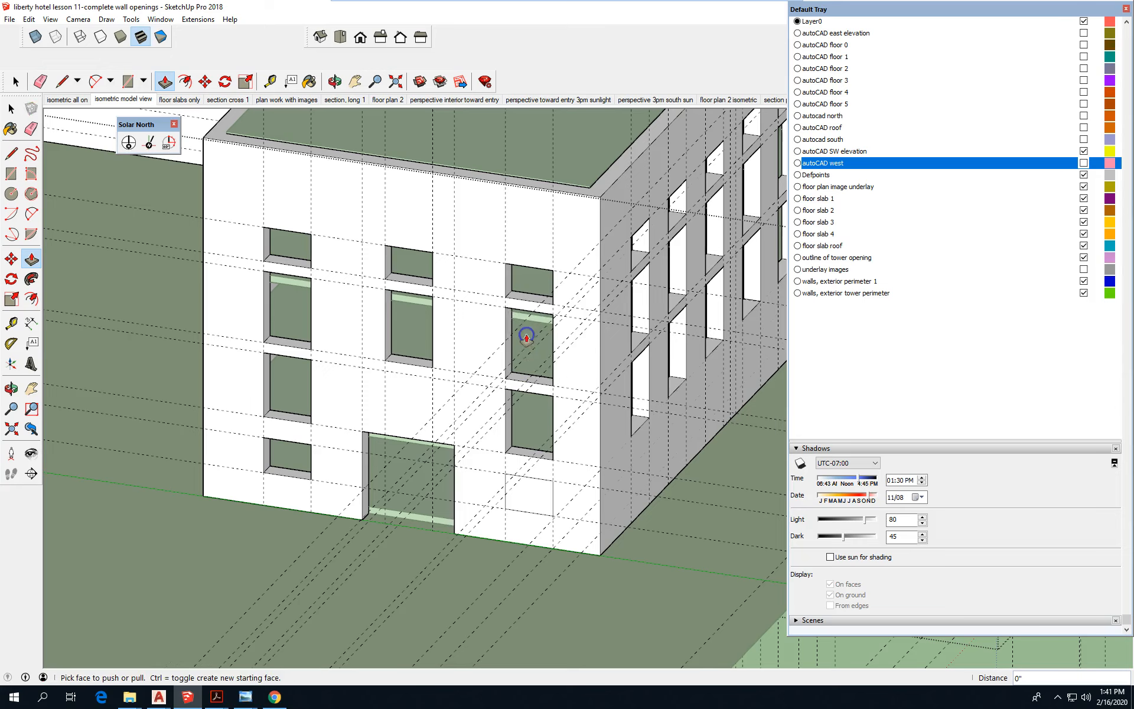
double_click(527, 498)
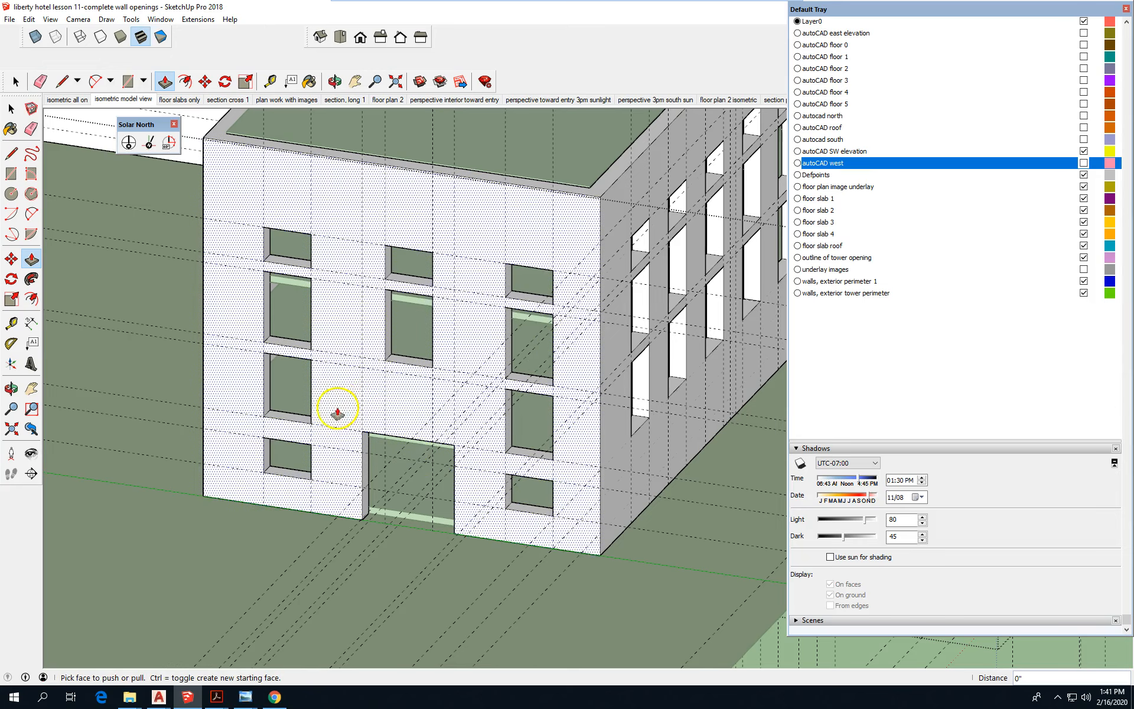
- Briefly show the autoCAD west layer to compare the cut openings with the elevation, and hide it again
middle_drag(336, 405, 435, 514)
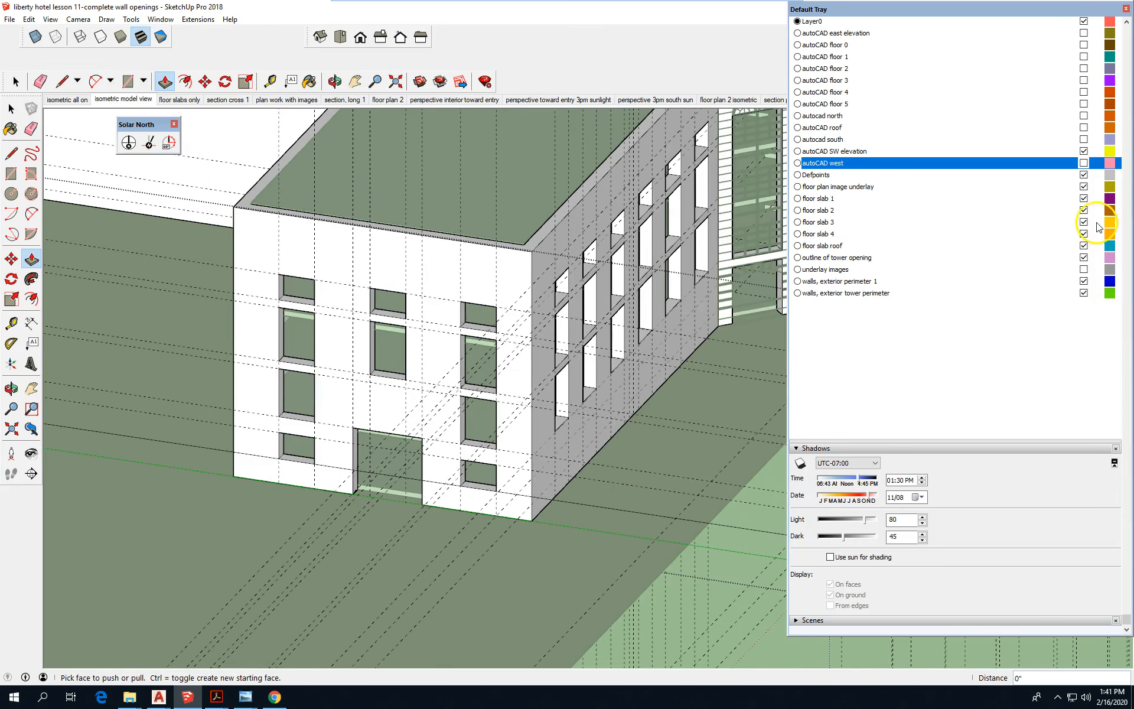
click(1084, 163)
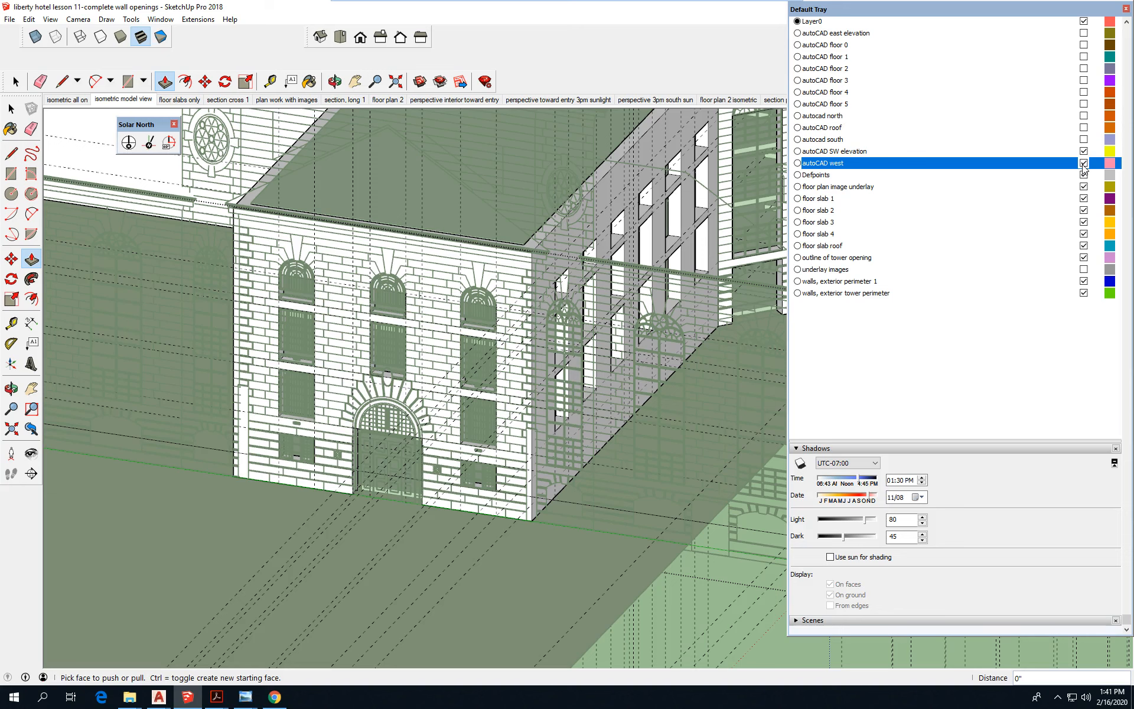
click(1083, 163)
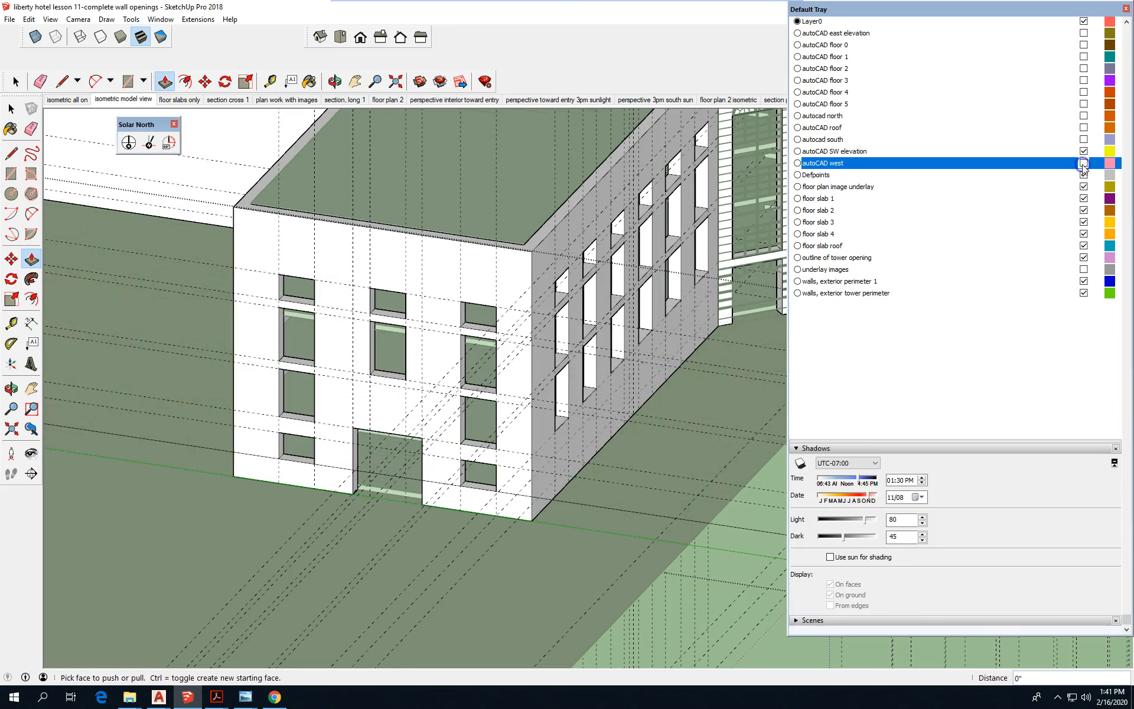
- Check the finished west facade openings from the south side and save the model
scroll(273, 418, down, 3)
middle_drag(274, 418, 351, 391)
key(p)
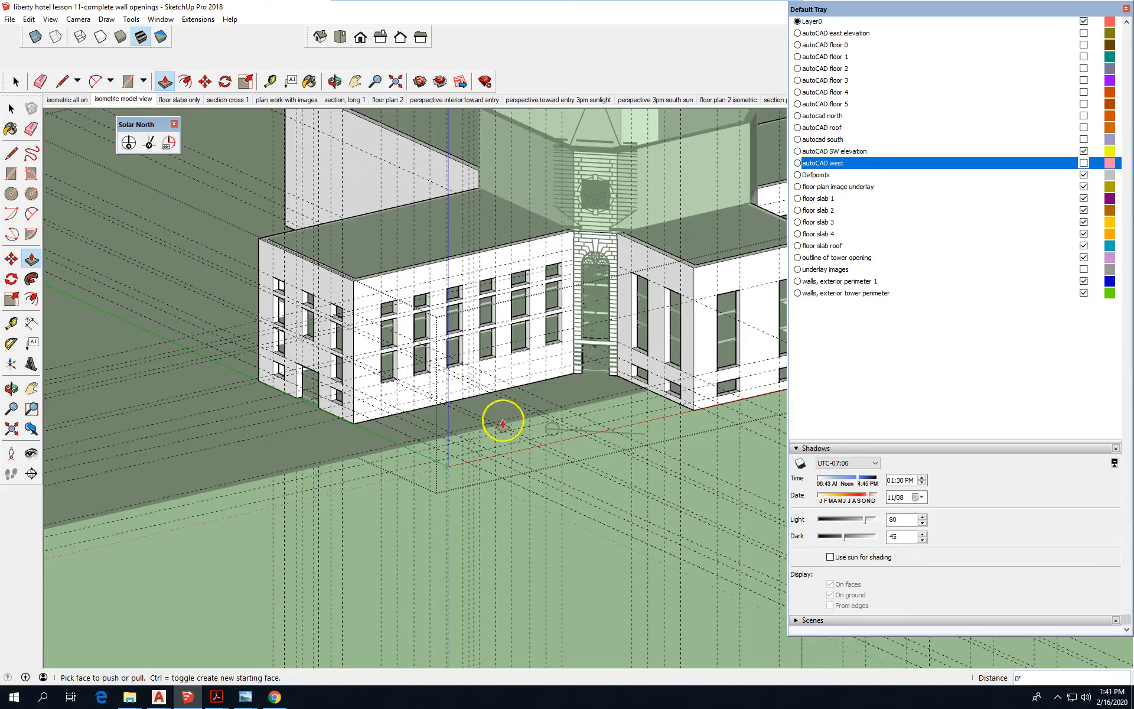
middle_drag(502, 417, 221, 410)
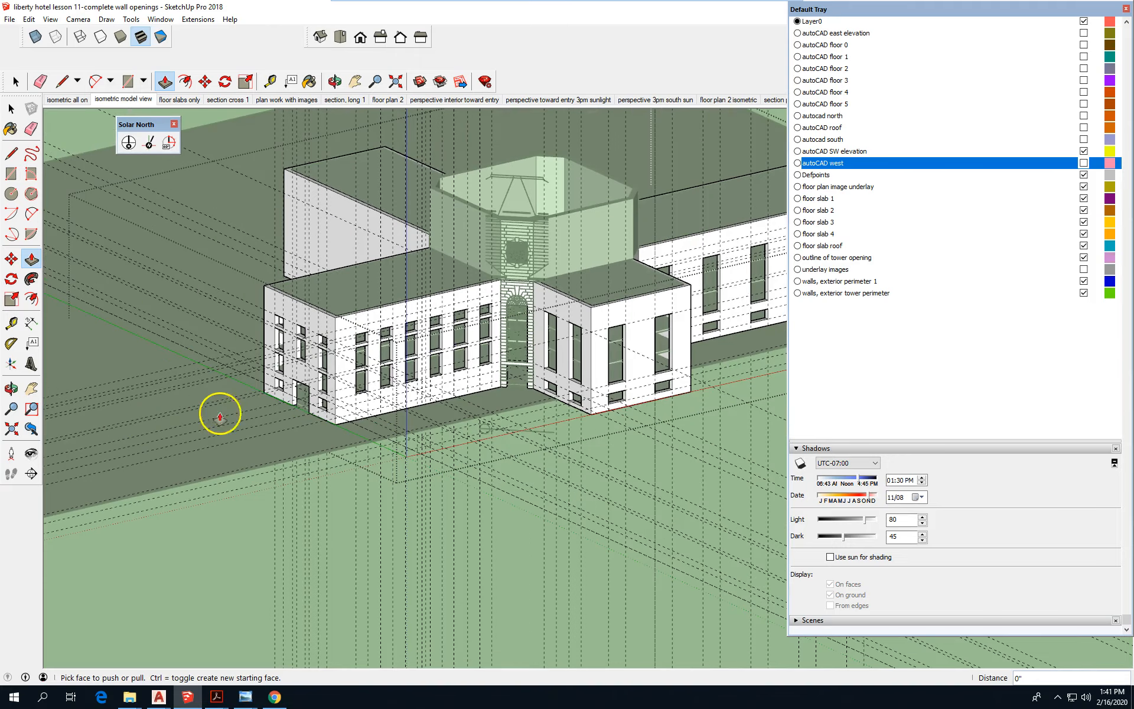
click(10, 21)
click(18, 61)
- Make the autoCAD east elevation layer visible beside the building's east wing
scroll(212, 476, down, 1)
middle_drag(576, 451, 89, 455)
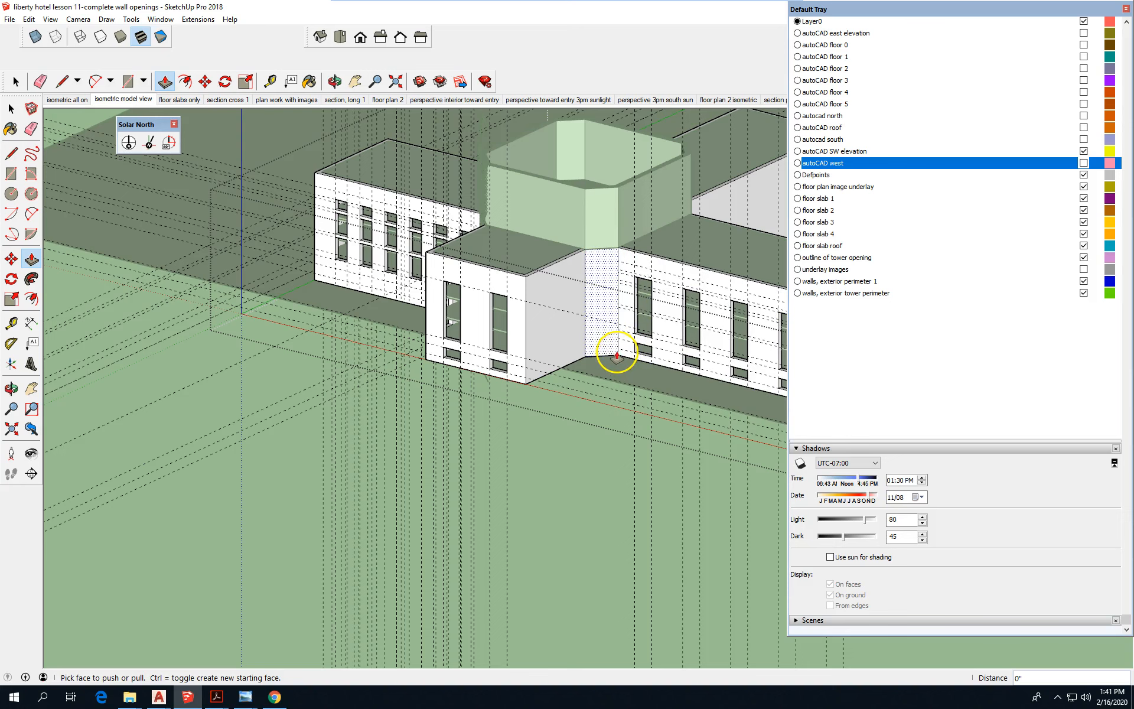
scroll(360, 484, down, 3)
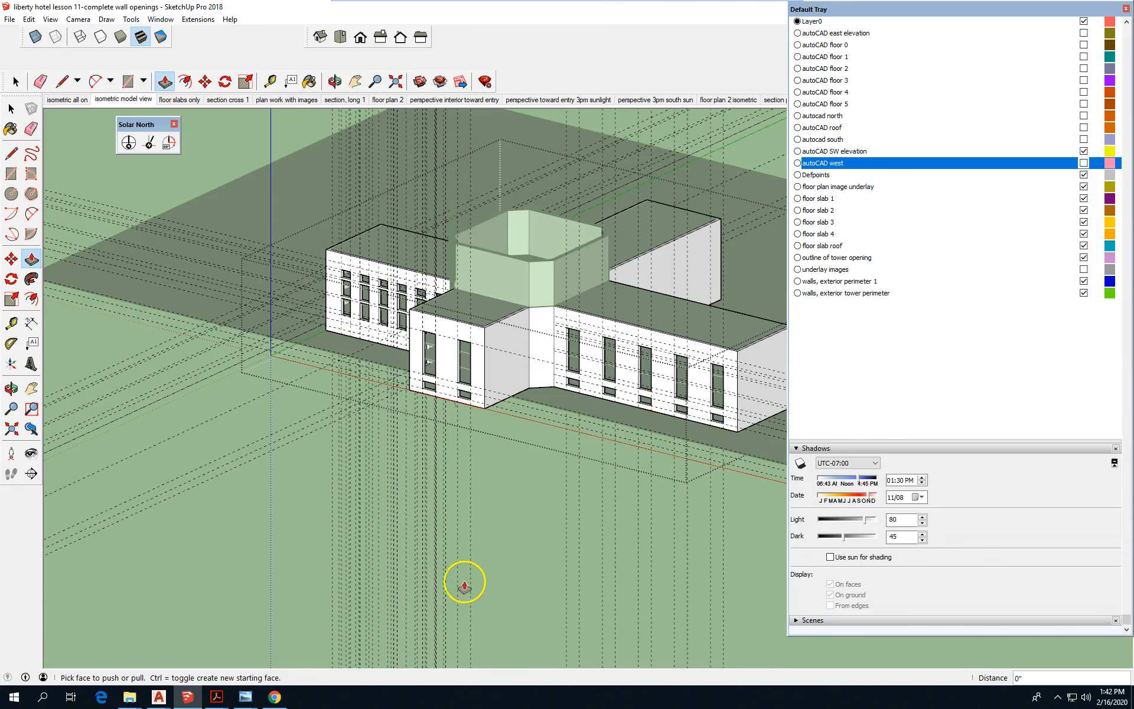
middle_drag(506, 392, 532, 515)
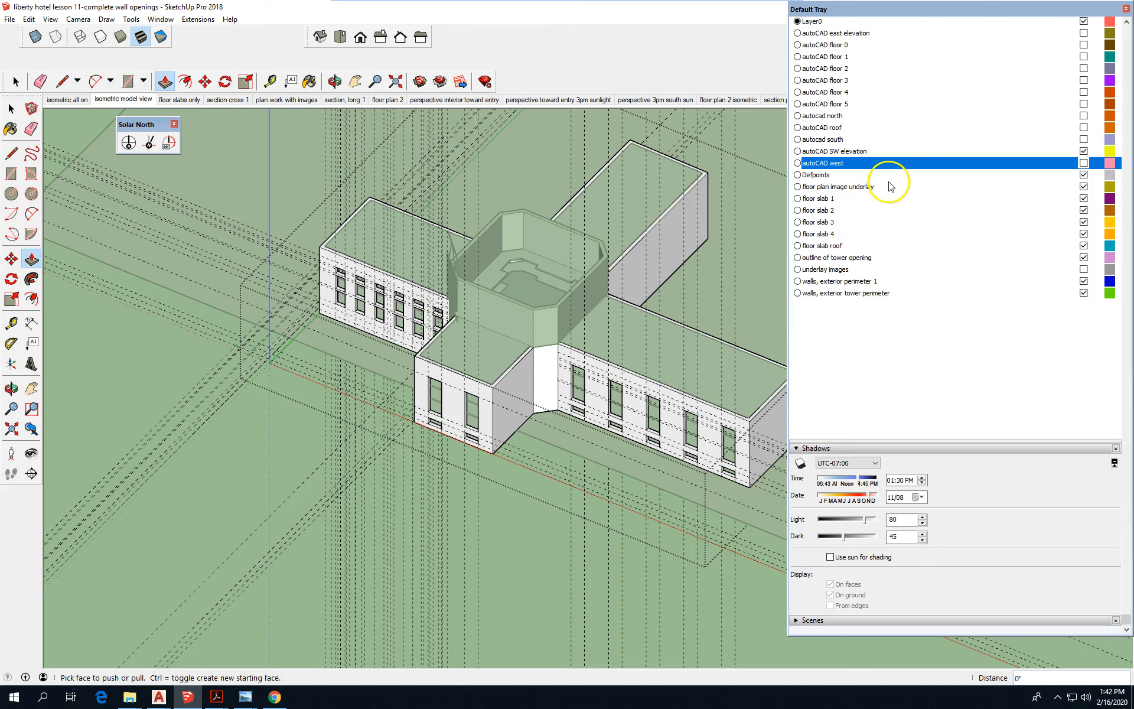
click(1083, 33)
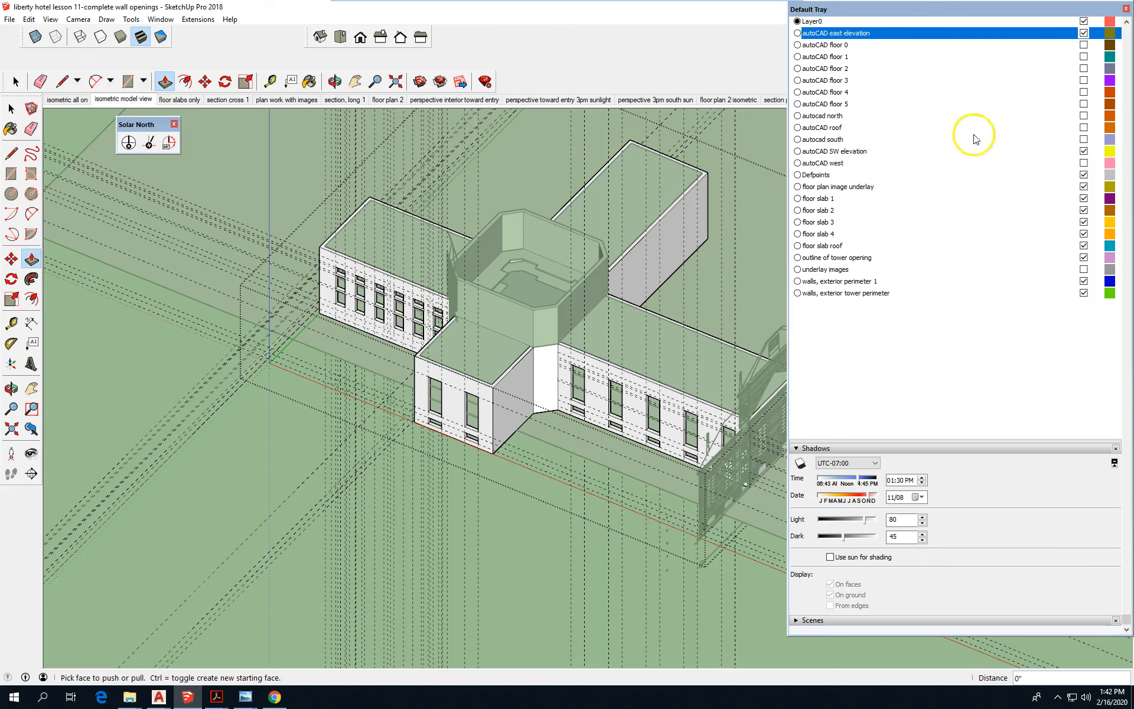
scroll(122, 374, down, 3)
scroll(486, 355, down, 2)
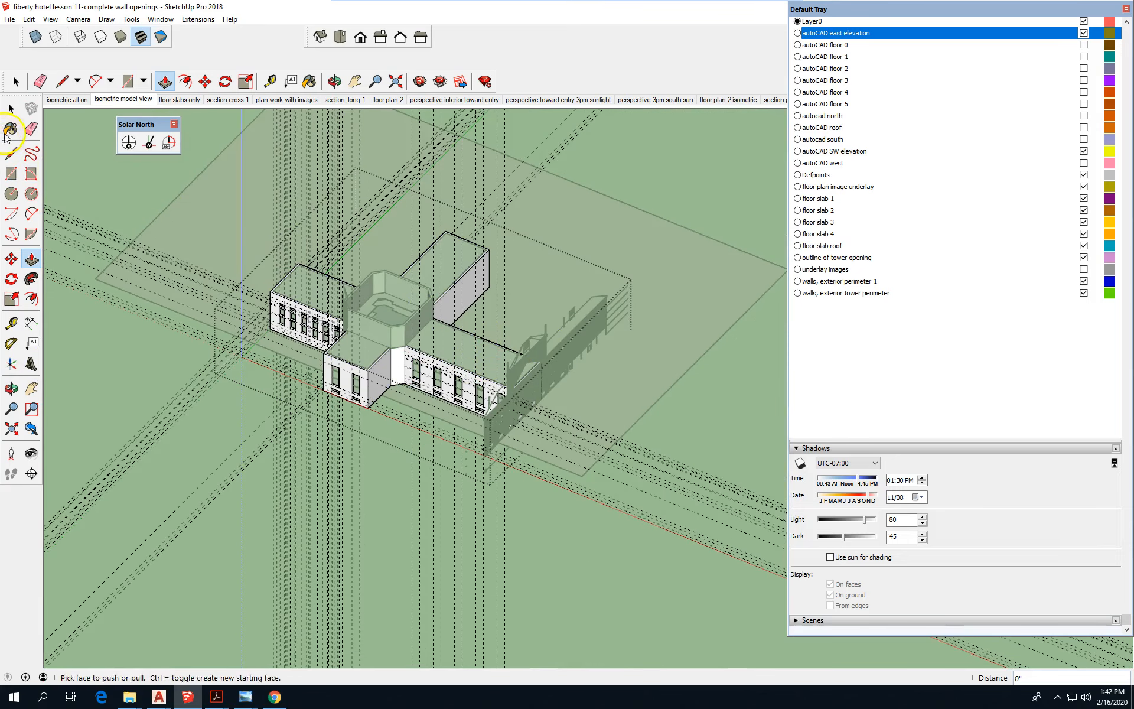
- Close the exterior wall group and hide the floor plan image underlay layer
right_click(378, 467)
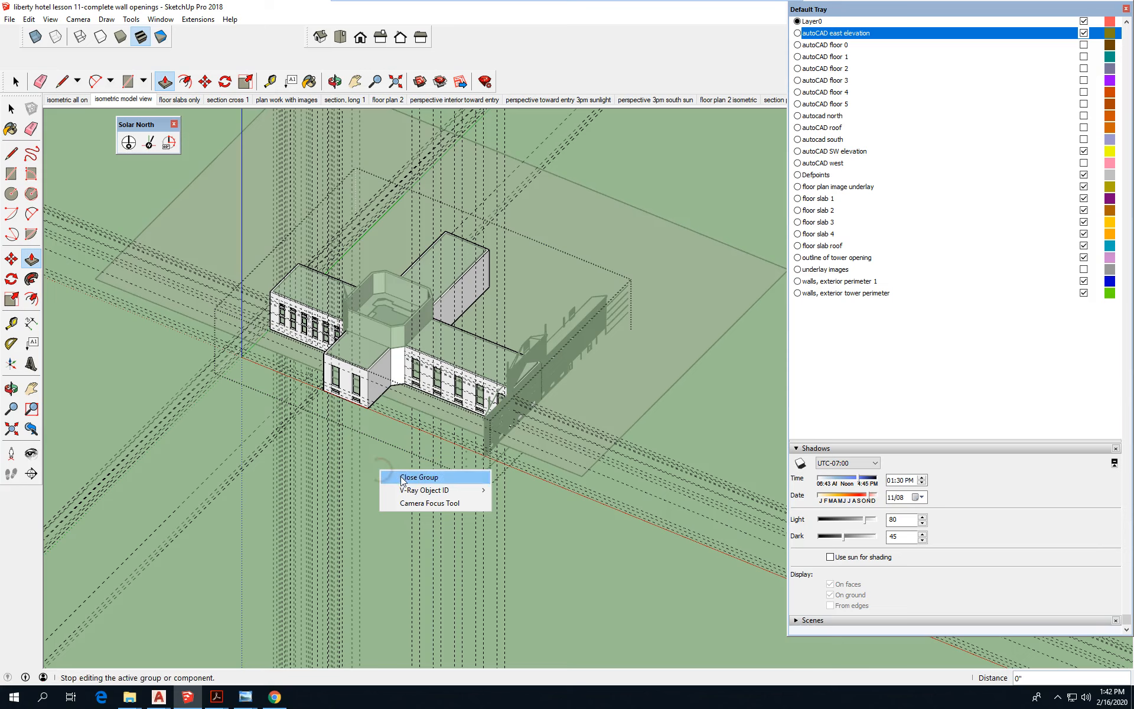
click(393, 473)
scroll(453, 388, up, 2)
click(11, 108)
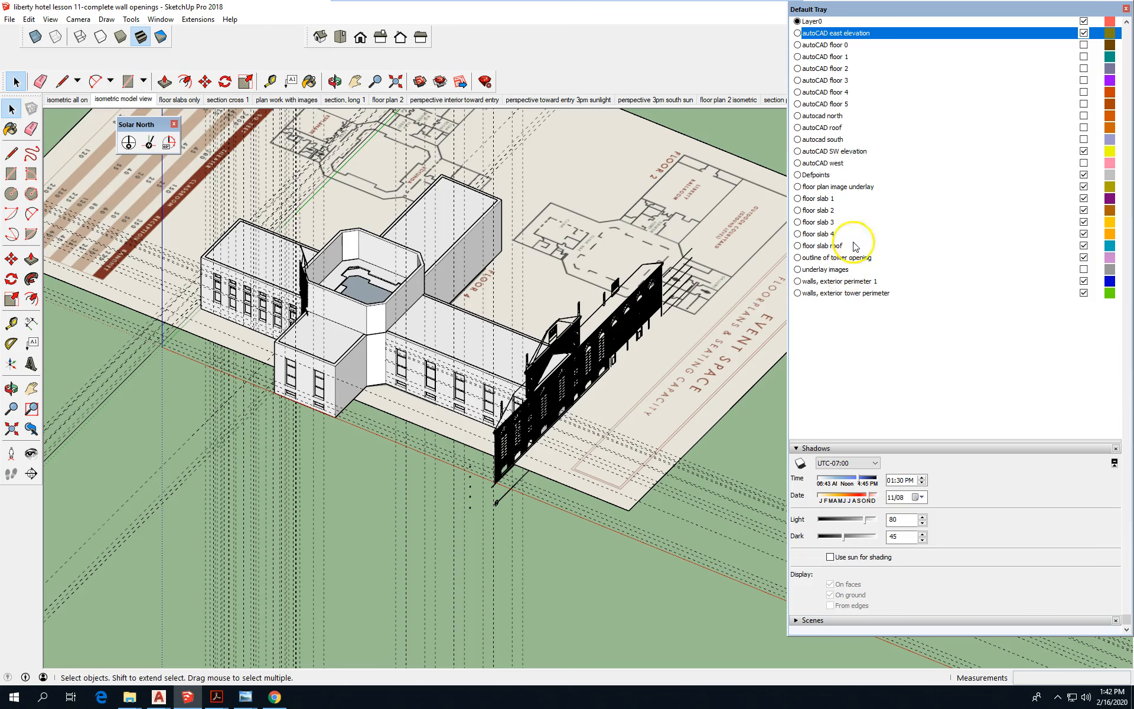
click(1084, 186)
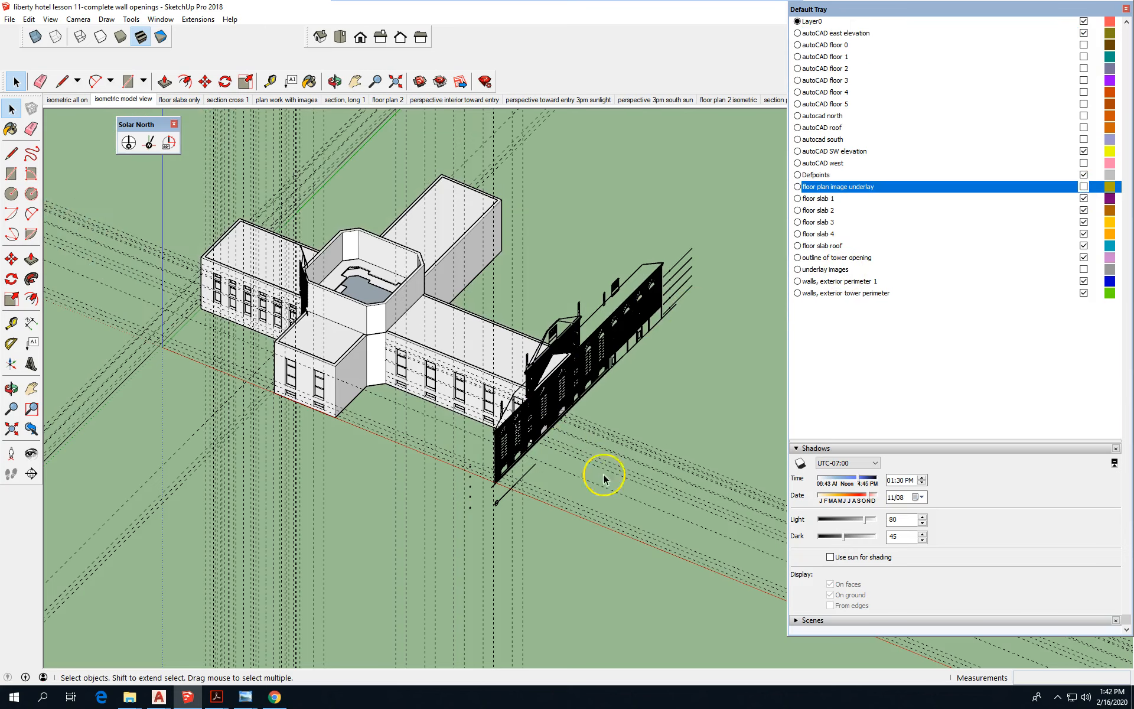
- Examine the east elevation drawing and the side walls of the projecting south wing
scroll(549, 464, up, 3)
click(526, 431)
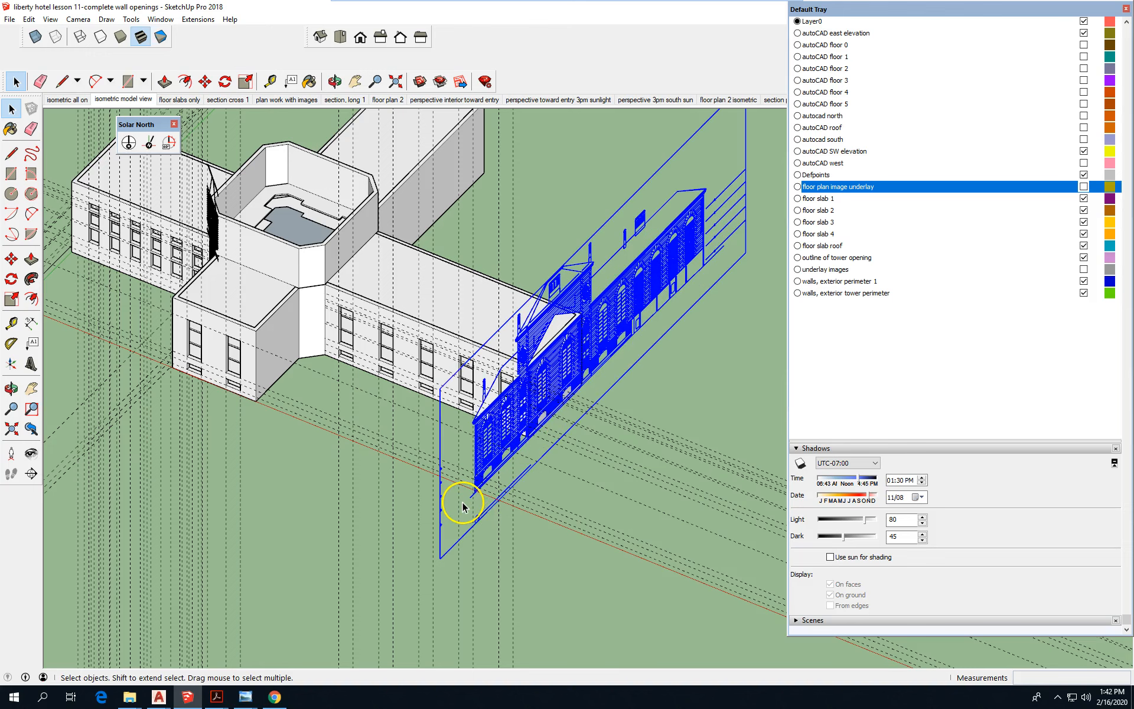
scroll(272, 339, up, 4)
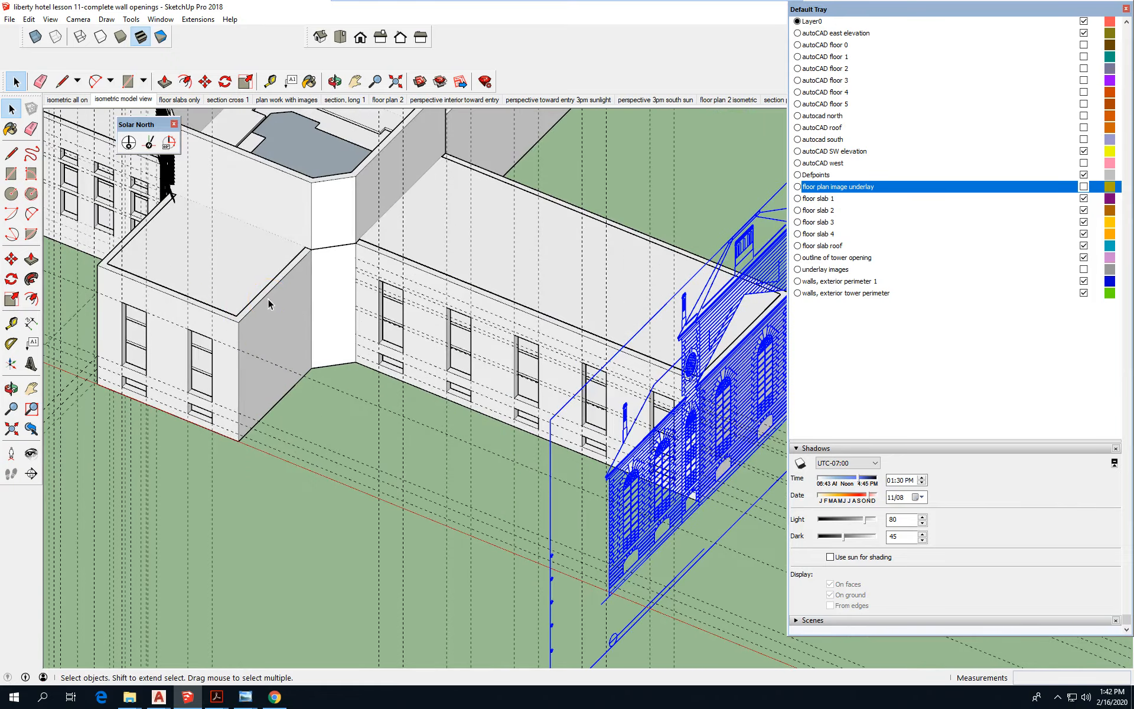
middle_drag(236, 400, 335, 312)
scroll(329, 354, down, 2)
scroll(469, 273, down, 4)
middle_drag(202, 451, 449, 449)
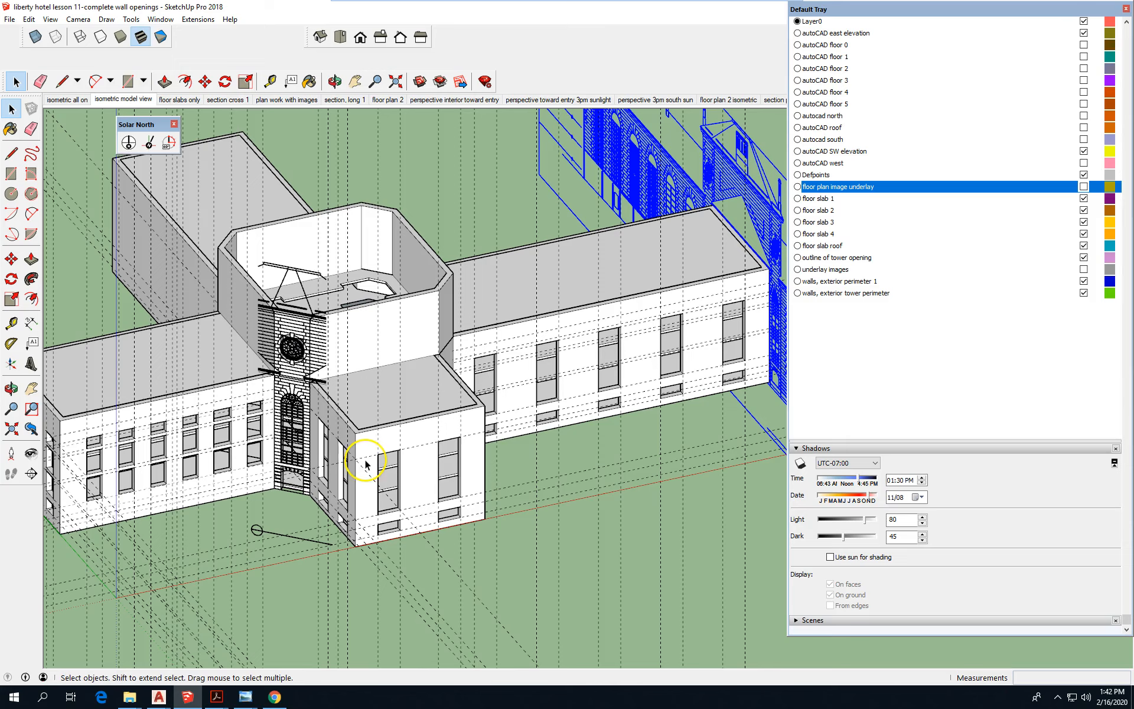
scroll(347, 501, up, 4)
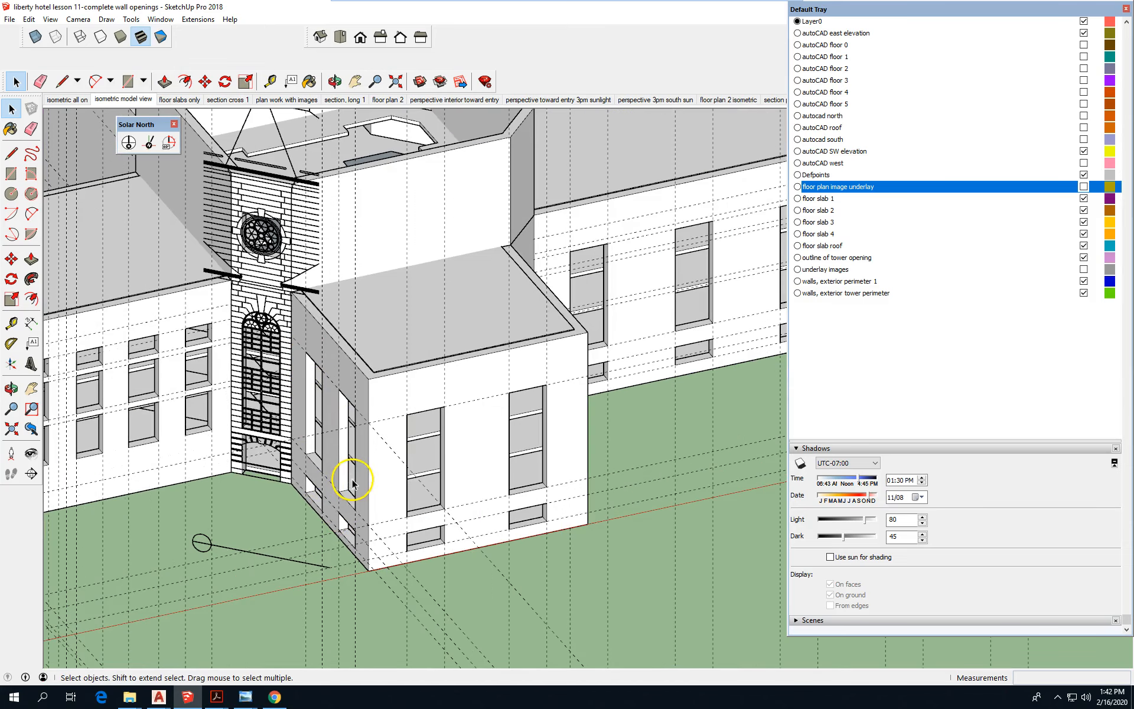
- Open the exterior wall group, select the window openings in the projecting wing's west side wall, and close the group
click(301, 336)
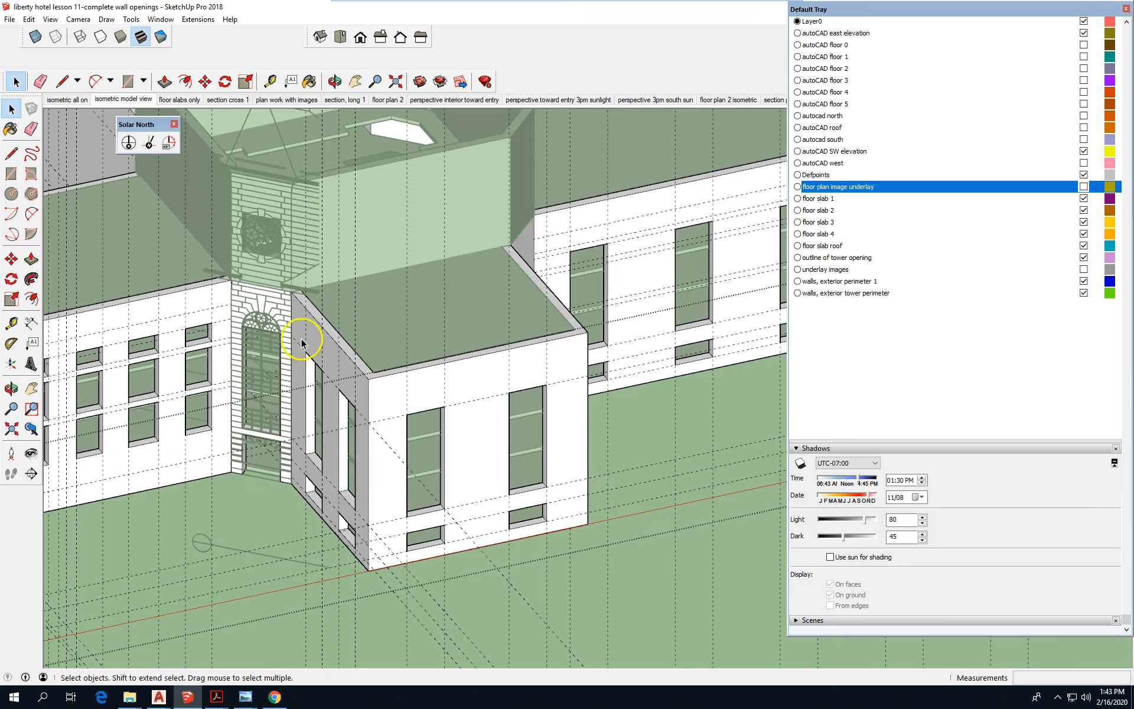
drag(296, 330, 362, 565)
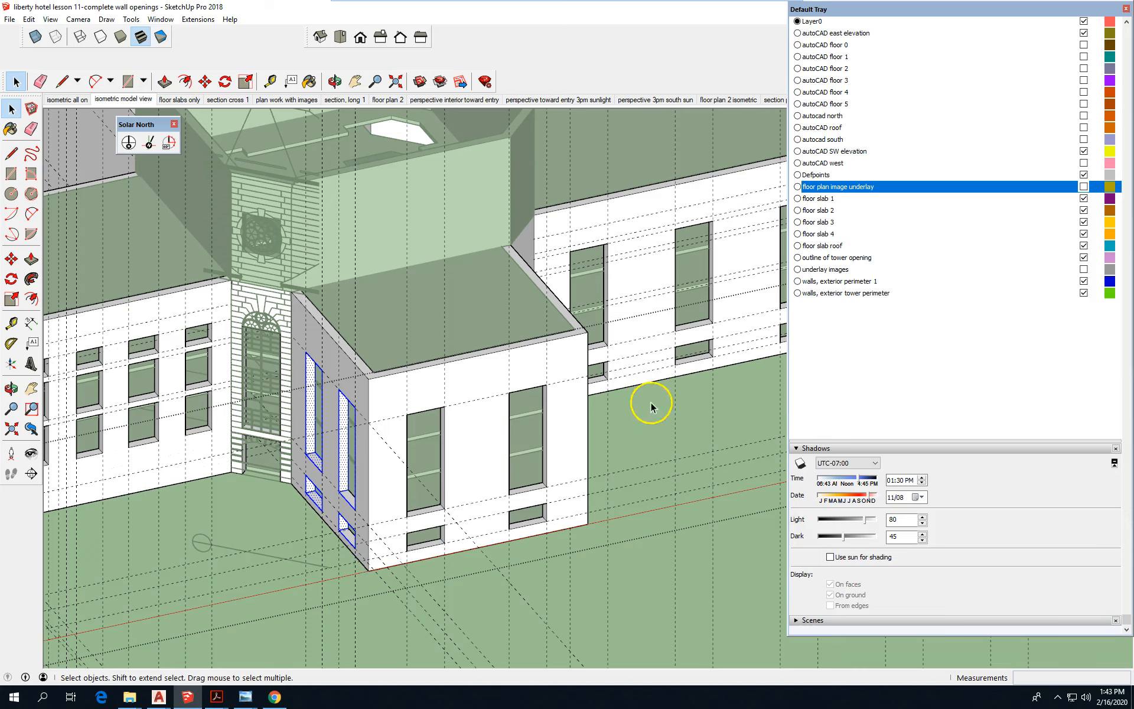
key(Delete)
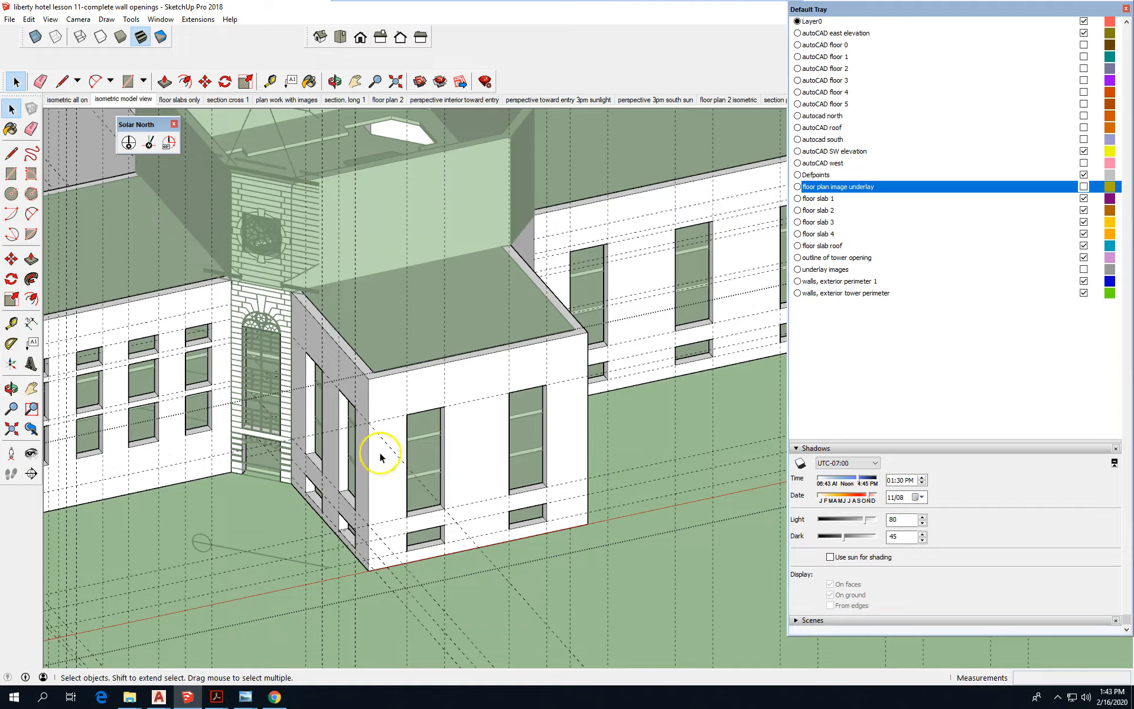
scroll(214, 471, down, 4)
middle_drag(496, 459, 322, 494)
right_click(418, 511)
click(467, 523)
- Move the east elevation drawing along the red axis onto the east side wall of the projecting south wing
scroll(303, 484, down, 1)
scroll(422, 501, up, 1)
scroll(498, 486, up, 2)
click(624, 371)
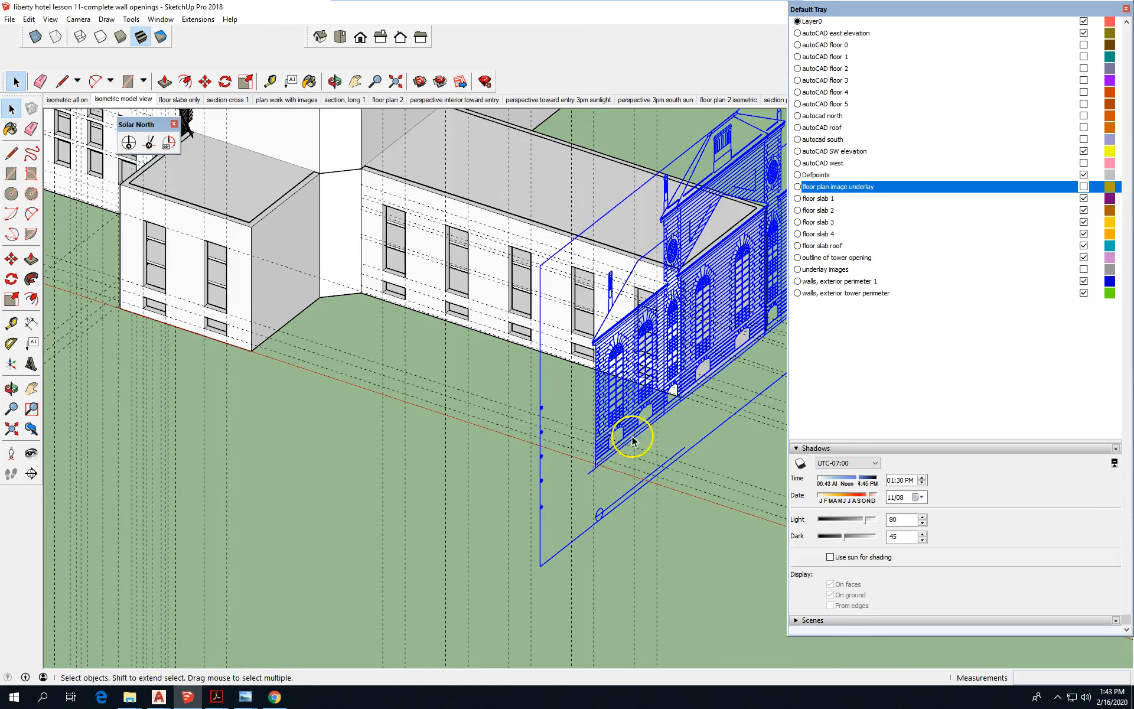
scroll(629, 437, up, 2)
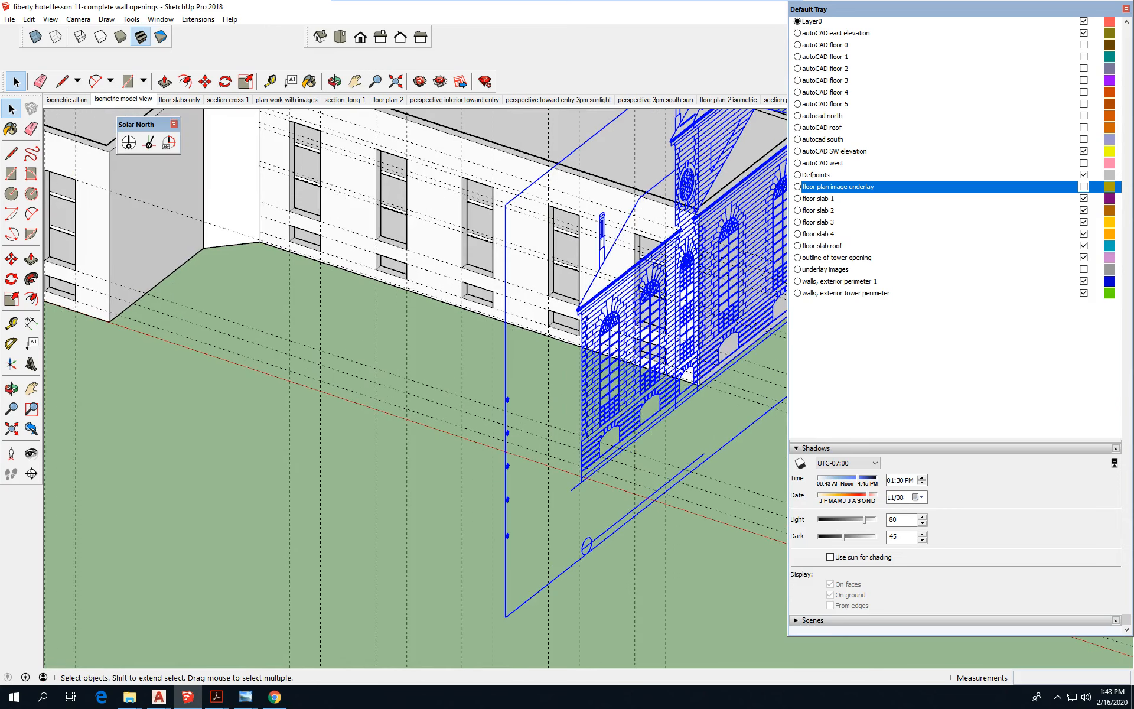
click(12, 259)
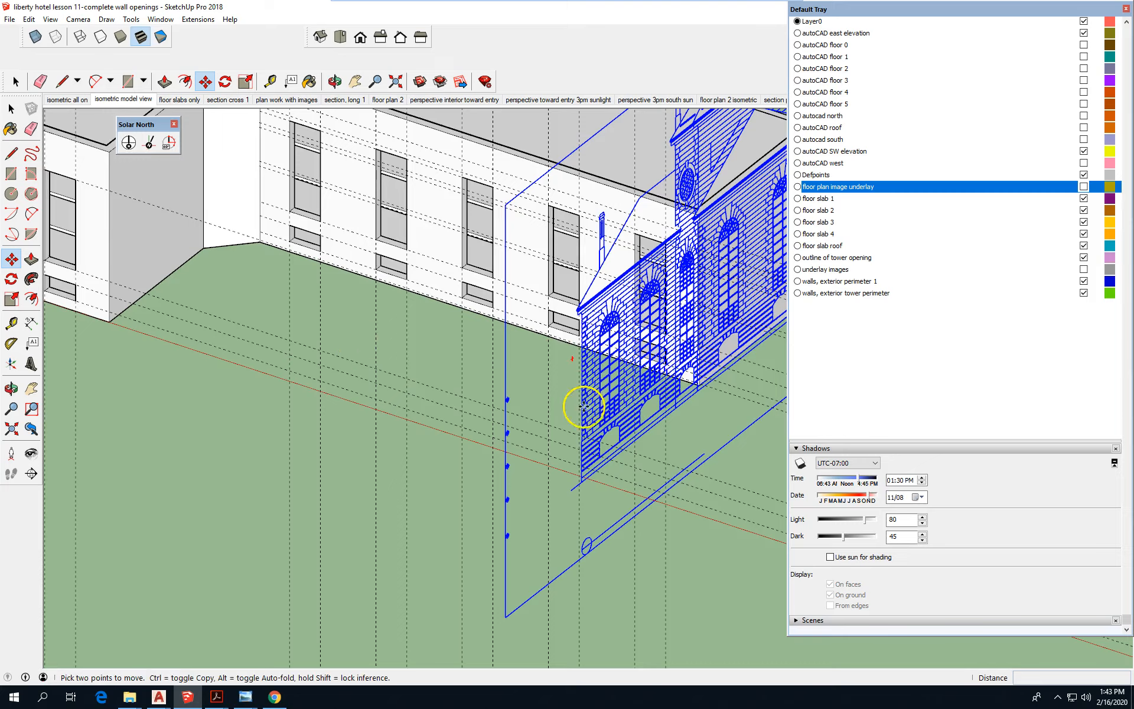
scroll(585, 392, up, 2)
scroll(594, 284, up, 2)
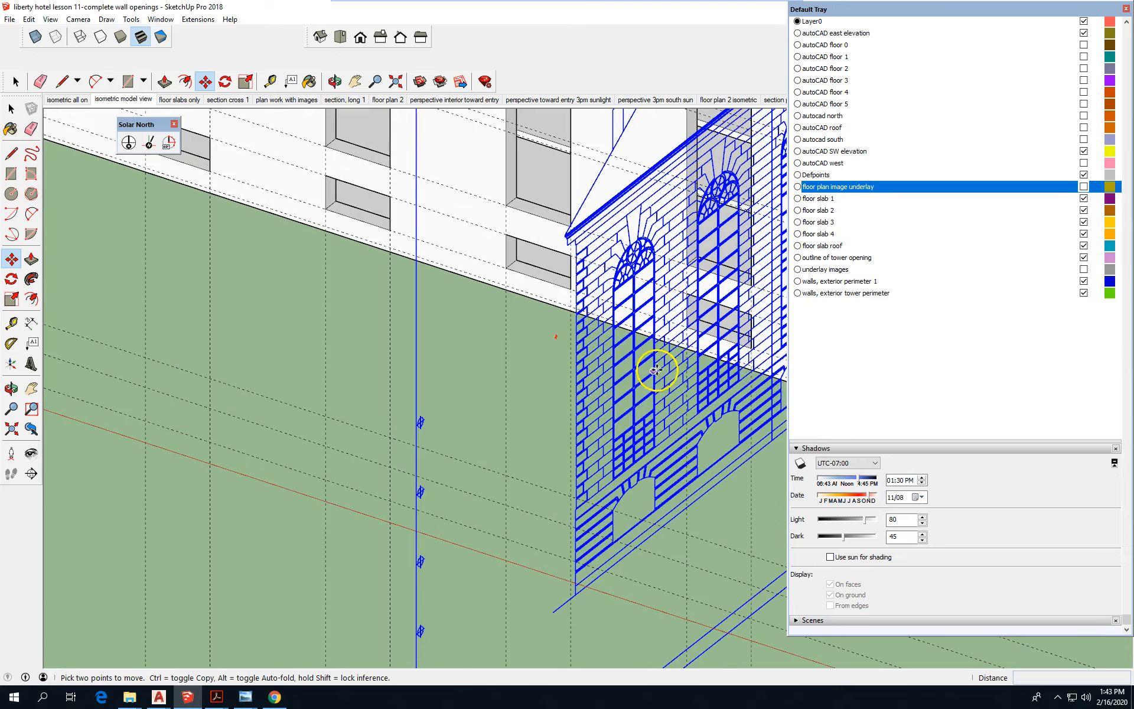
click(653, 405)
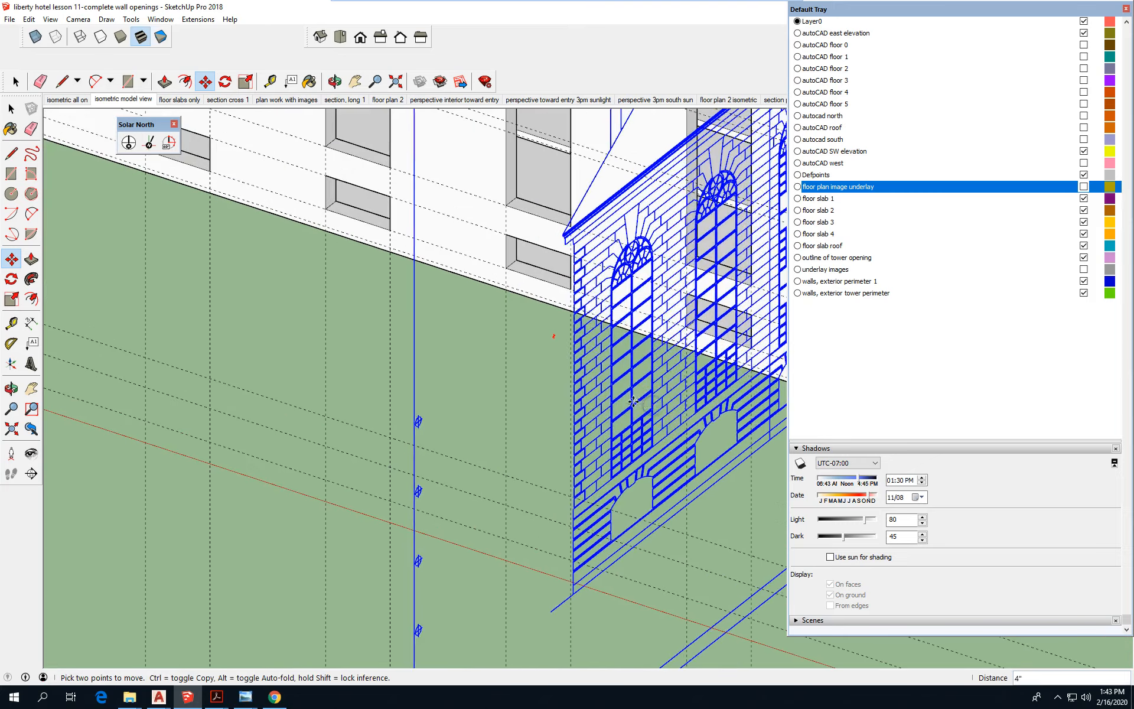
click(586, 381)
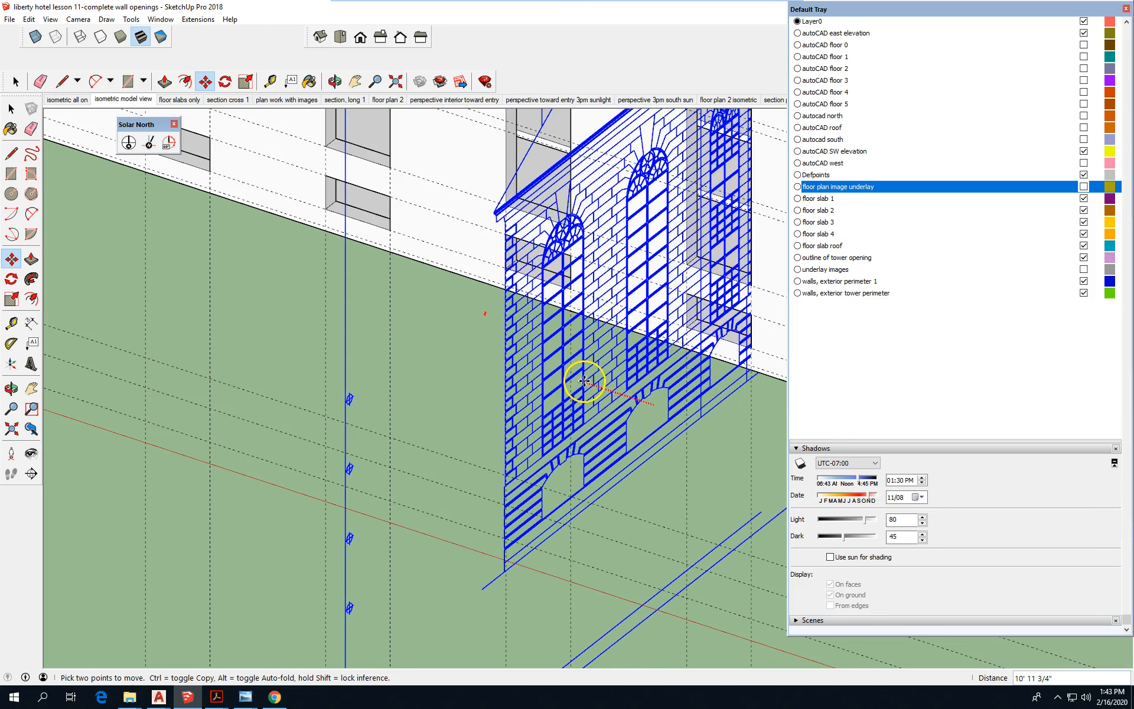
scroll(615, 393, down, 3)
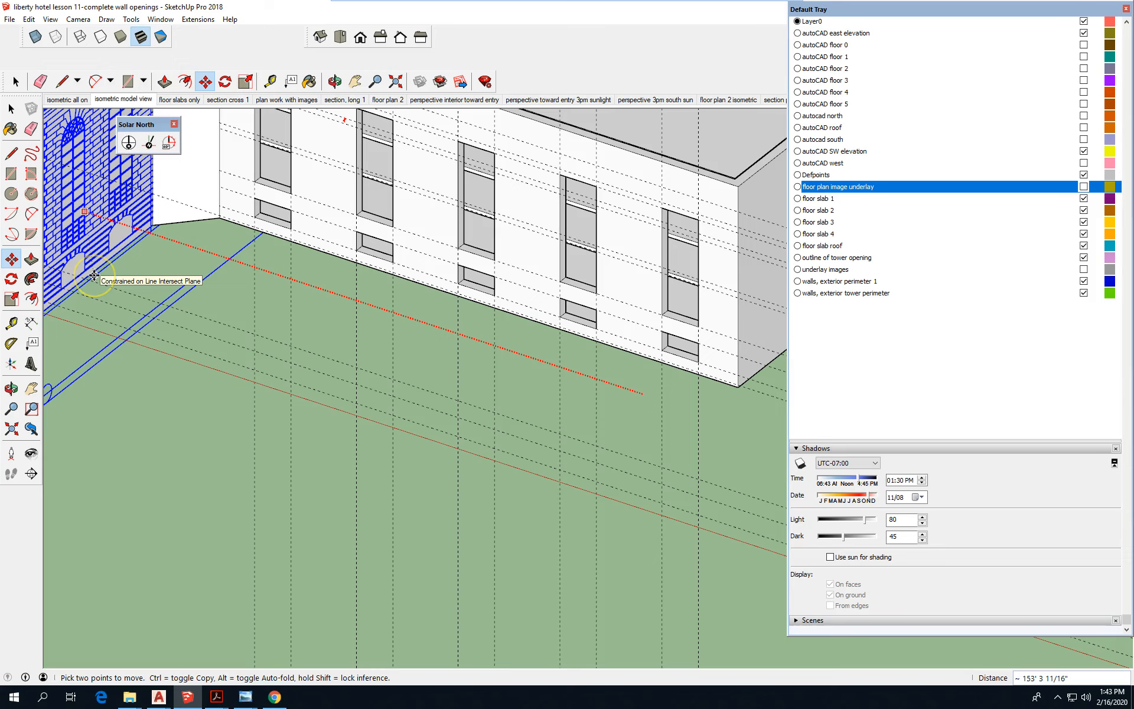
scroll(550, 335, down, 1)
scroll(620, 335, down, 1)
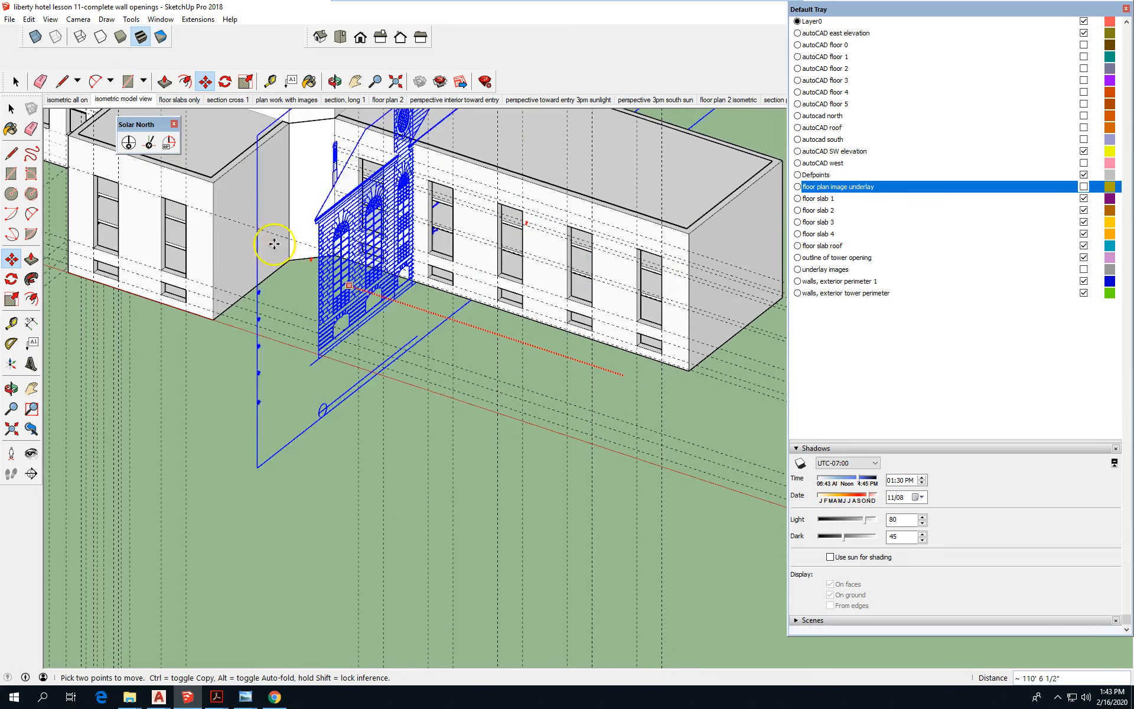
click(223, 251)
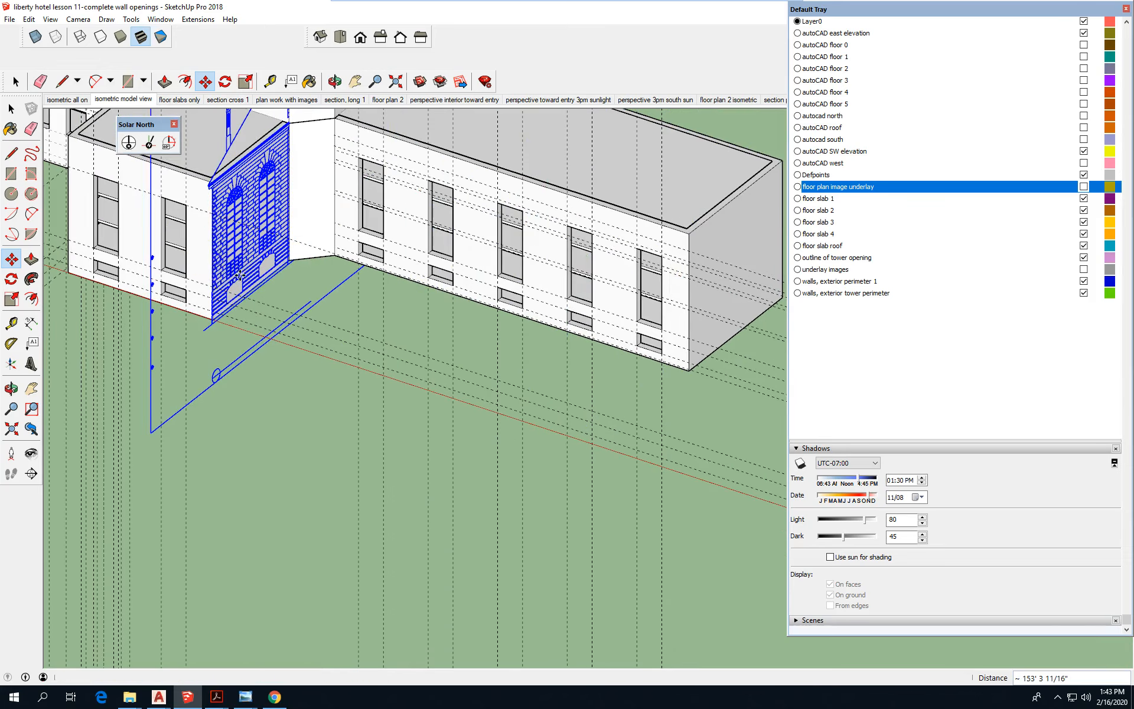
scroll(477, 499, down, 1)
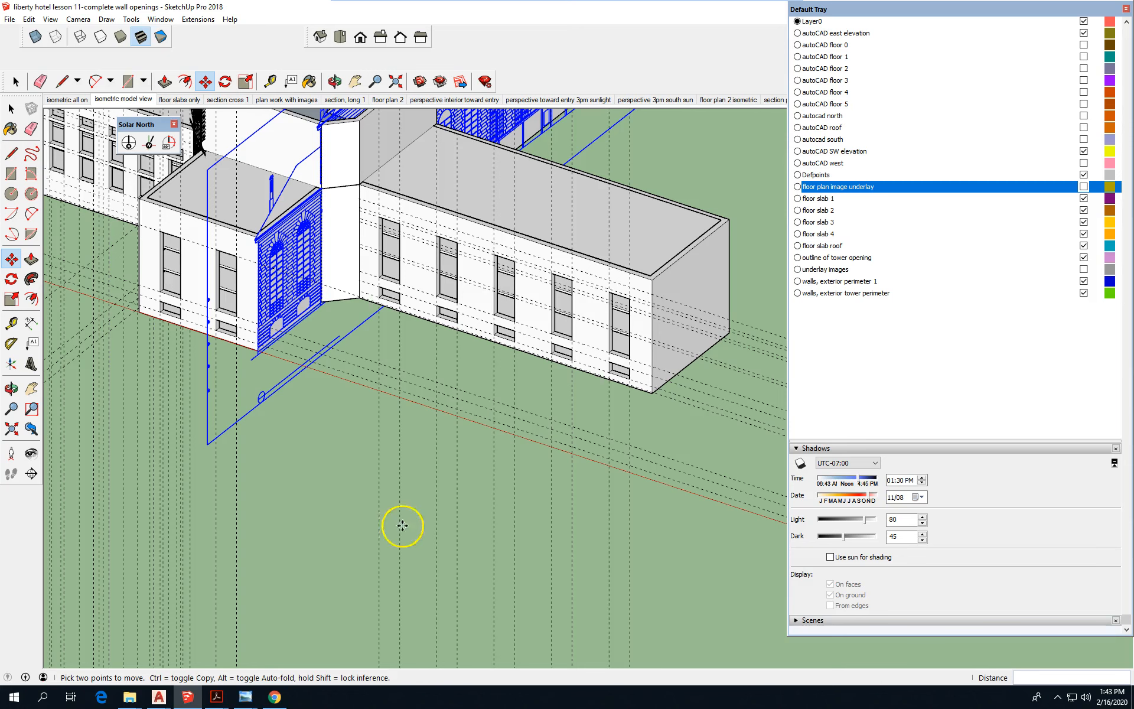
- Switch to AutoCAD and open the southeast elevation drawing from the AutoCAD folder
scroll(462, 533, down, 2)
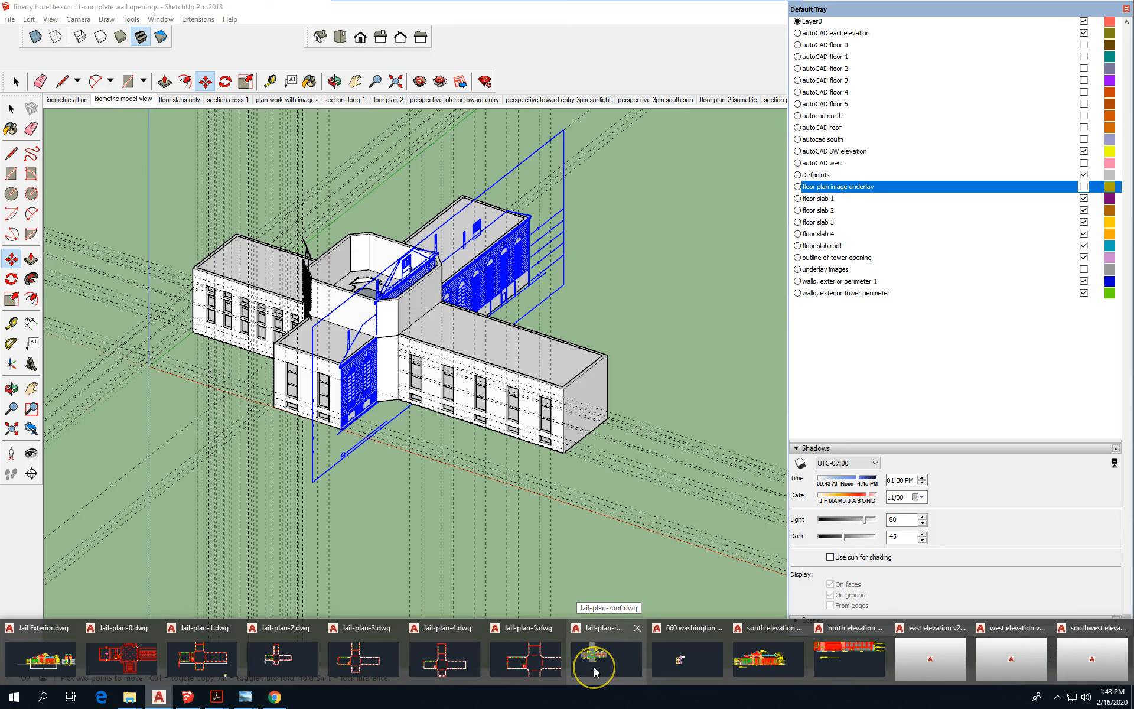
click(140, 663)
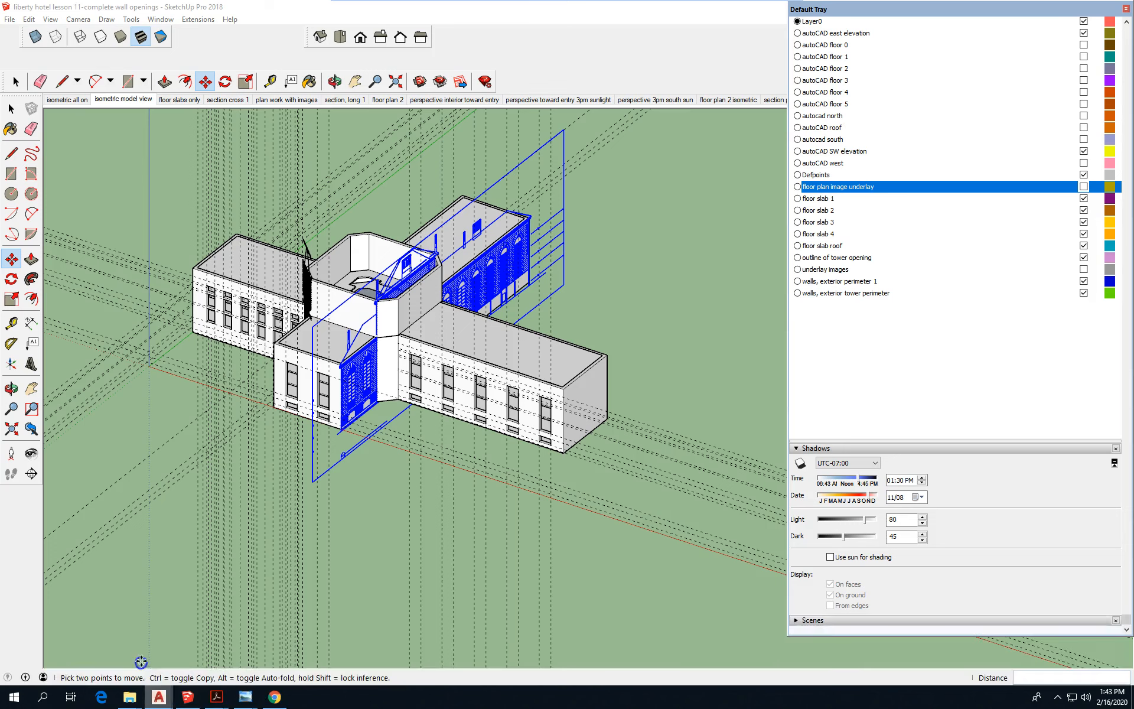
click(12, 19)
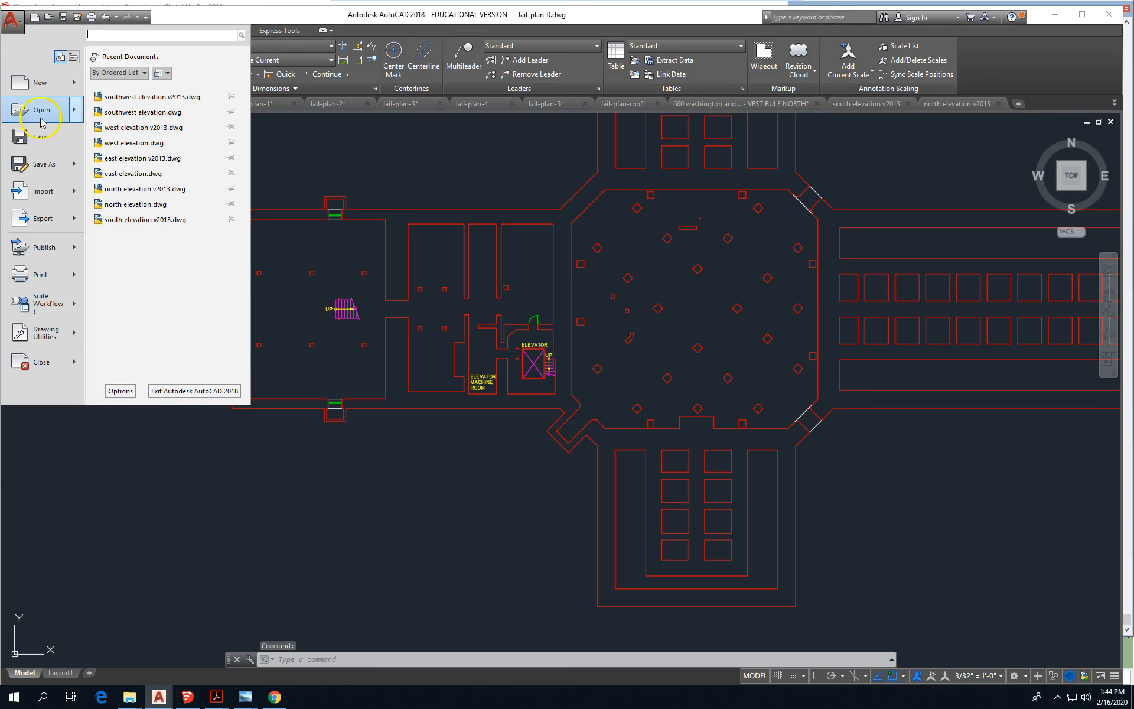
click(57, 110)
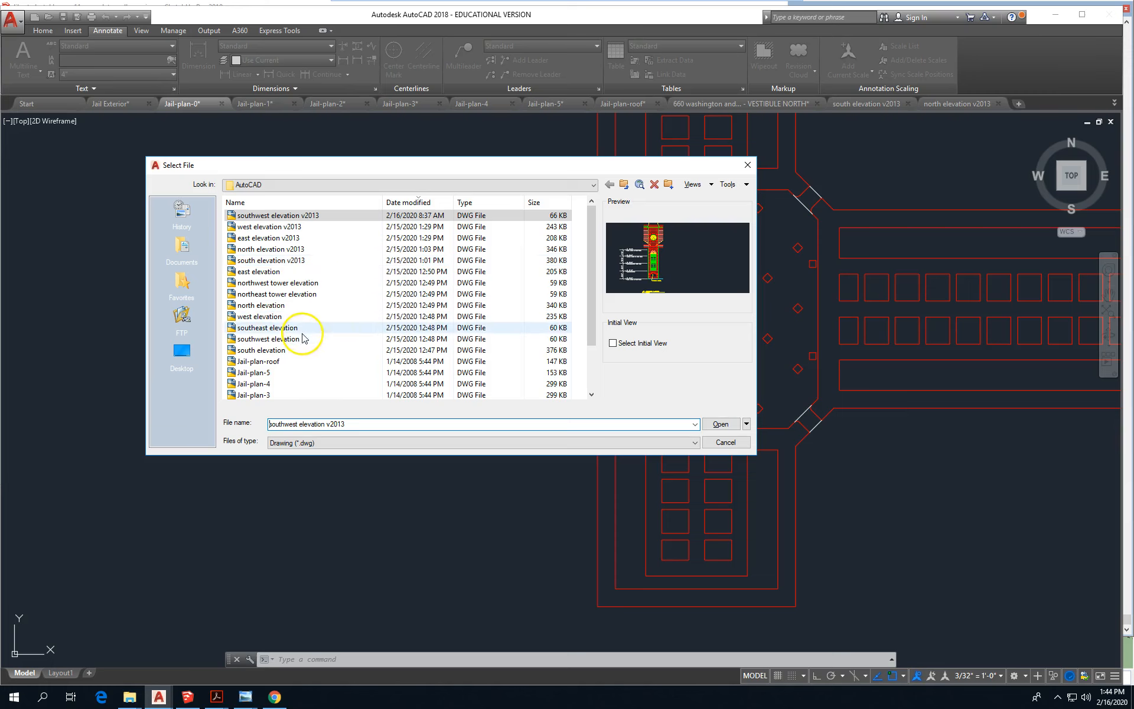
click(293, 328)
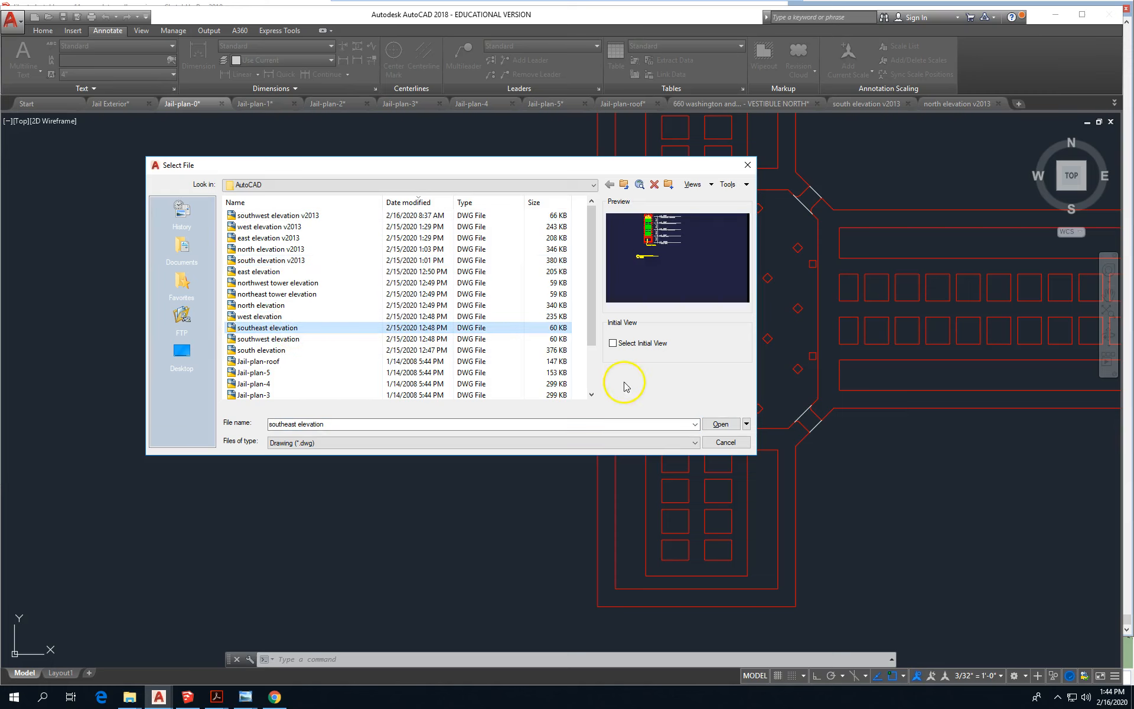
click(720, 423)
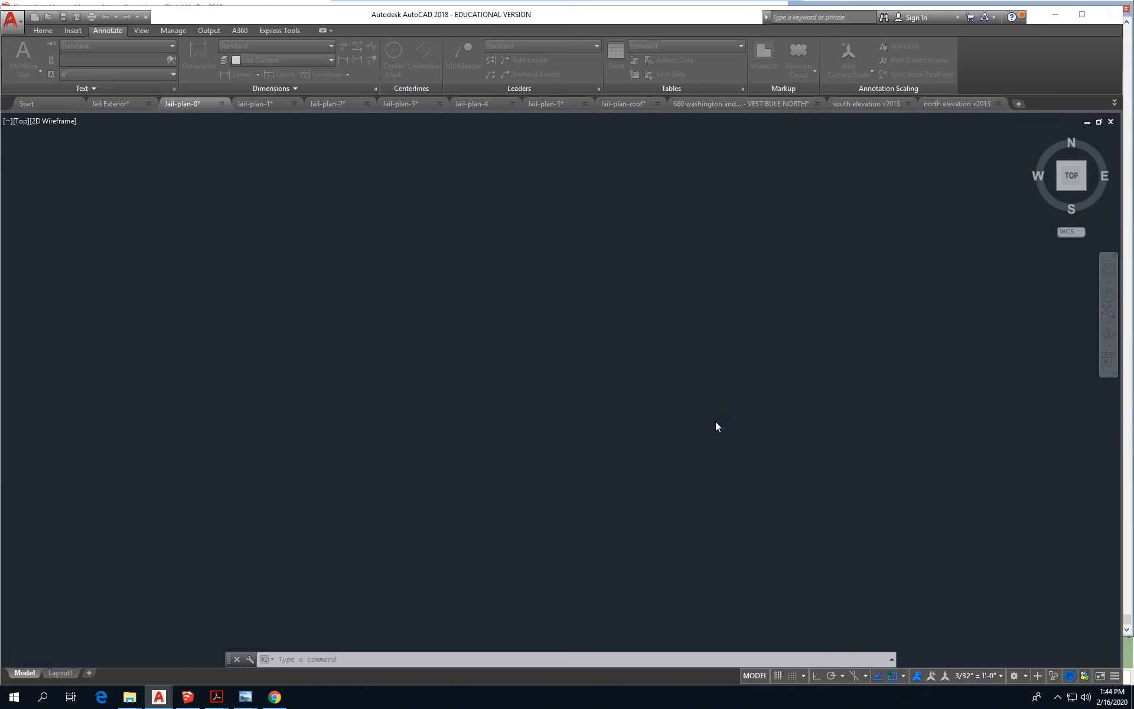
scroll(375, 485, down, 6)
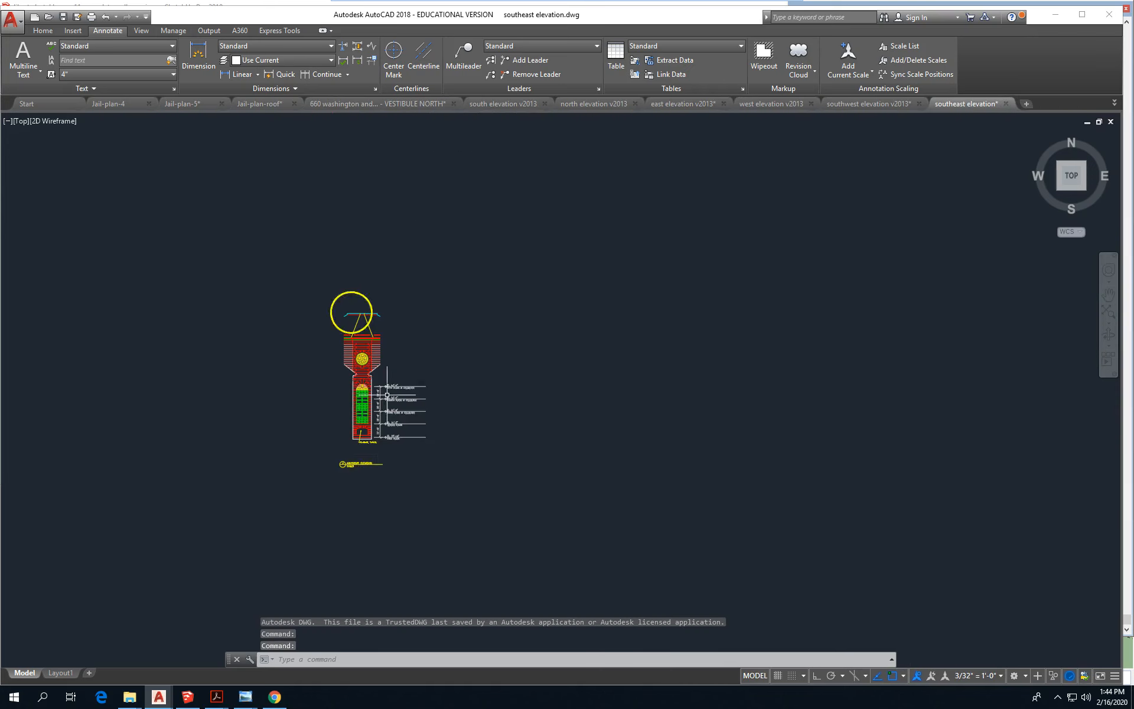
- Save a copy of the drawing in AutoCAD 2013/LT2013 format as "southeast elevation v2013.dwg"
click(11, 20)
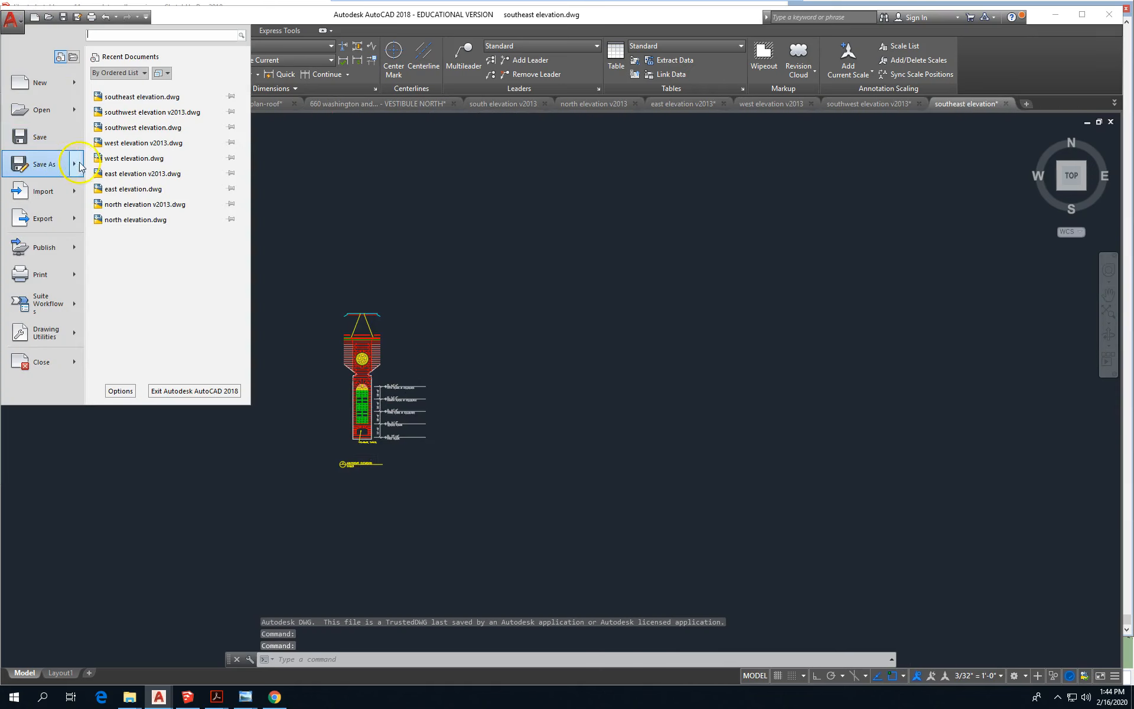
mouse_move(62, 165)
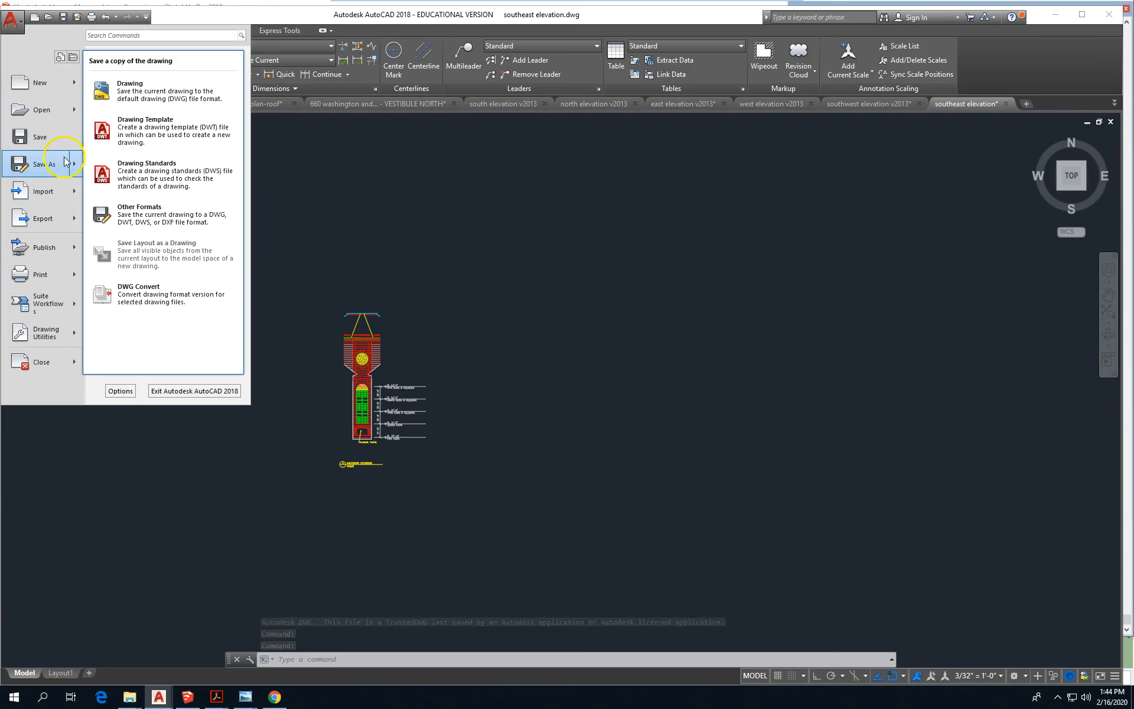
click(170, 98)
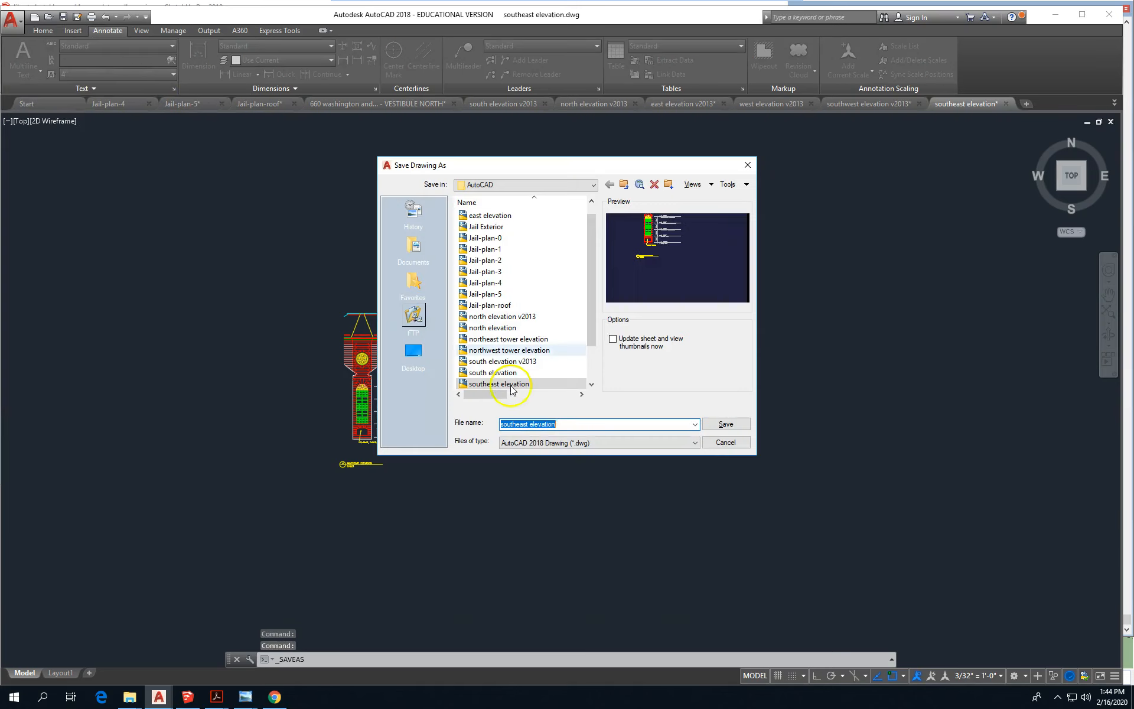
click(578, 444)
click(566, 461)
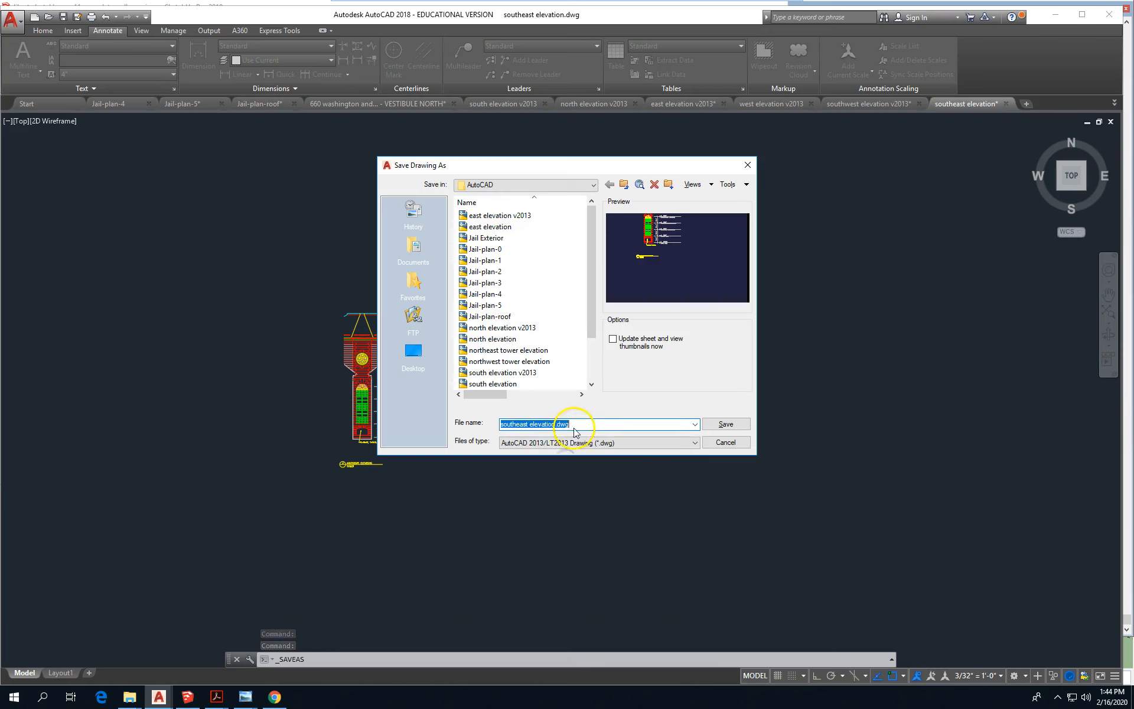
click(555, 424)
text(v2013)
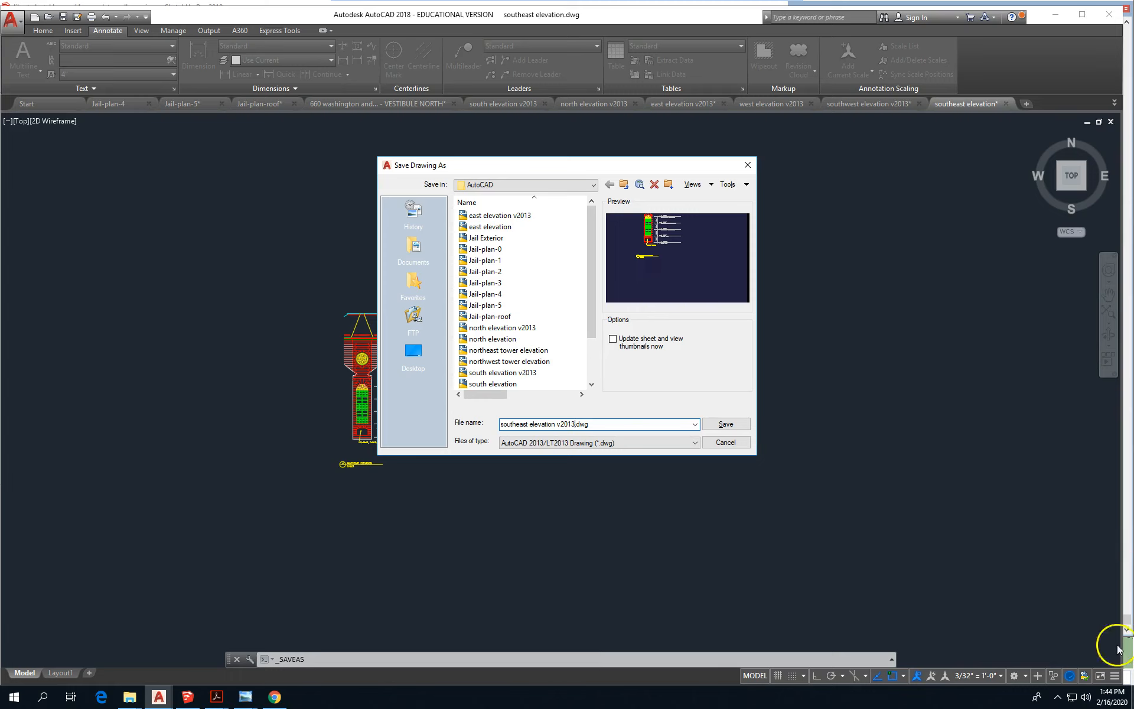
click(728, 425)
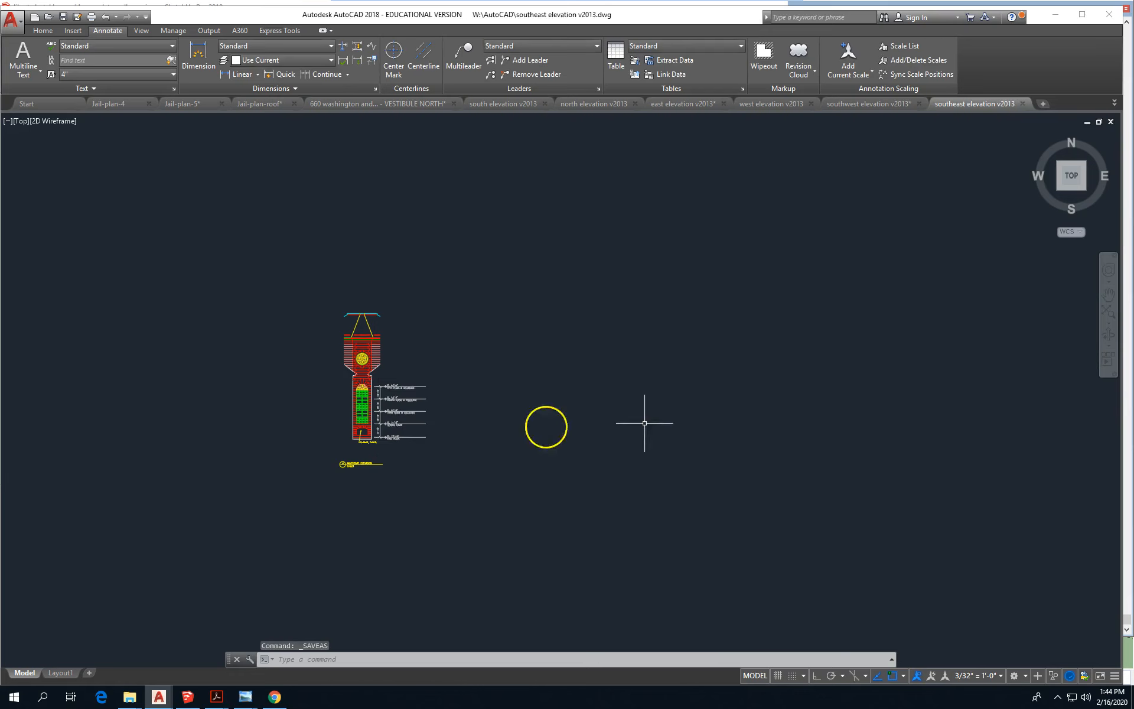
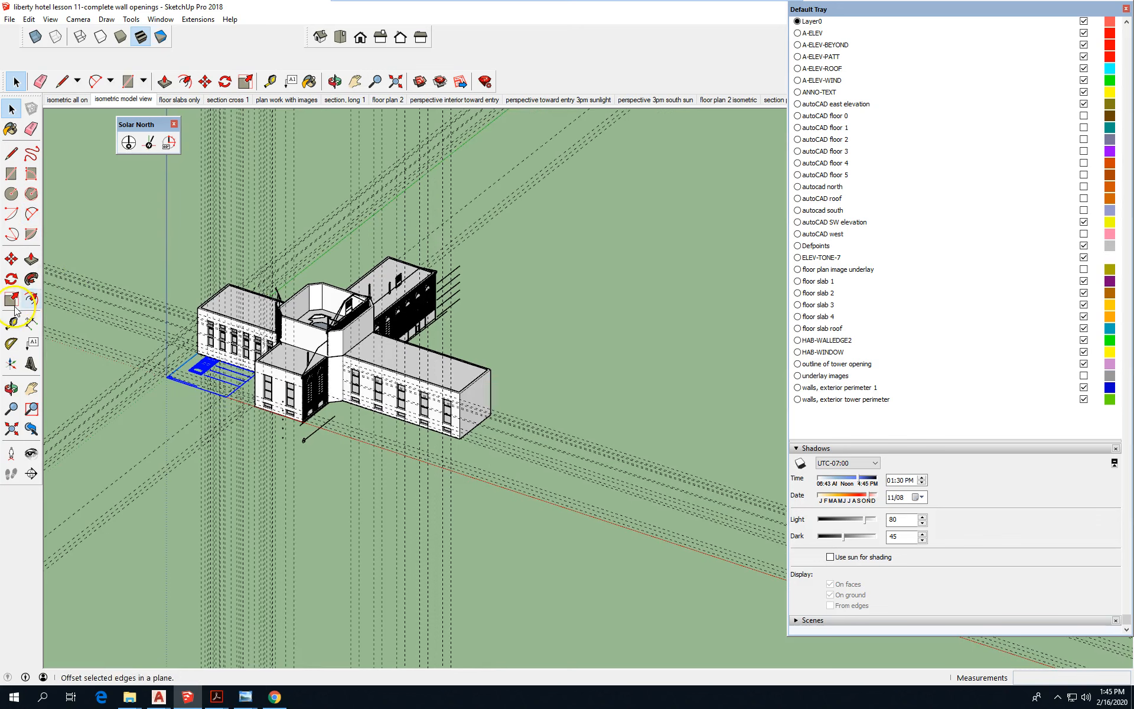
- Move the imported southeast elevation drawing about 544' to the open ground southeast of the building
click(11, 259)
drag(184, 372, 532, 609)
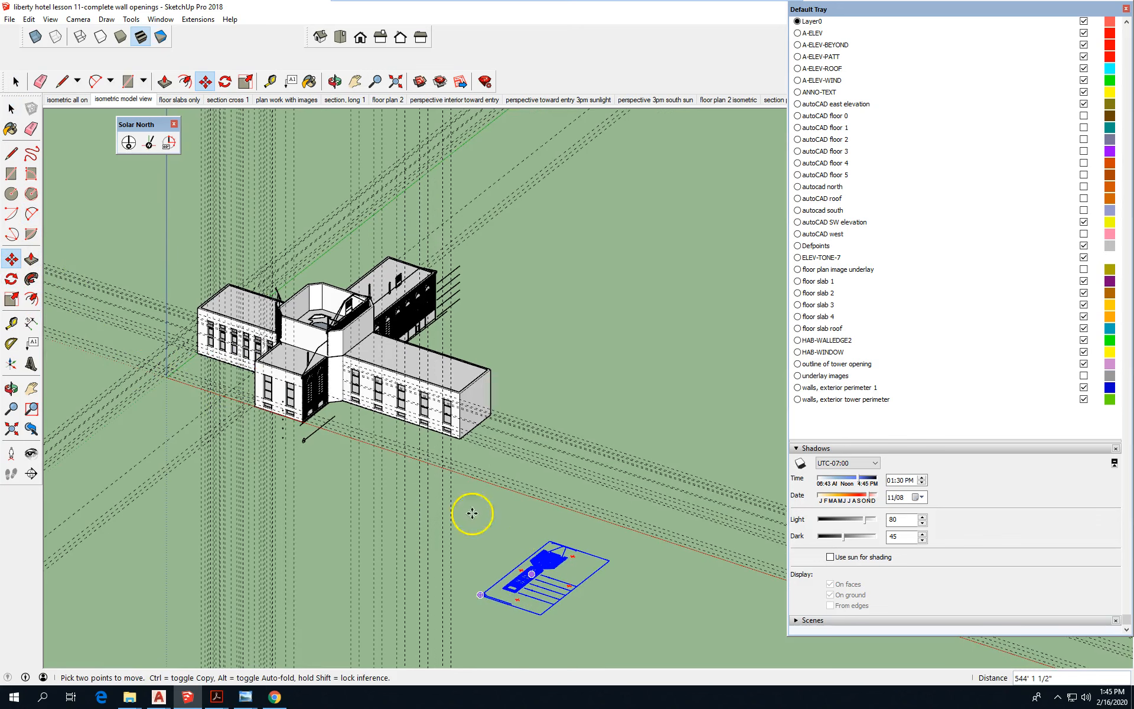
key(space)
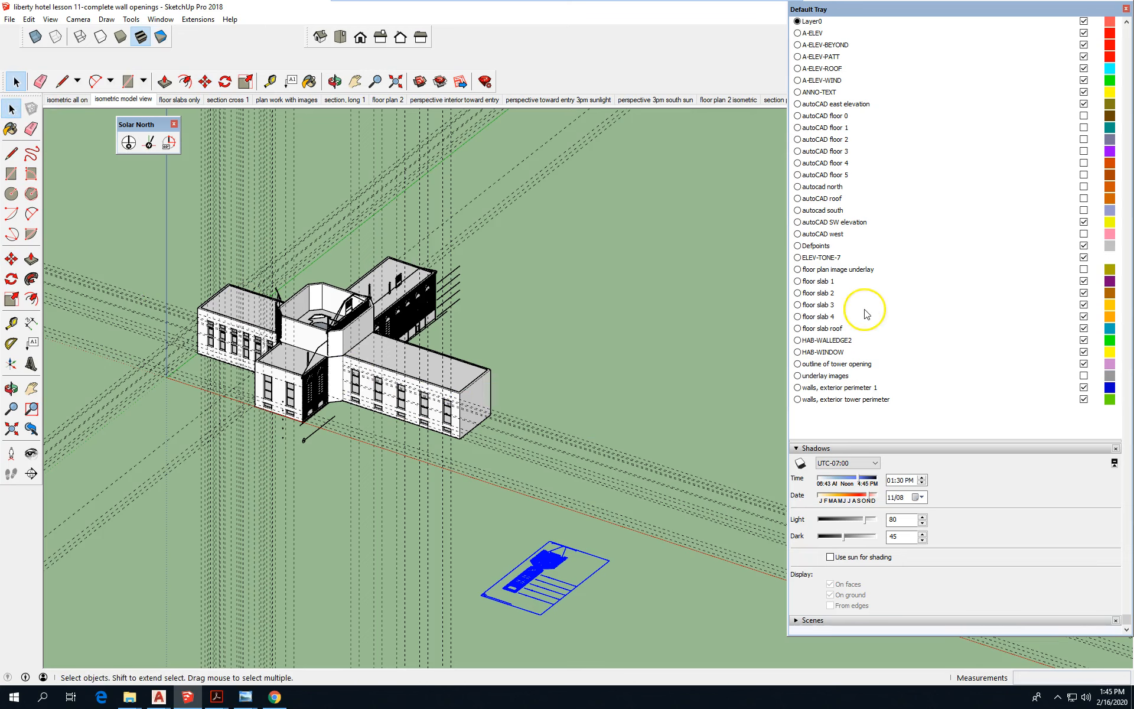
- Delete the imported layers HAB-WALLEDGE2 and HAB-WINDOW, moving their contents to the default layer
click(844, 341)
shift+click(841, 353)
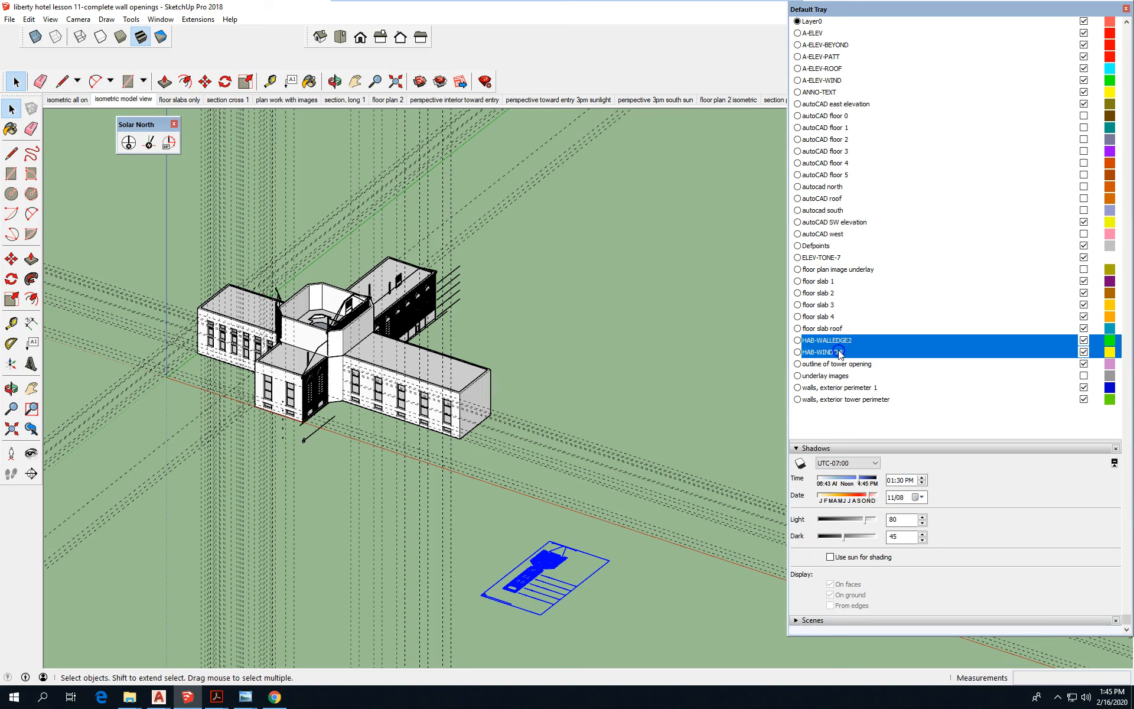
scroll(962, 354, up, 3)
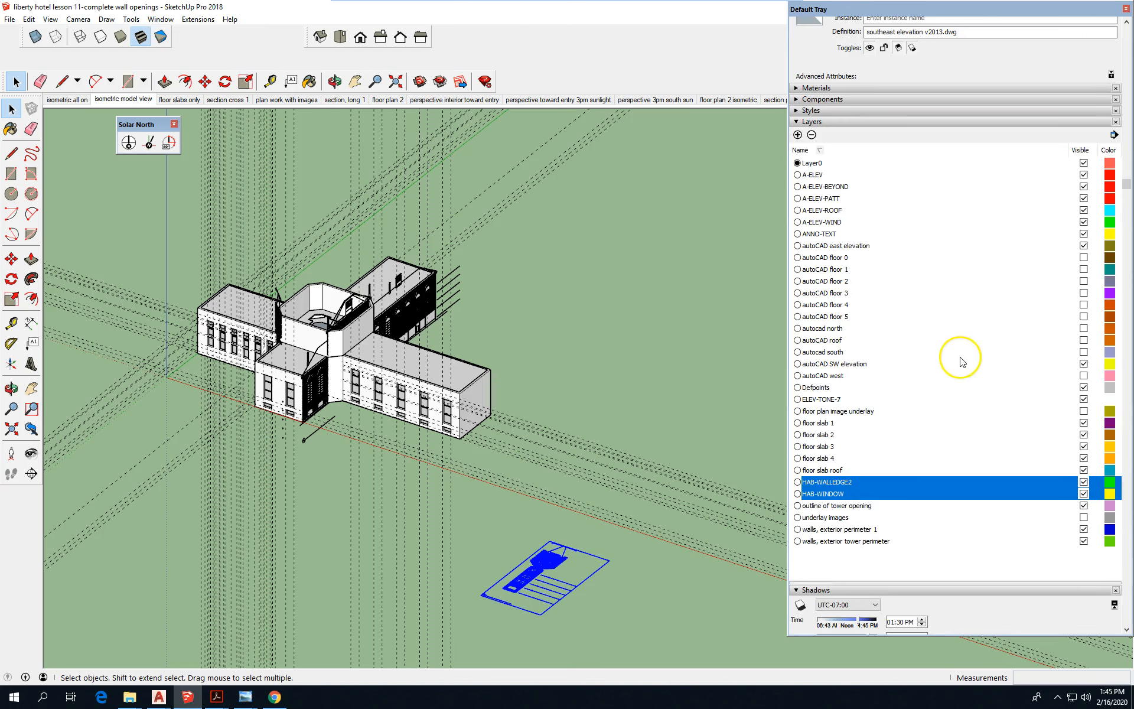
click(813, 136)
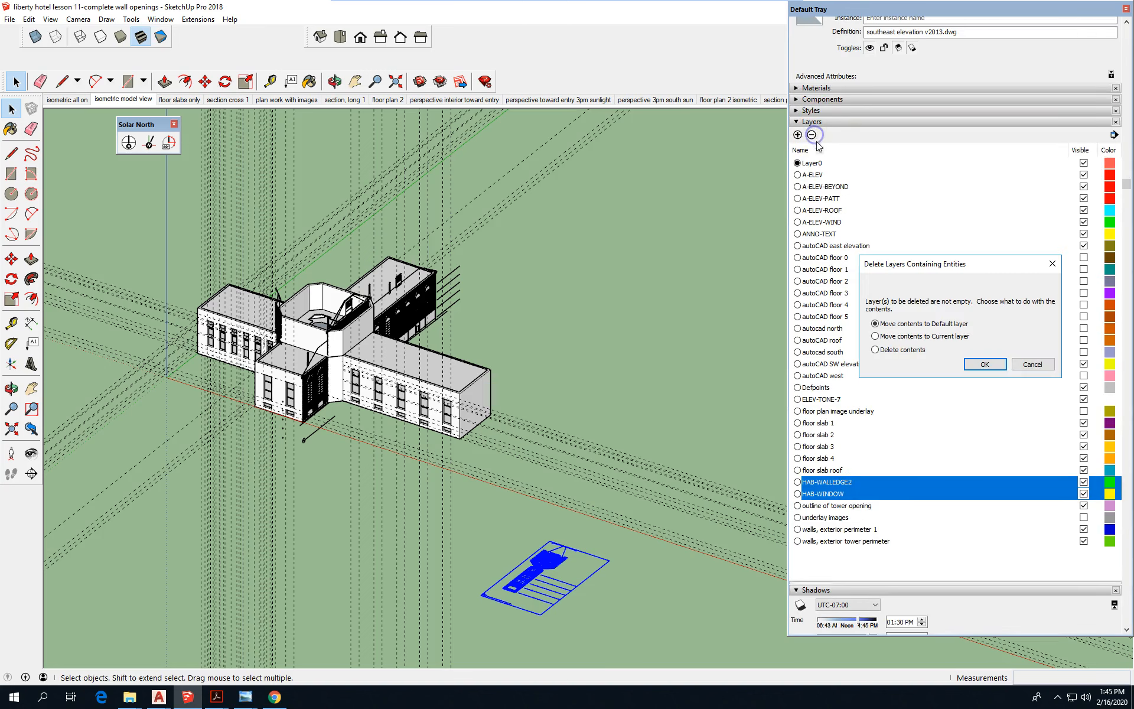
click(993, 363)
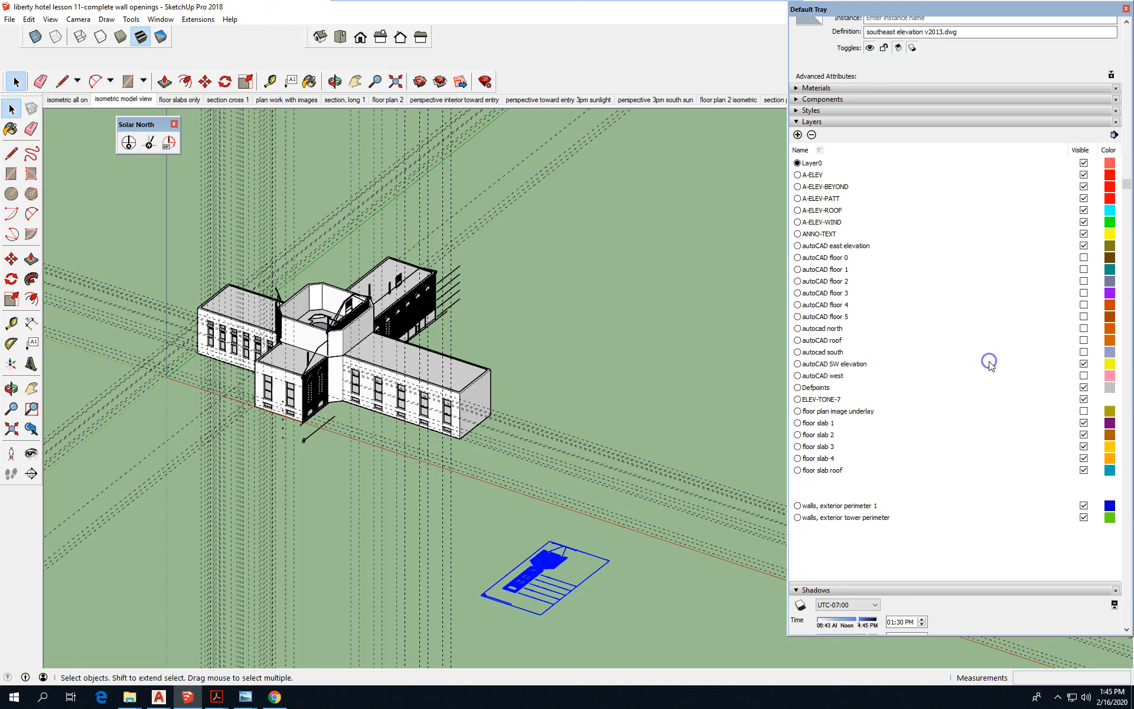
- Delete the layers from A-ELEV through ANNO-TEXT, moving their contents to the default layer, and deselect the southeast elevation drawing
click(825, 235)
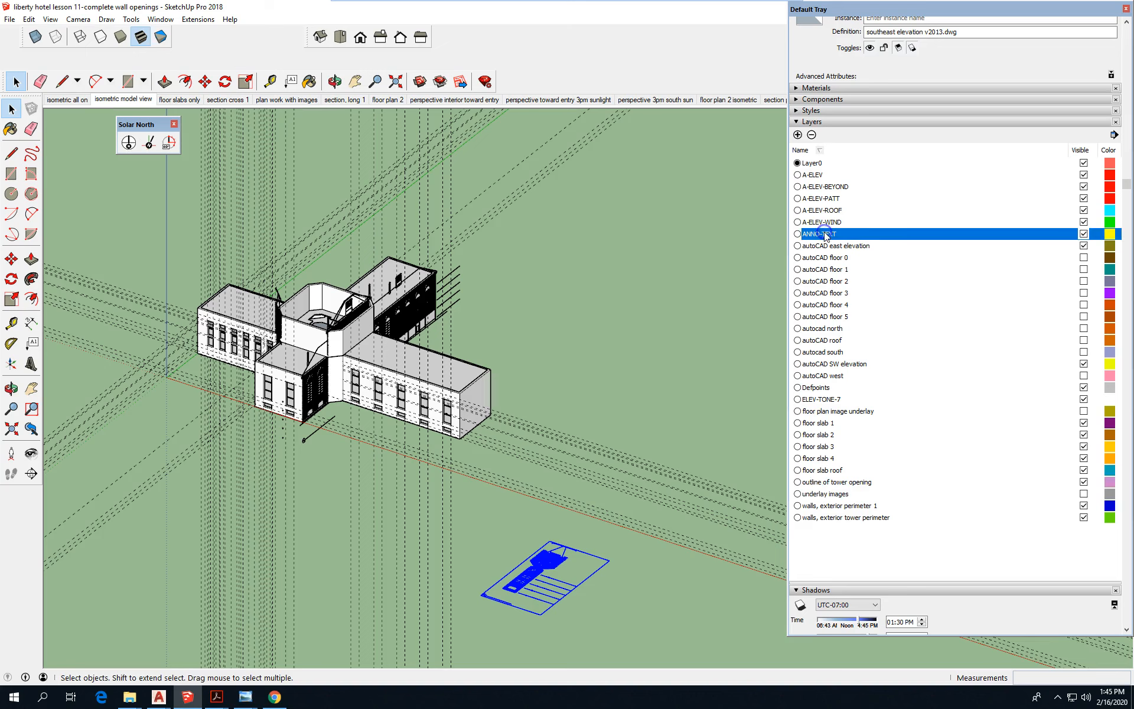
shift+click(815, 175)
click(812, 135)
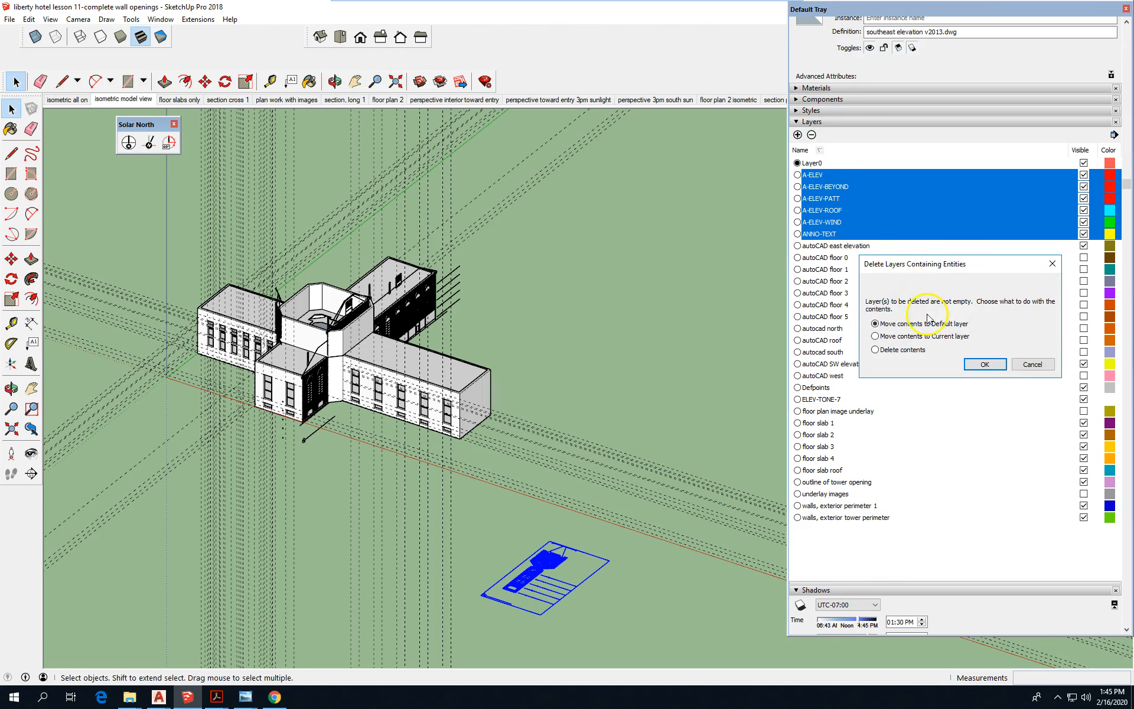
click(986, 366)
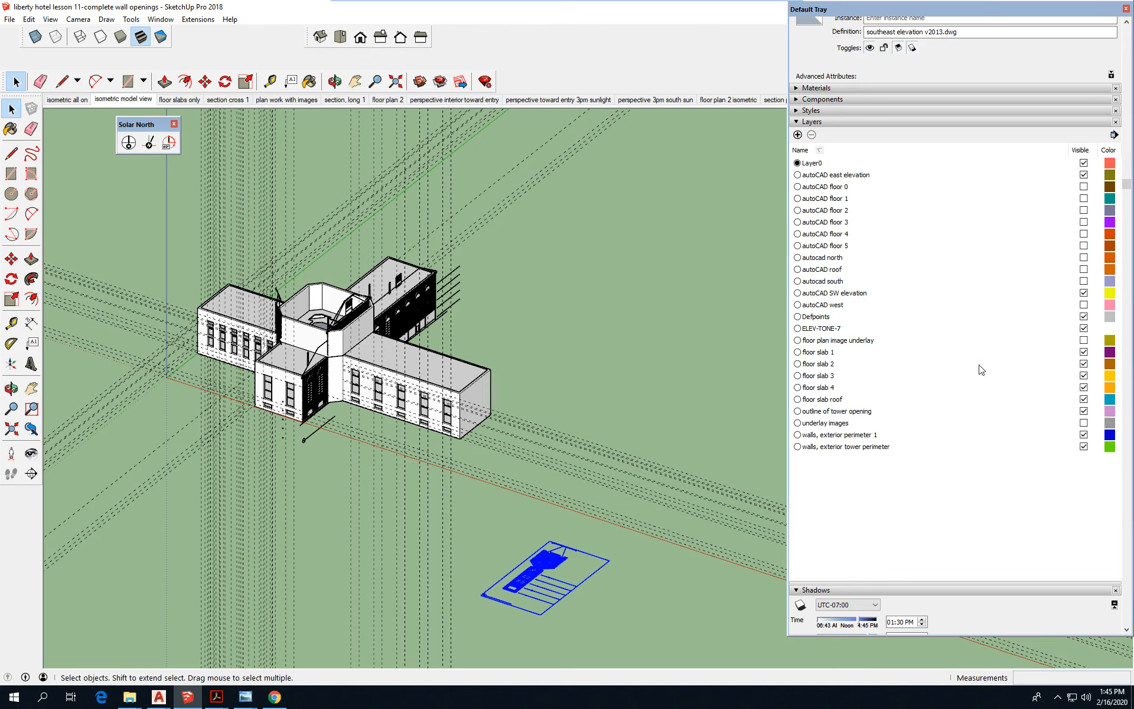
click(612, 600)
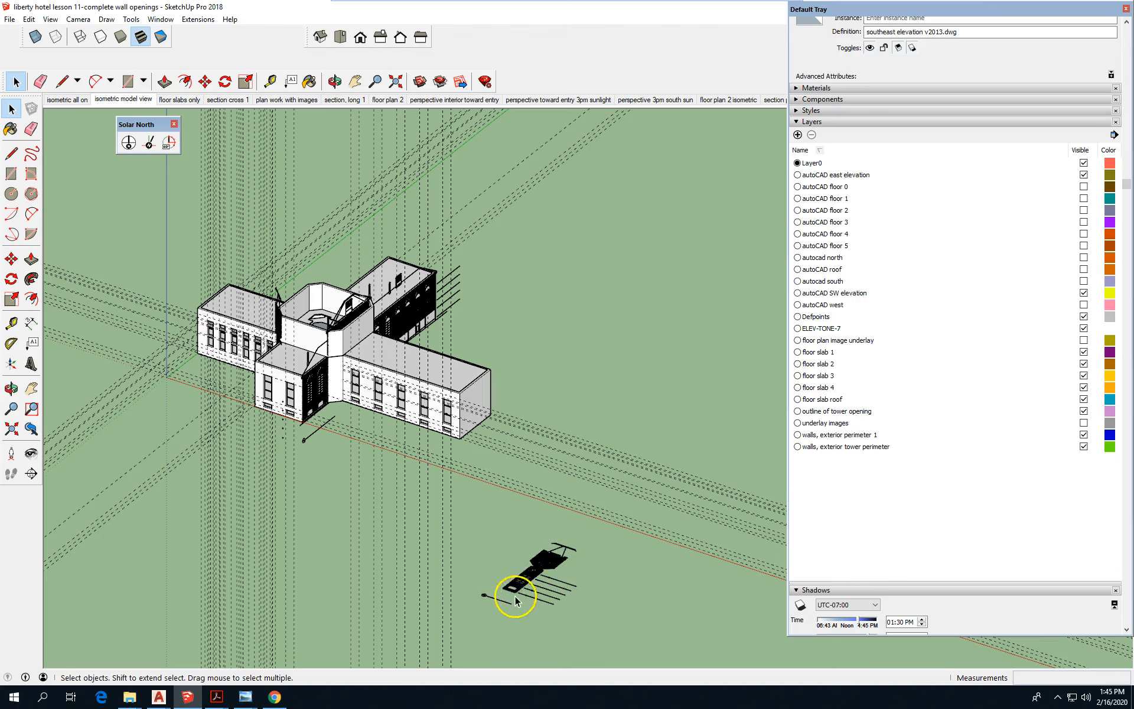
scroll(543, 538, up, 5)
scroll(524, 309, down, 3)
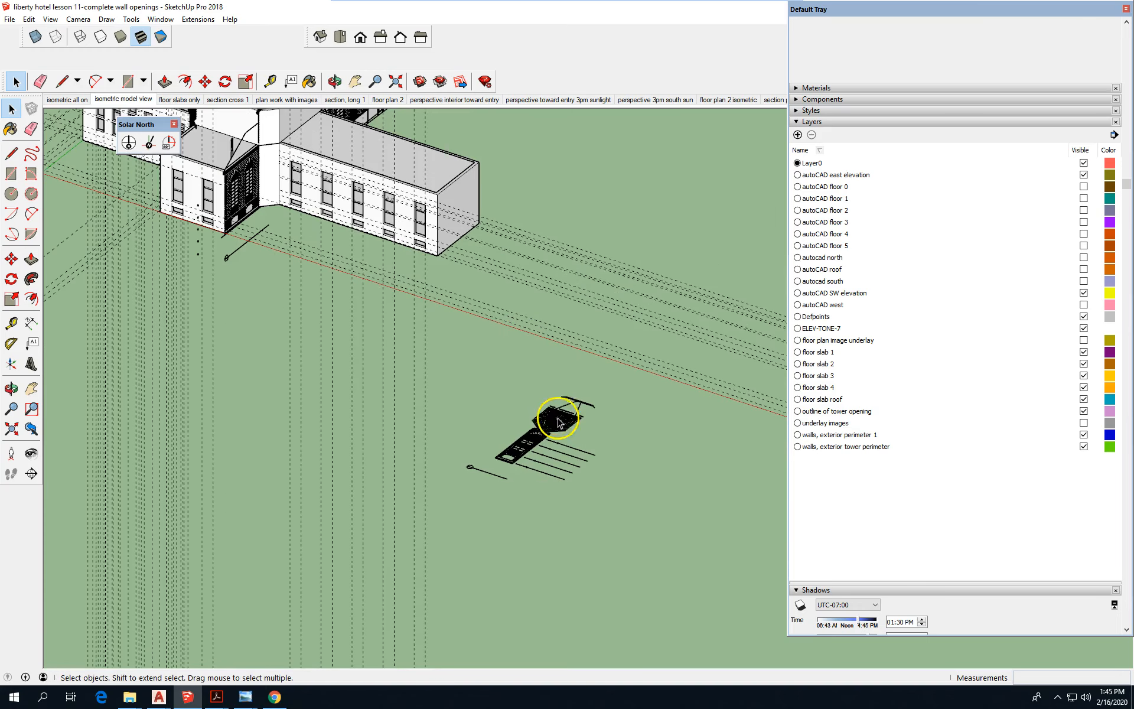
- Rotate the imported southeast elevation drawing 90 degrees about the red axis so it stands upright
click(559, 412)
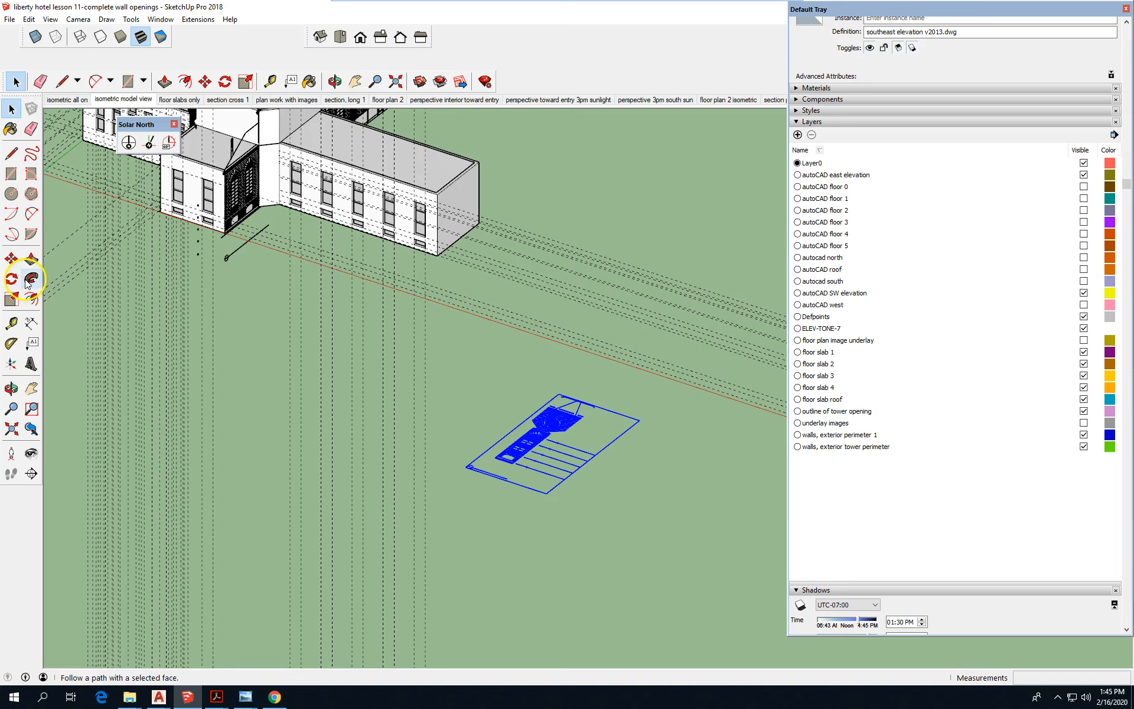
click(225, 81)
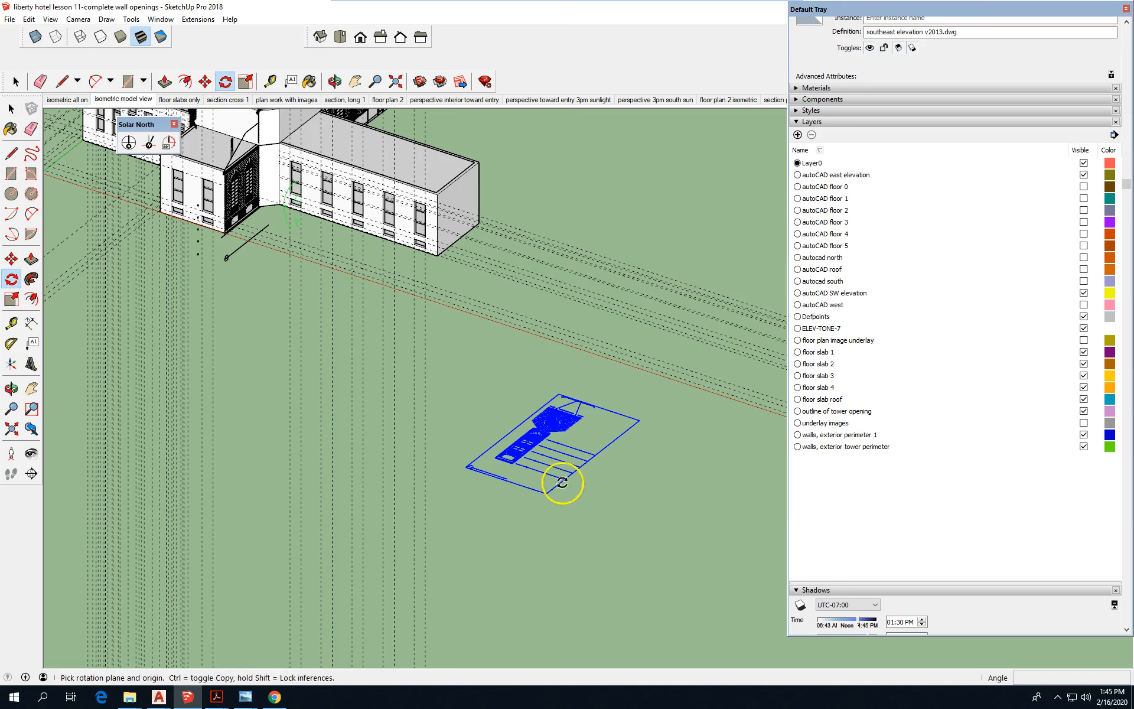
scroll(579, 471, up, 4)
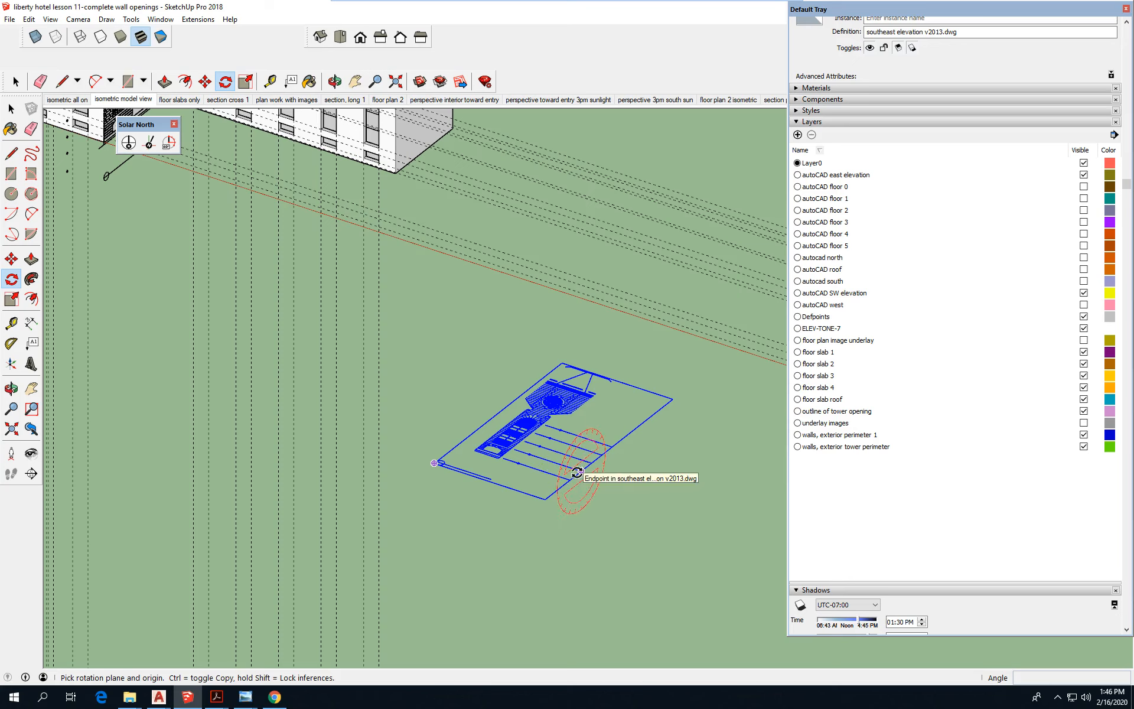
drag(580, 471, 674, 396)
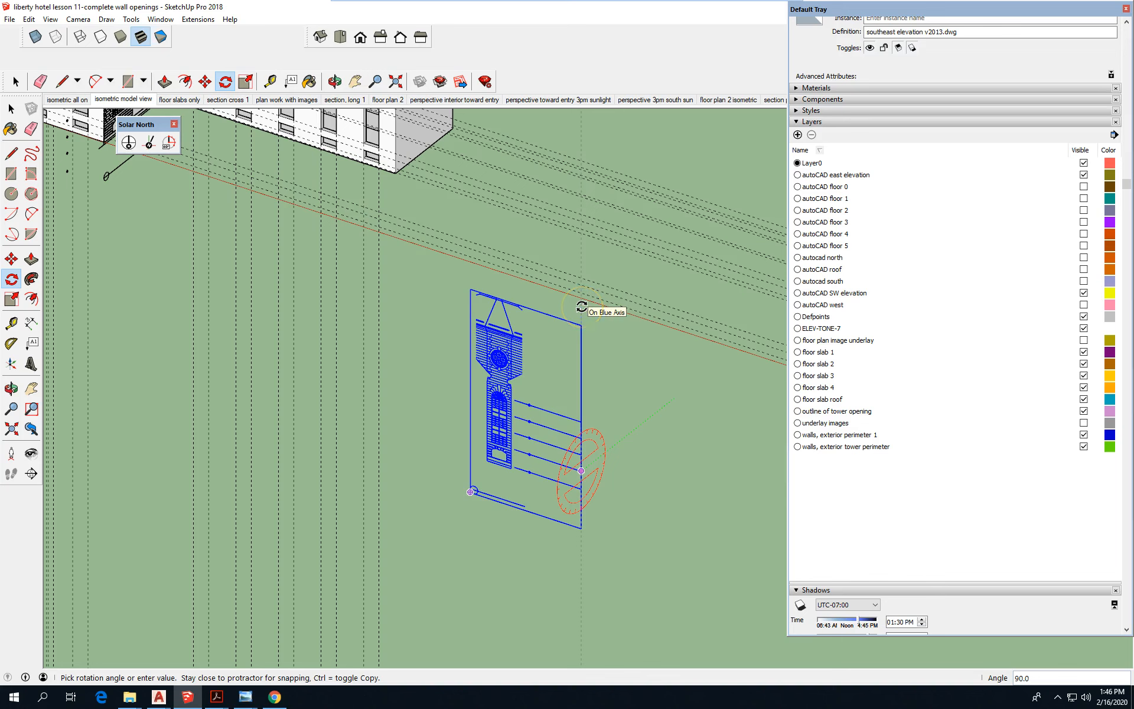
click(581, 306)
scroll(661, 412, down, 2)
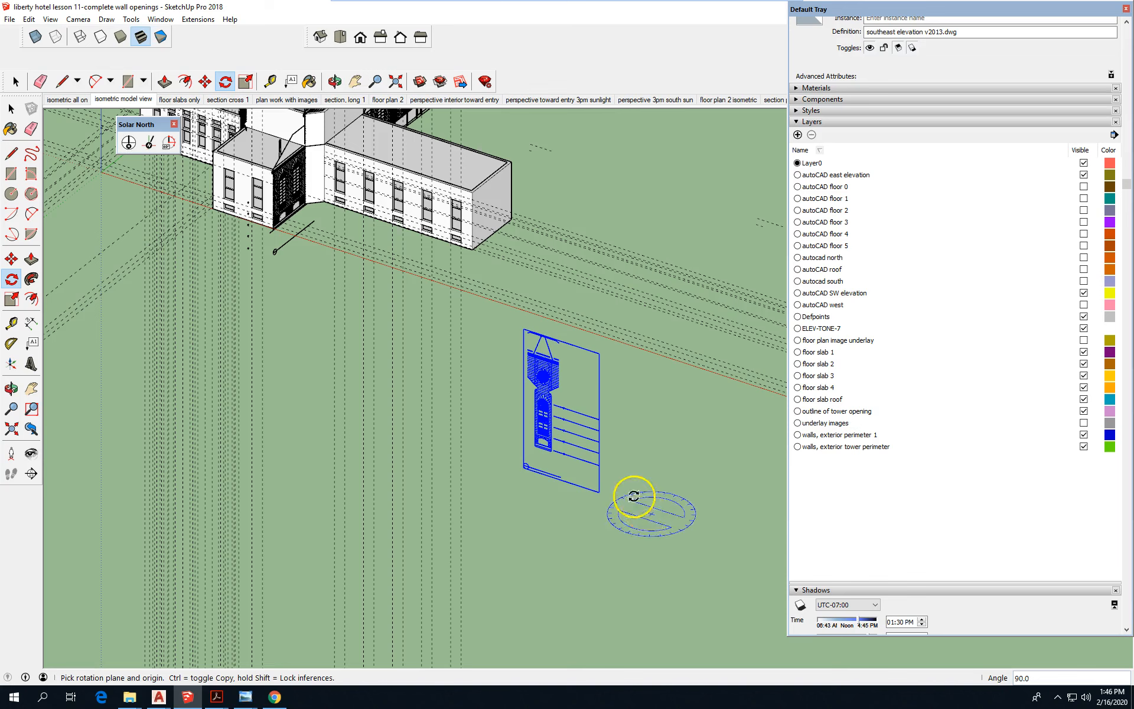
- Rotate the upright southeast elevation 45 degrees about the vertical axis to match the angled tower wall
scroll(598, 493, up, 2)
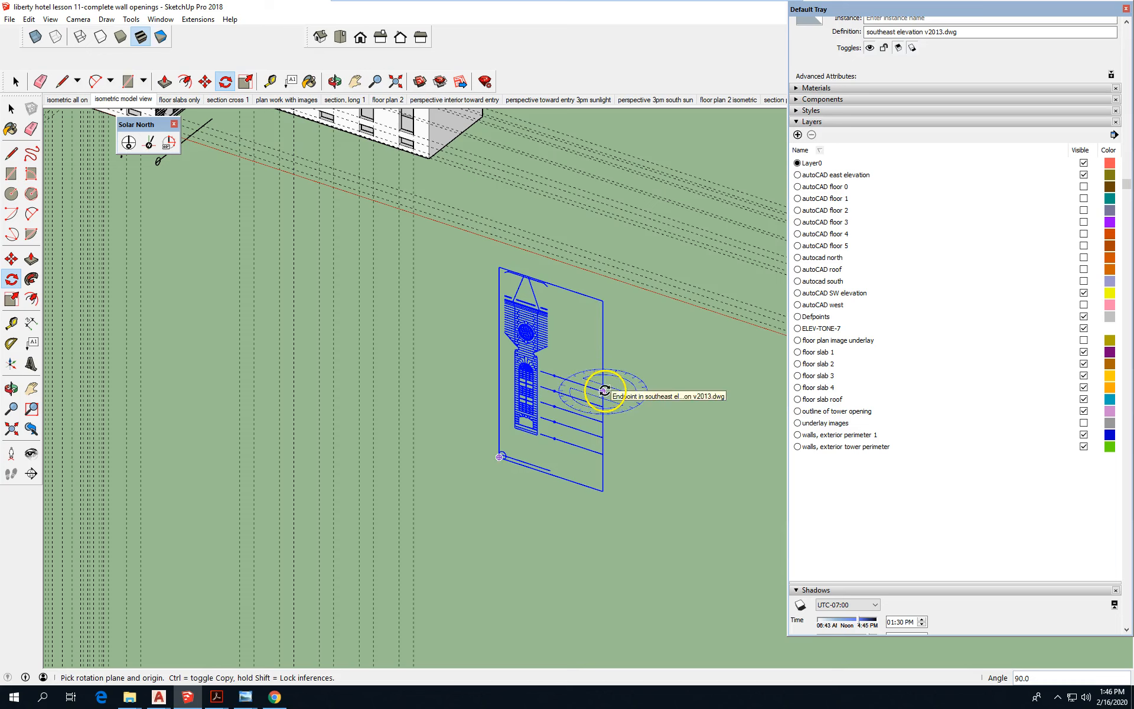
click(603, 391)
click(444, 334)
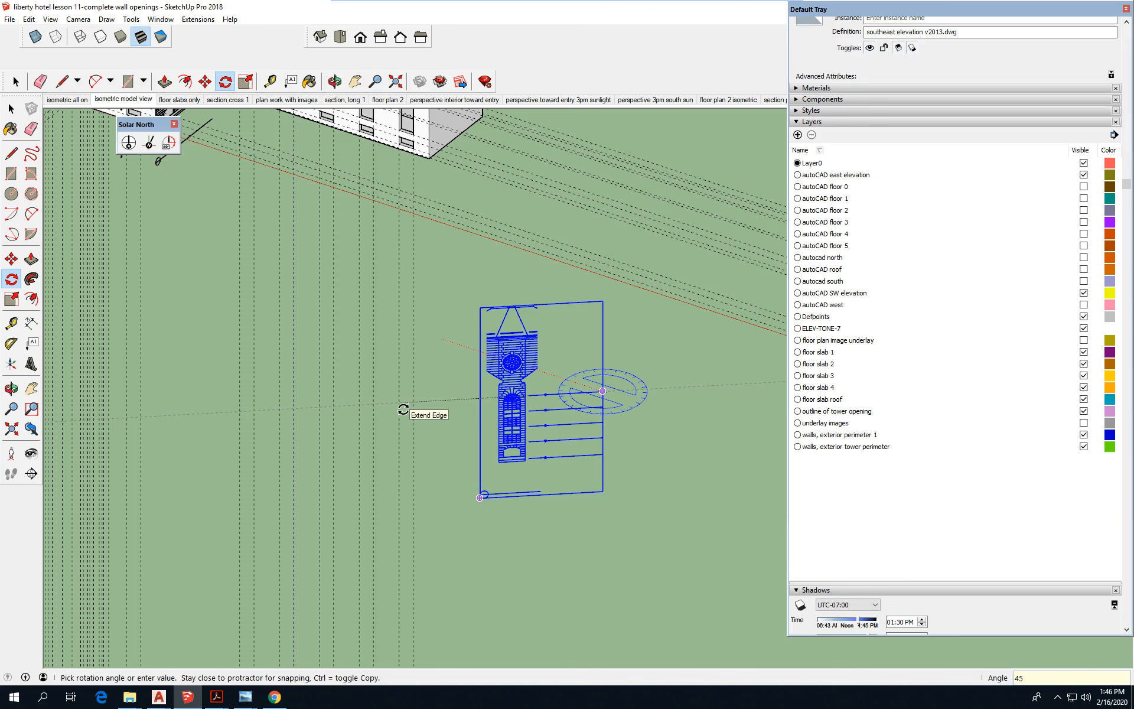
key(Return)
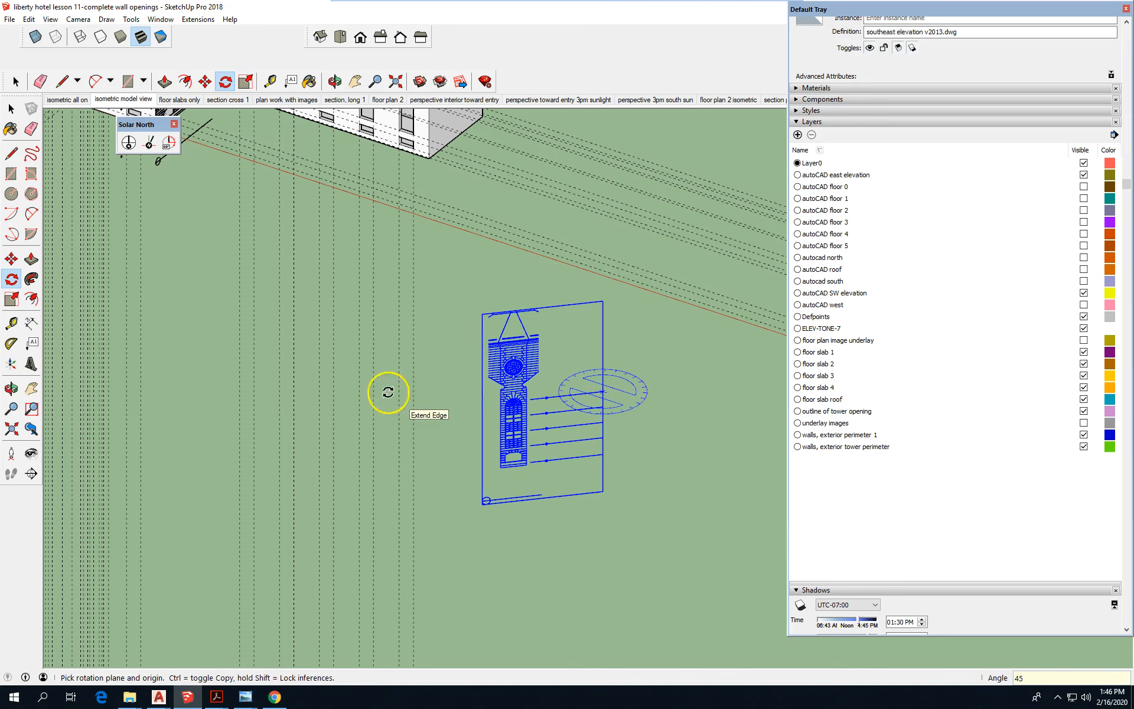
- Move the southeast elevation about 447' 4" by the tower's lower outer corner onto the base corner of the angled southeast wall
scroll(388, 392, down, 4)
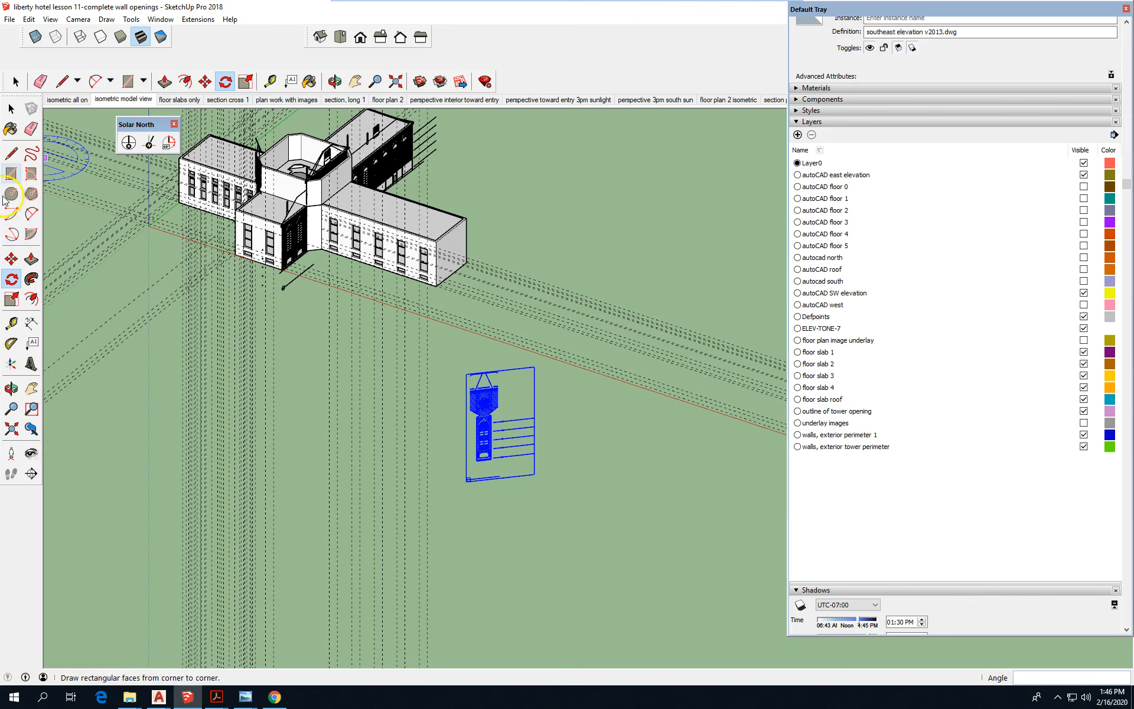
click(11, 259)
scroll(423, 433, up, 5)
scroll(545, 505, up, 5)
click(612, 520)
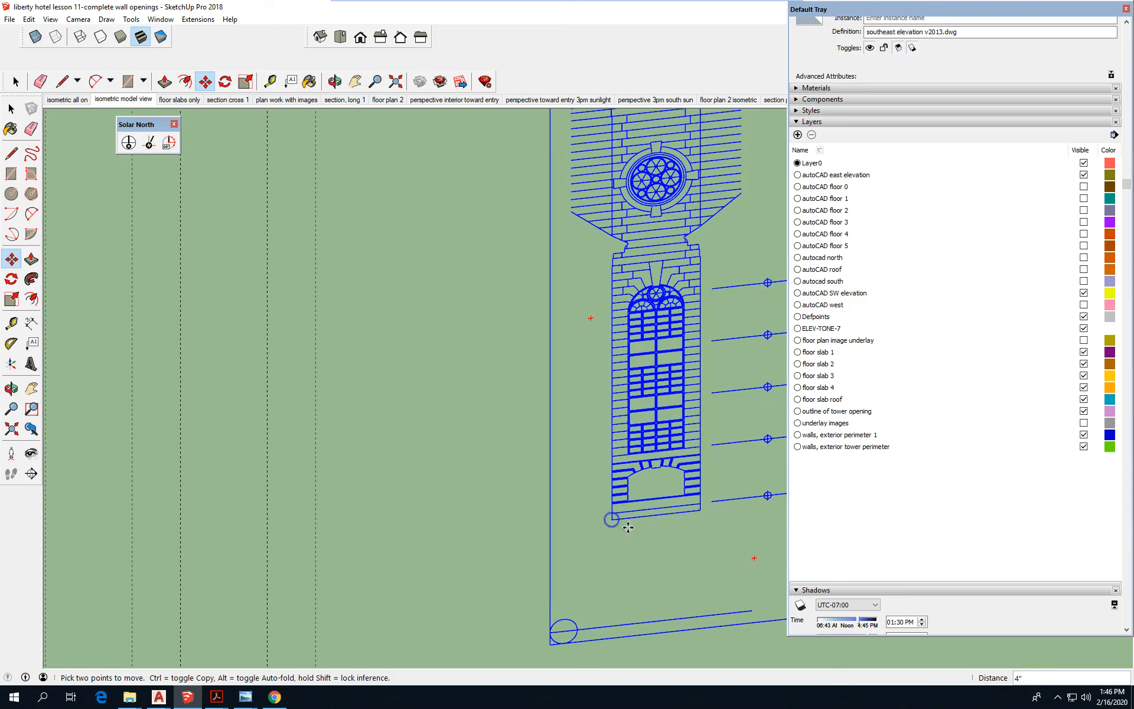
scroll(628, 527, down, 10)
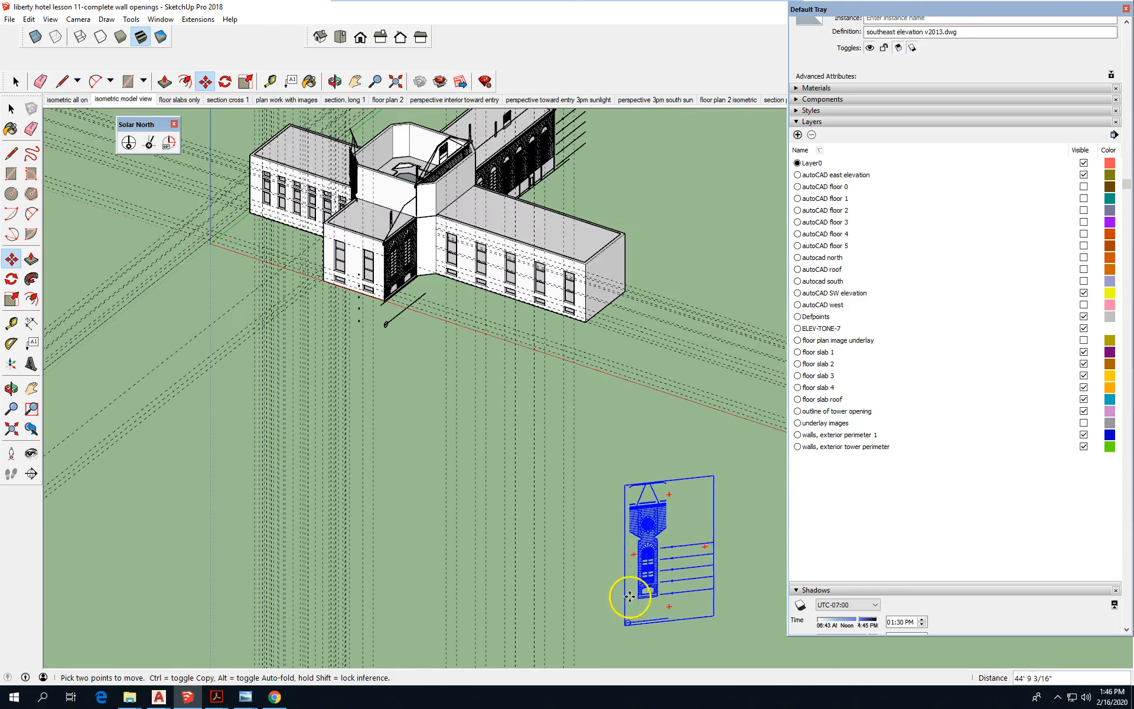
scroll(423, 246, up, 8)
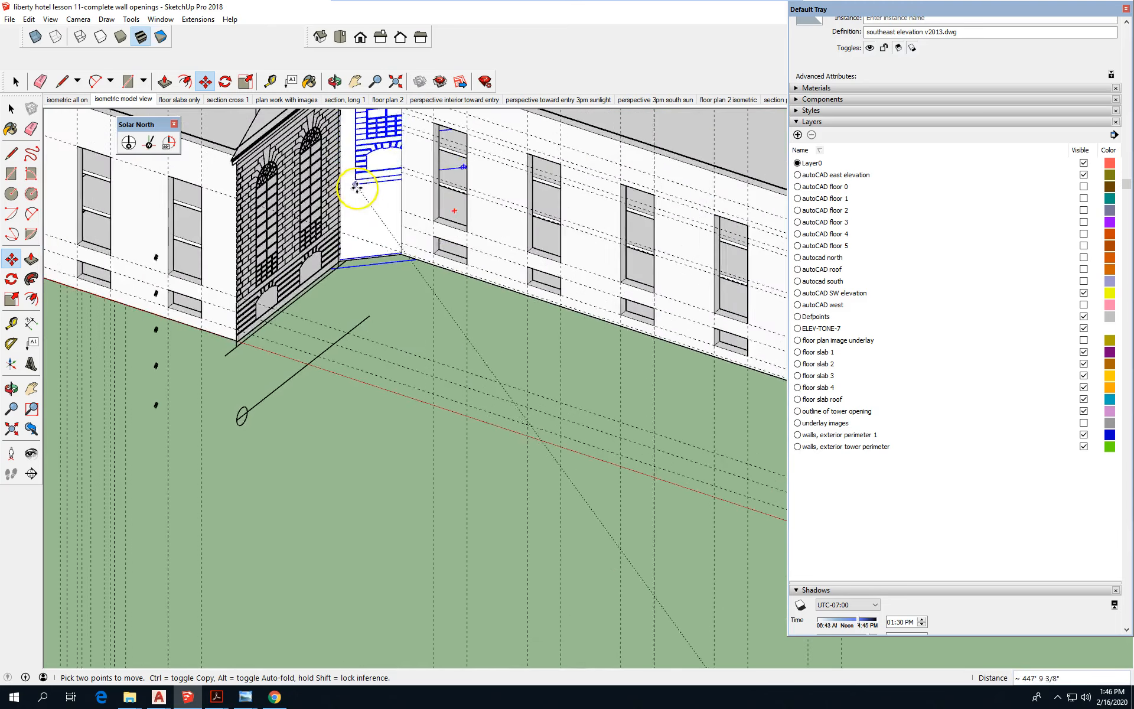
scroll(366, 200, up, 6)
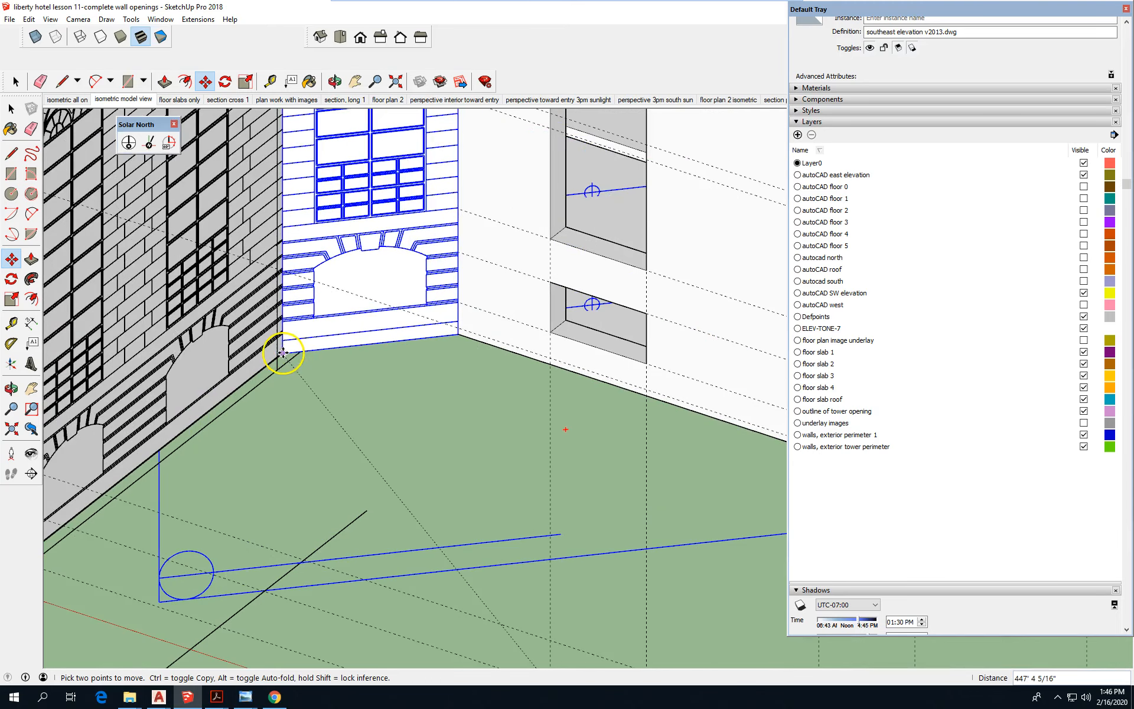
click(282, 353)
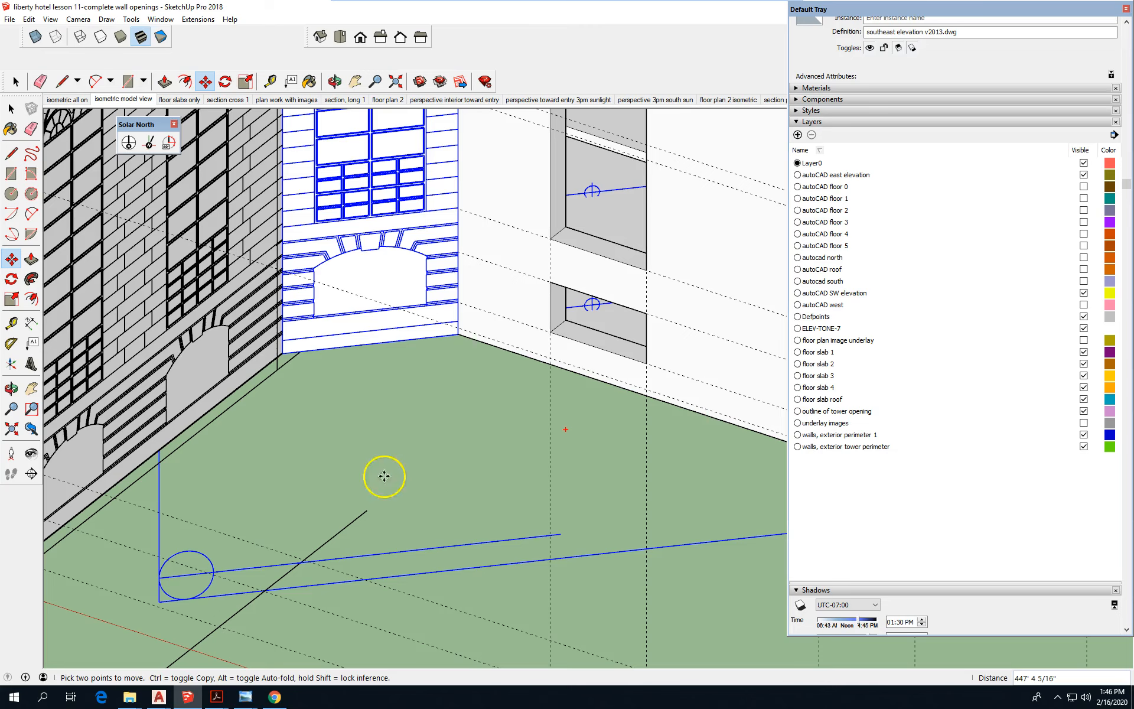
scroll(296, 374, up, 5)
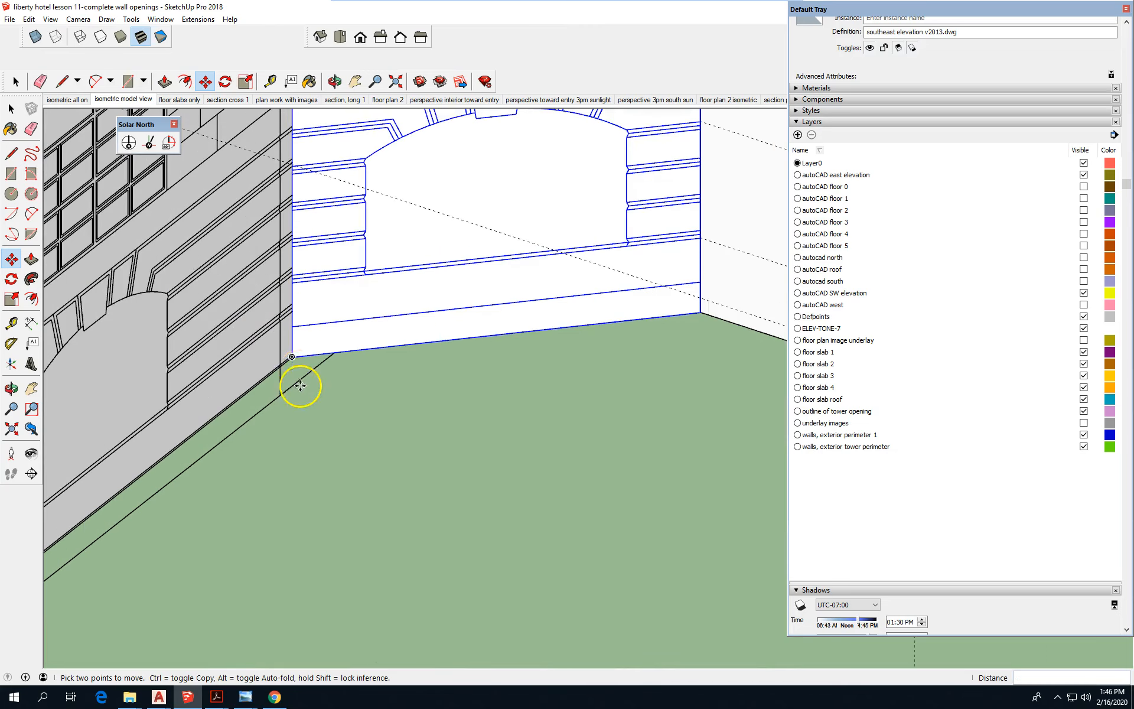
scroll(300, 385, down, 8)
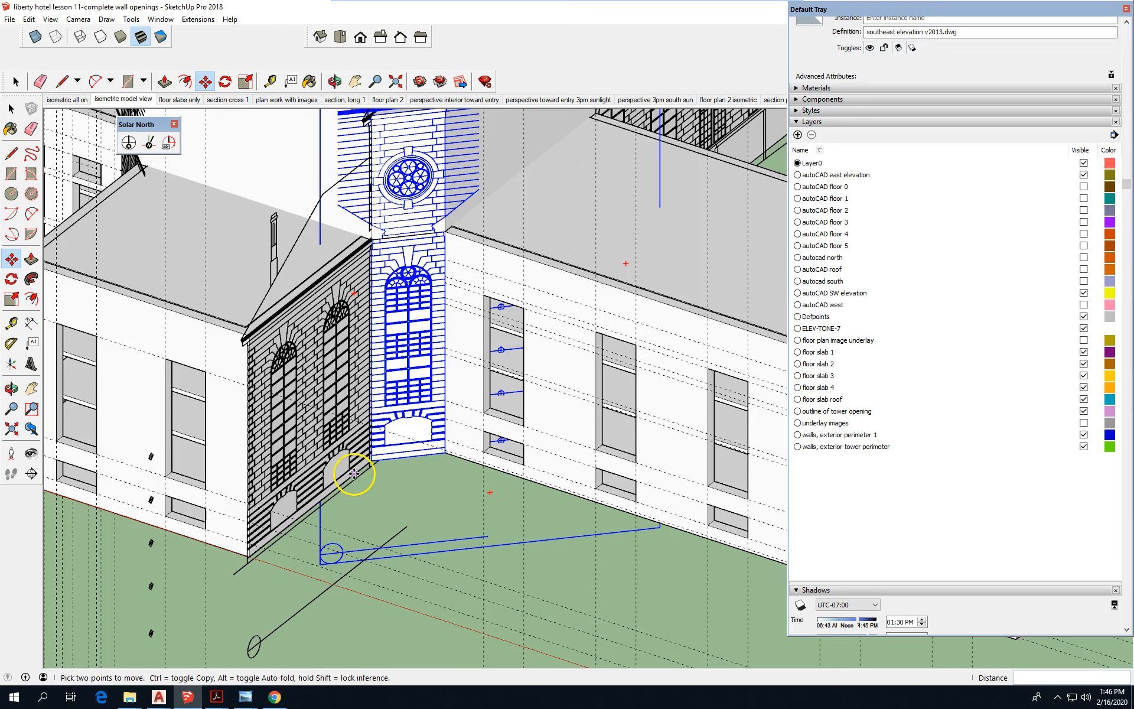
scroll(475, 438, down, 5)
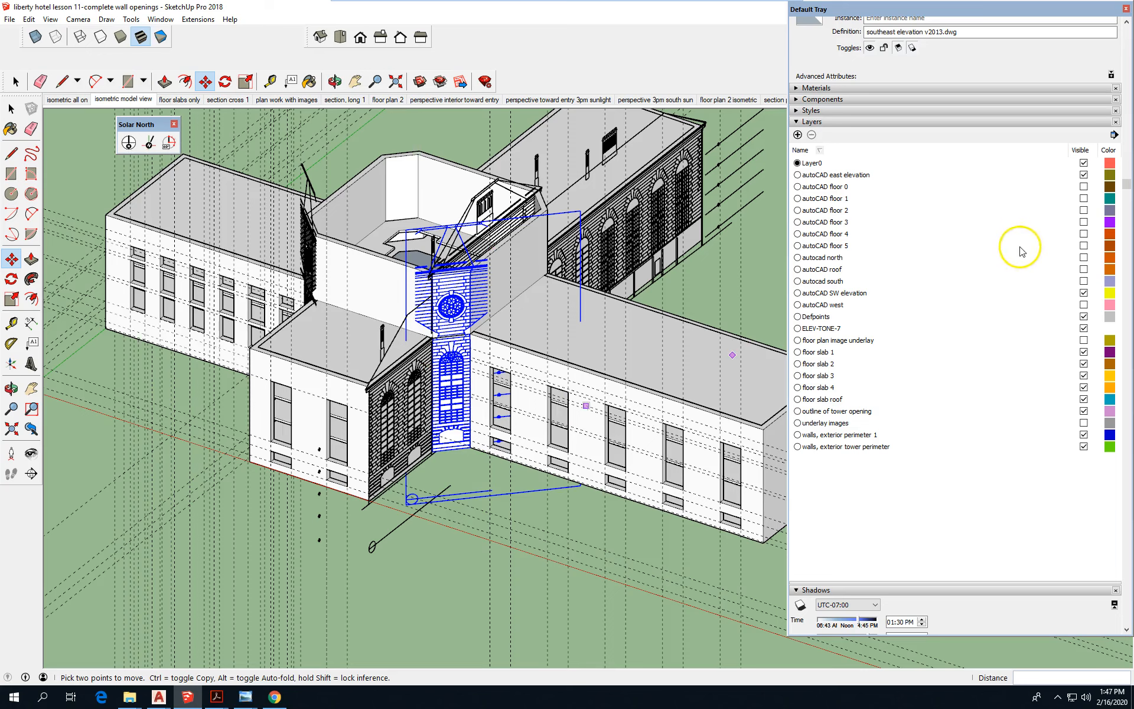
- Delete the imported layers Defpoints and ELEV-TONE-7
click(841, 331)
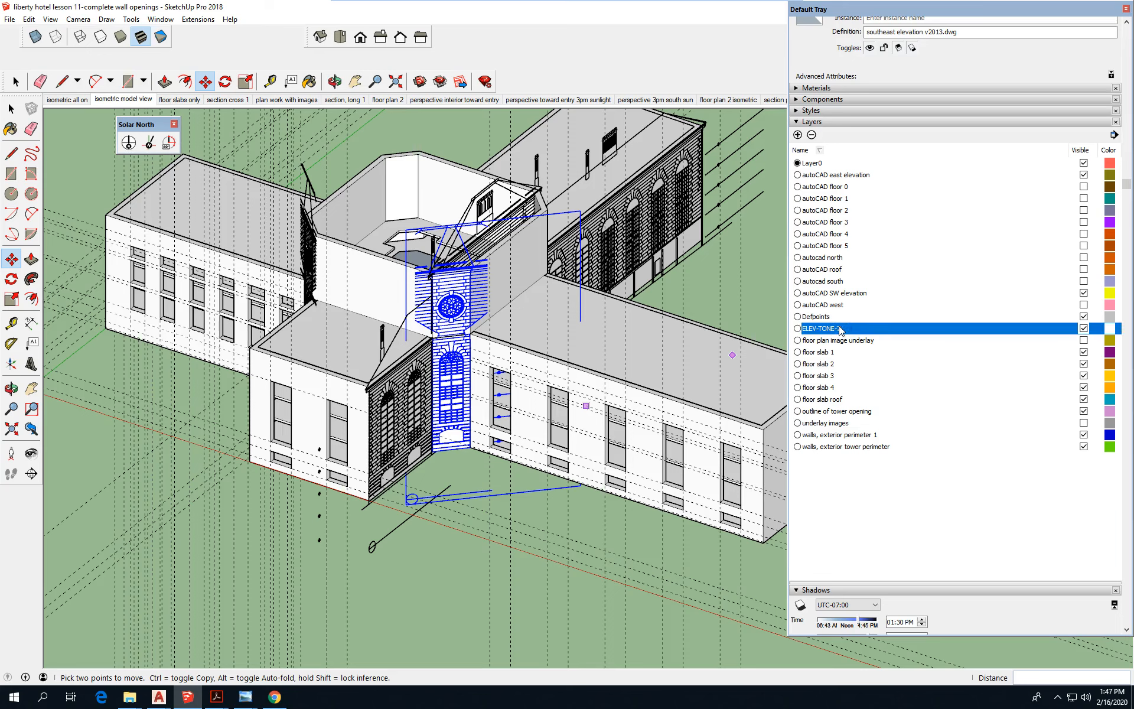
shift+click(826, 318)
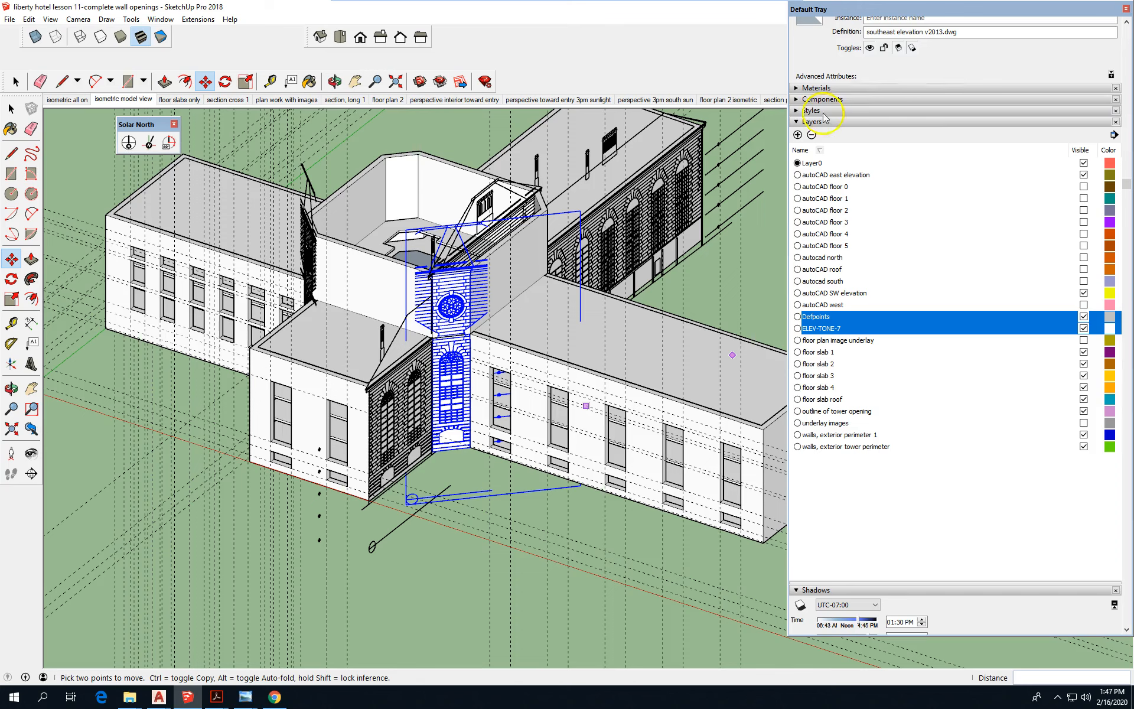
click(812, 135)
click(988, 362)
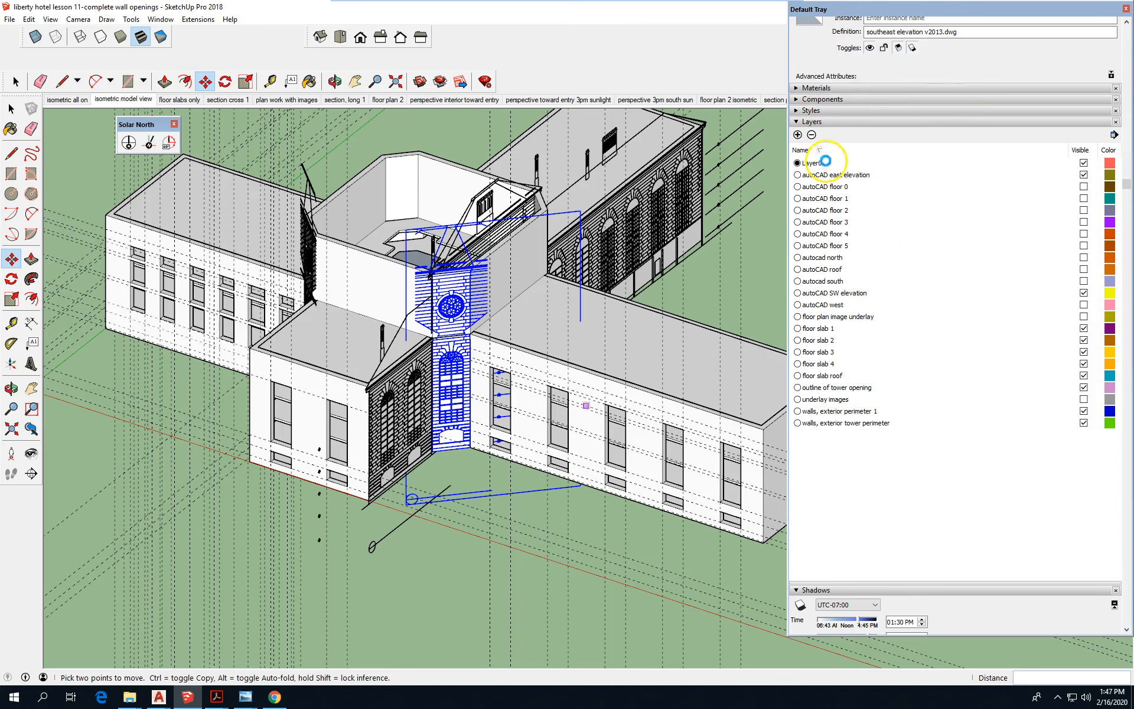
- Create a layer named "autoCAD southeast elevation" and assign the southeast elevation component to it
click(798, 134)
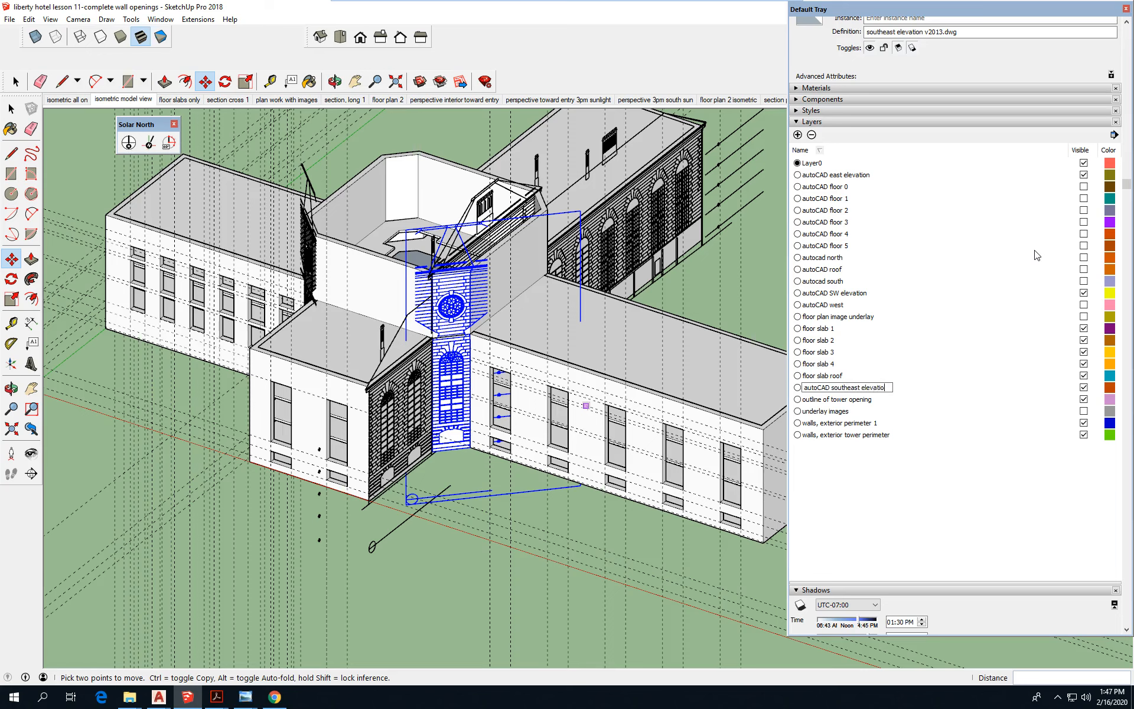
text(n)
key(Return)
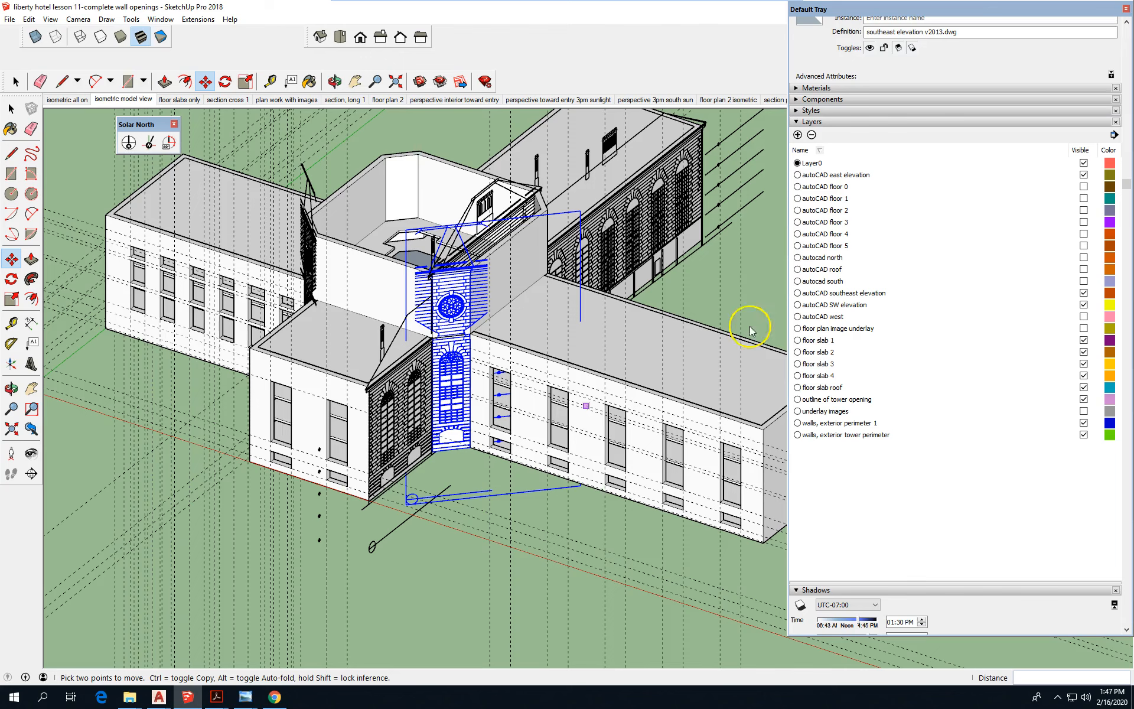
scroll(983, 99, up, 2)
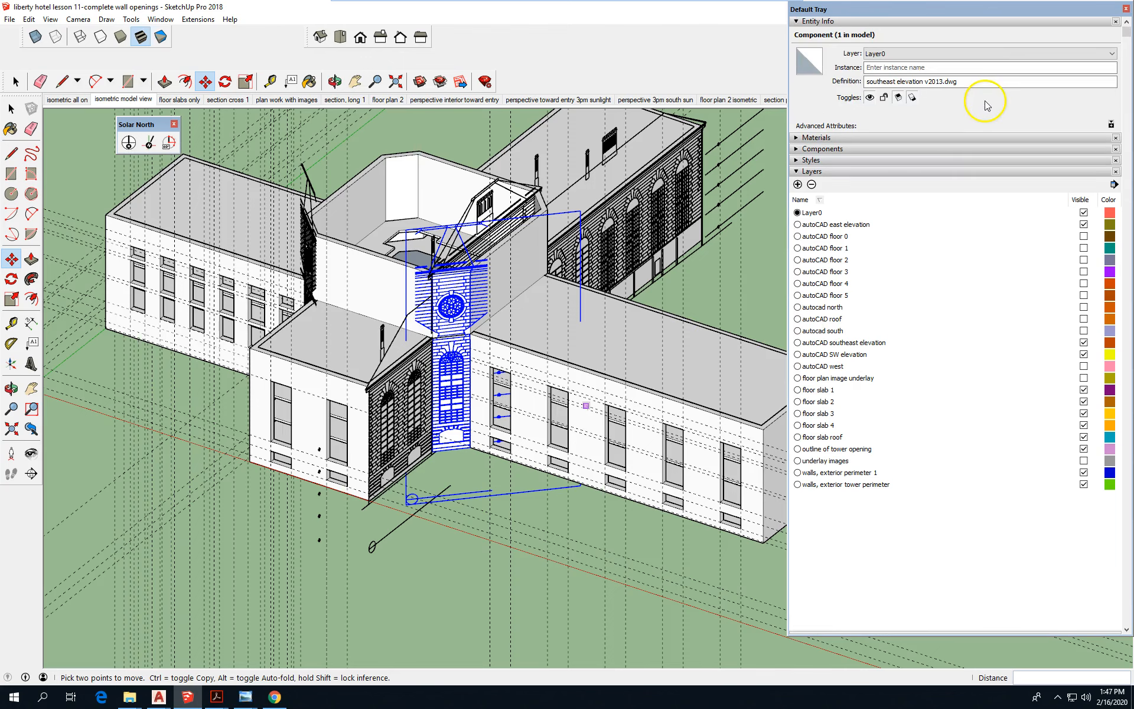
click(1034, 53)
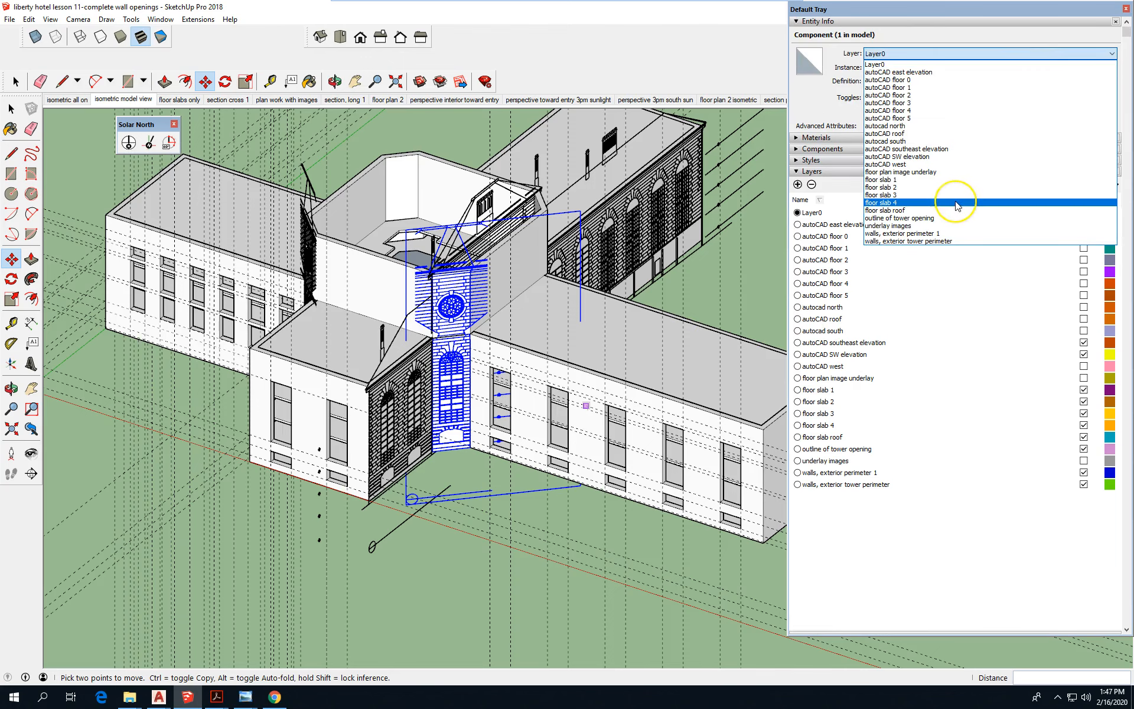
click(945, 150)
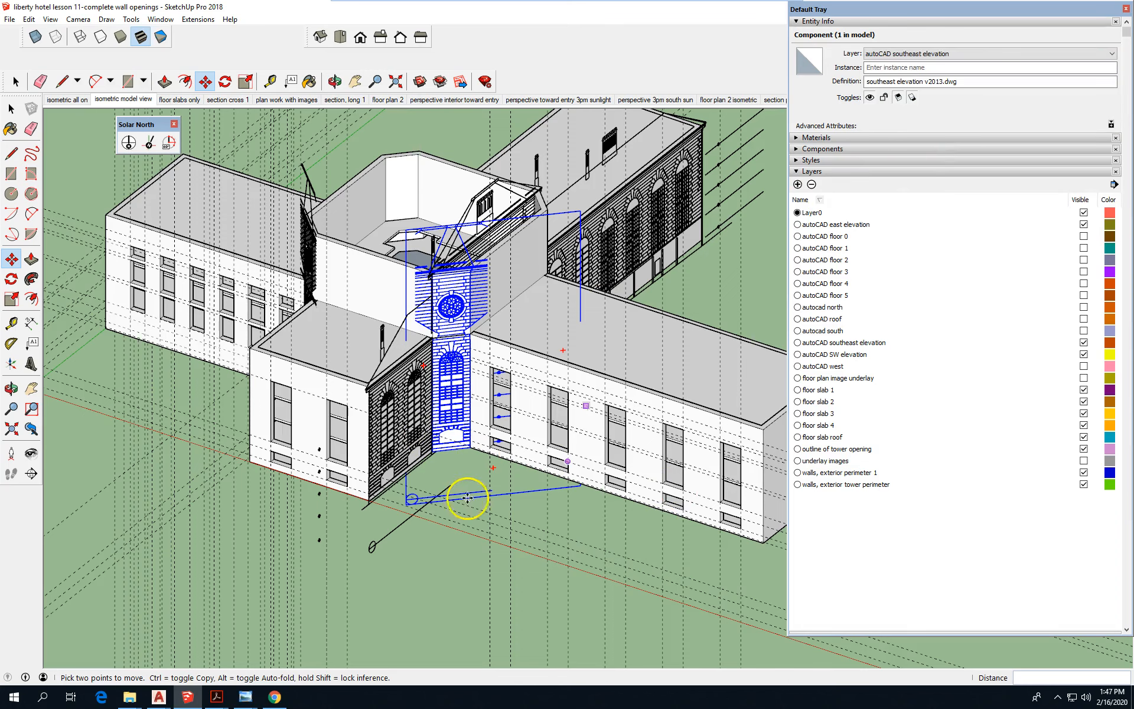
- Hide the autoCAD east elevation layer and open the exterior perimeter walls group for editing
key(space)
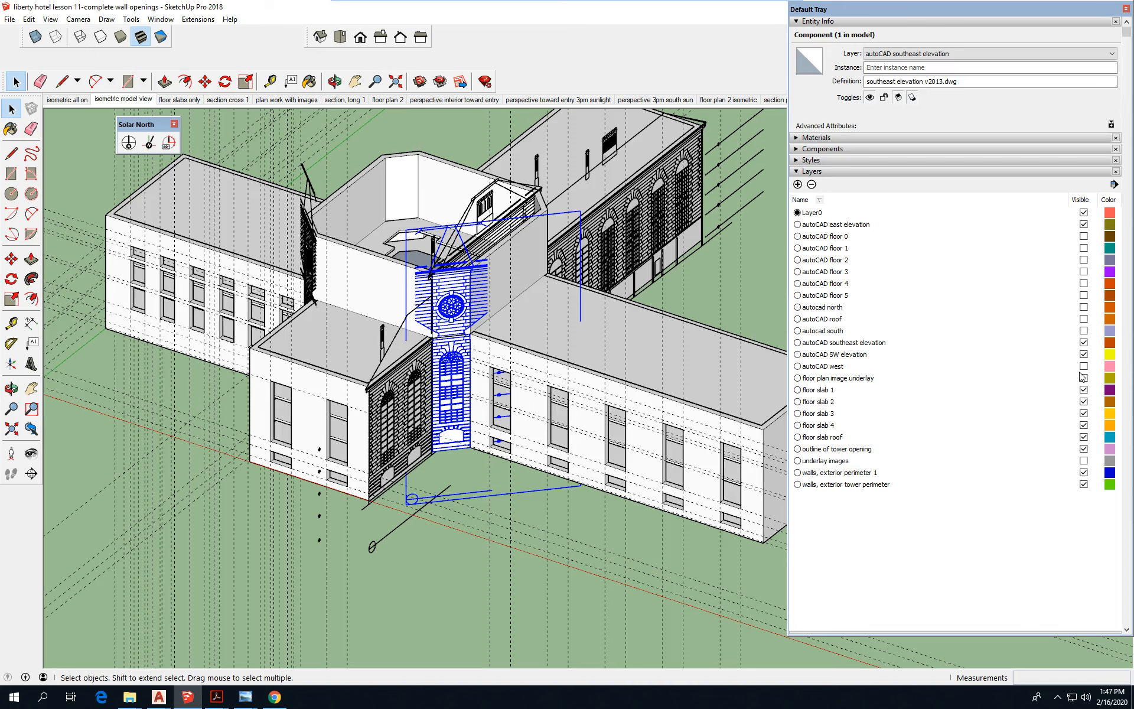
click(1084, 224)
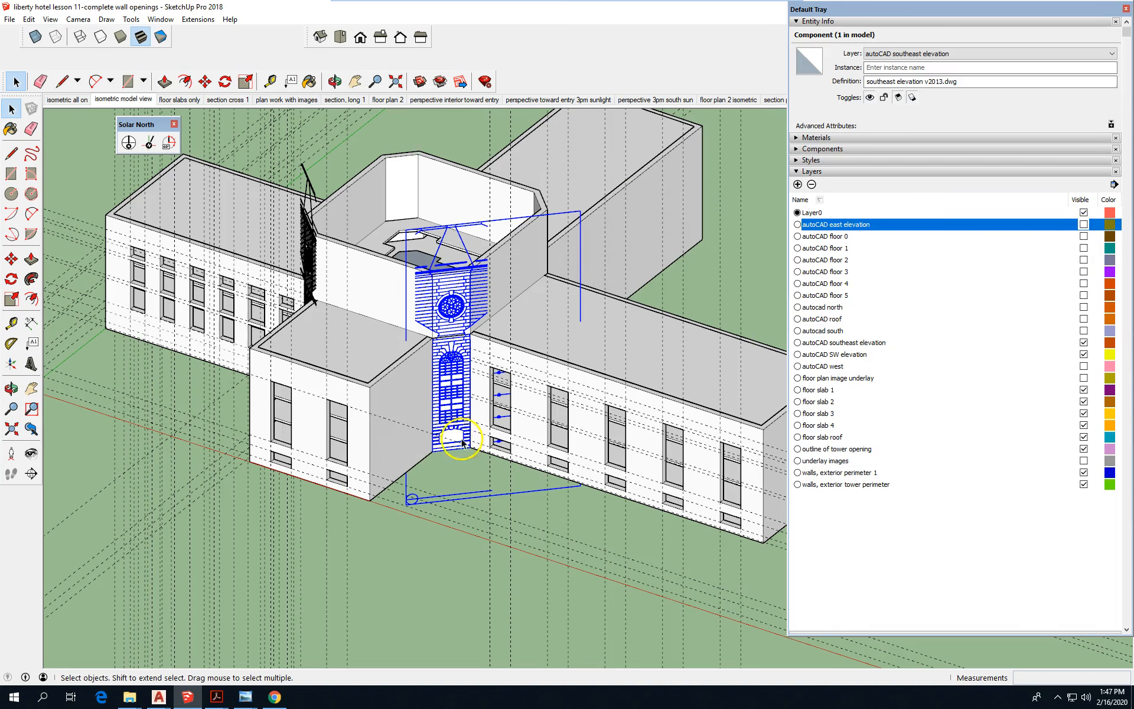
scroll(462, 442, up, 5)
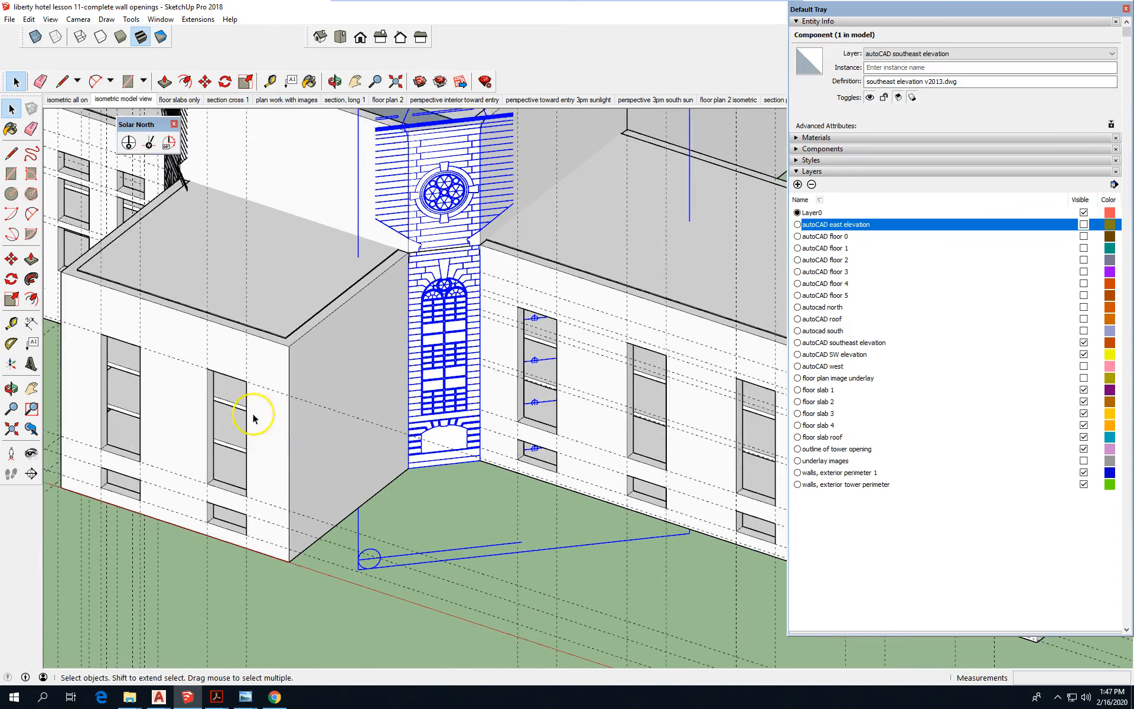
scroll(254, 418, down, 3)
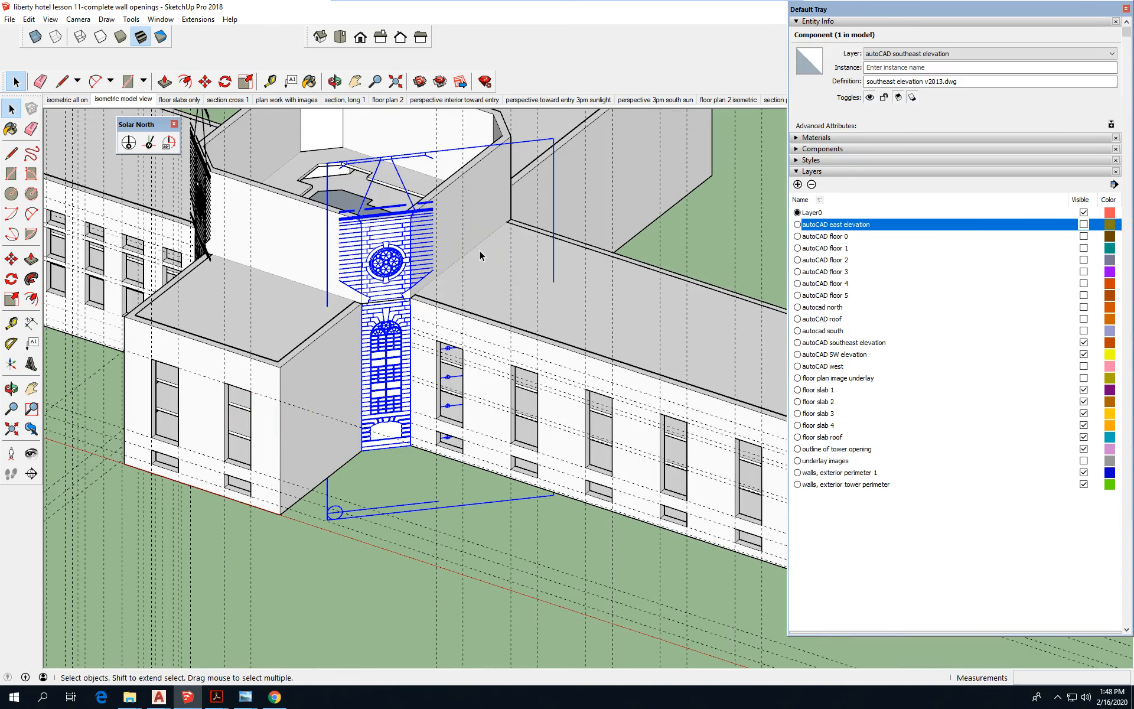
click(327, 369)
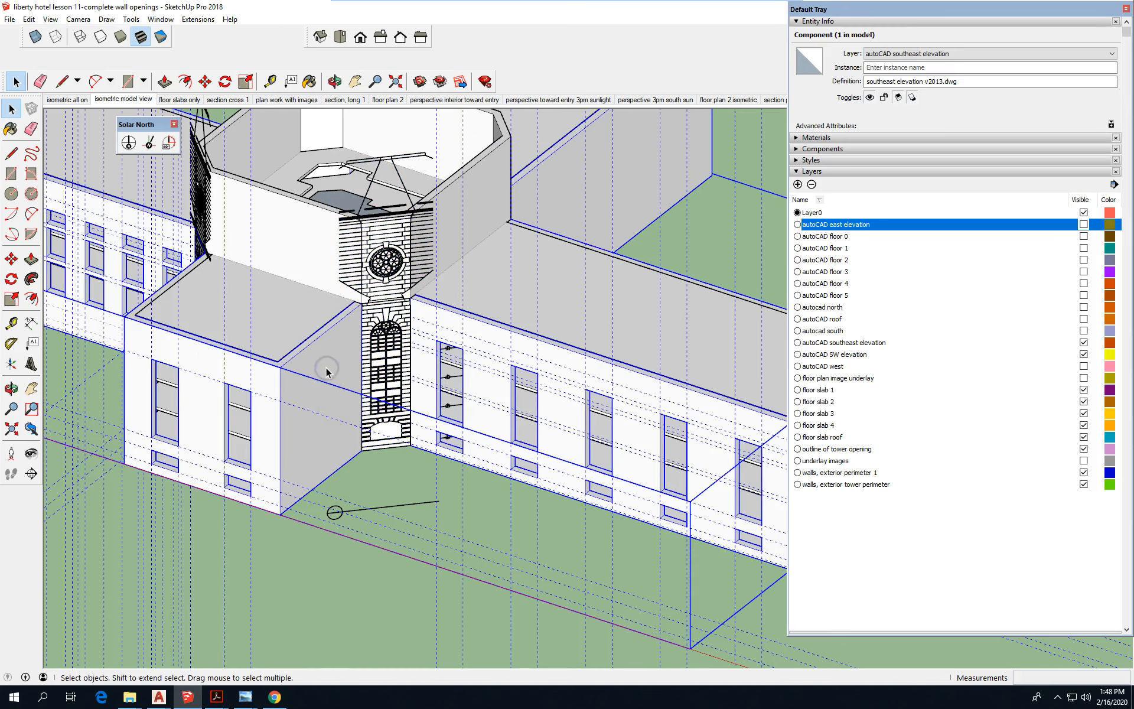
double_click(325, 364)
scroll(380, 354, up, 1)
scroll(381, 354, up, 3)
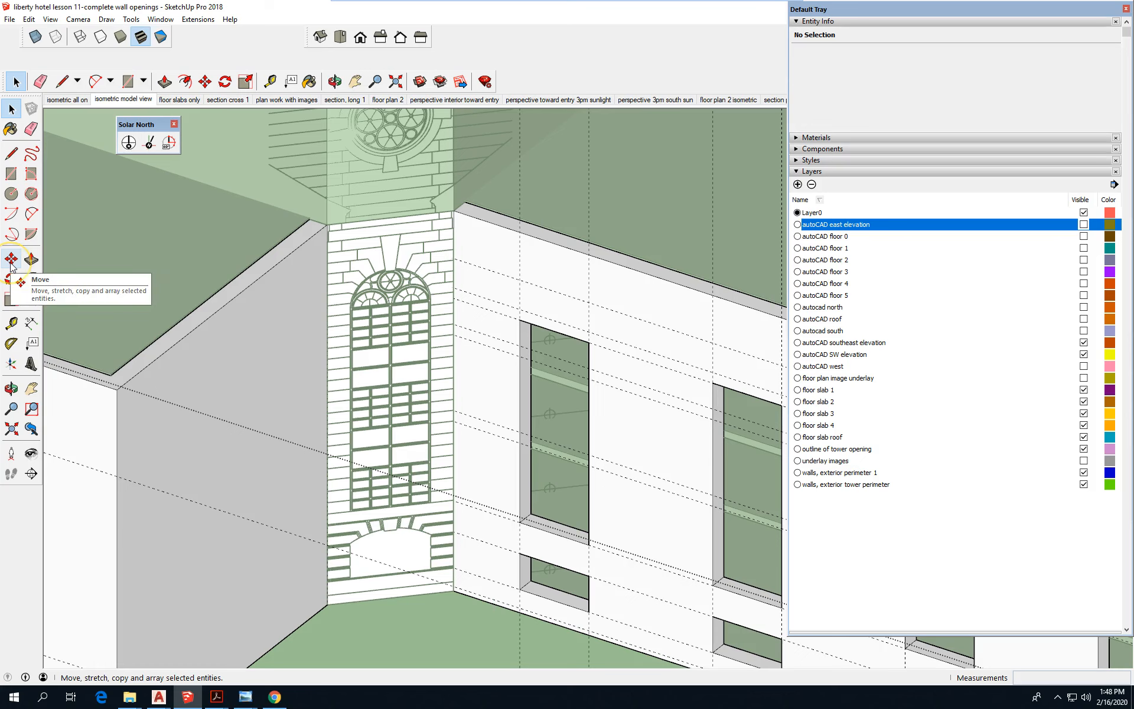
- Place a guide line parallel to the southeast wall's base edge at the sill of the tall arched window
click(11, 323)
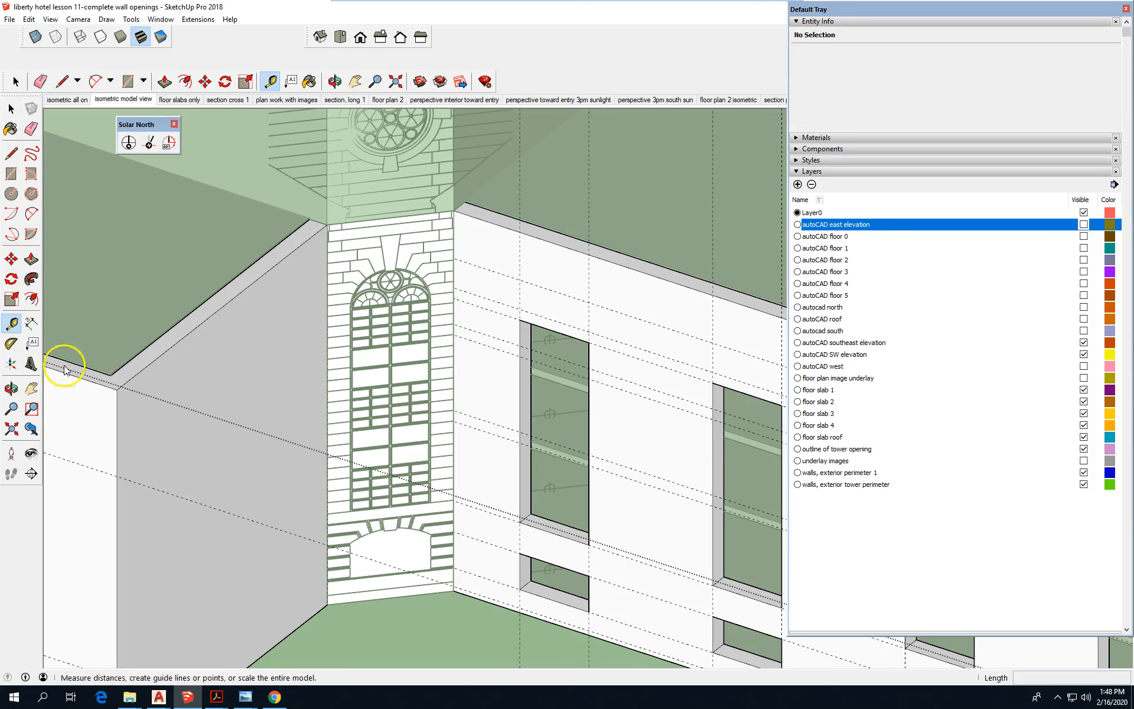
scroll(437, 626, up, 3)
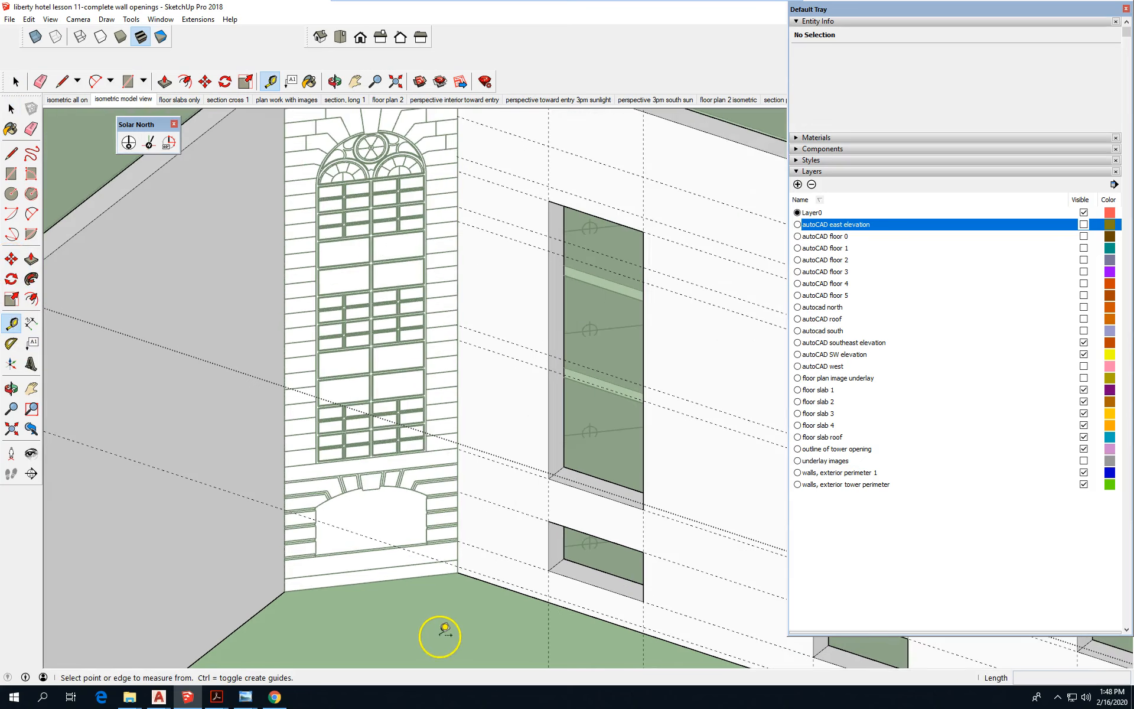
click(387, 580)
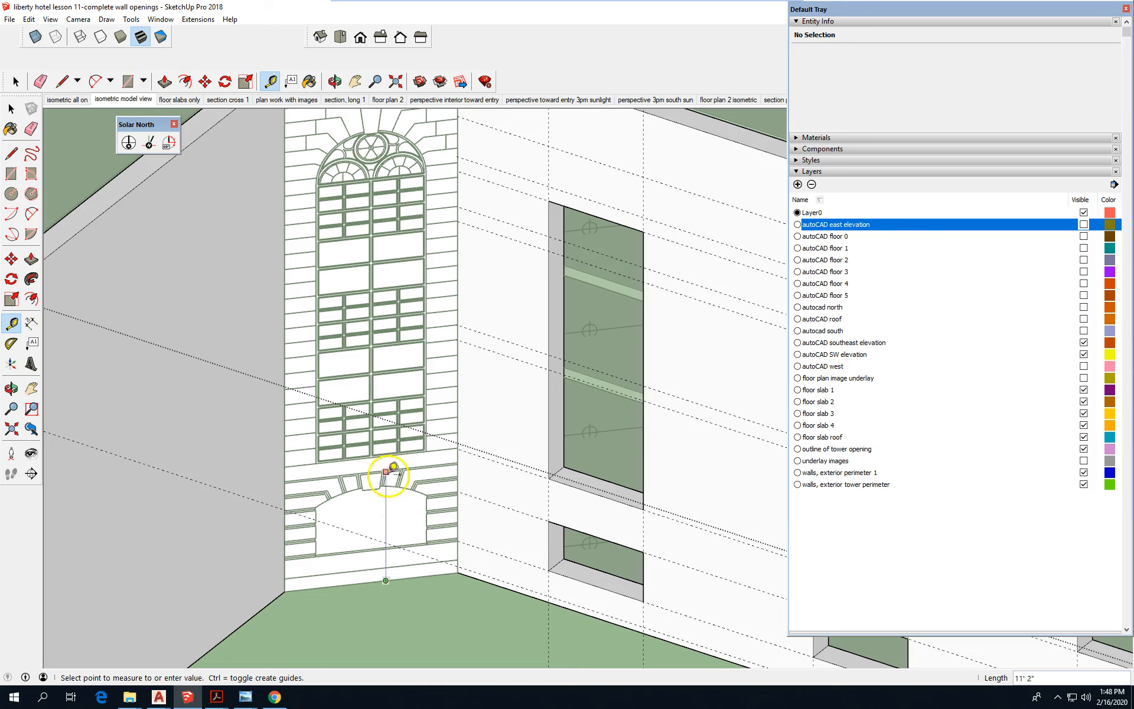
click(460, 449)
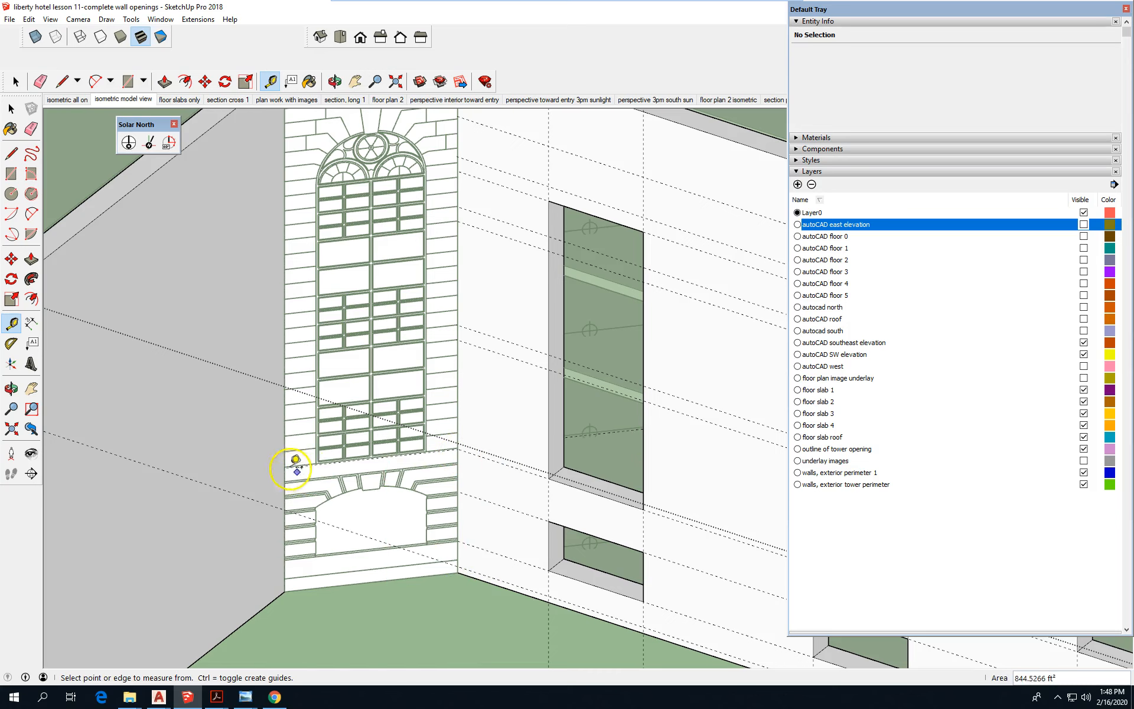
- Place a guide line parallel to the sill guide, about 28' 7" above it, at the spring line of the tall arched window
scroll(296, 464, up, 2)
scroll(296, 464, up, 2)
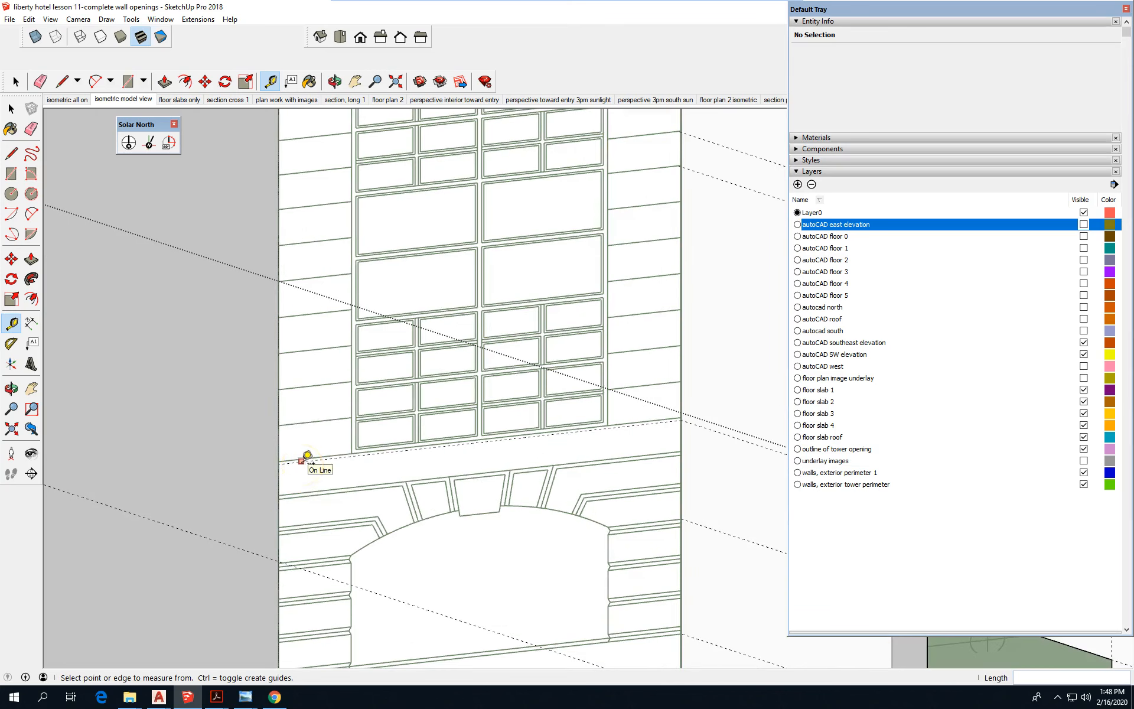
click(302, 460)
scroll(307, 316, down, 5)
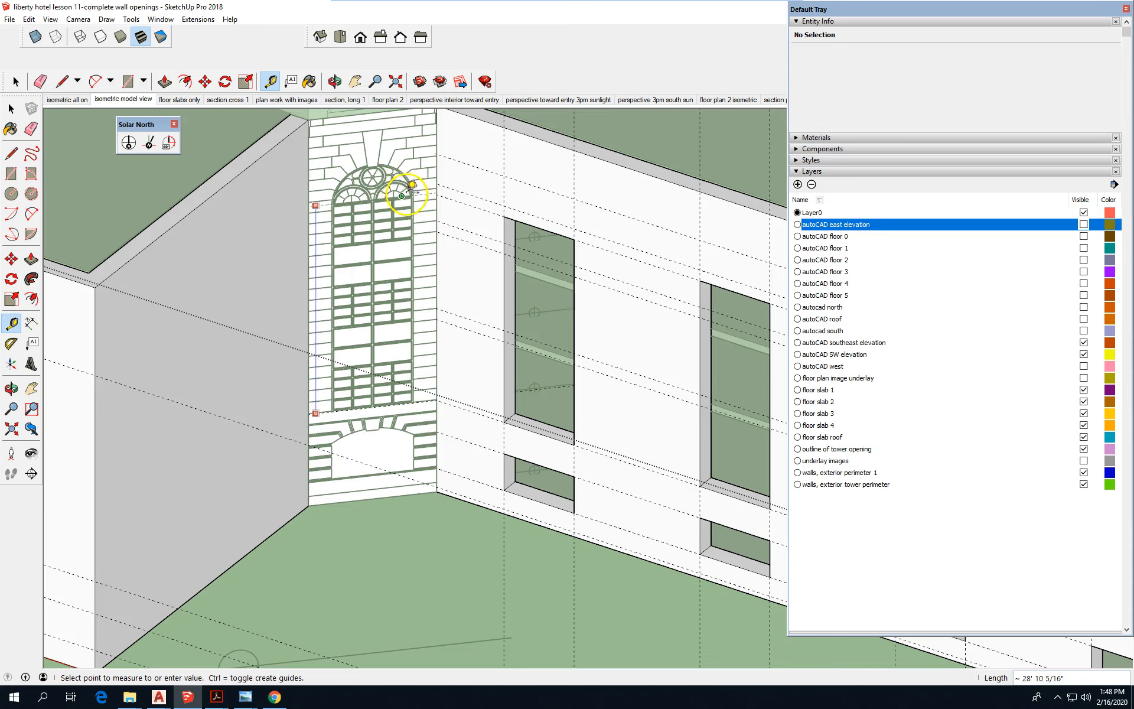
scroll(409, 183, up, 3)
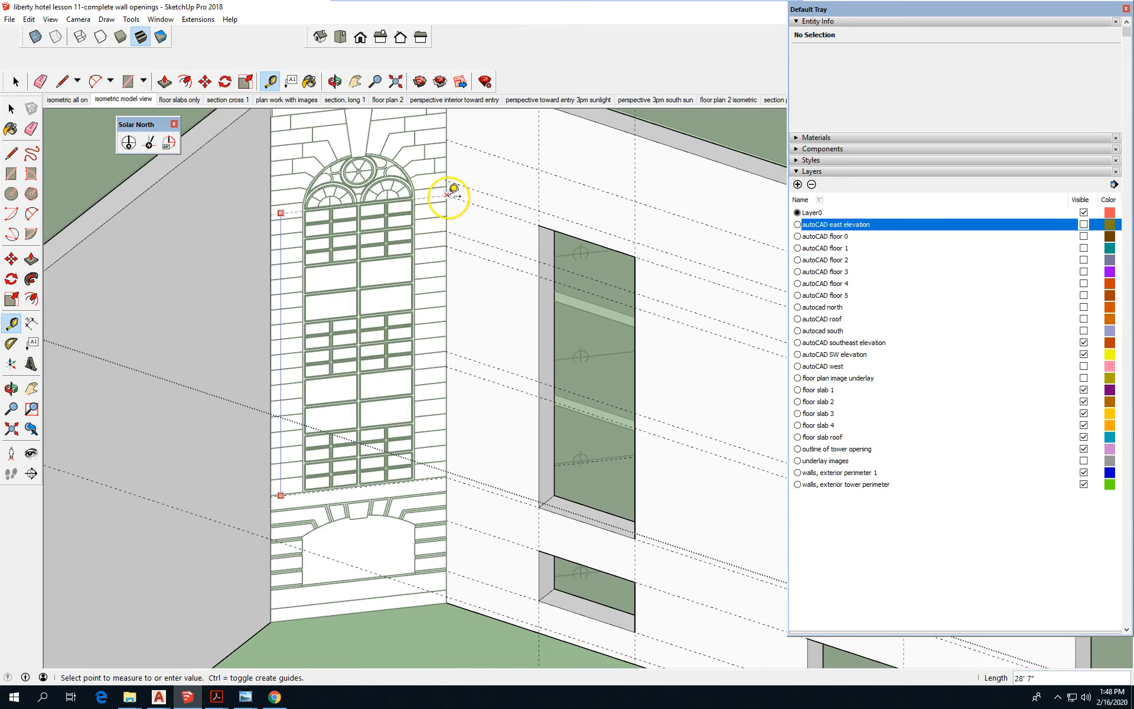
click(449, 189)
scroll(377, 515, down, 3)
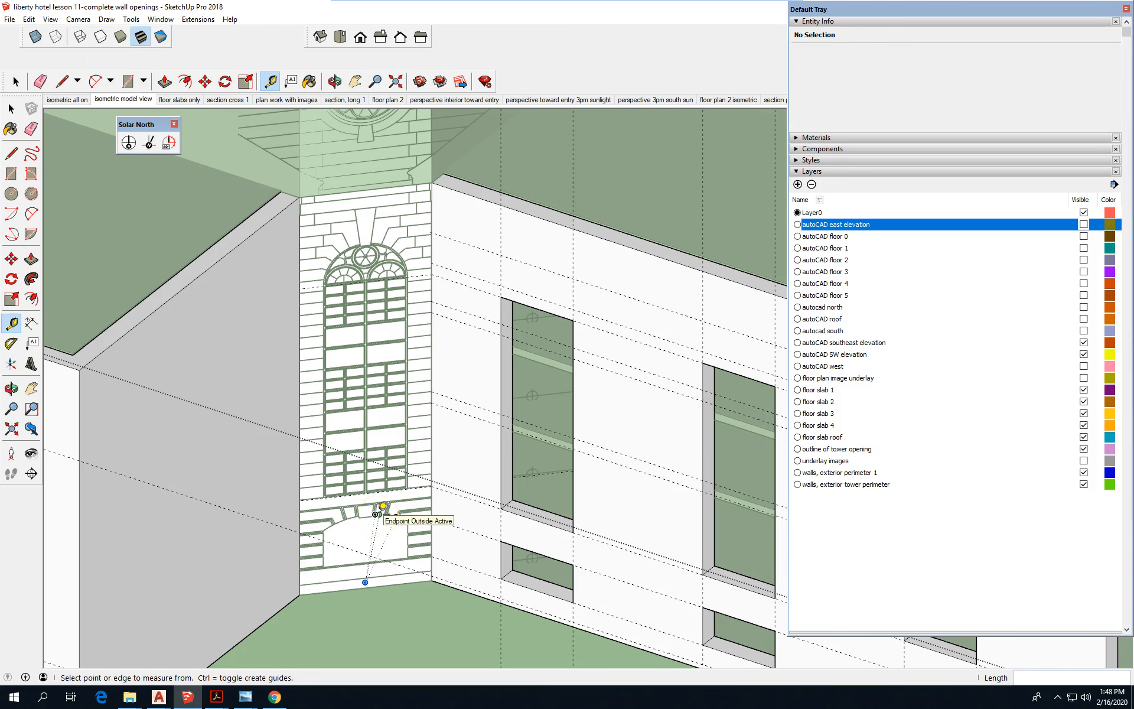
- Place a vertical guide line 2' 10" from the southeast wall's left edge, along the arched window's left jamb
scroll(301, 334, up, 4)
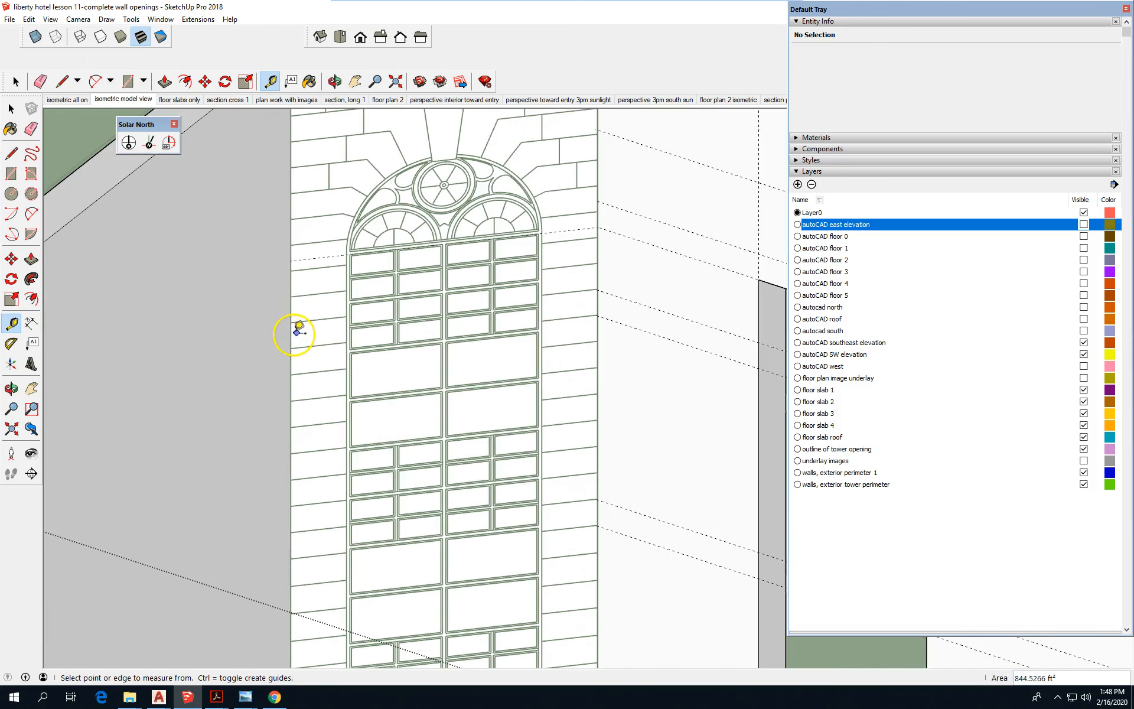
click(346, 329)
scroll(348, 260, up, 2)
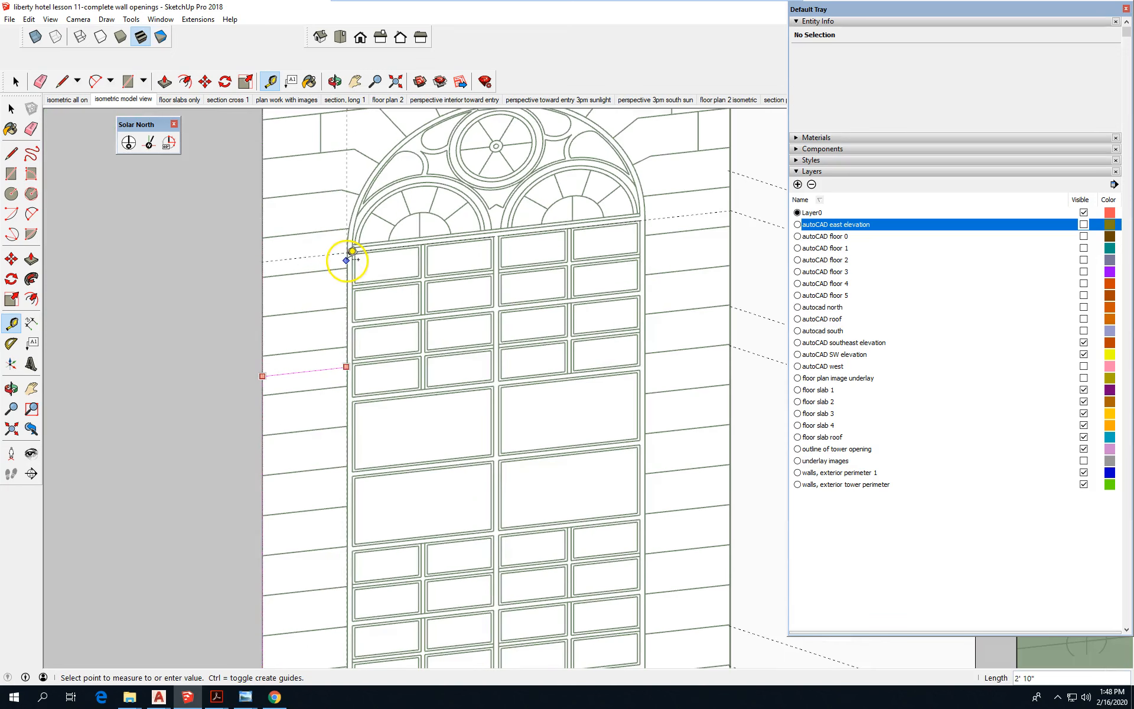
click(348, 260)
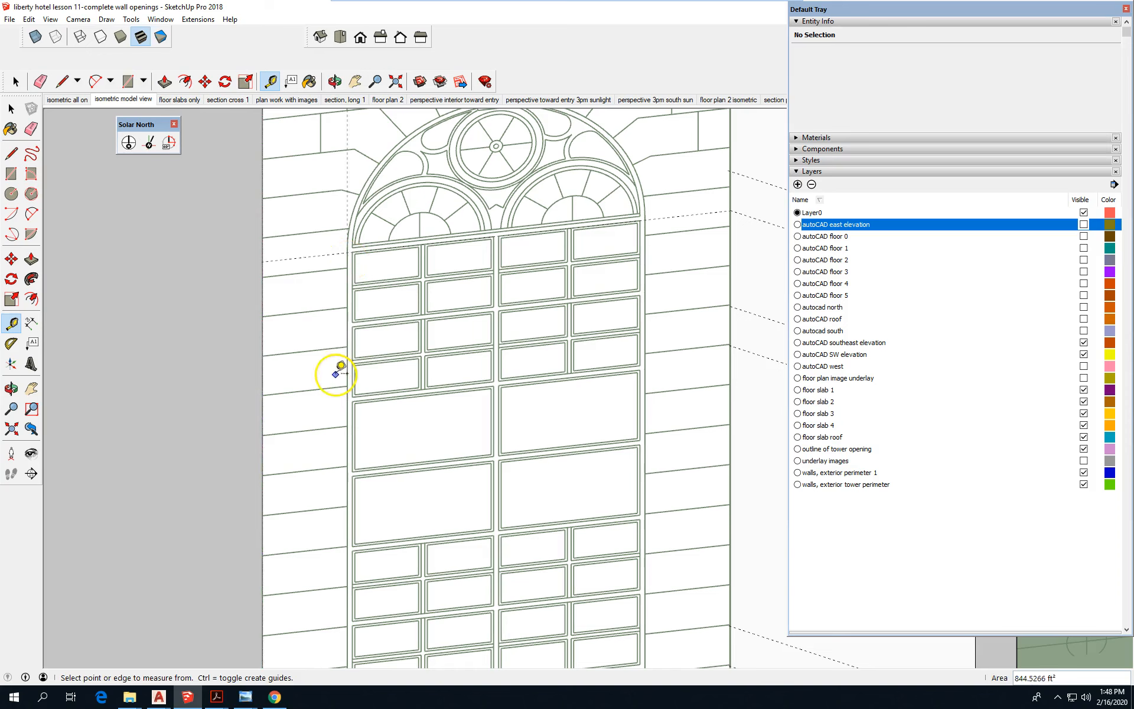
- Place a vertical guide line about 10' from the left jamb guide, along the arched window's right jamb
click(347, 168)
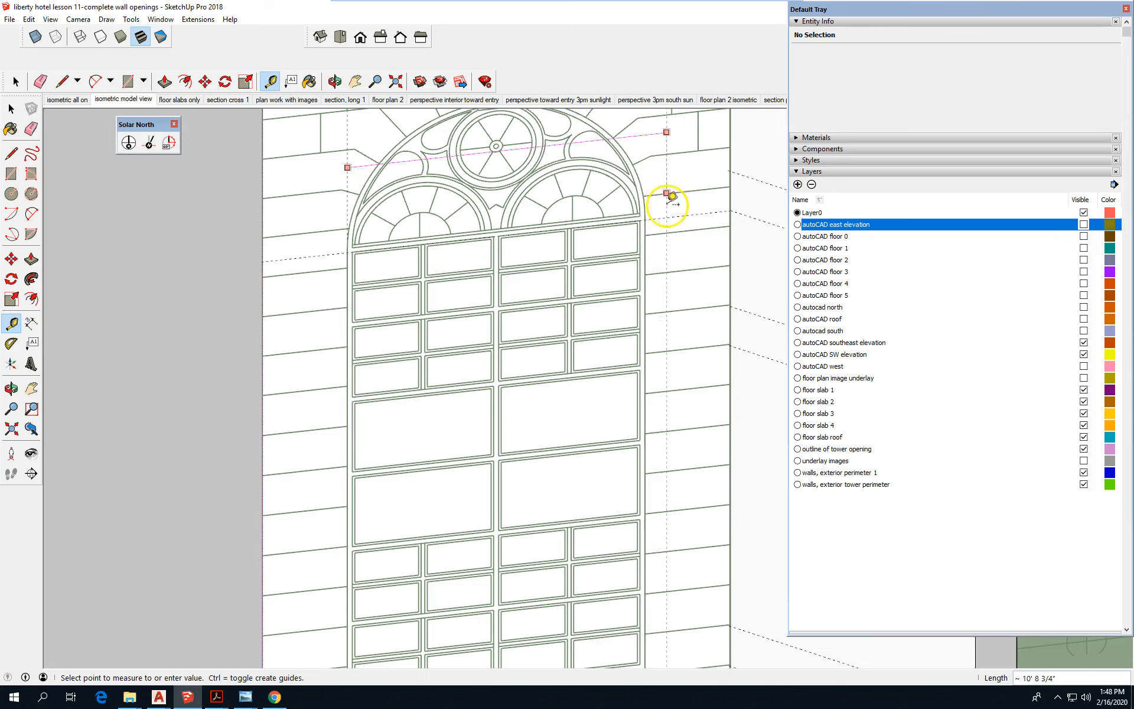
scroll(670, 206, up, 1)
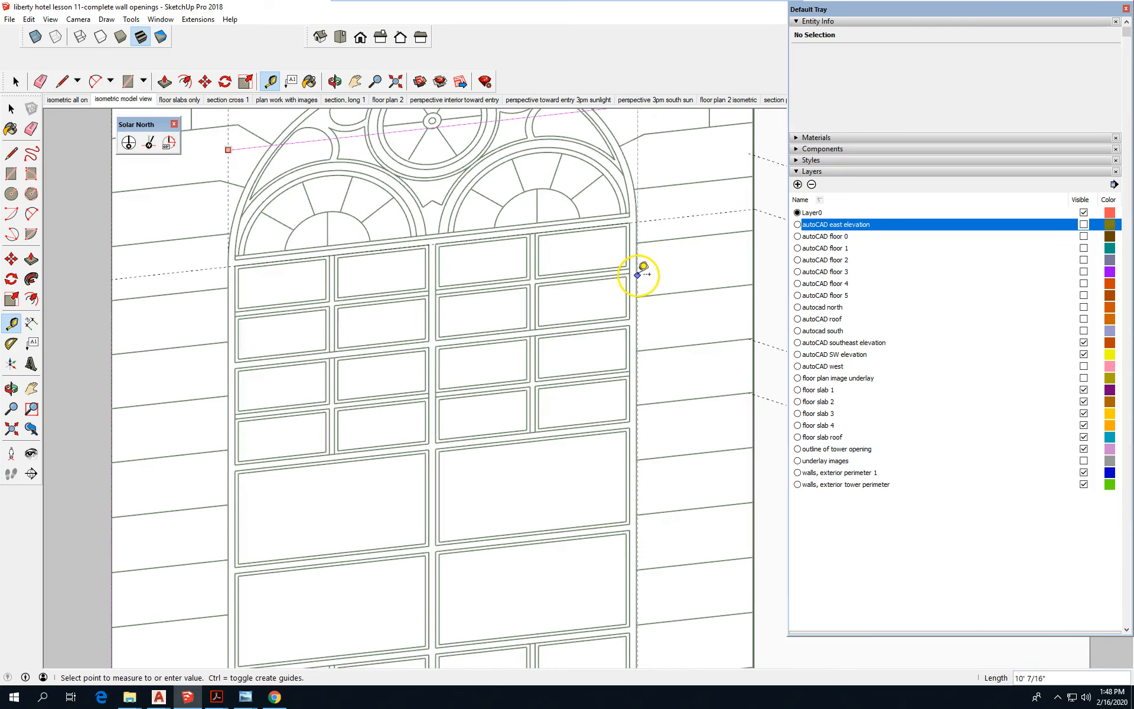
click(643, 227)
scroll(520, 283, down, 6)
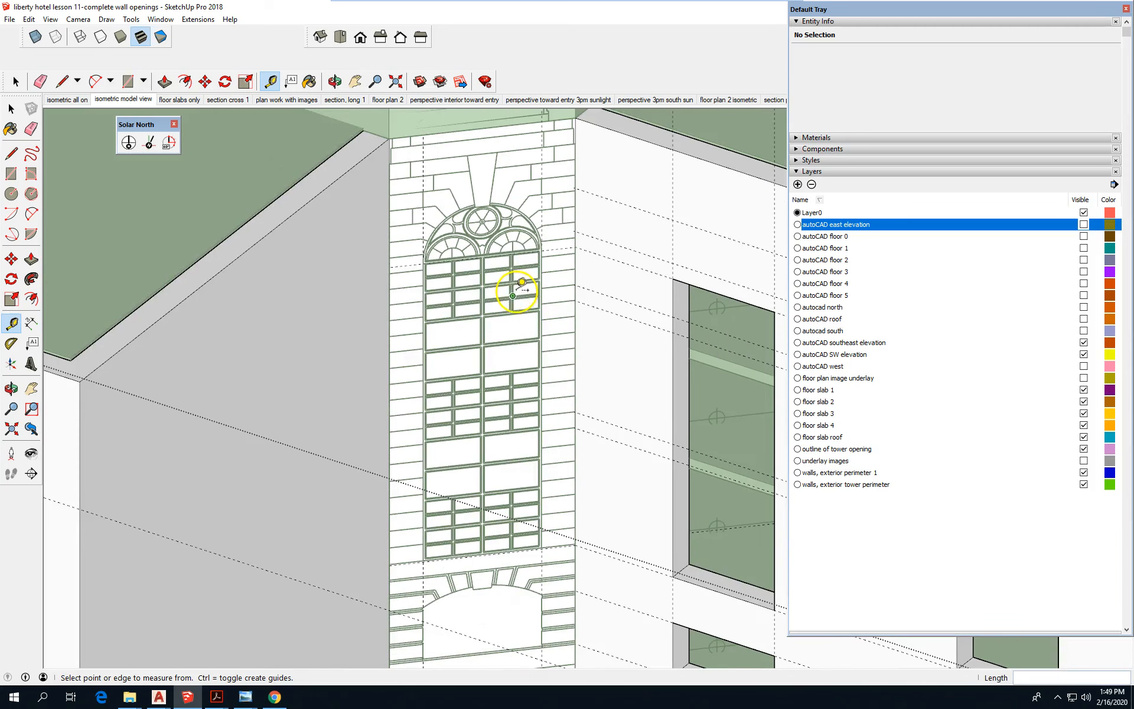
- Place a guide line parallel to the tall window's sill guide at the spring line of the lower arched opening
scroll(514, 286, down, 3)
scroll(499, 520, up, 8)
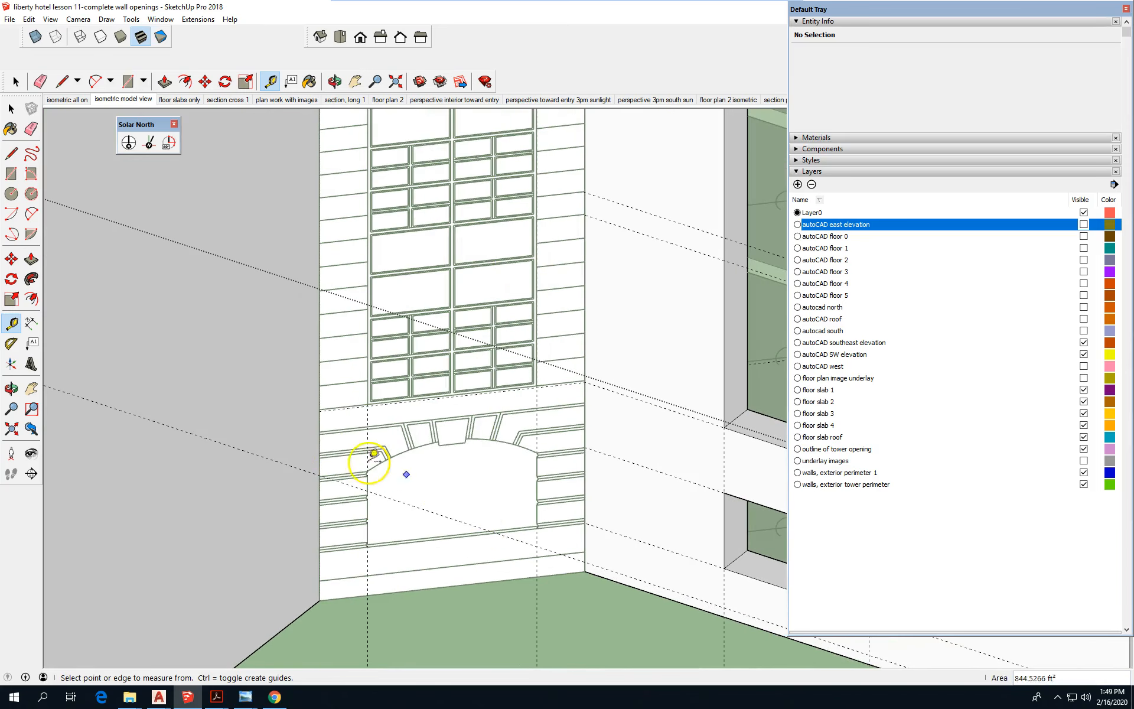
scroll(355, 407, up, 3)
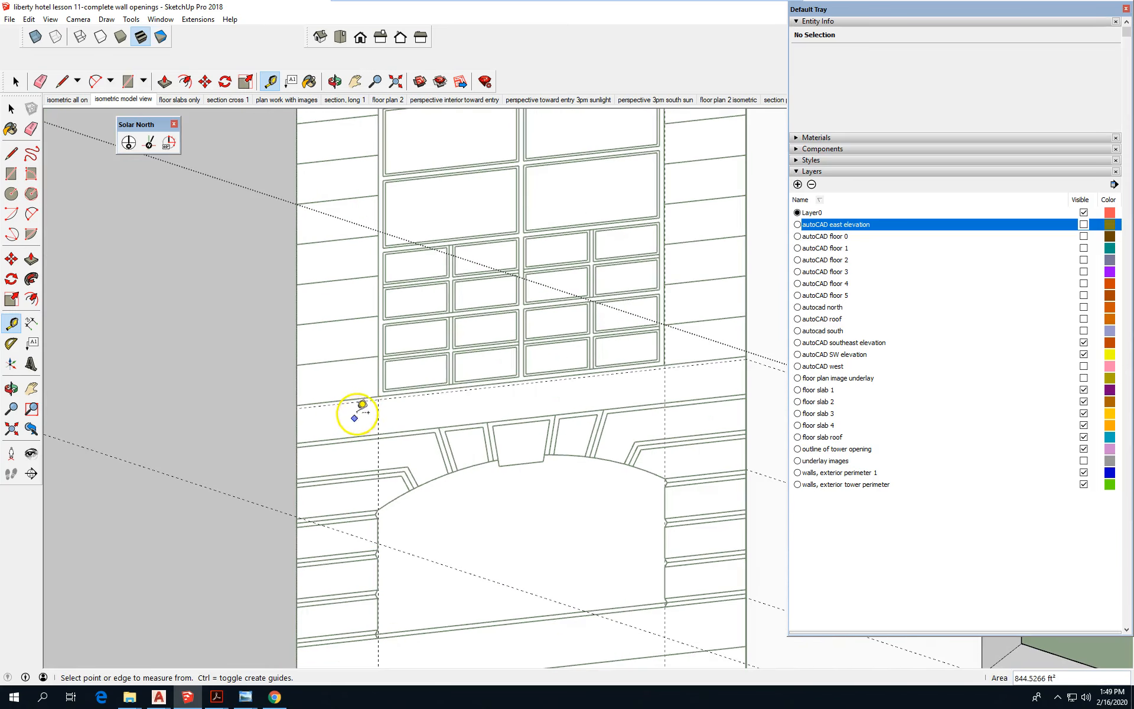
click(358, 401)
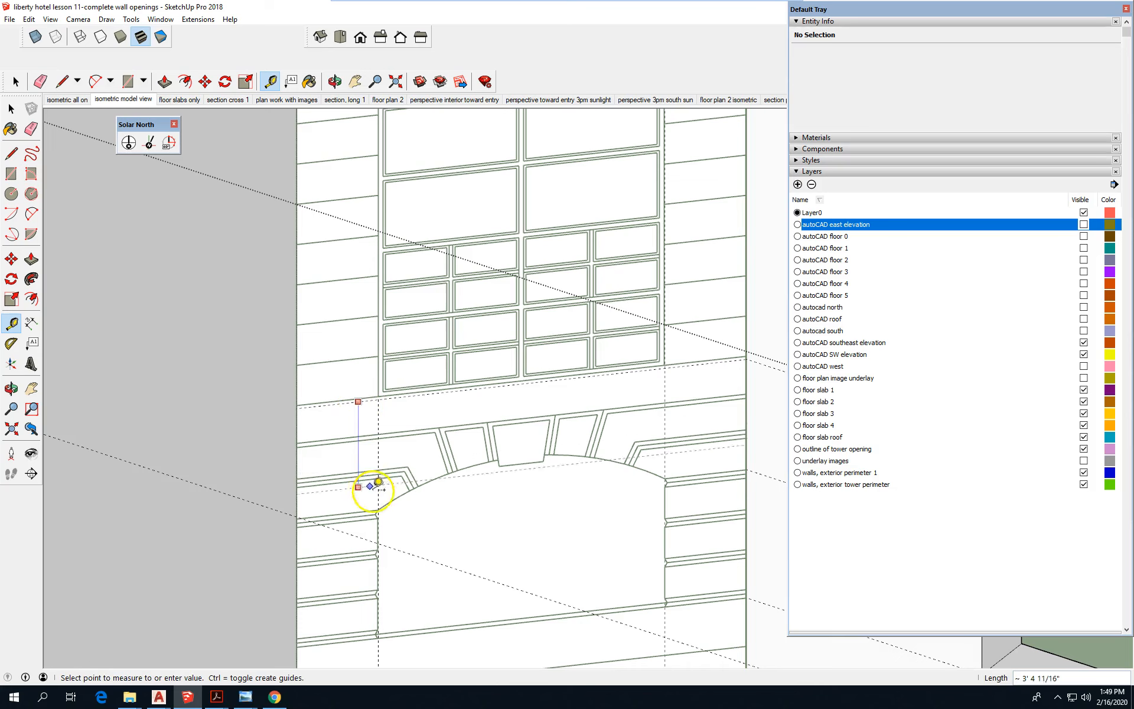
click(381, 509)
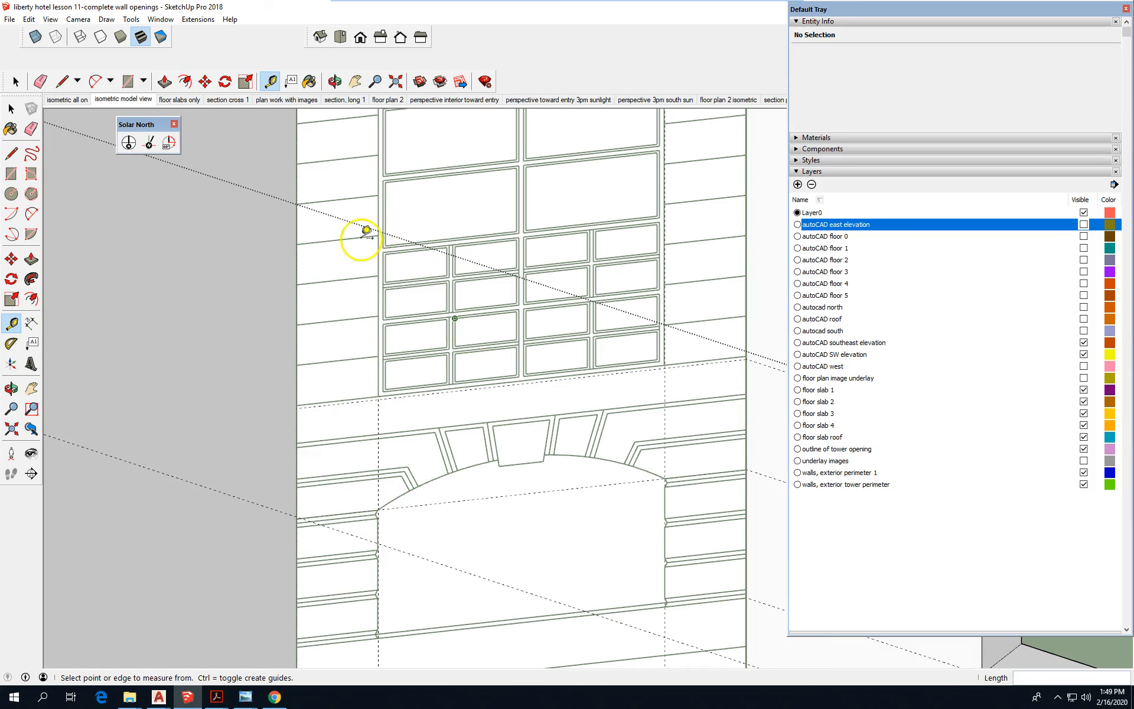
- Place a guide line 3' 3" above the southeast wall's base edge, at the sill of the lower arched opening
scroll(362, 230, down, 3)
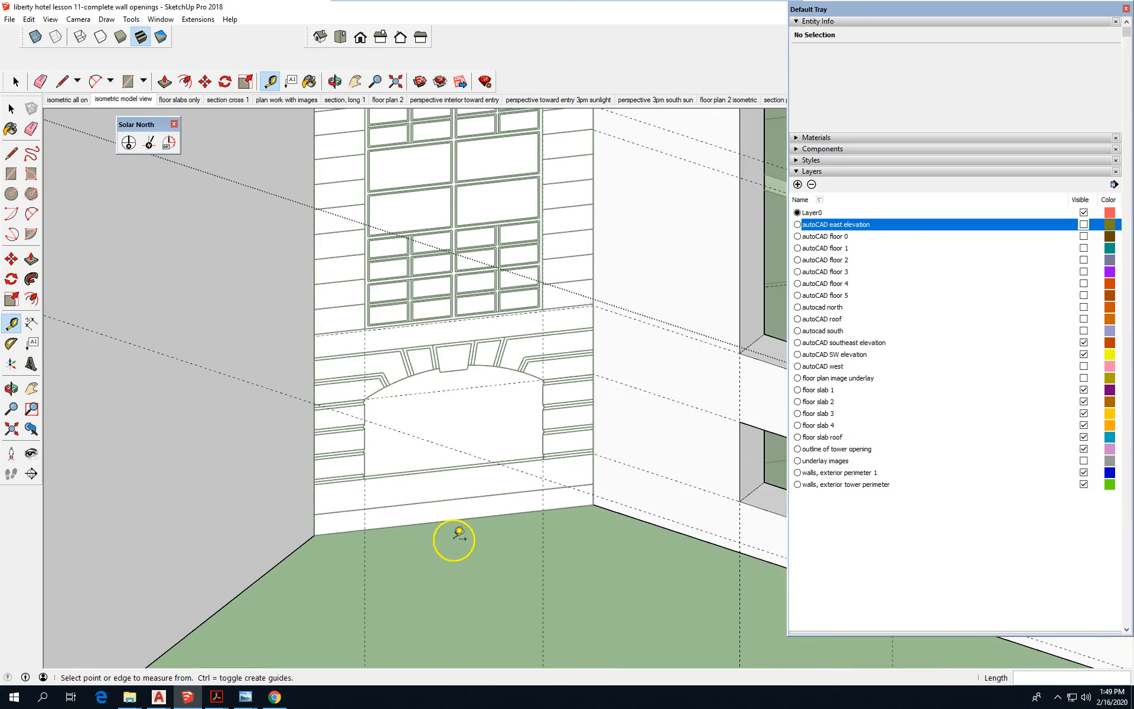
click(420, 523)
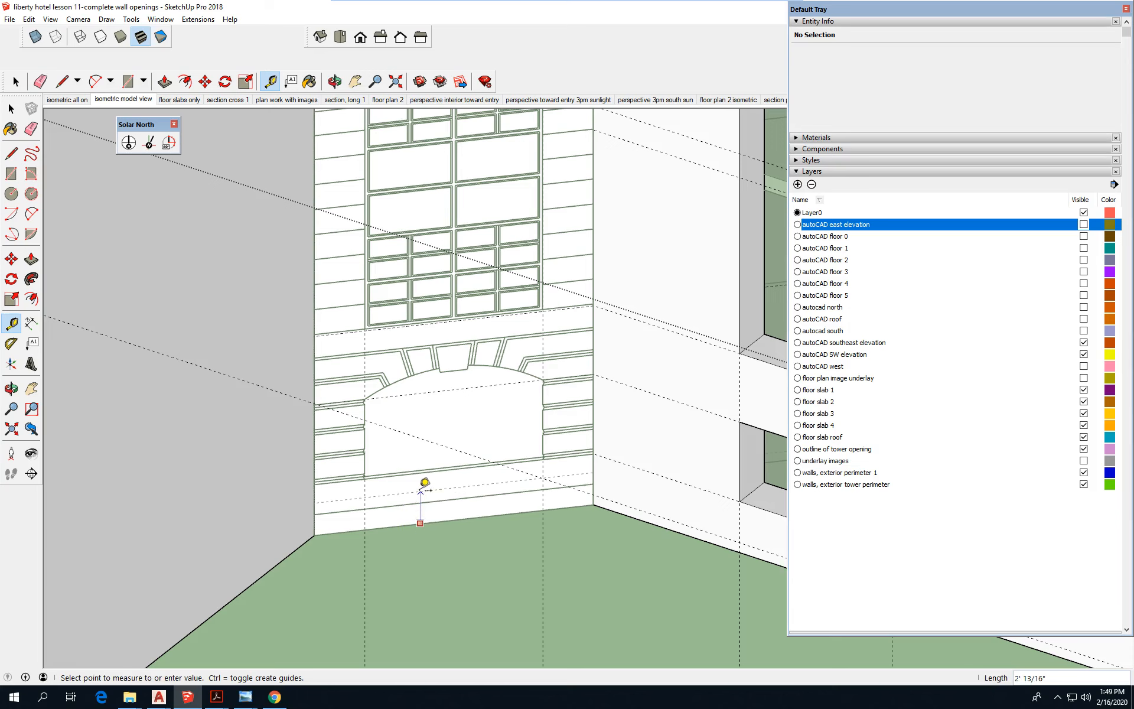
scroll(418, 478, up, 5)
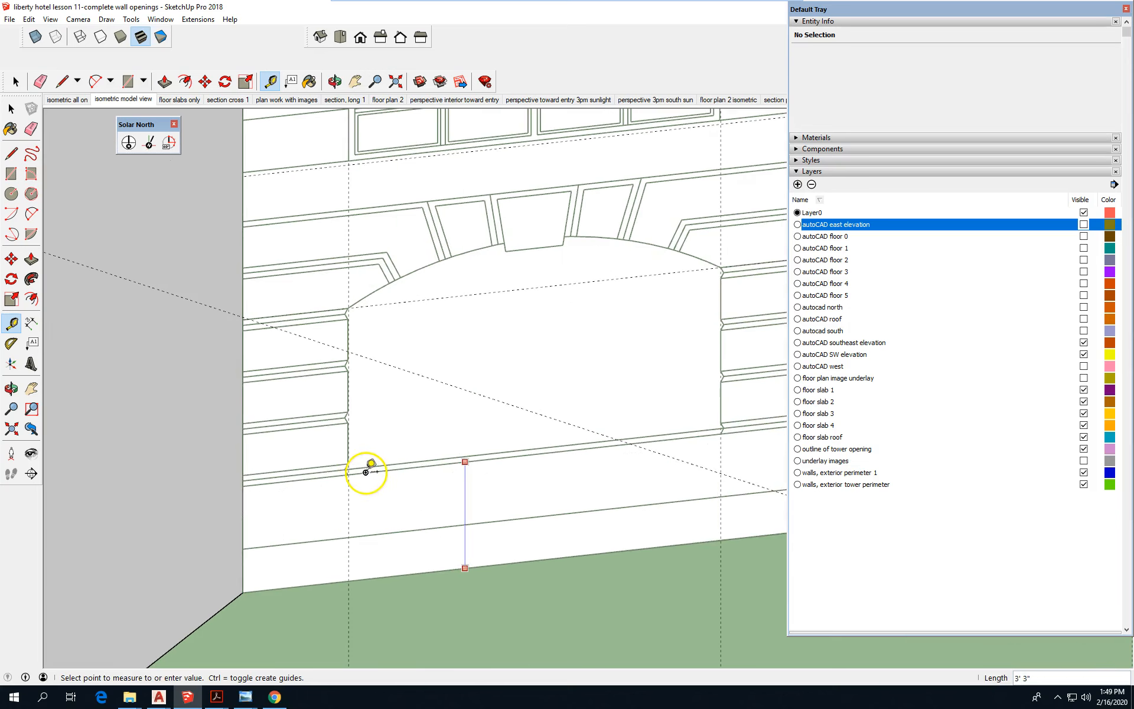
click(365, 472)
scroll(424, 564, down, 6)
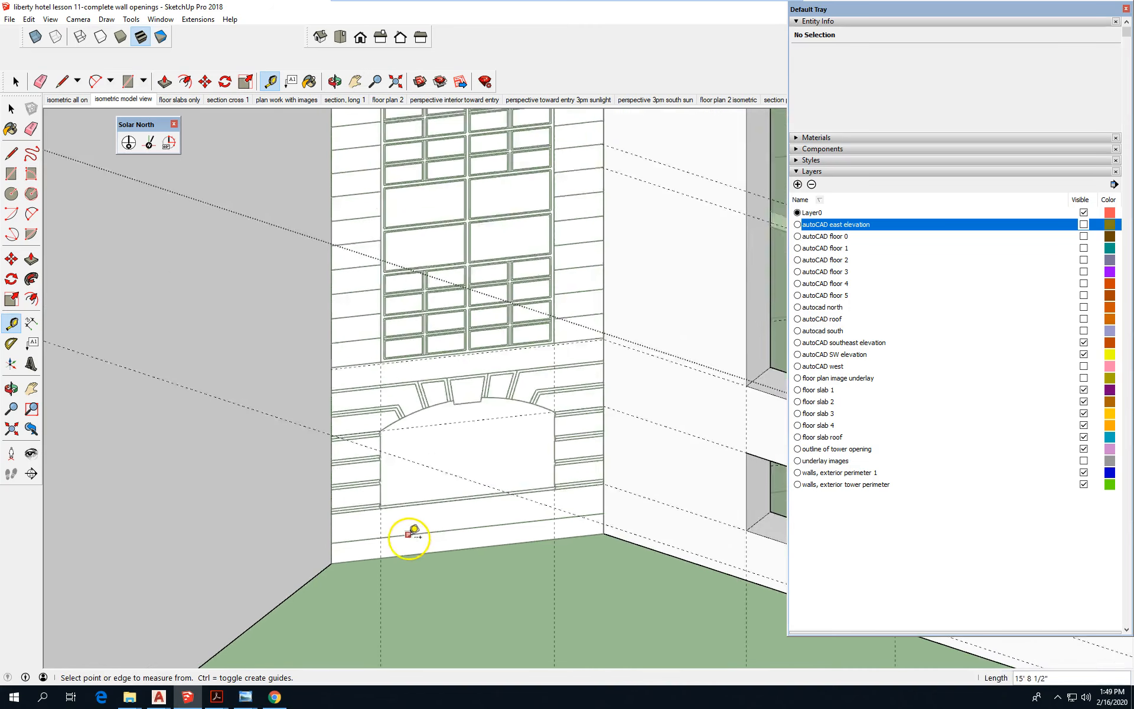
scroll(423, 565, down, 2)
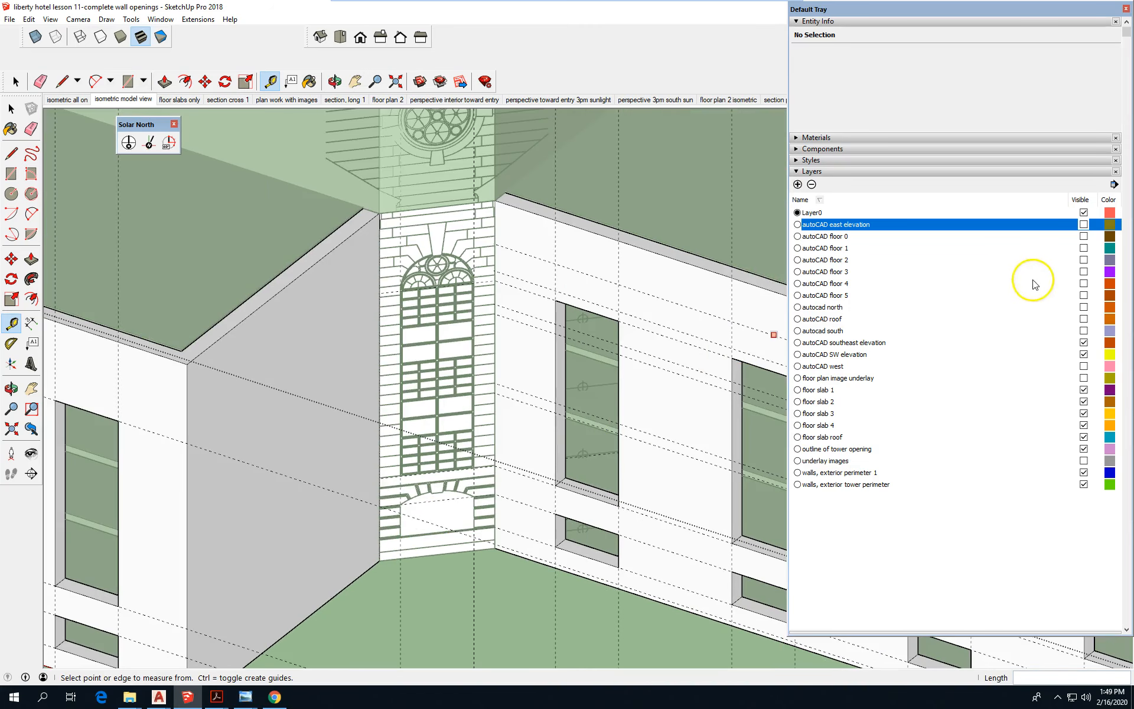
- Hide the autoCAD southeast elevation layer and activate the Rectangle tool for outlining the wall openings
click(1085, 343)
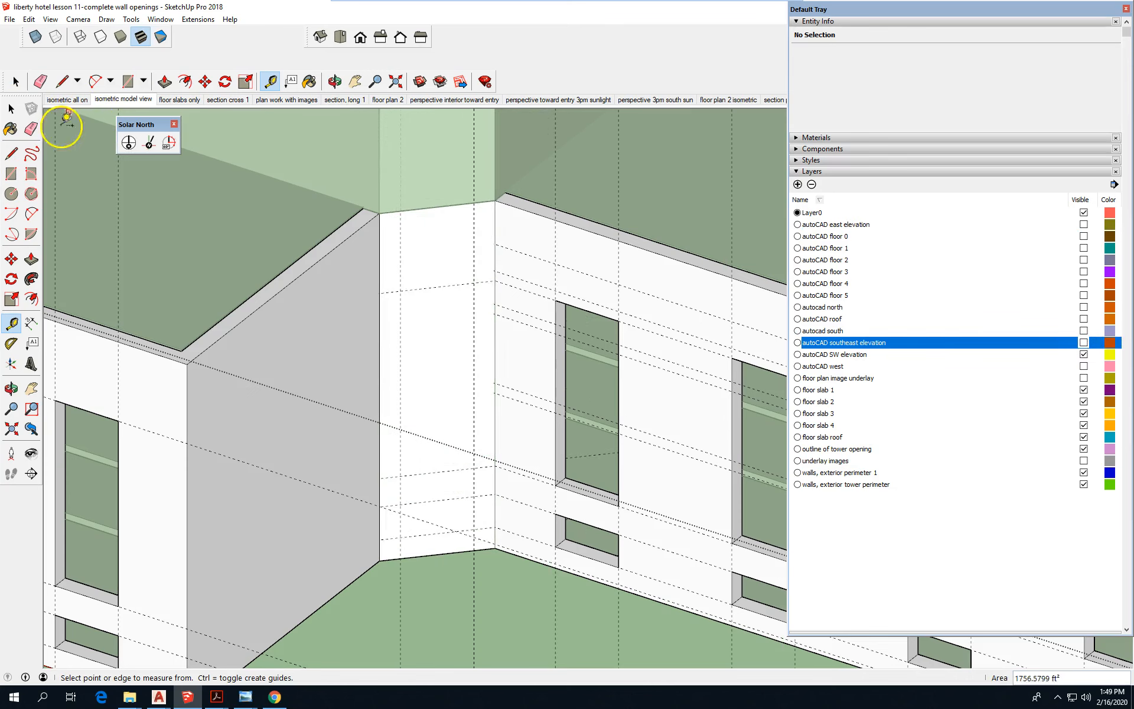
click(11, 173)
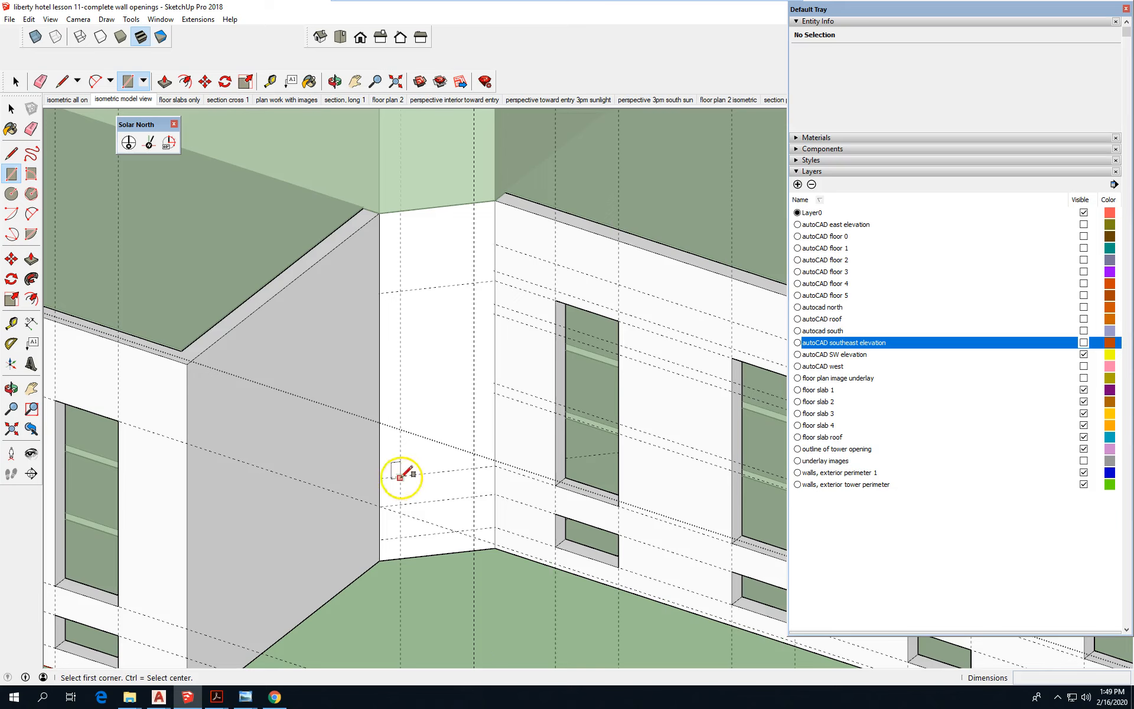
click(9, 110)
- Draw a rectangle about 10' by 5' 1 1/2" between the guides below the second tall window on the adjoining wall
scroll(541, 493, down, 2)
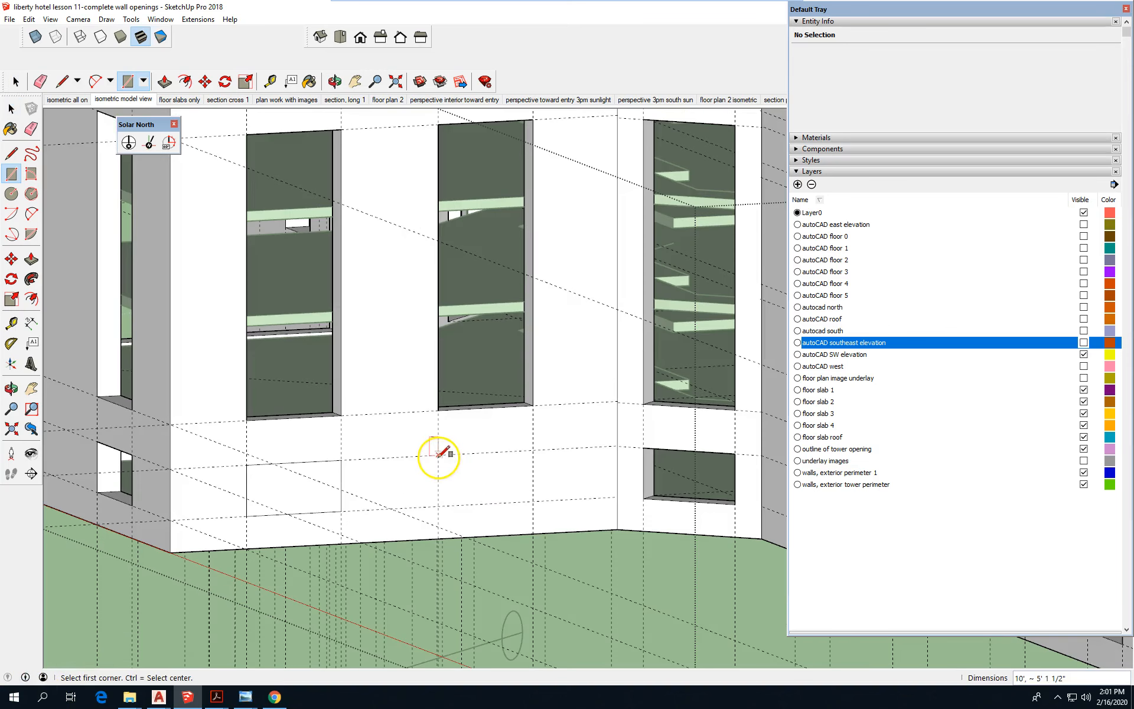
mouse_move(439, 454)
mouse_down()
mouse_move(539, 534)
mouse_move(534, 501)
mouse_up()
scroll(357, 286, down, 2)
scroll(376, 413, down, 3)
middle_drag(416, 474, 446, 493)
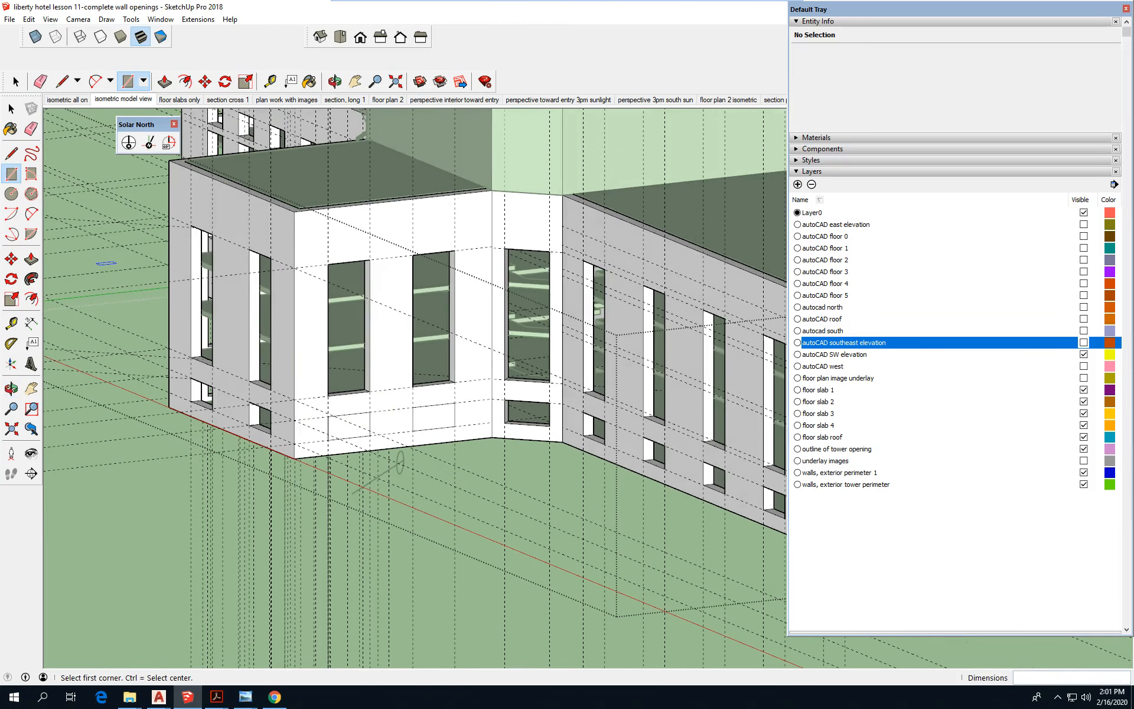
- Push both lower window rectangles on the wall beside the southeast wall through its thickness to cut the openings
click(31, 258)
scroll(361, 423, up, 2)
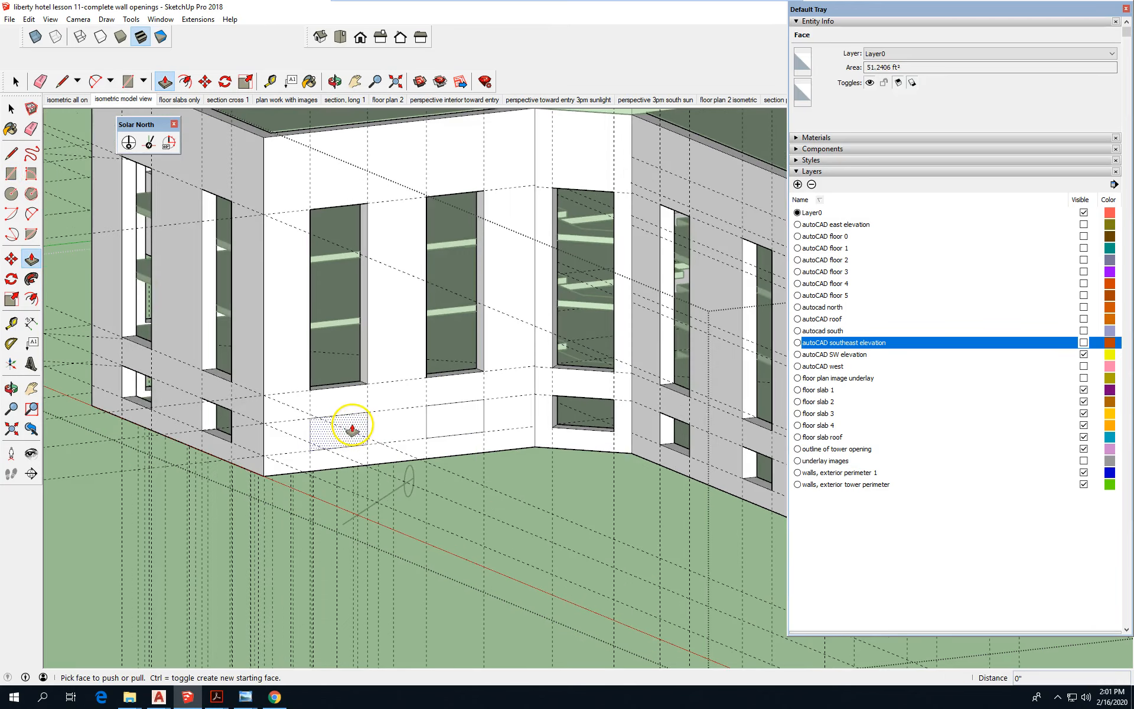
double_click(352, 426)
double_click(454, 420)
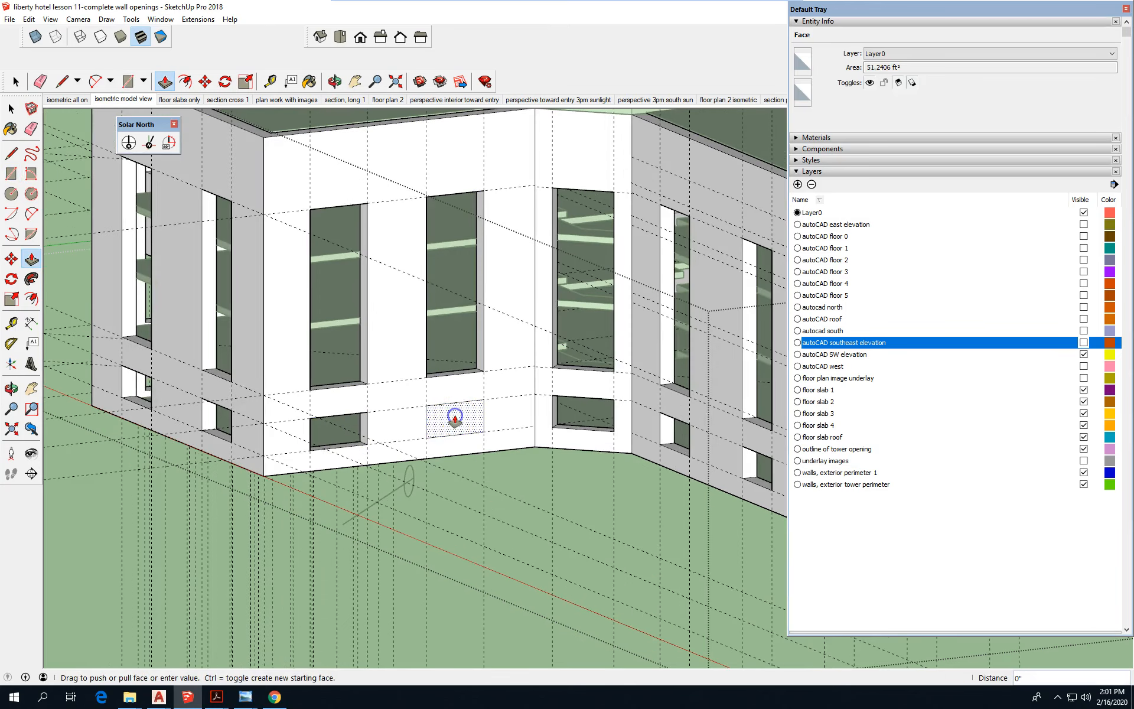
scroll(378, 452, down, 4)
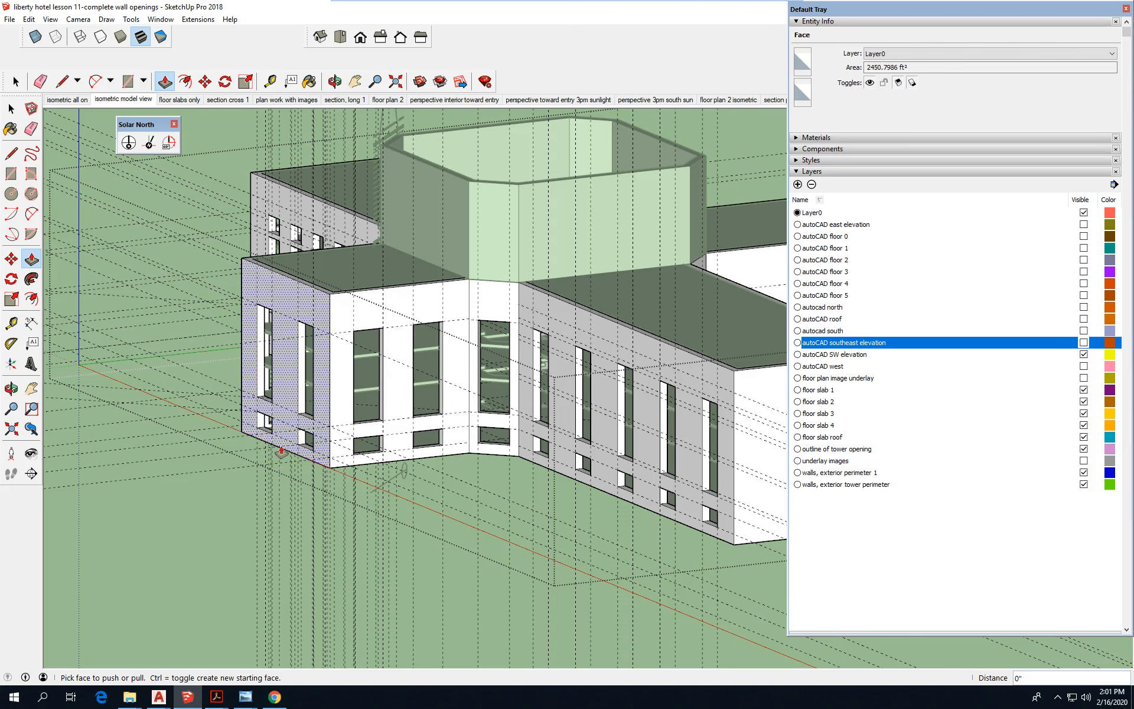
- Show the autoCAD southeast elevation layer again over the southeast tower wall
scroll(354, 388, down, 3)
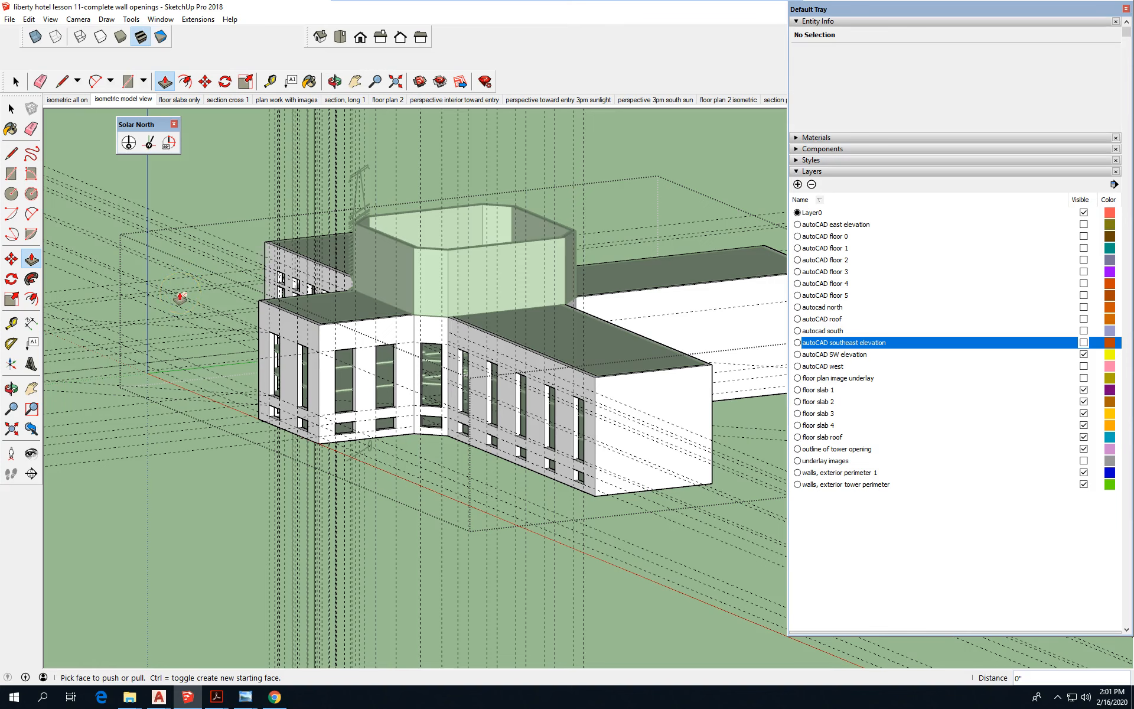
scroll(502, 325, up, 2)
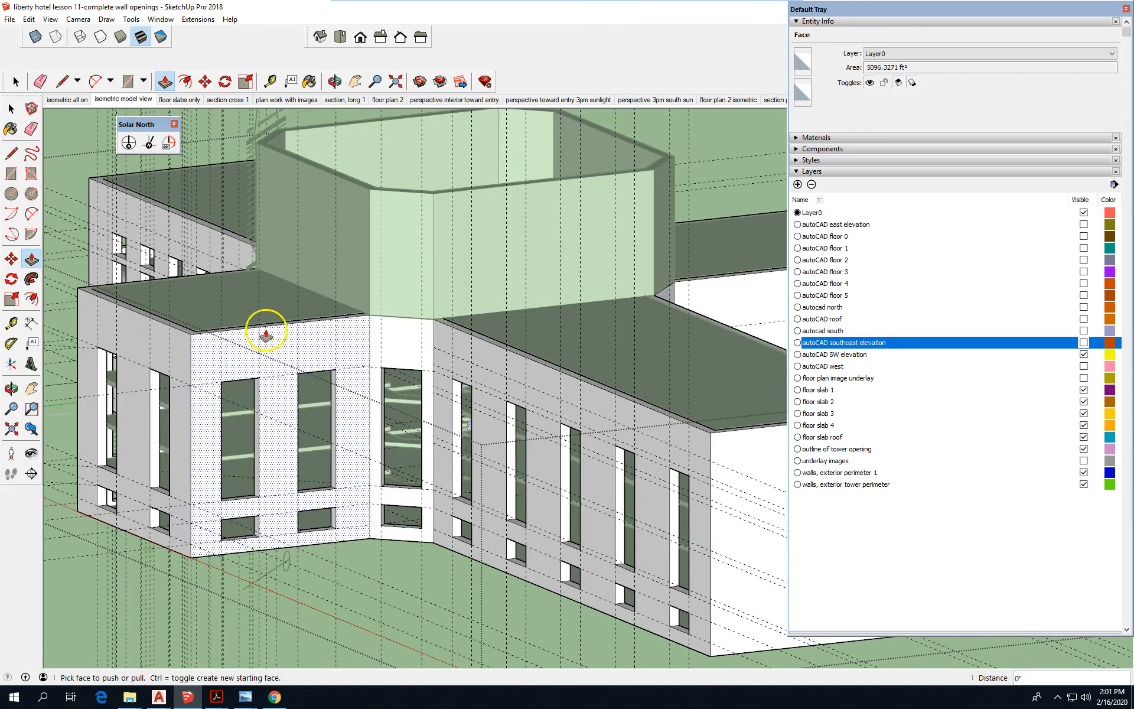
scroll(372, 334, up, 3)
middle_drag(372, 334, 347, 347)
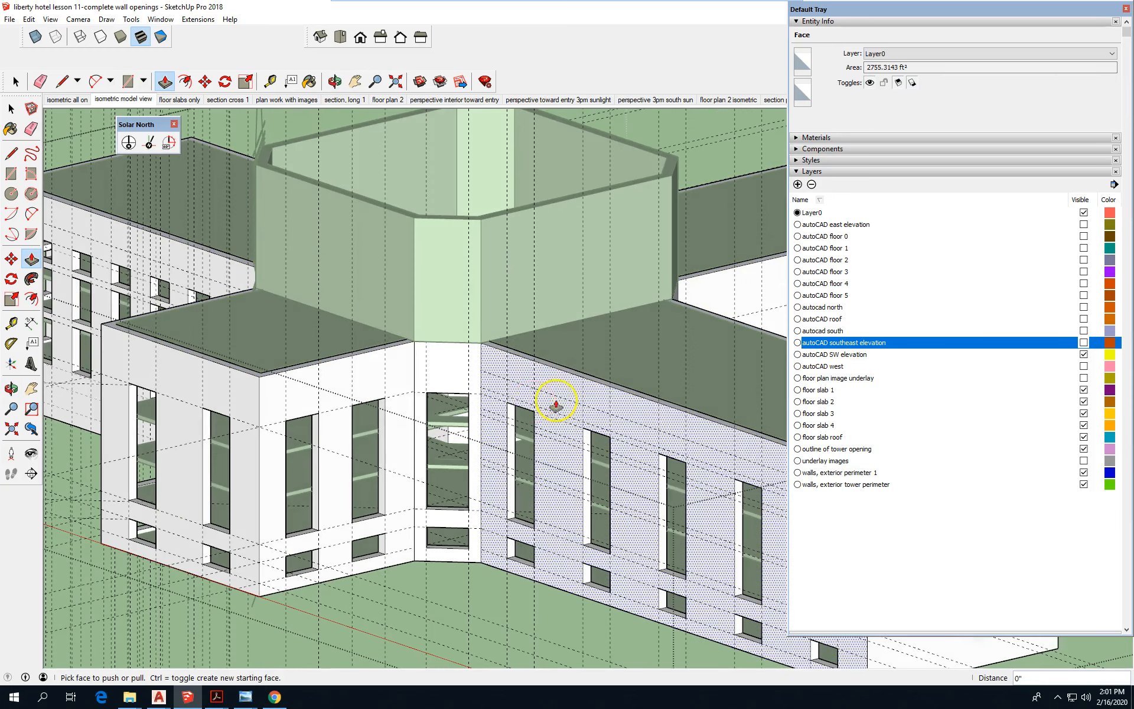
click(1085, 343)
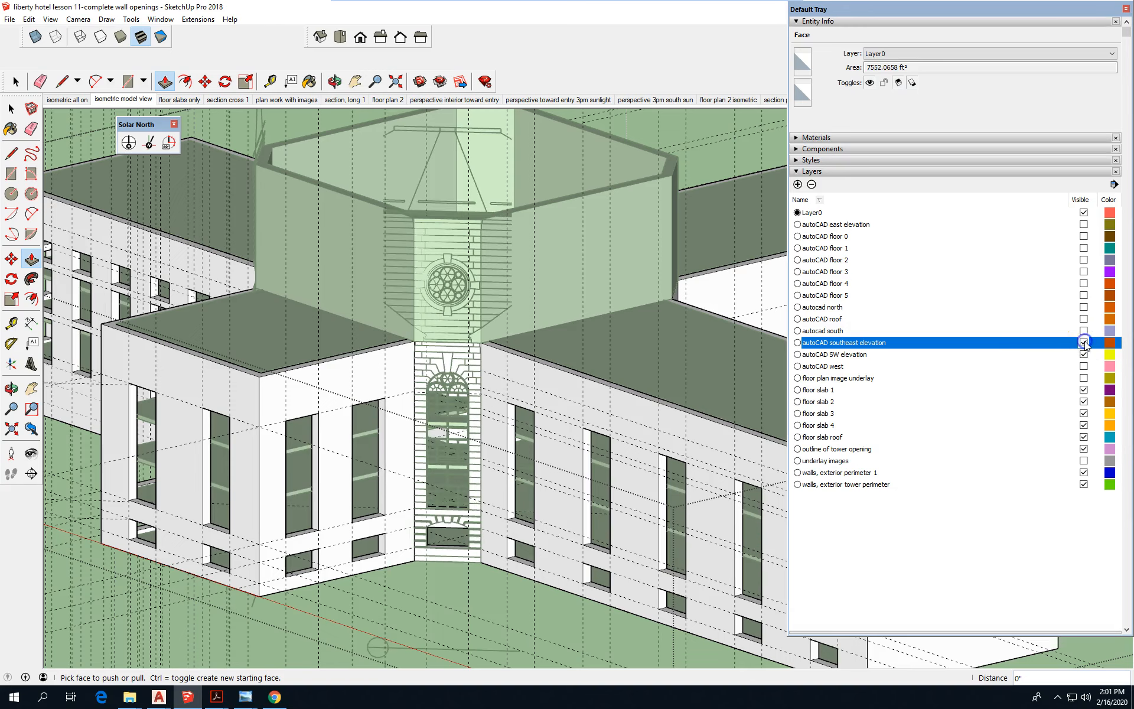
scroll(467, 281, up, 5)
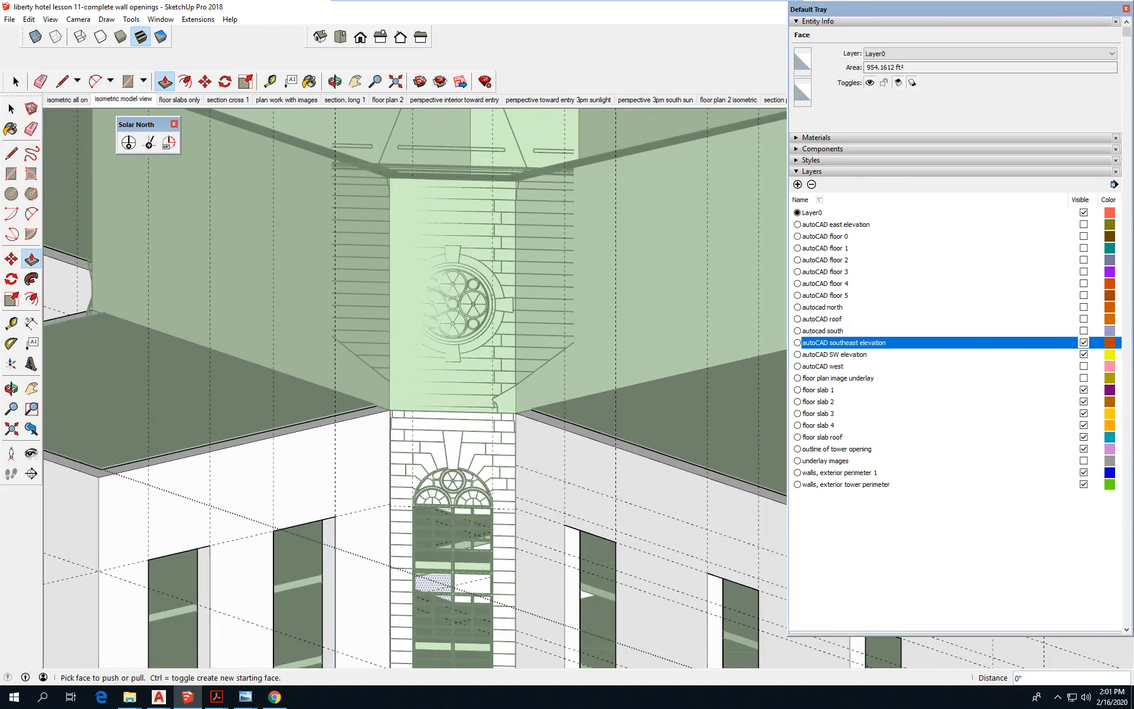
- Leave the lower exterior wall group and open the exterior tower perimeter wall group for editing
click(11, 109)
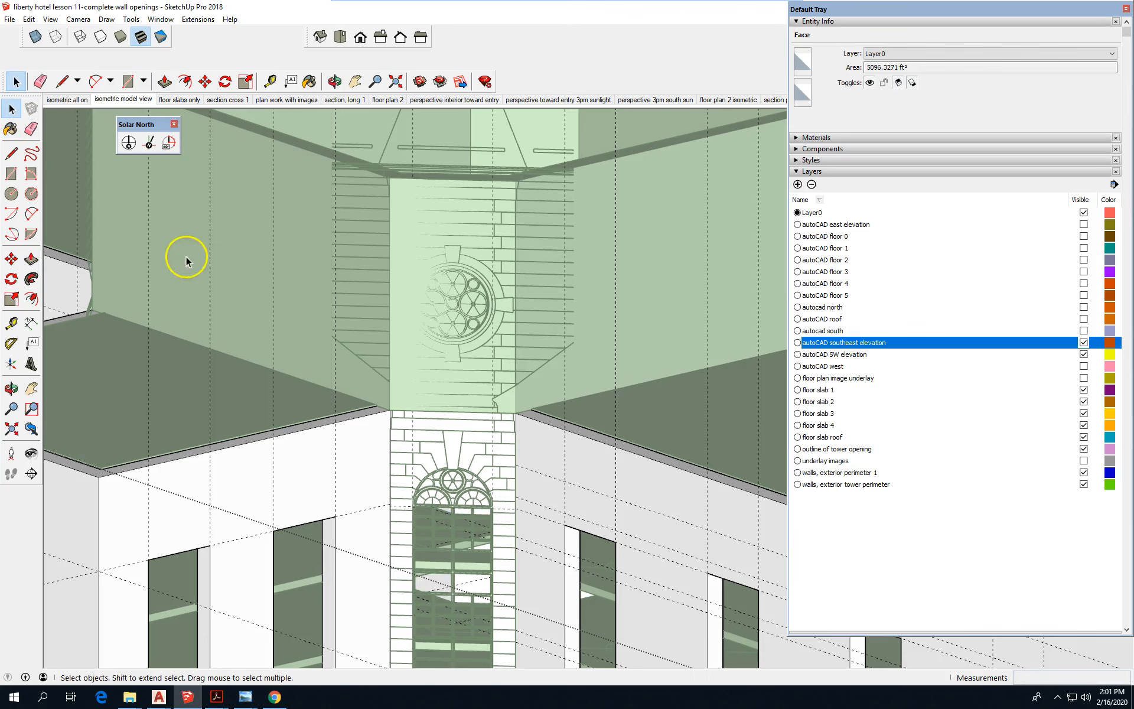
right_click(179, 249)
click(671, 398)
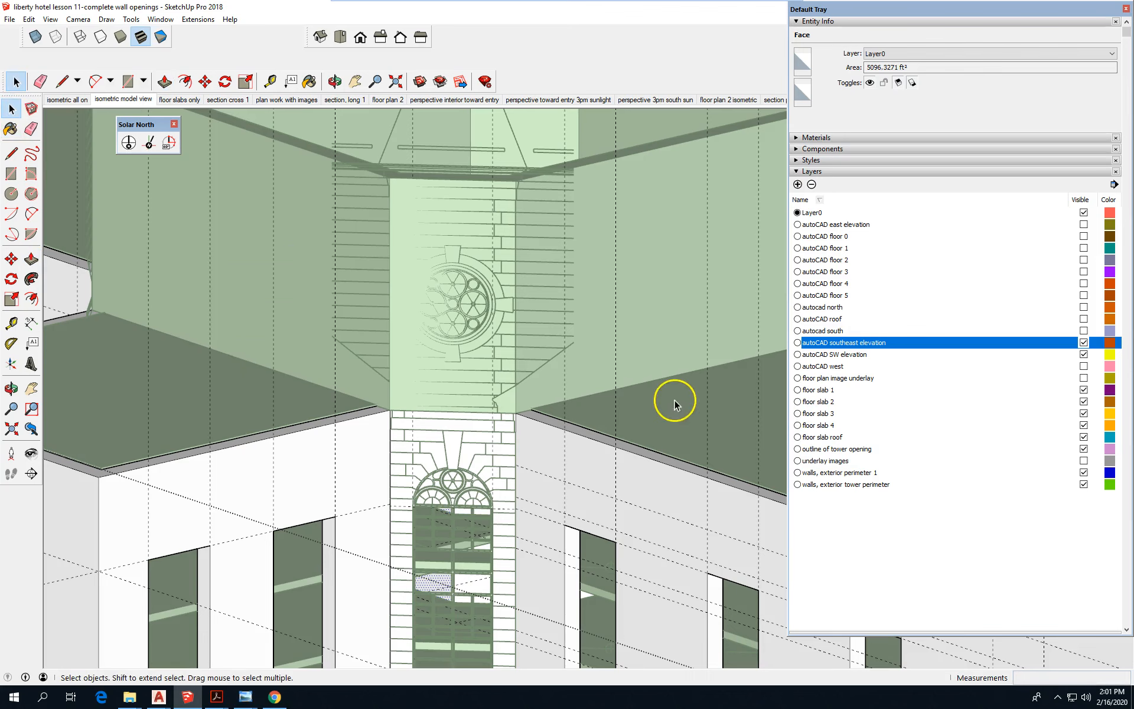
right_click(676, 400)
click(640, 514)
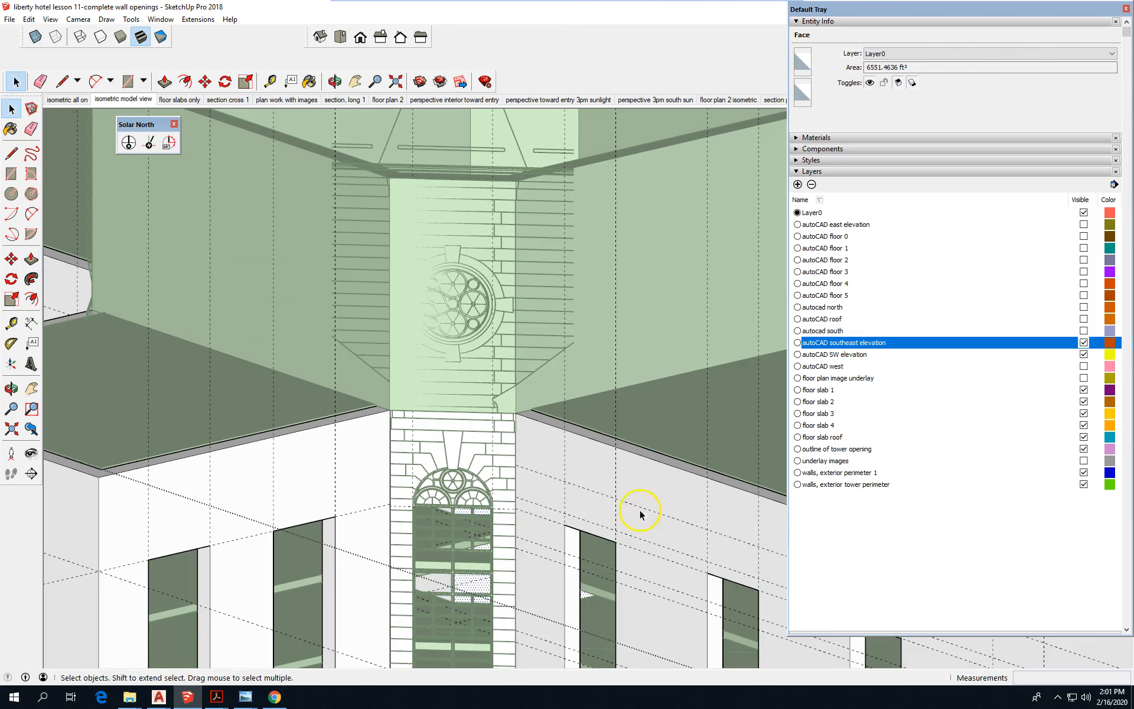
scroll(345, 294, down, 3)
scroll(345, 294, down, 2)
right_click(360, 603)
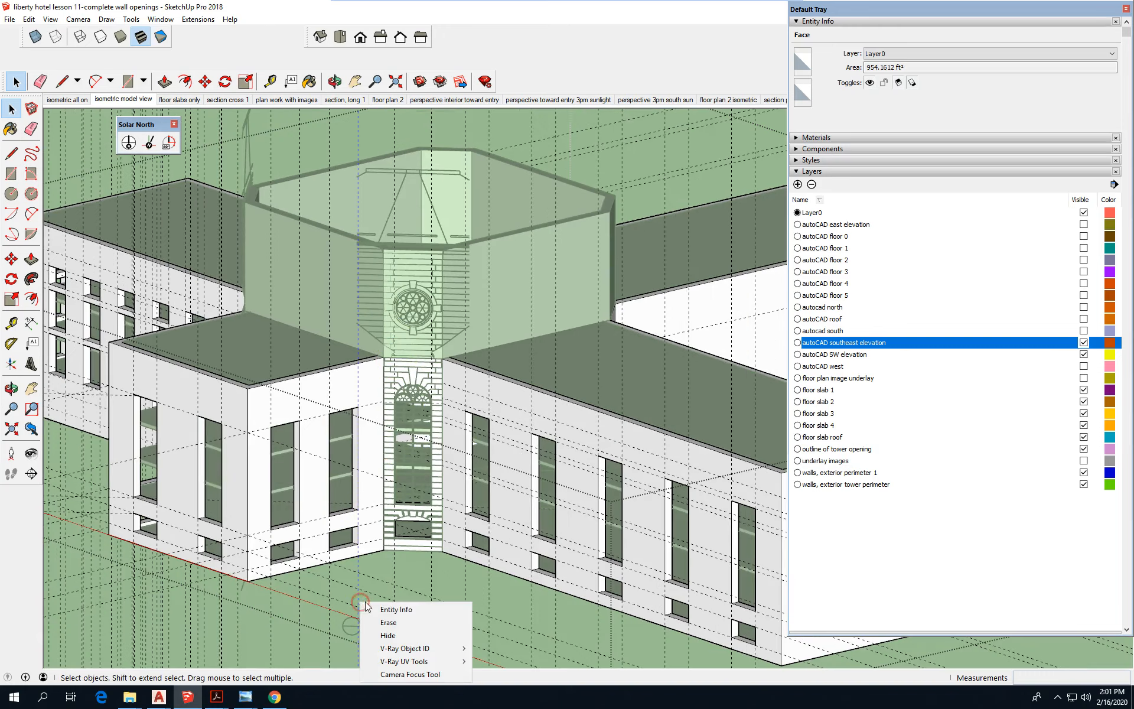
click(276, 641)
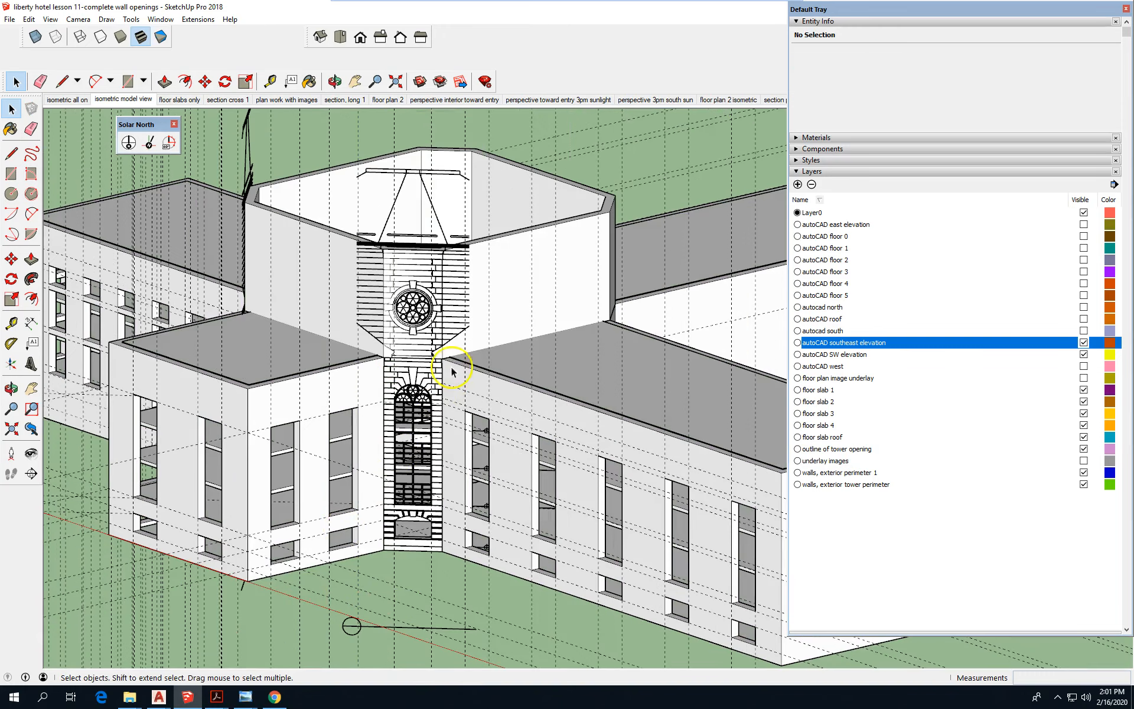
scroll(452, 370, up, 3)
double_click(495, 307)
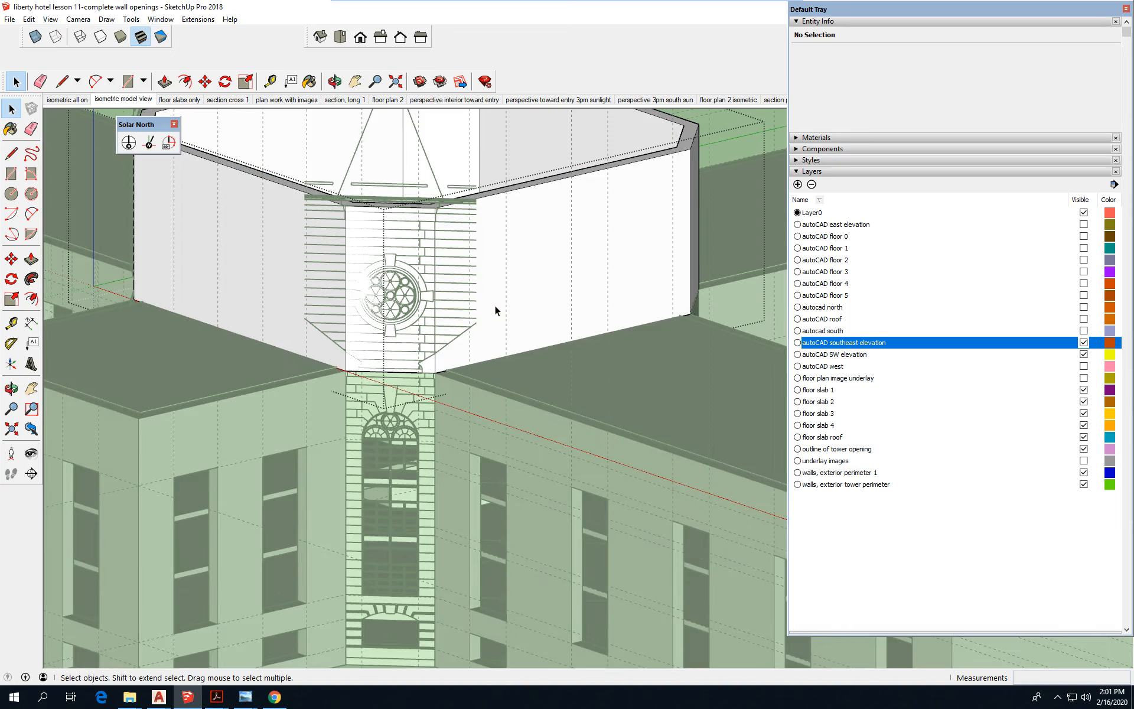
scroll(495, 305, up, 2)
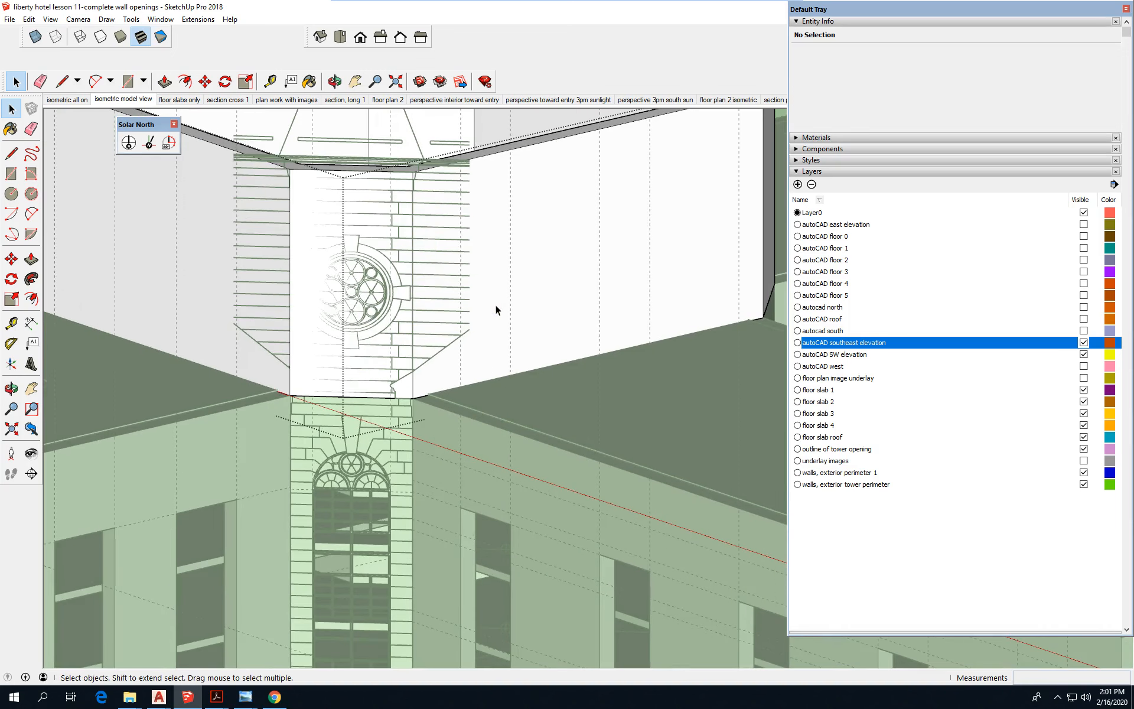
click(29, 280)
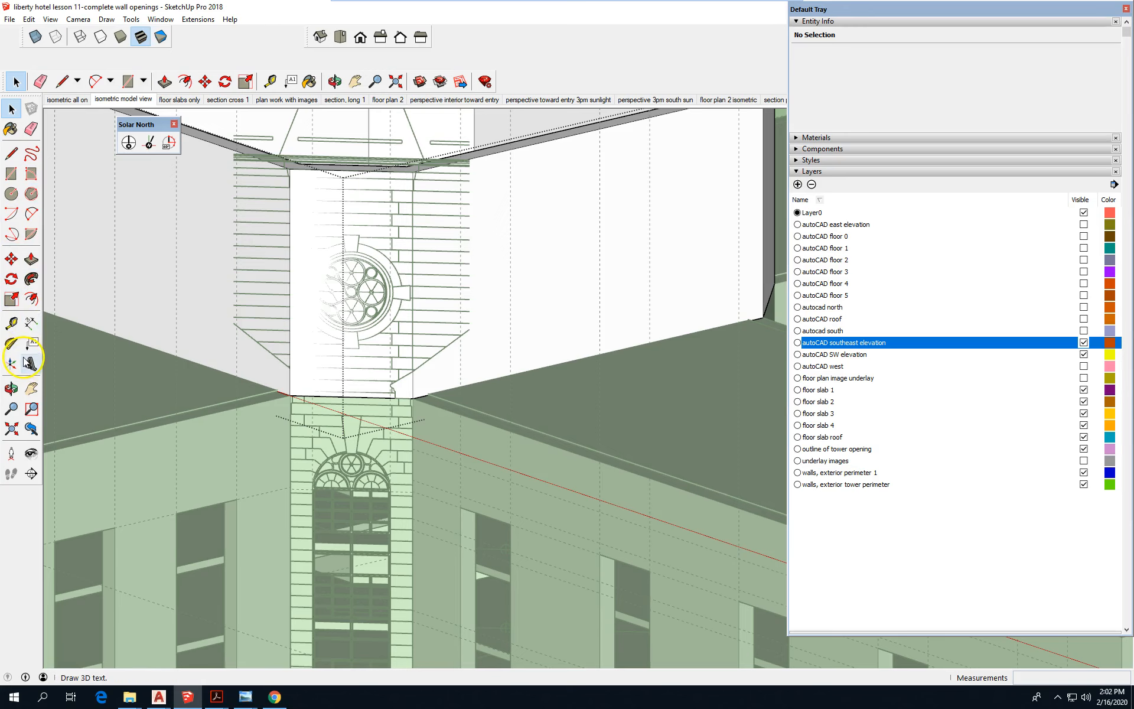
click(11, 323)
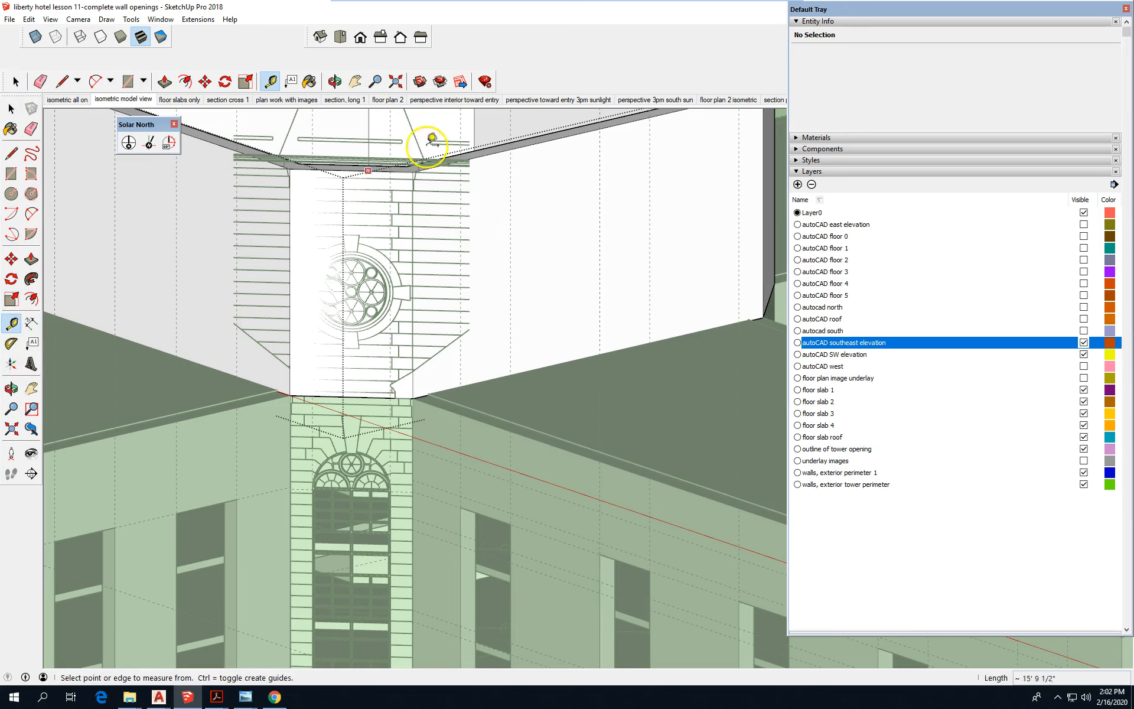
scroll(375, 177, up, 2)
click(407, 483)
click(353, 477)
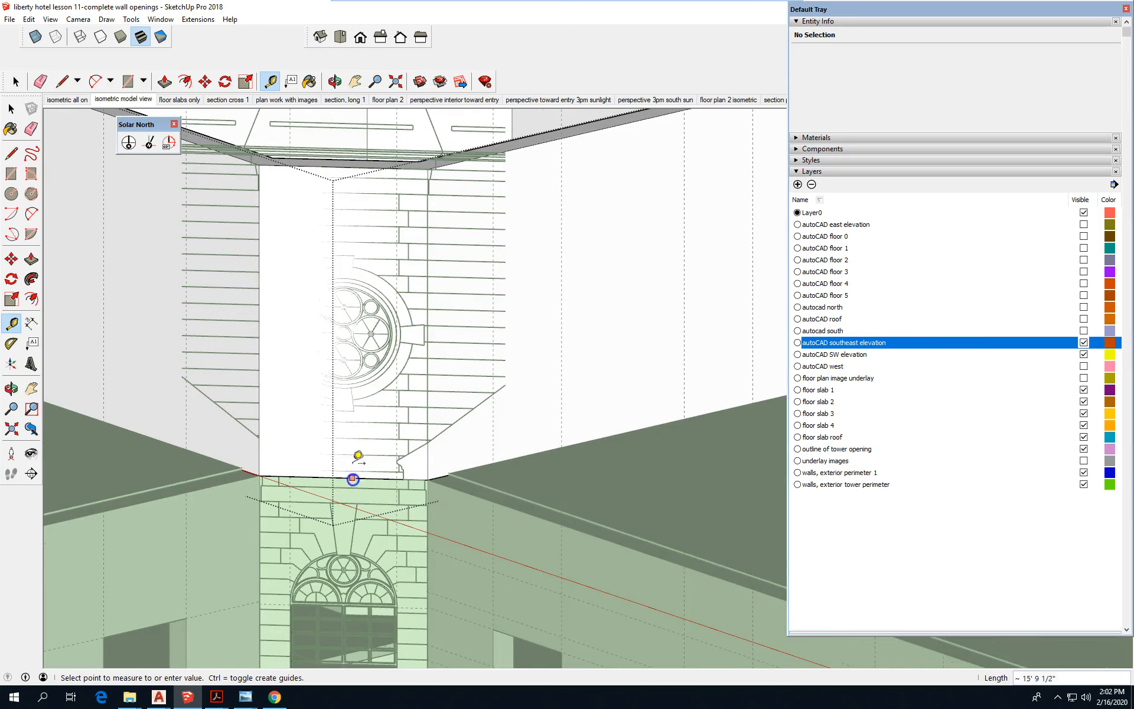
scroll(369, 366, up, 2)
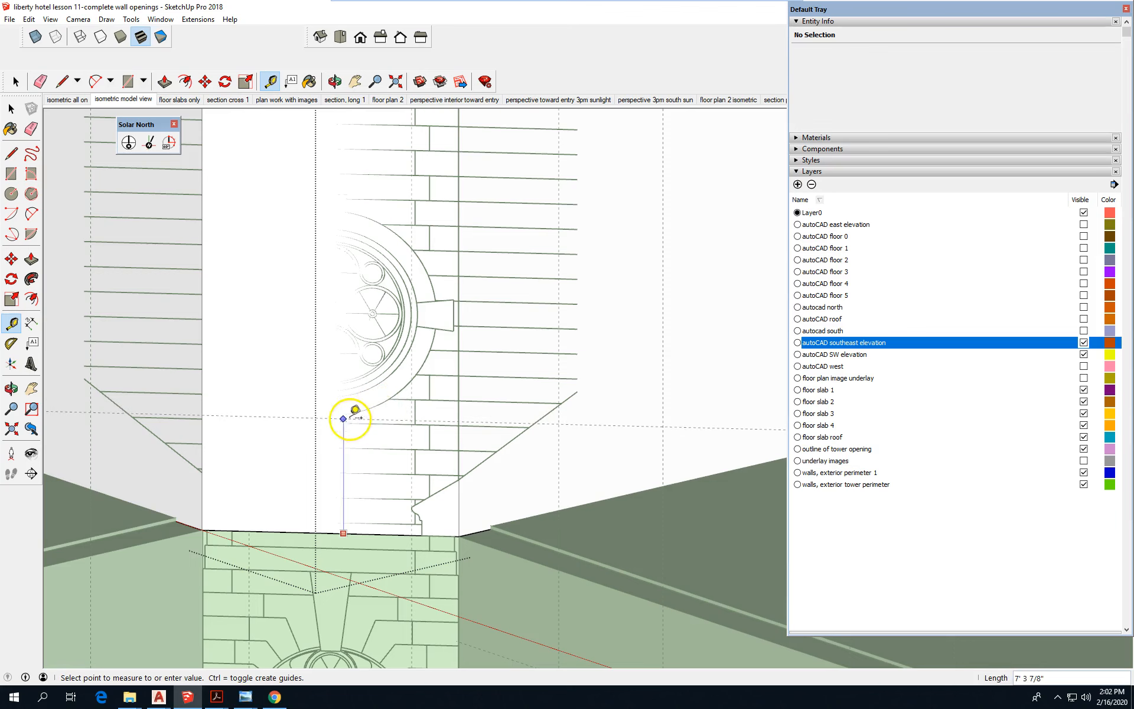
scroll(444, 400, up, 1)
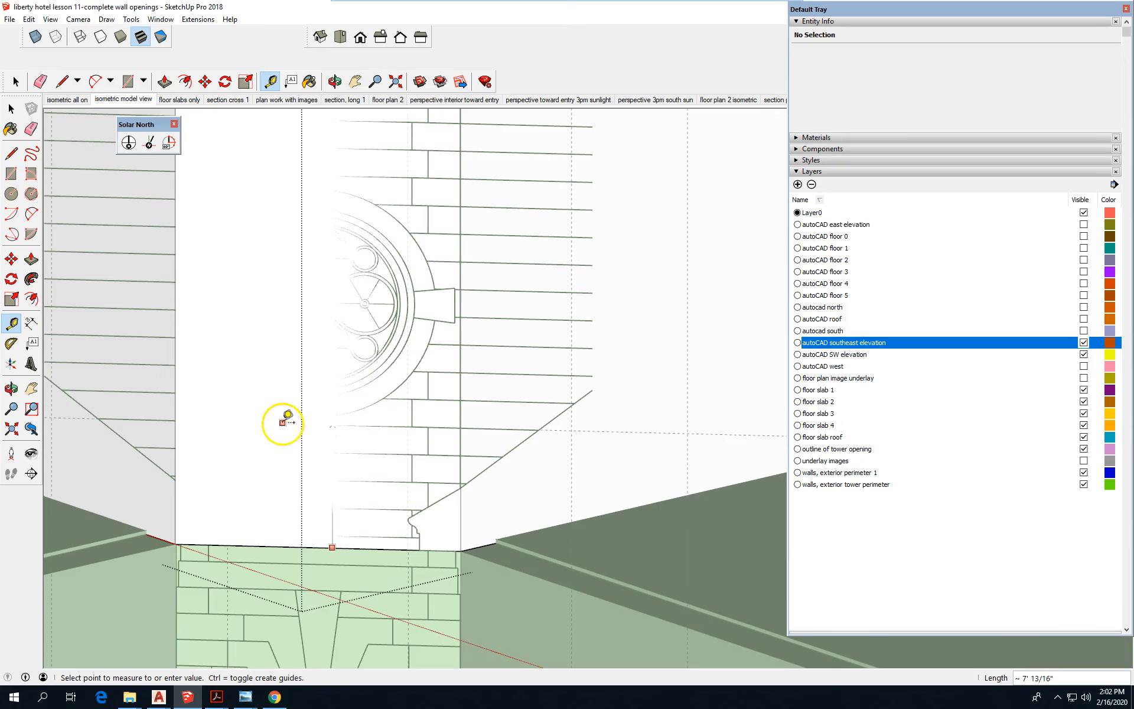
middle_drag(319, 413, 399, 316)
scroll(406, 307, down, 6)
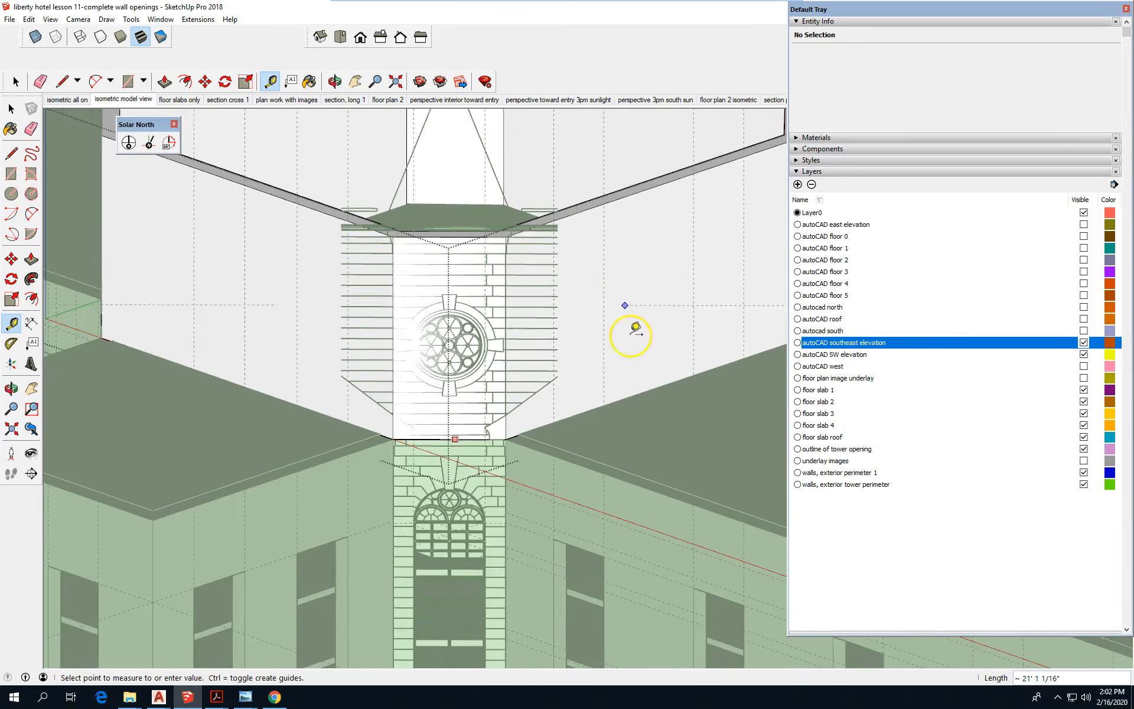
middle_drag(377, 361, 541, 343)
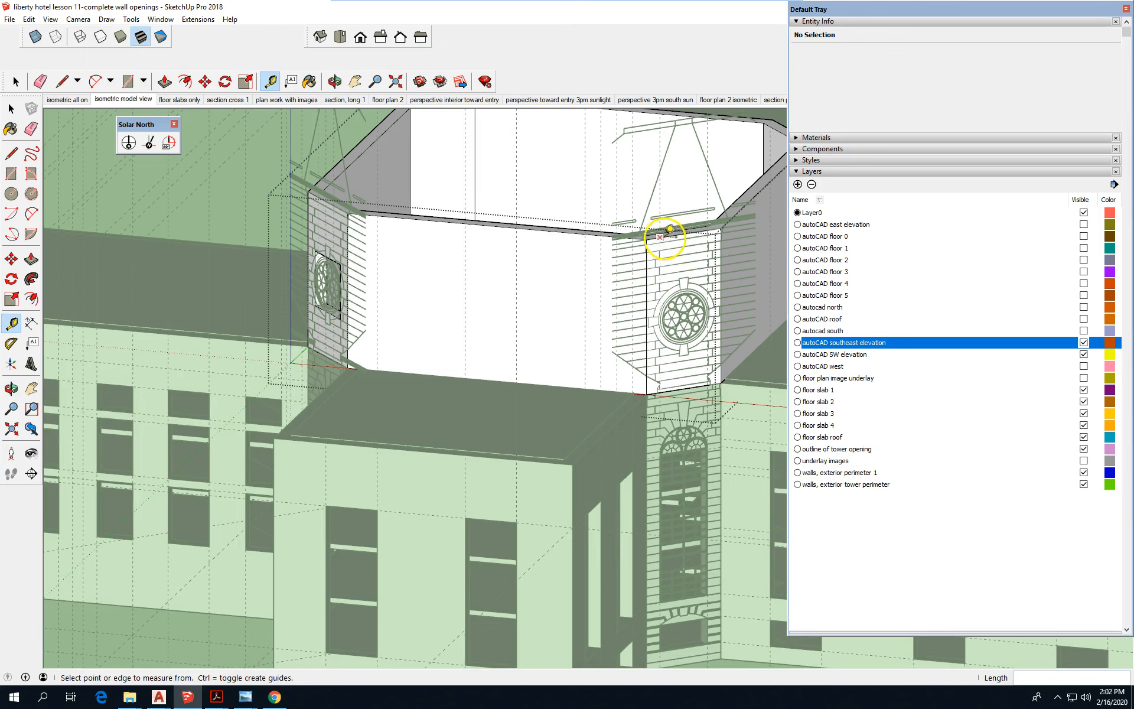
- Try to place a guide from the southeast tower wall's top edge, level with the top of the adjacent round-window opening
click(675, 228)
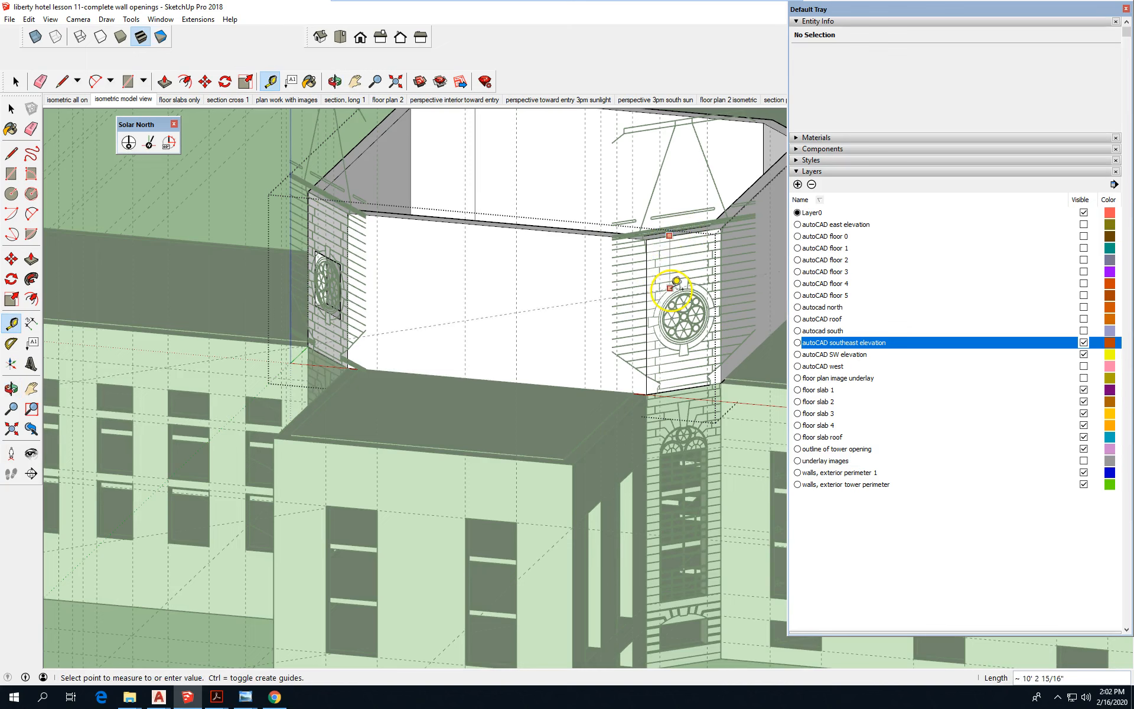
scroll(343, 260, up, 4)
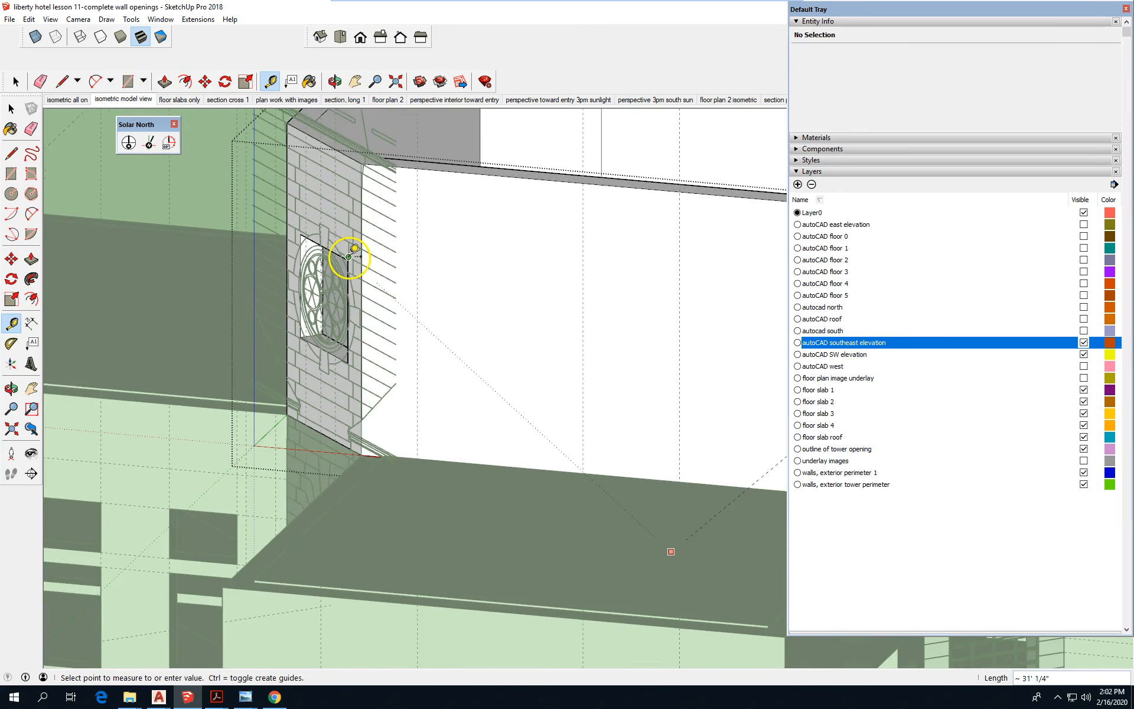
click(349, 258)
scroll(190, 226, down, 2)
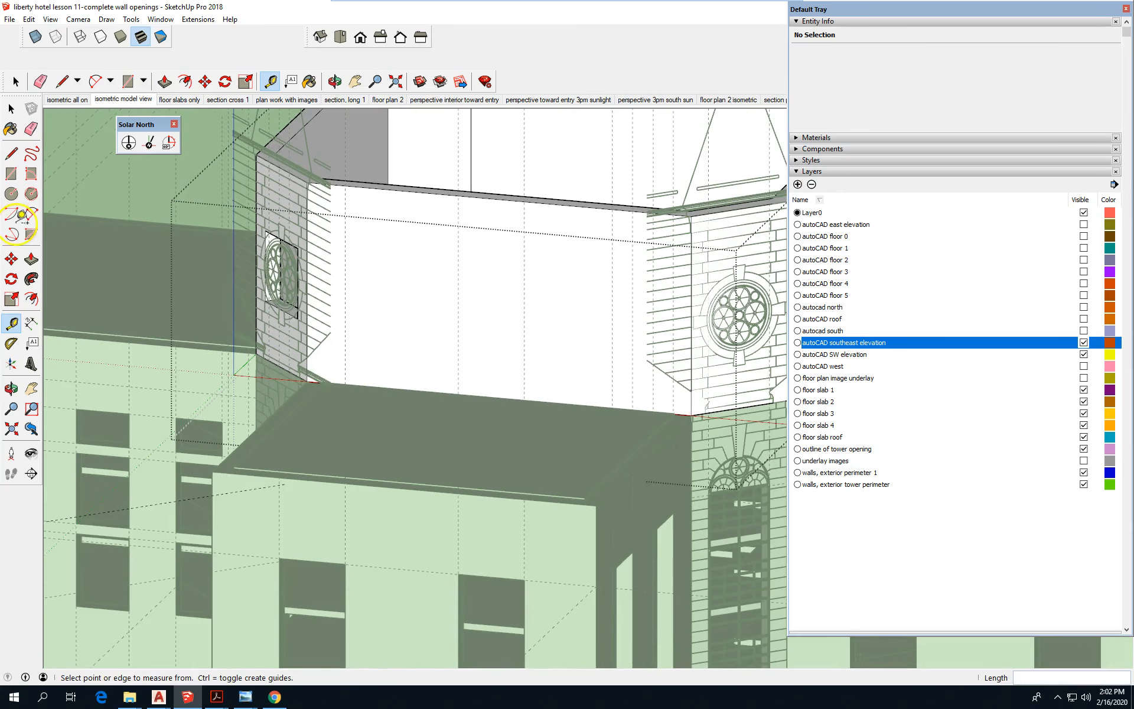
scroll(195, 286, down, 2)
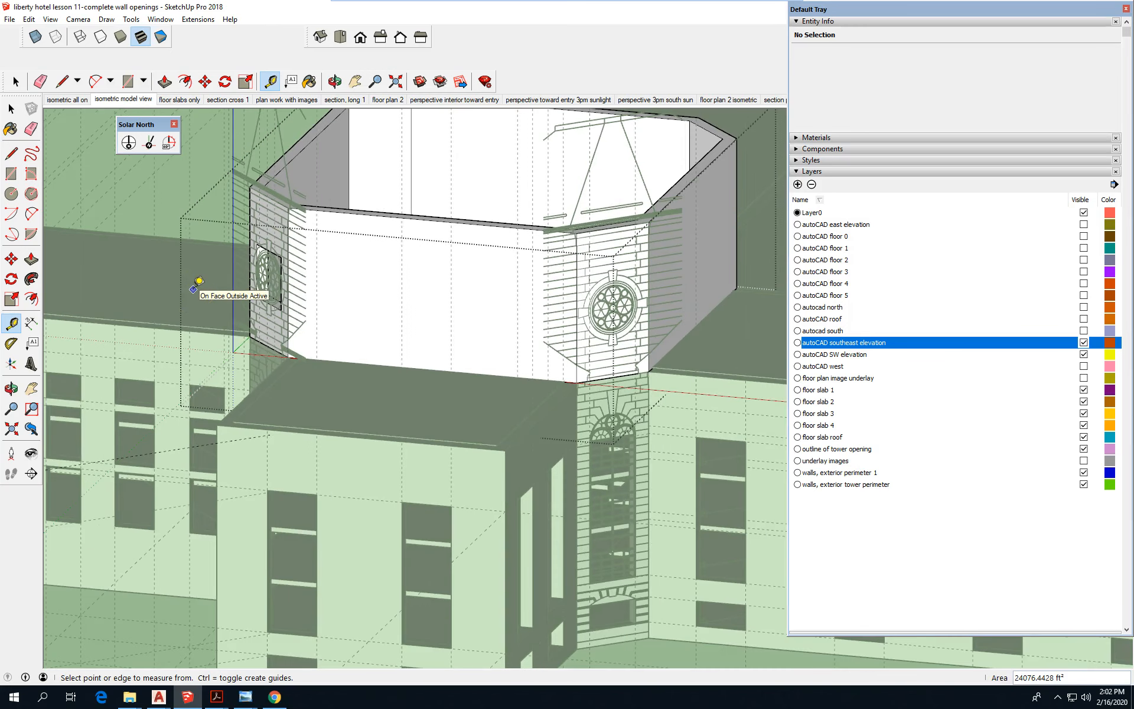
- Place a guide about 10' 9" below the southeast tower wall's top edge, level with the top corner of the existing round-window opening
scroll(606, 239, up, 2)
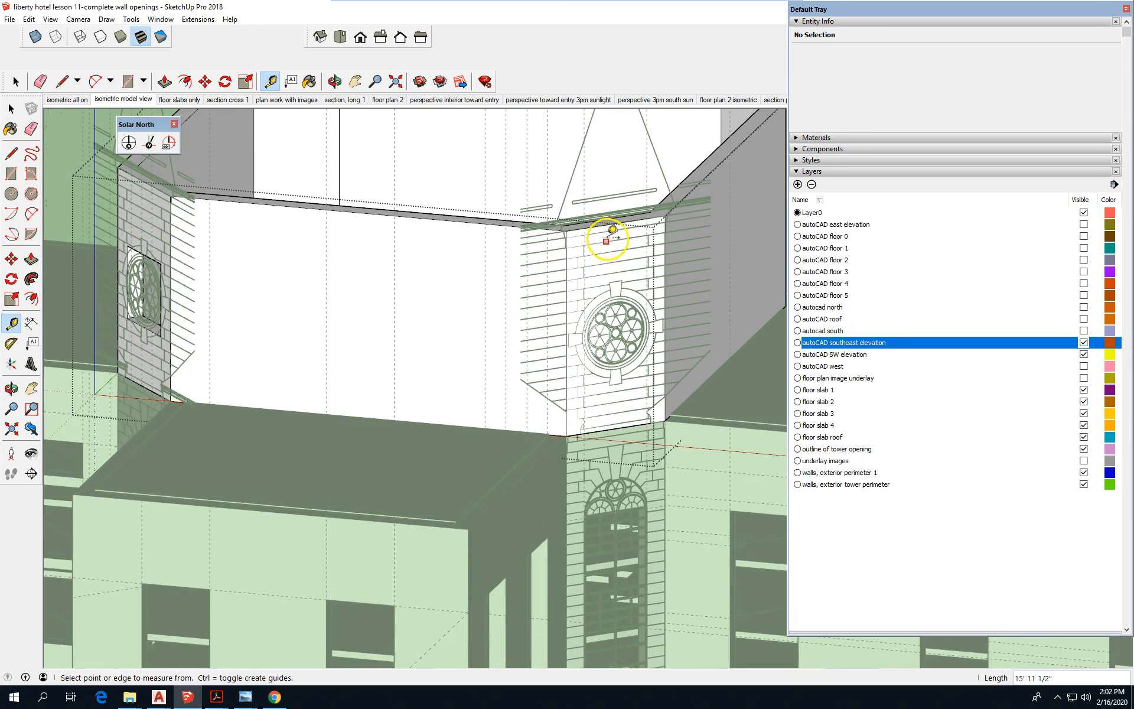
click(593, 227)
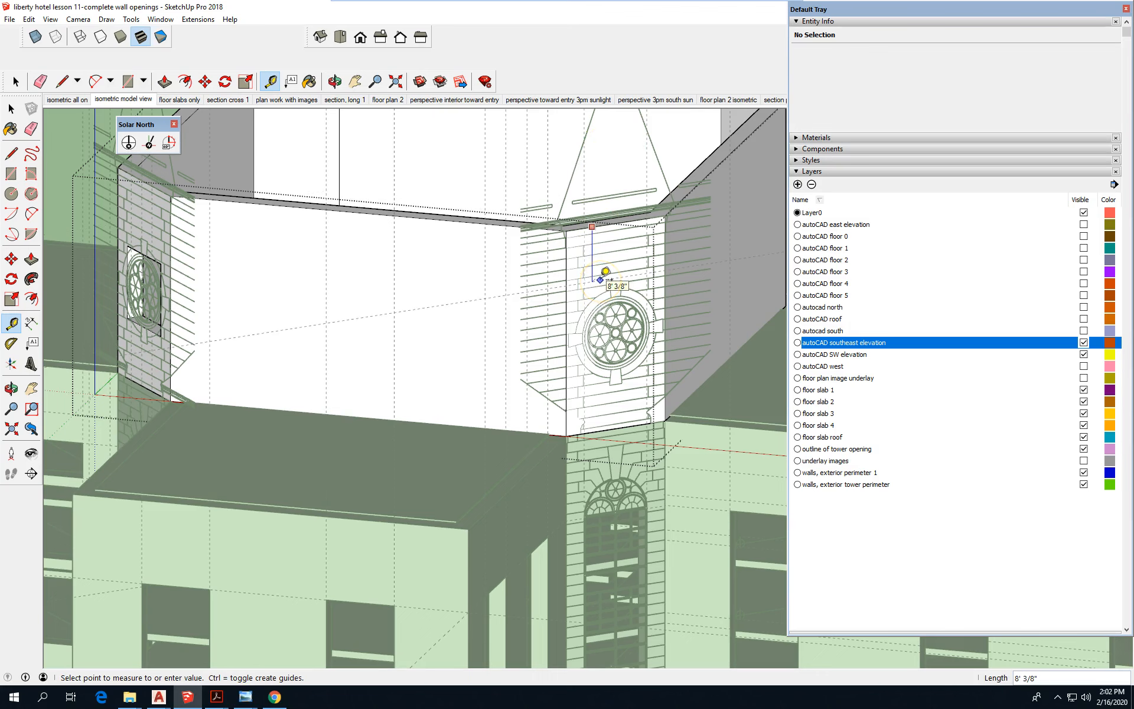
scroll(161, 263, up, 1)
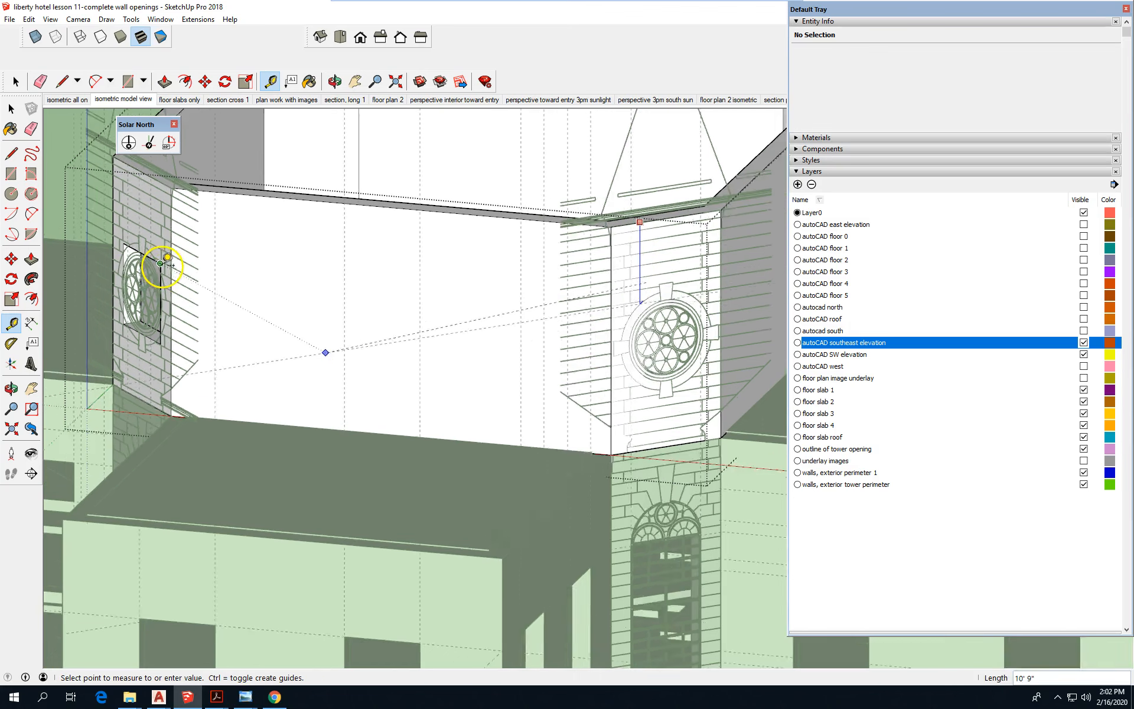
scroll(161, 263, up, 1)
click(163, 263)
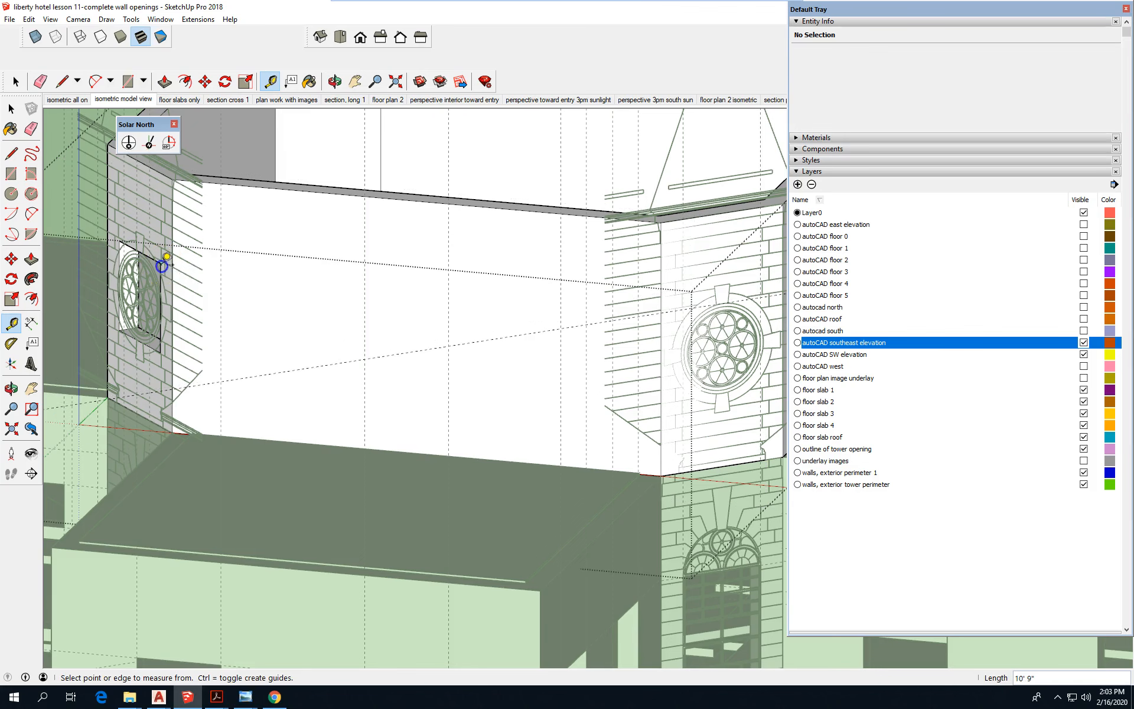
scroll(227, 216, down, 1)
scroll(354, 329, down, 1)
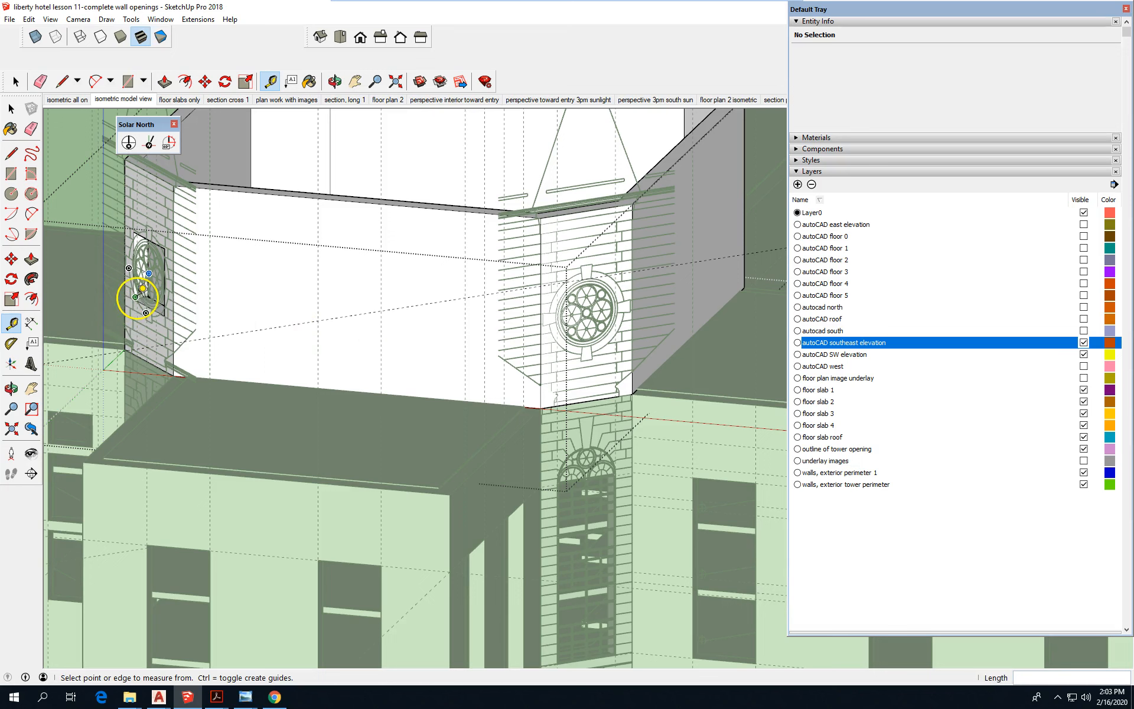
- Offset a second guide below the first on the southeast tower wall, level with the bottom of the existing round-window opening
scroll(545, 284, up, 1)
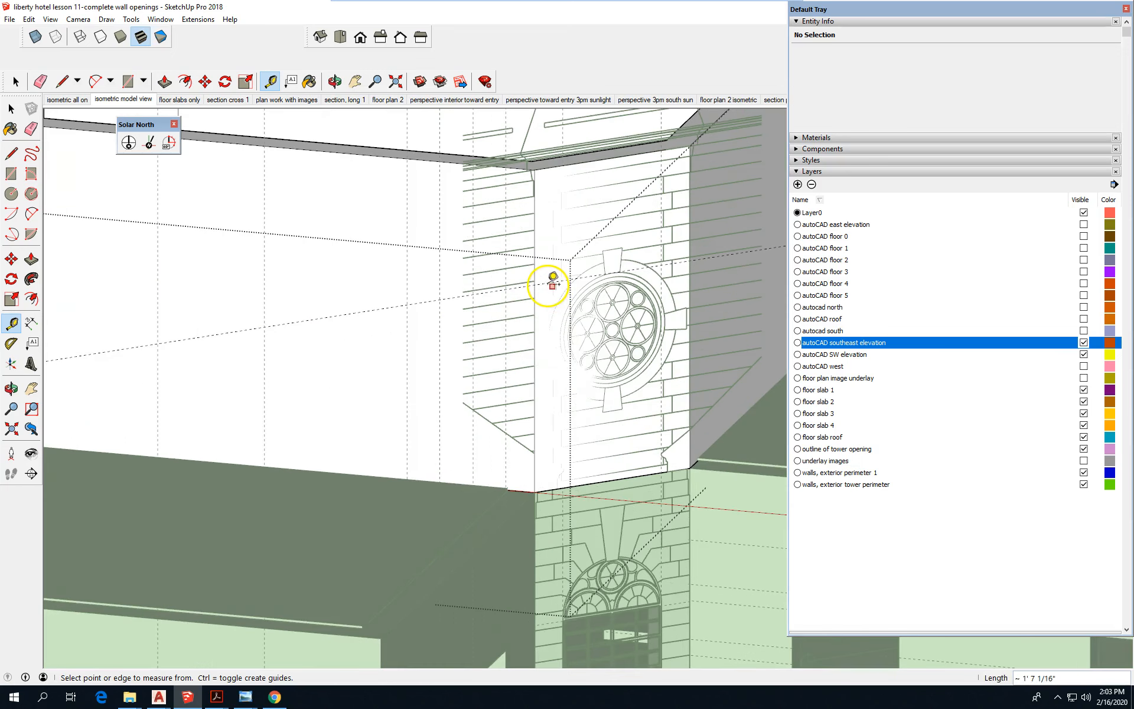
click(547, 283)
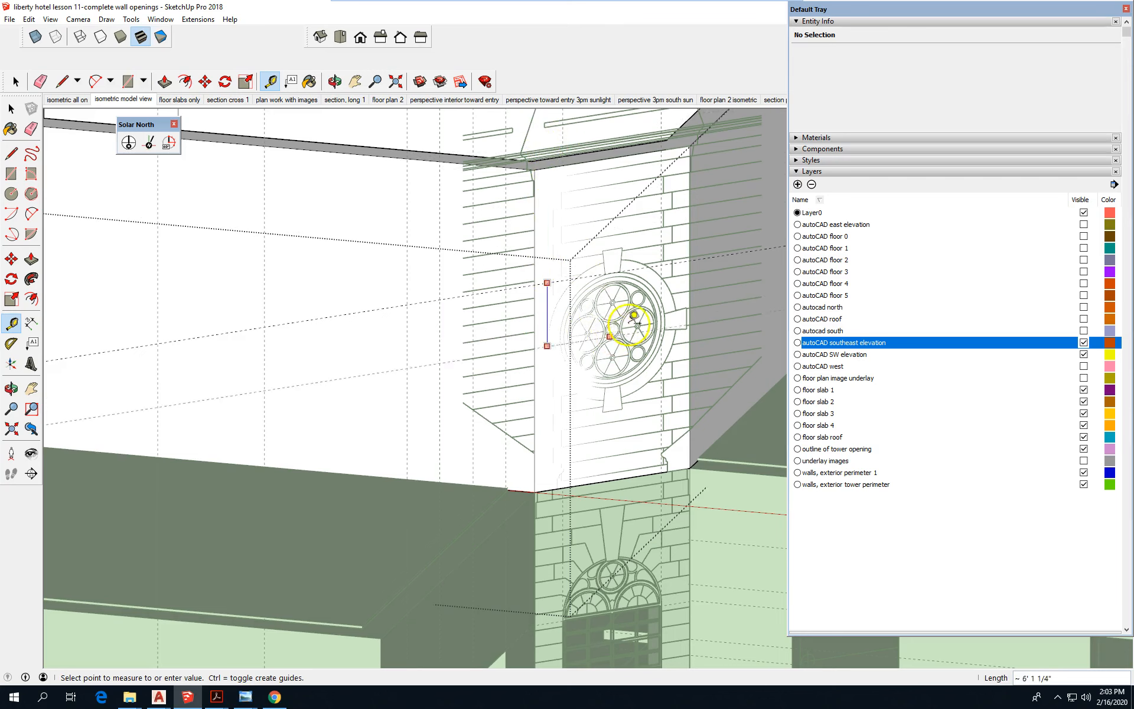
scroll(614, 310, down, 4)
scroll(199, 341, up, 2)
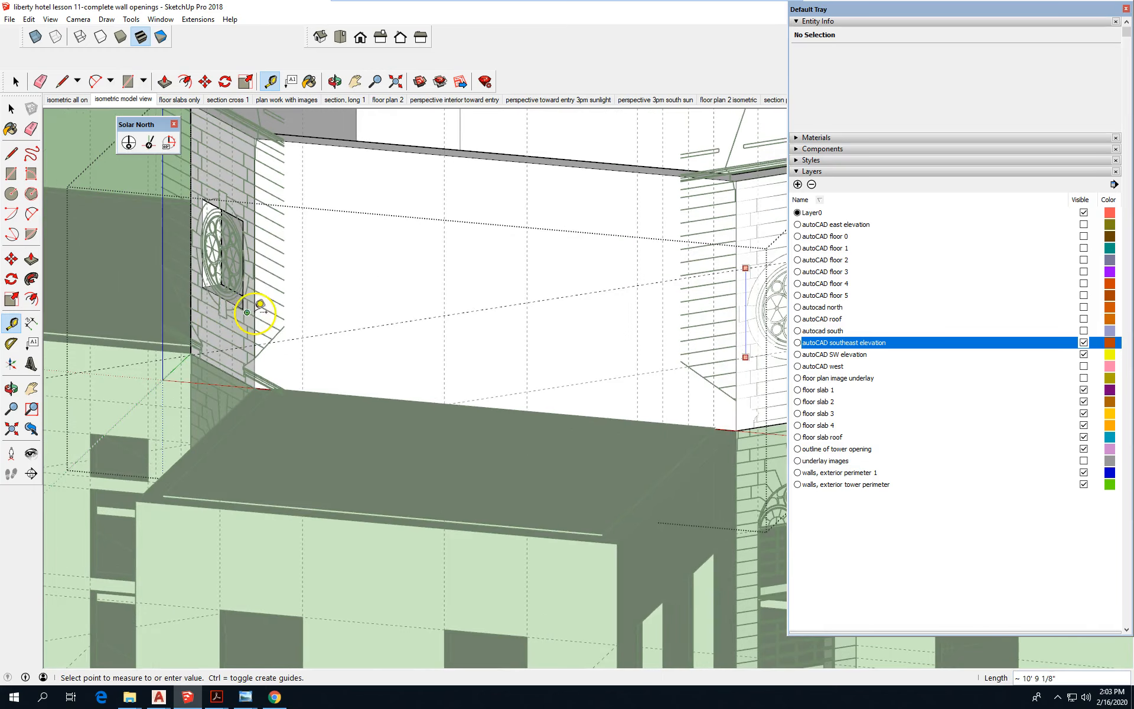
key(Escape)
- Hide the autoCAD southeast elevation layer to expose the bare tower wall and its horizontal guides
scroll(111, 309, down, 5)
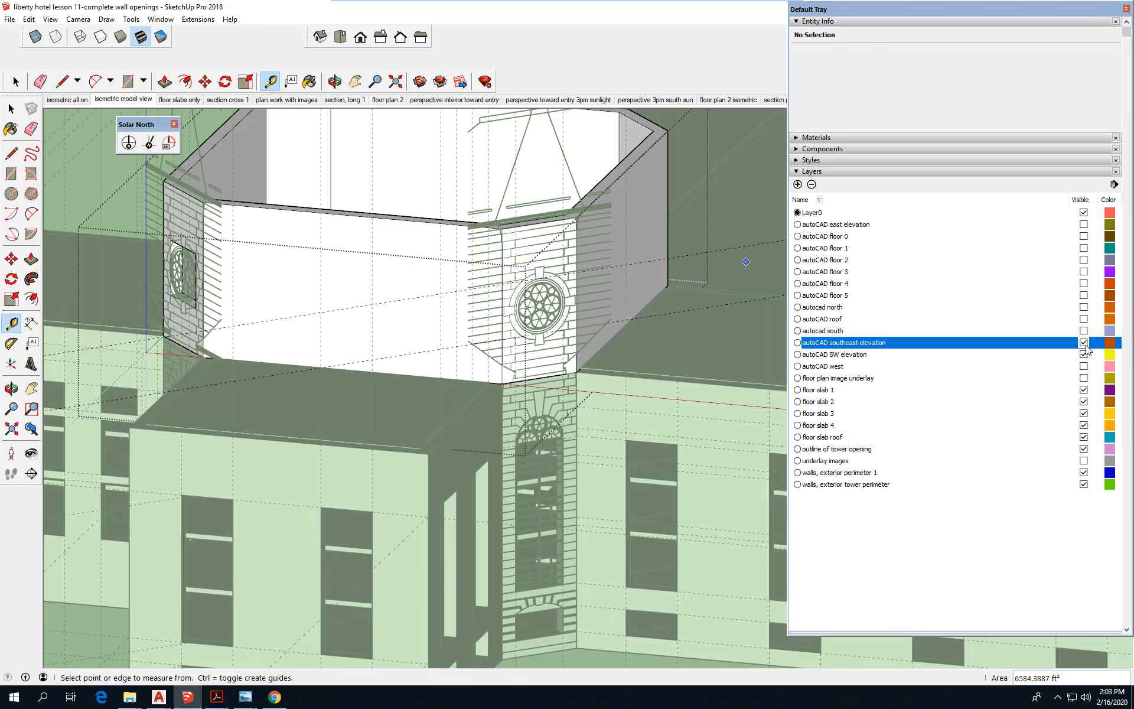
click(1083, 343)
scroll(666, 331, up, 2)
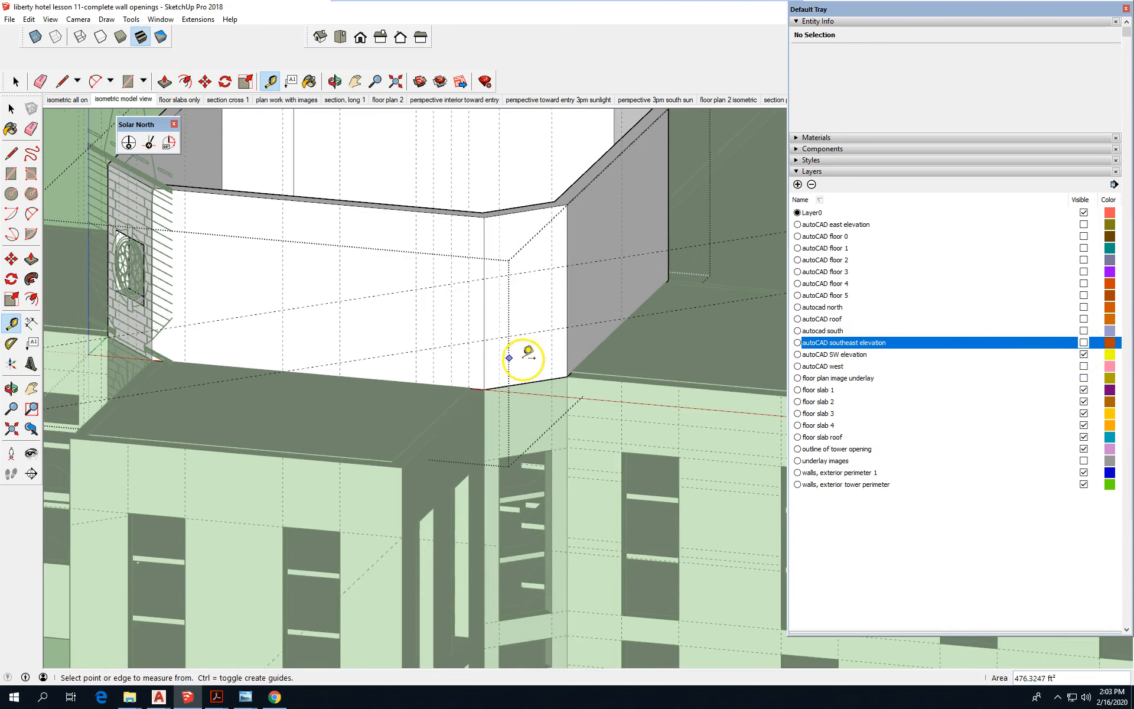
click(11, 173)
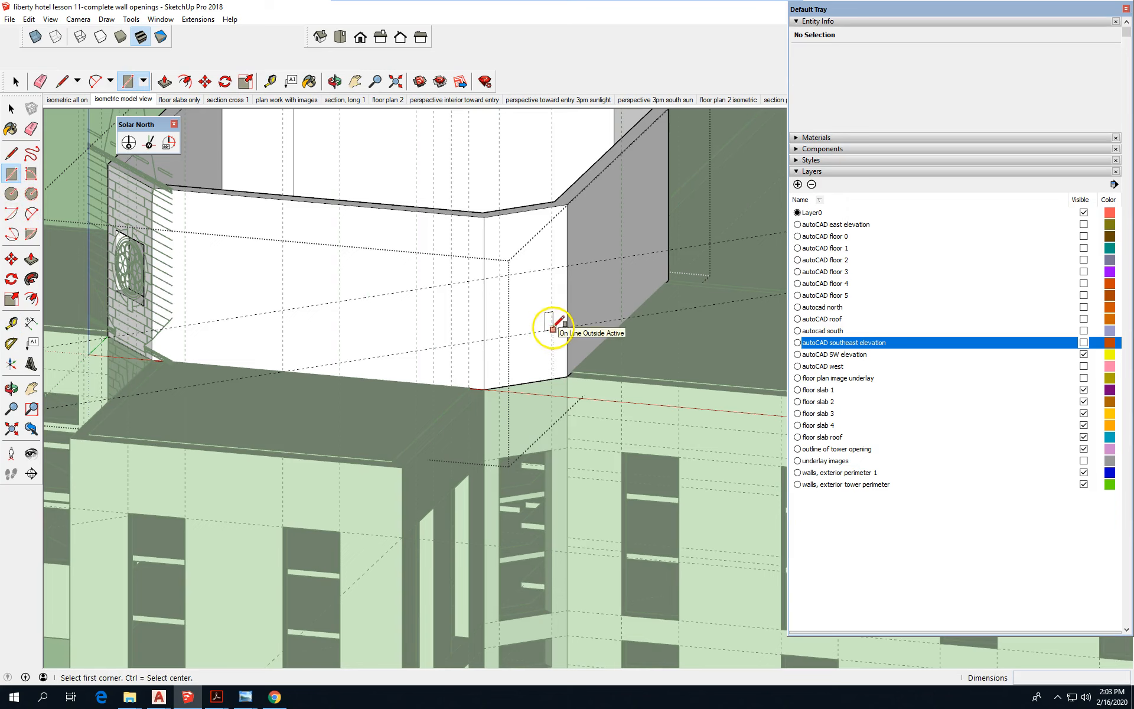
scroll(553, 329, up, 3)
middle_drag(547, 369, 473, 371)
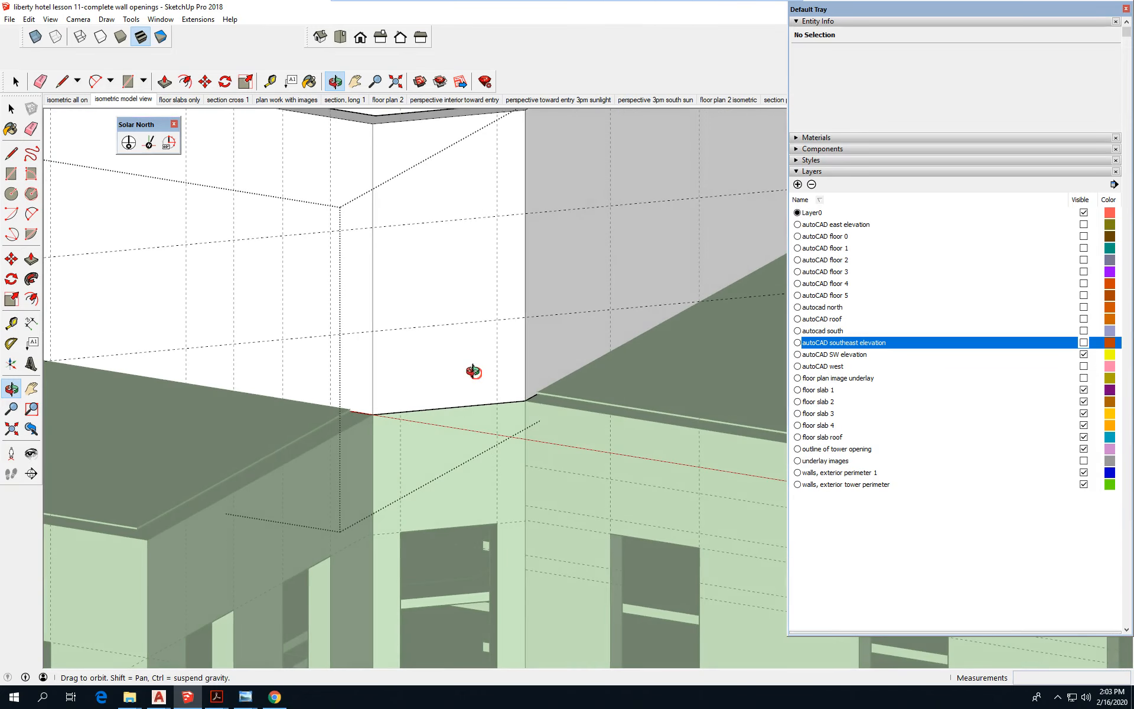
key(r)
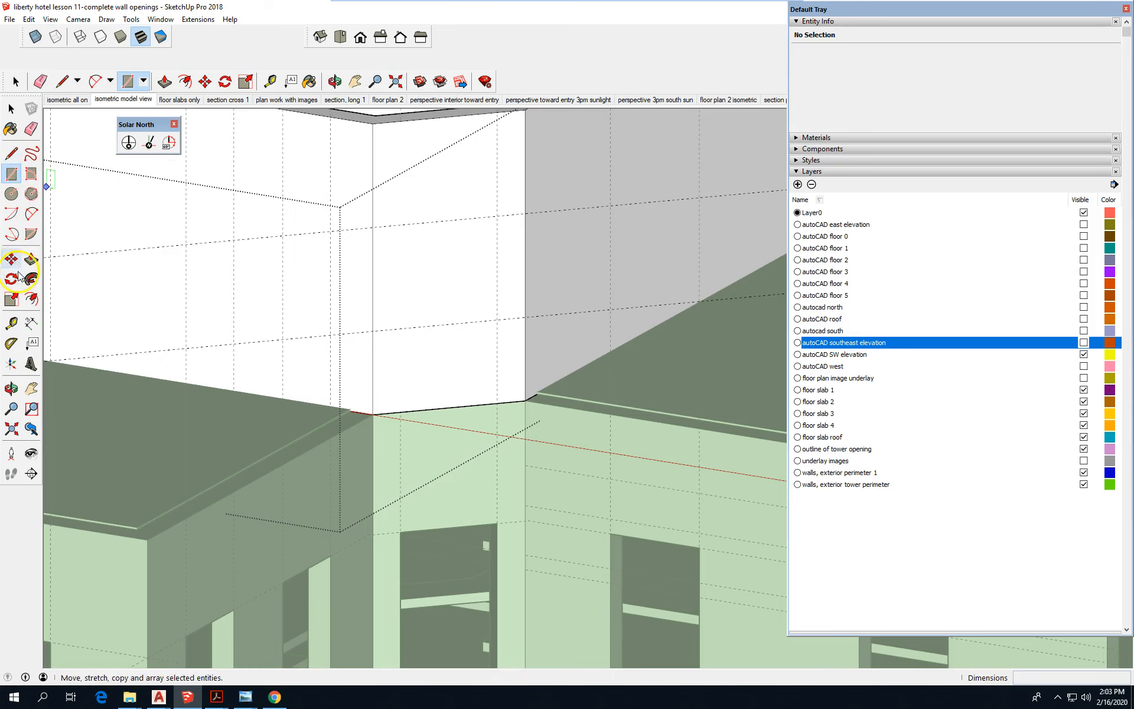
- Place two vertical guides on the southeast tower wall aligned with both sides of the tall window below, and activate the Rectangle tool
click(11, 323)
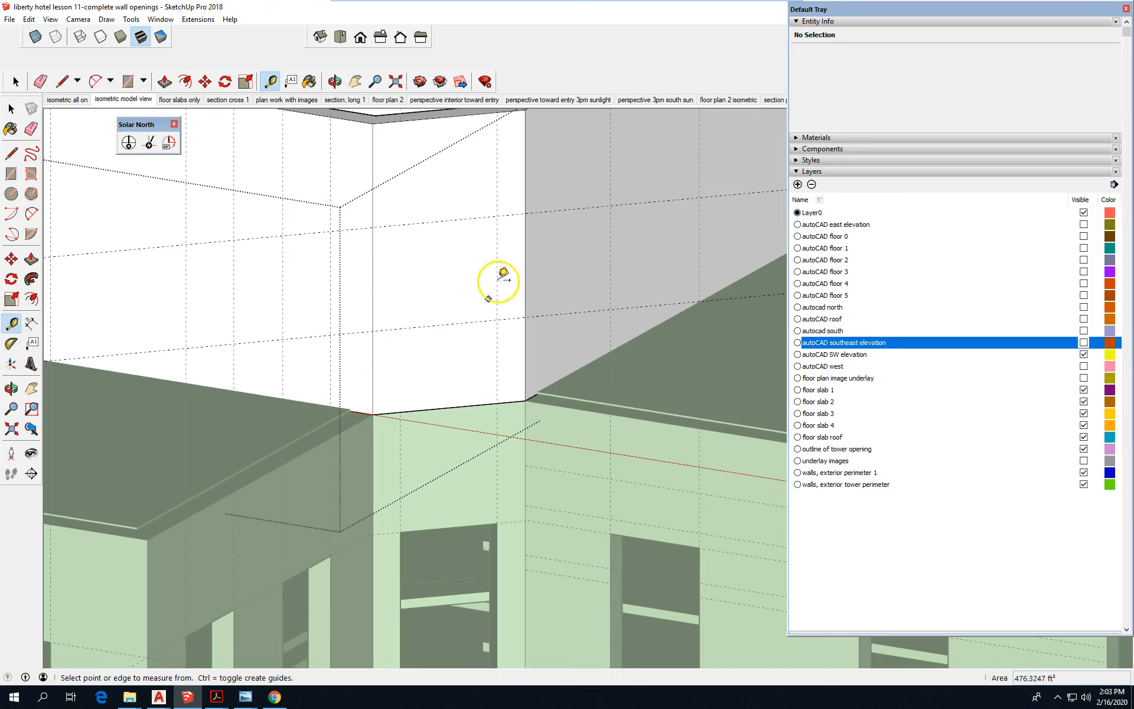
click(525, 256)
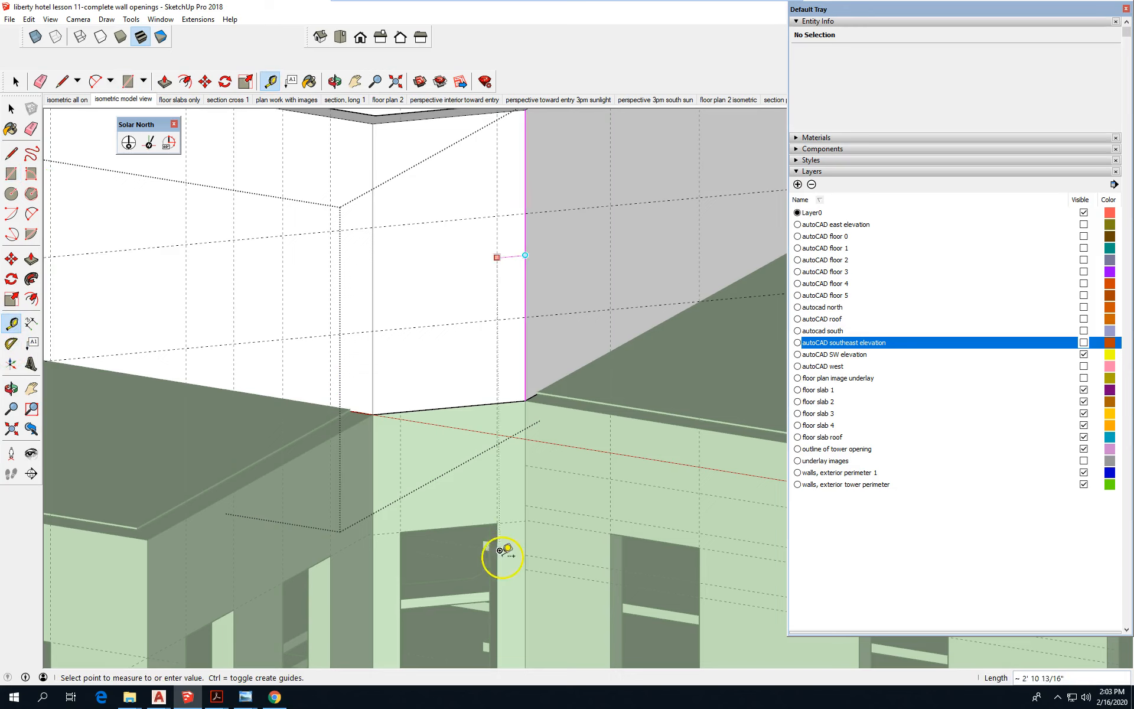
click(497, 524)
click(497, 268)
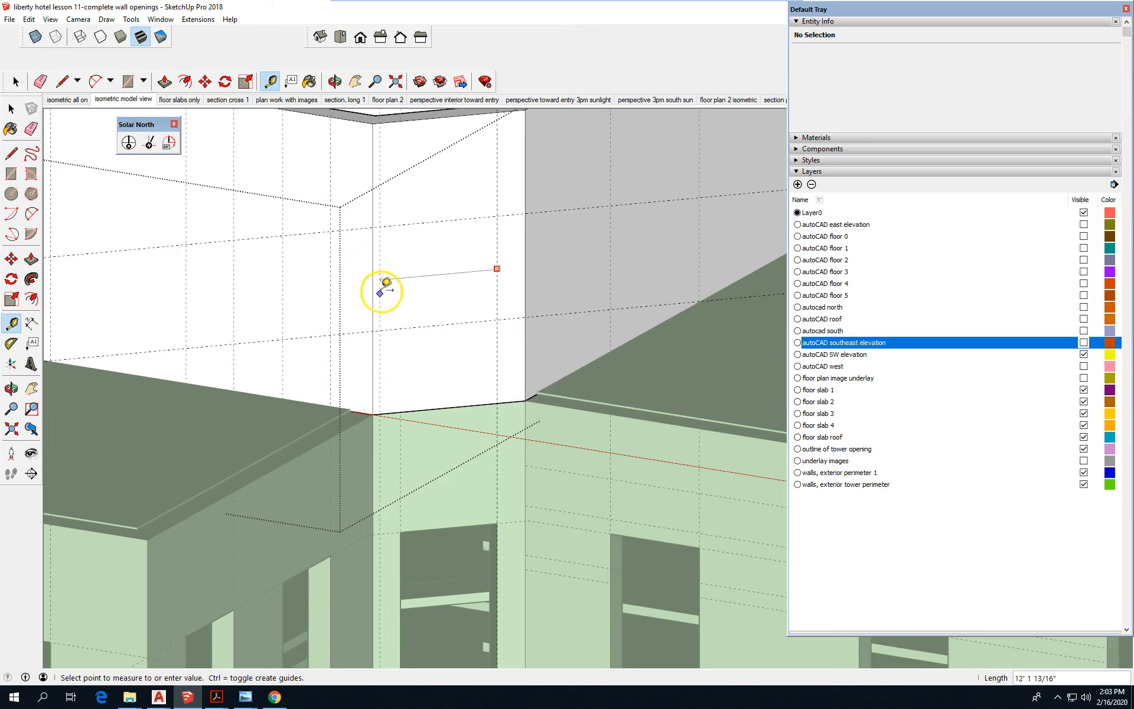
click(401, 531)
click(11, 173)
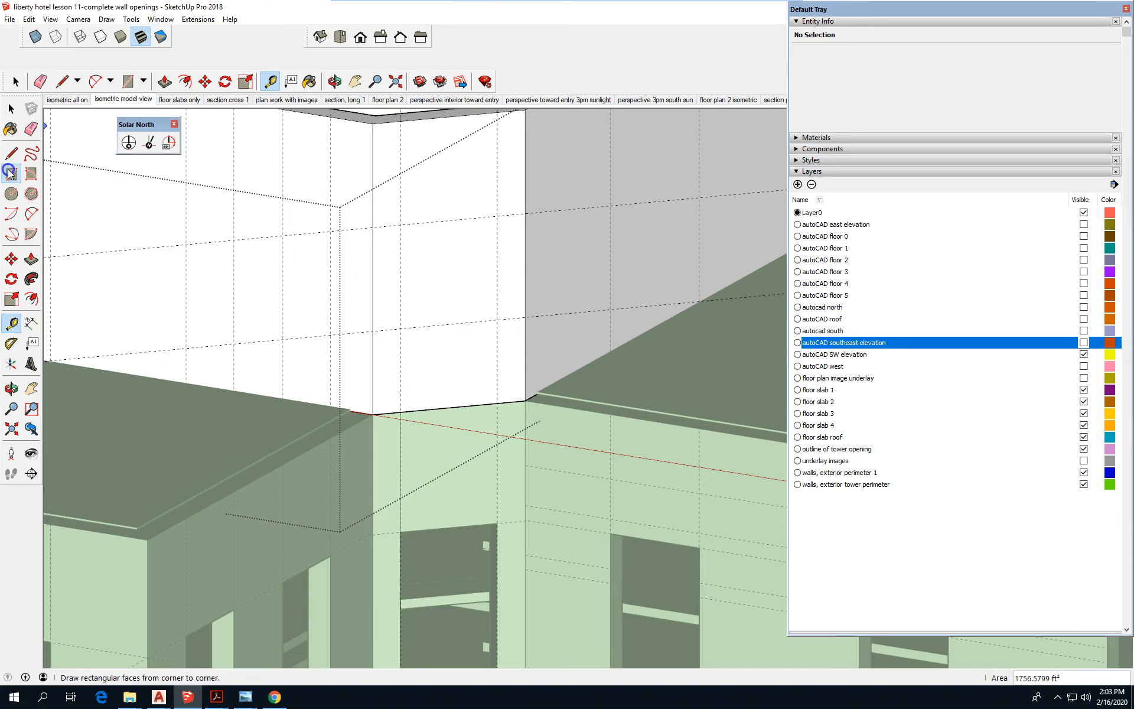
- Draw a rectangle about 10' by 10' 9" between the guide intersections on the southeast tower wall and push it through to cut the opening
click(496, 320)
click(403, 226)
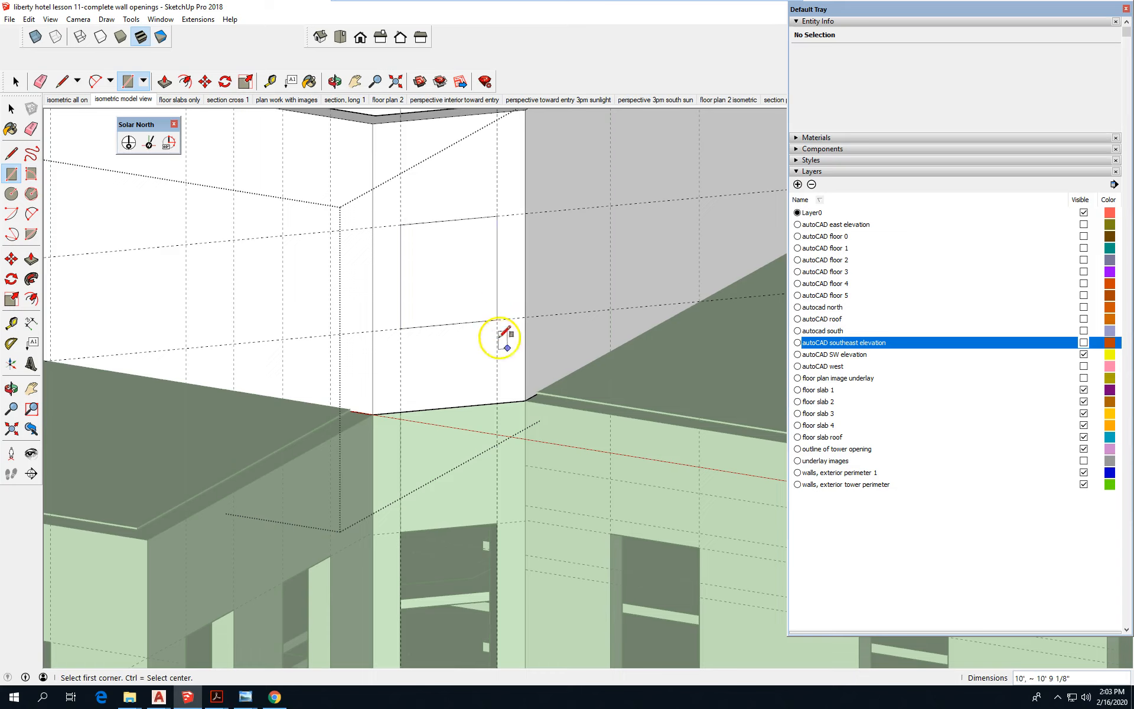
click(11, 110)
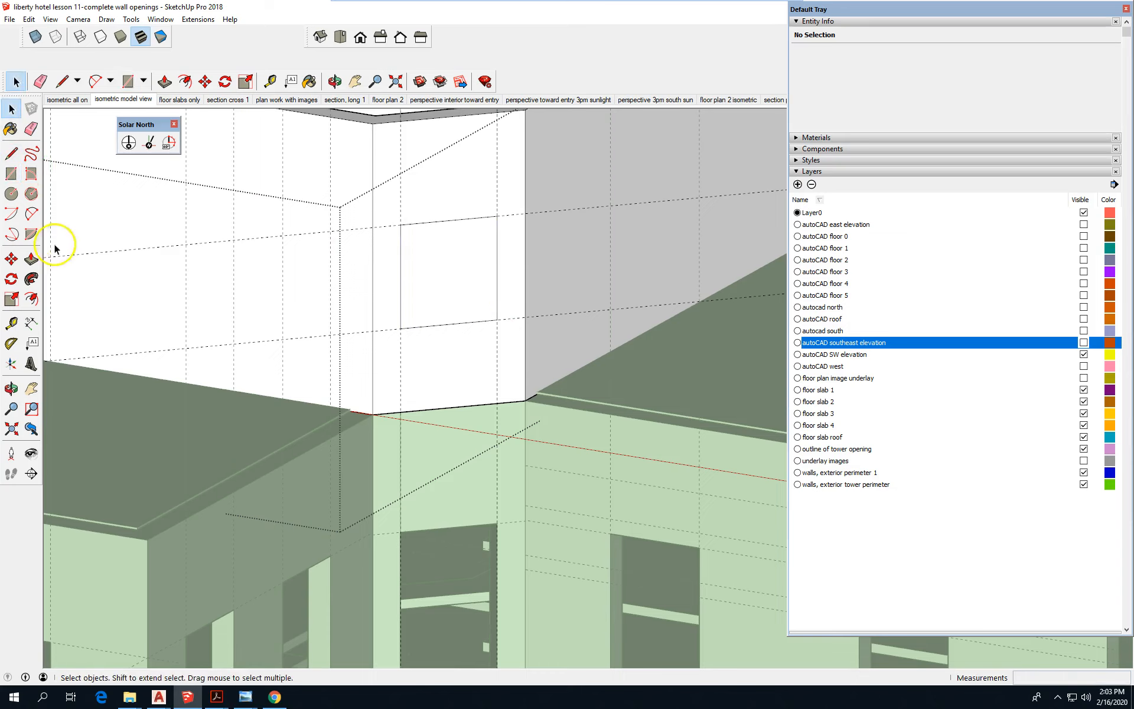
click(32, 260)
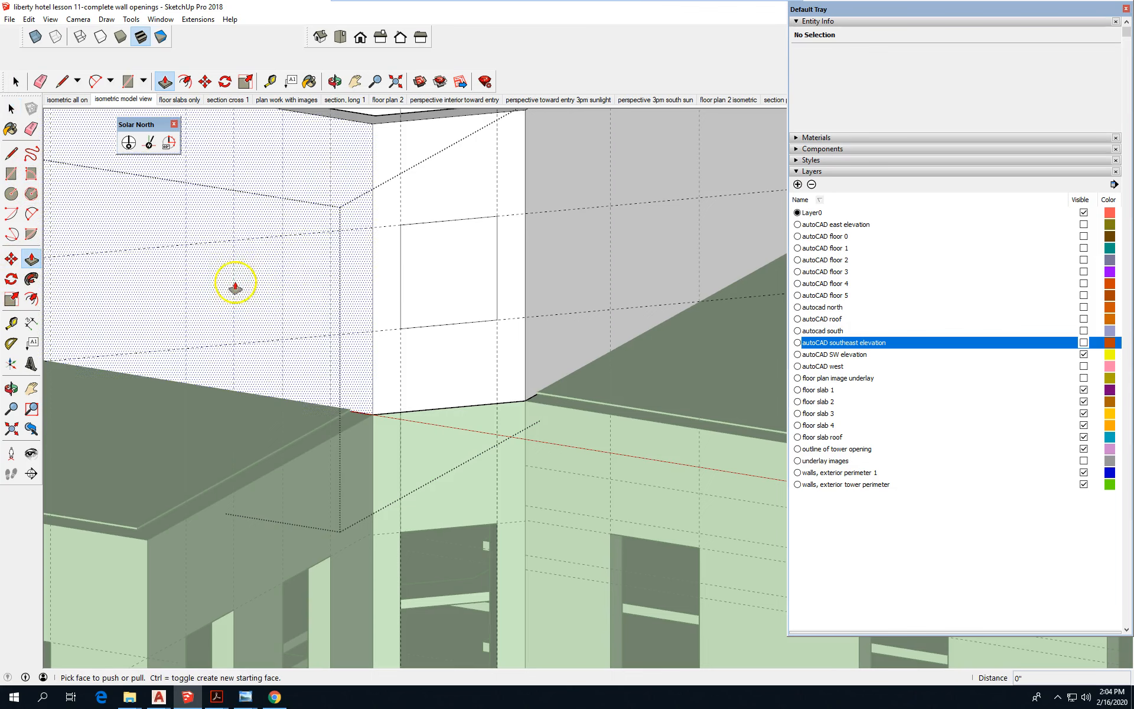
double_click(449, 275)
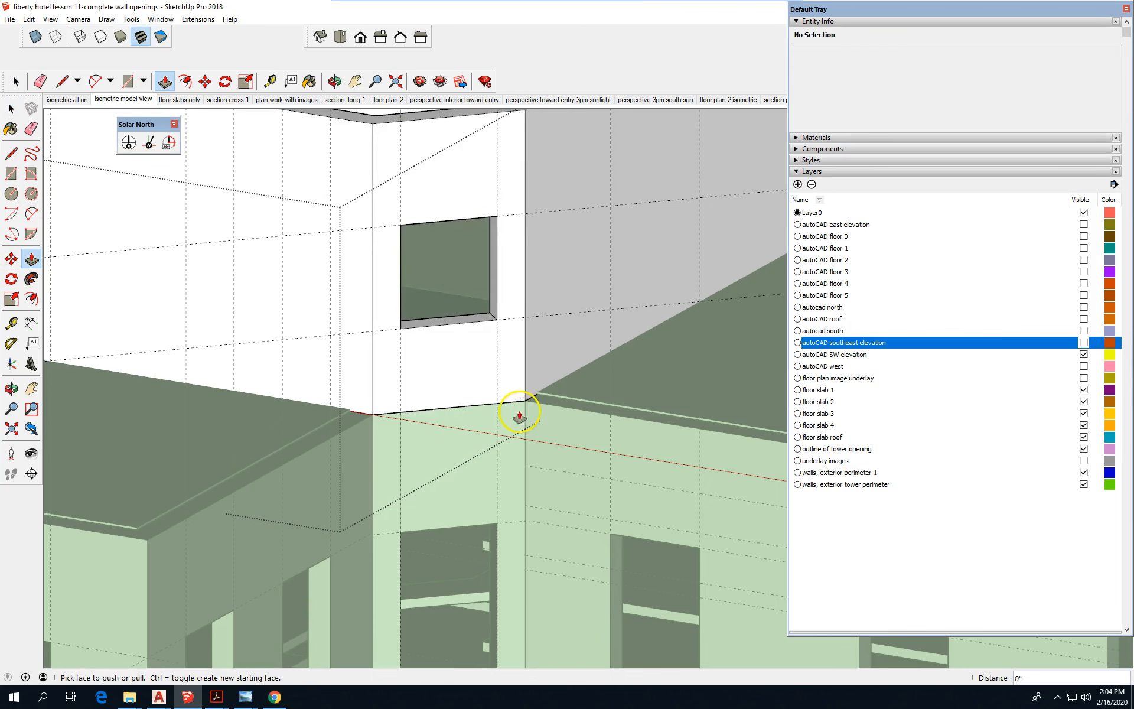
- Close the exterior tower wall group and save the hotel model
scroll(516, 418, down, 5)
right_click(342, 179)
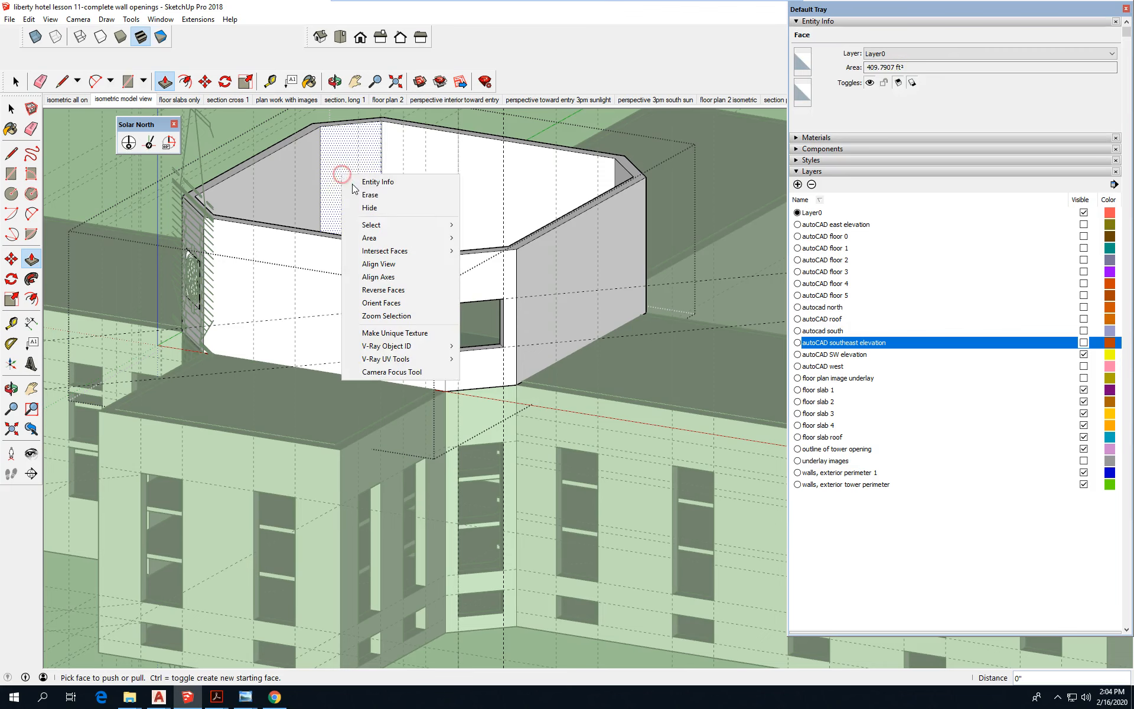
right_click(226, 125)
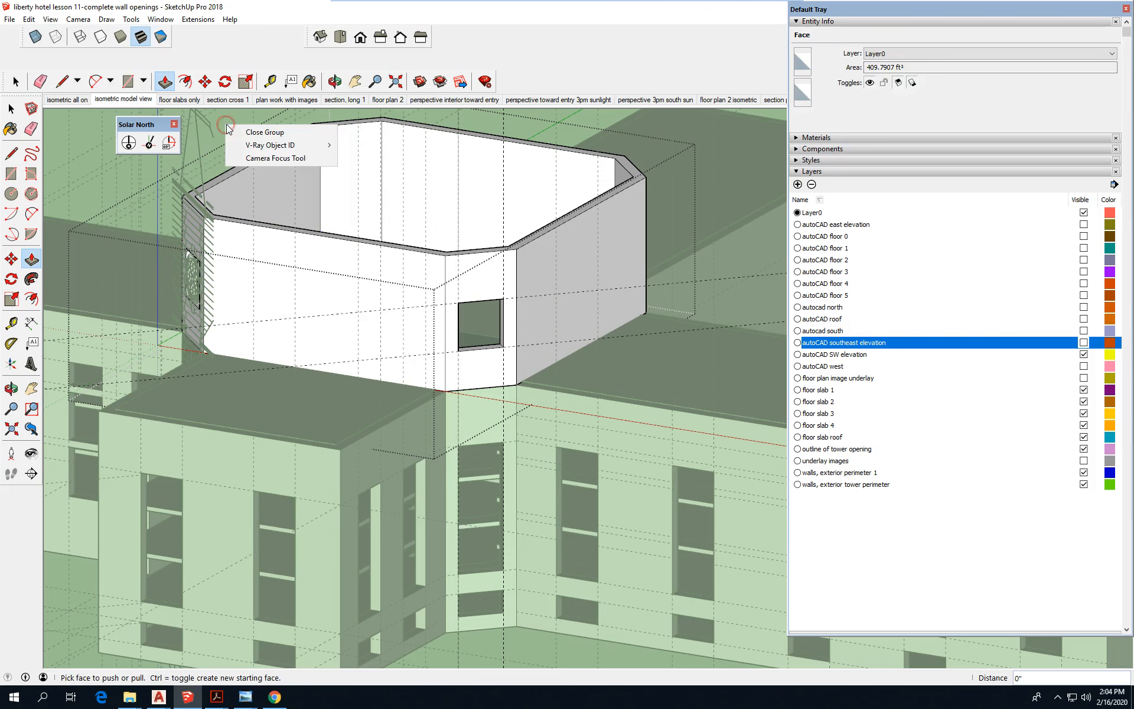
click(259, 132)
scroll(454, 390, down, 2)
scroll(467, 436, down, 3)
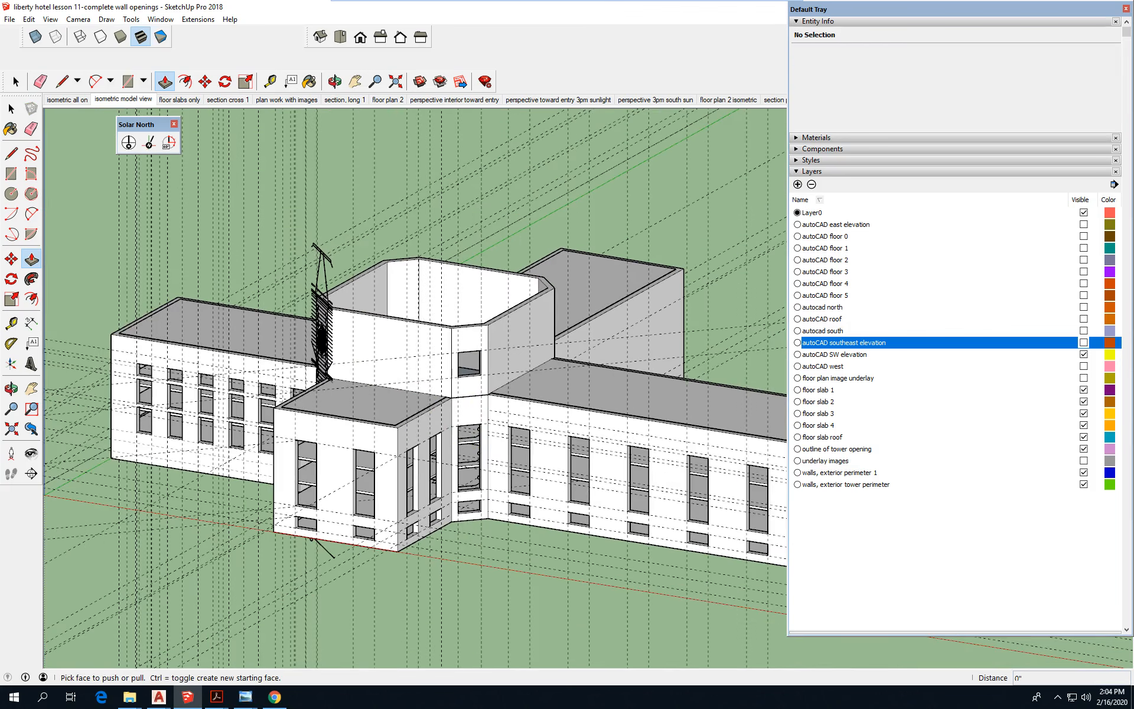
click(10, 19)
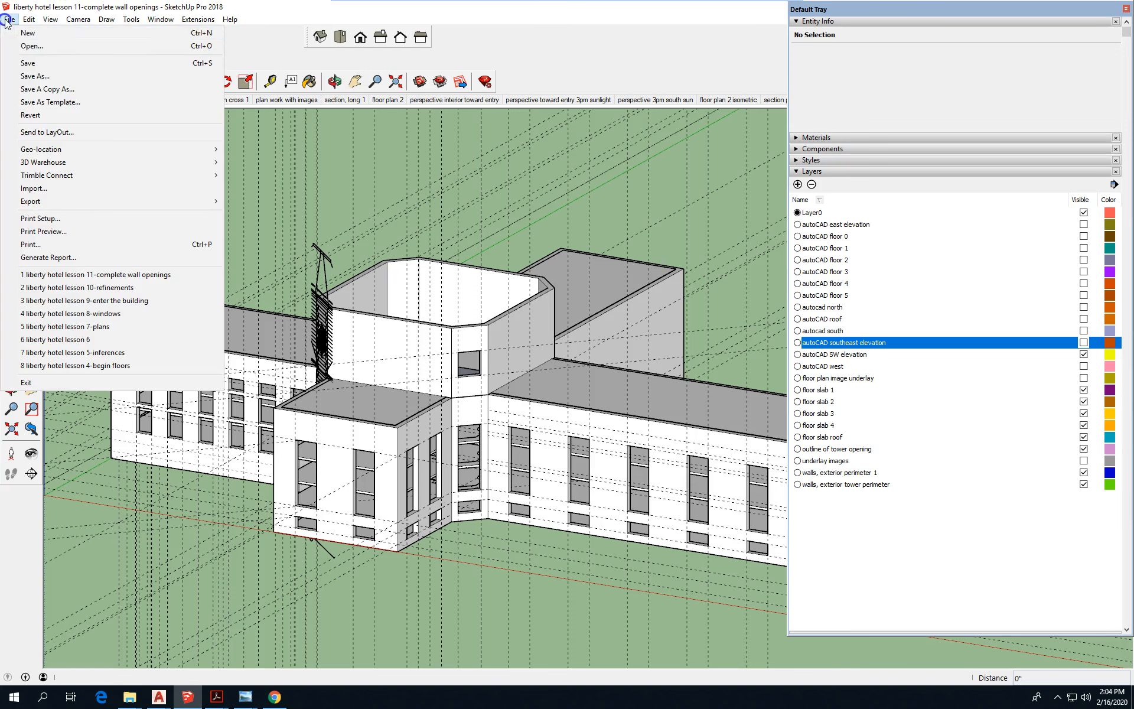
click(29, 63)
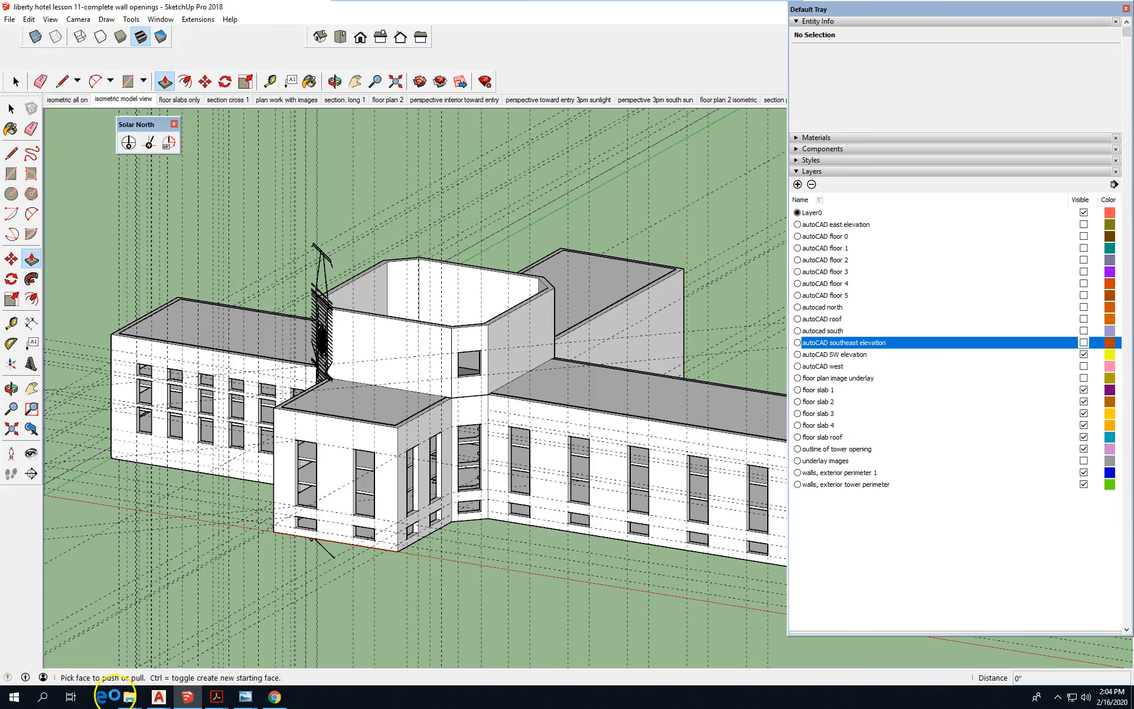